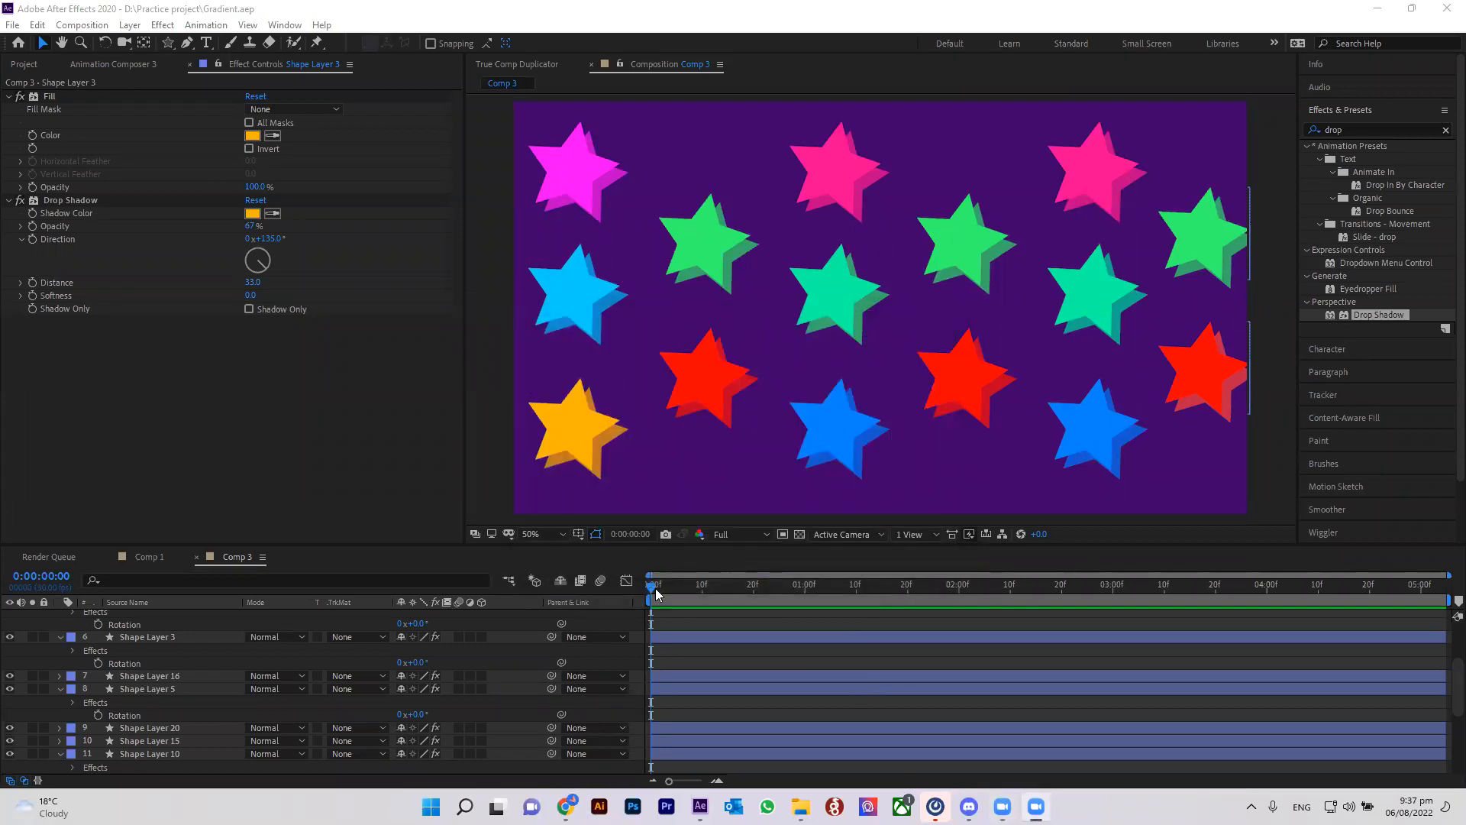
# Set starting Rotation keyframes on all the star shape layers at the first frame of the composition.
pyautogui.moveTo(650, 594)
pyautogui.mouseDown()
pyautogui.moveTo(809, 606)
pyautogui.moveTo(1055, 580)
pyautogui.moveTo(1306, 593)
pyautogui.moveTo(650, 594)
pyautogui.mouseUp()
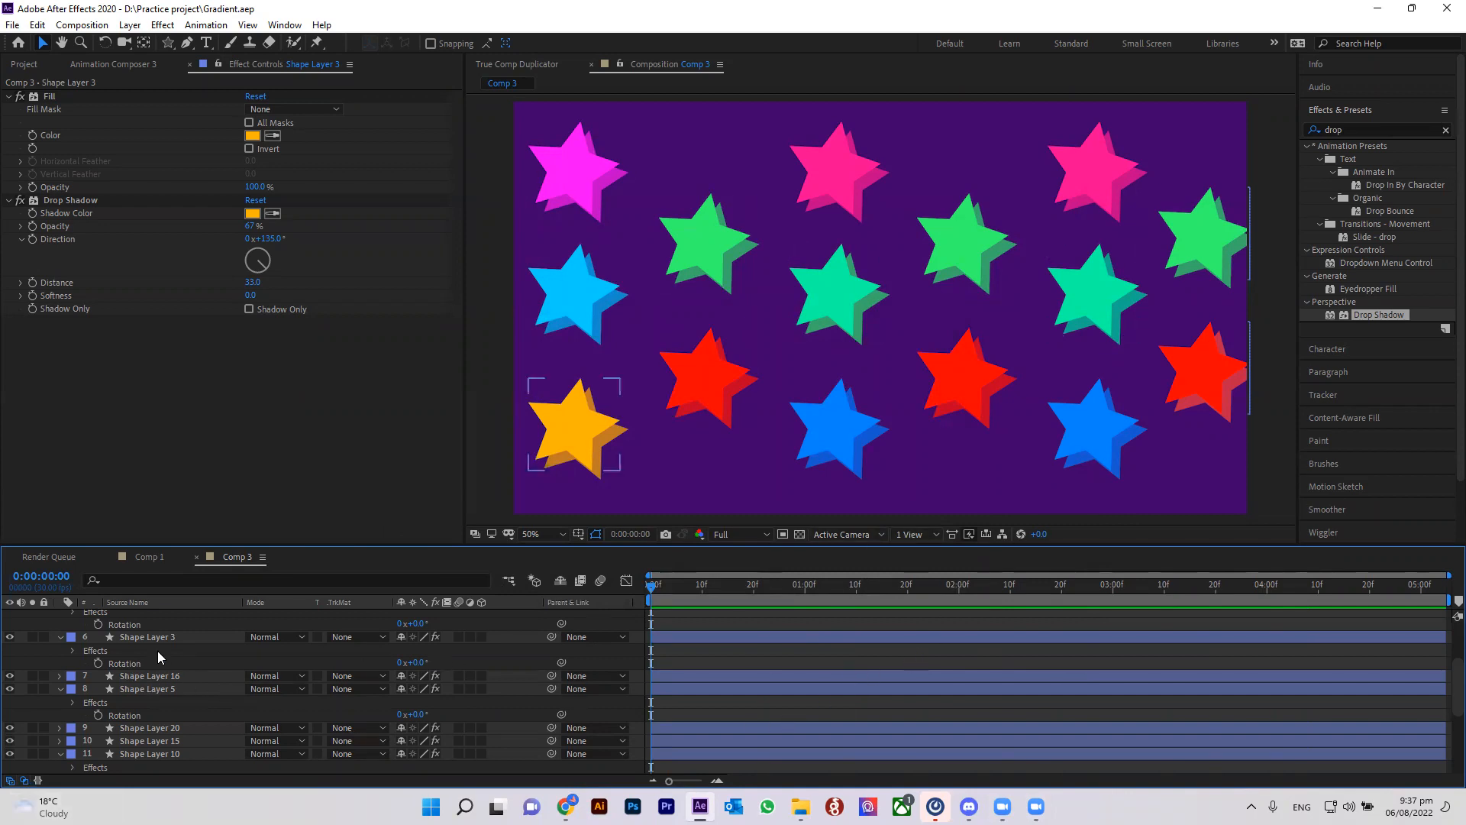
pyautogui.scroll(3, 160, 652)
pyautogui.click(164, 616)
pyautogui.hotkey('ctrl', 'a')
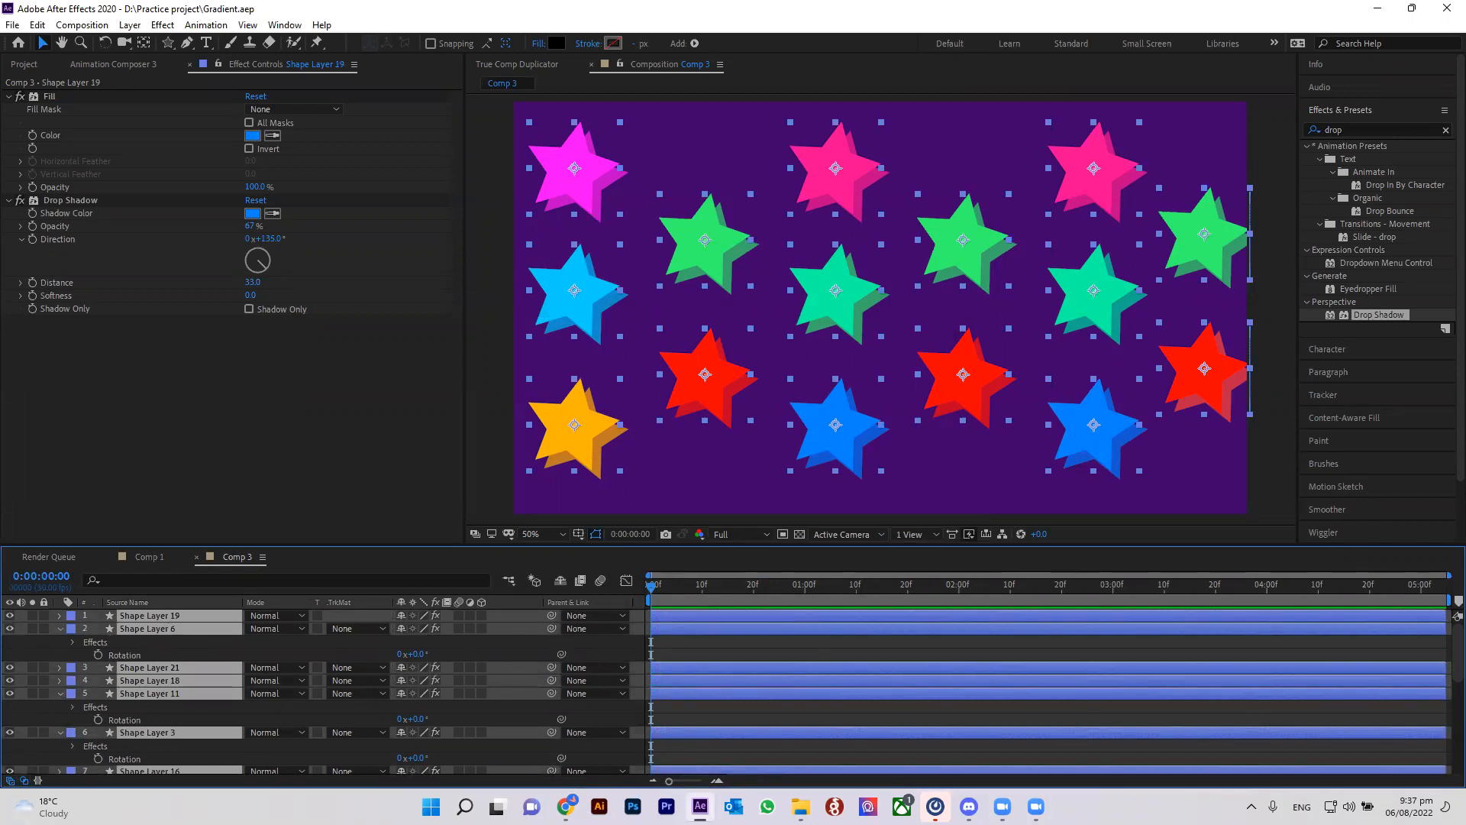
pyautogui.hotkey('ctrl', 'shift', 'c')
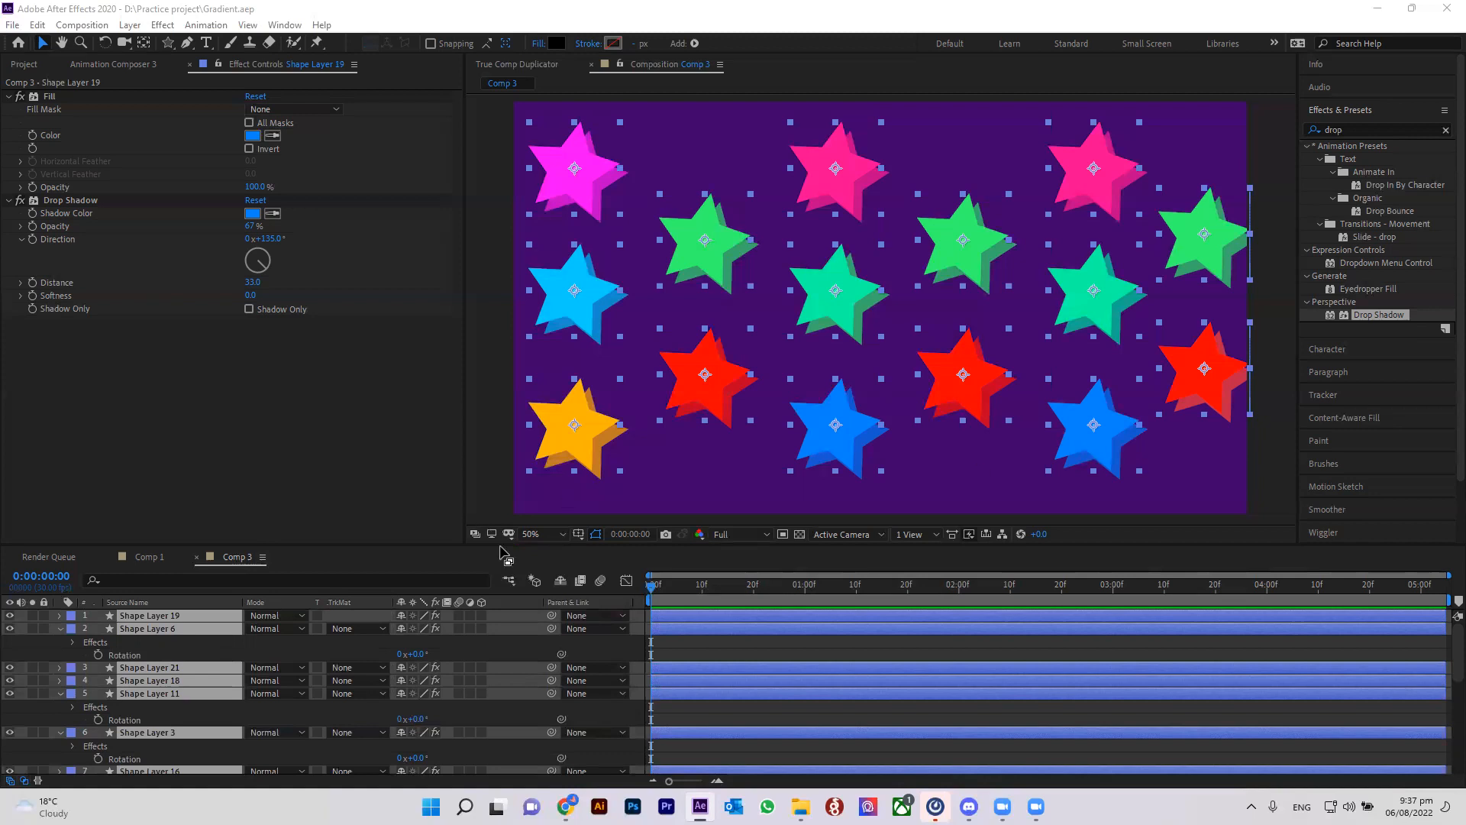
pyautogui.moveTo(661, 590); pyautogui.dragTo(620, 597)
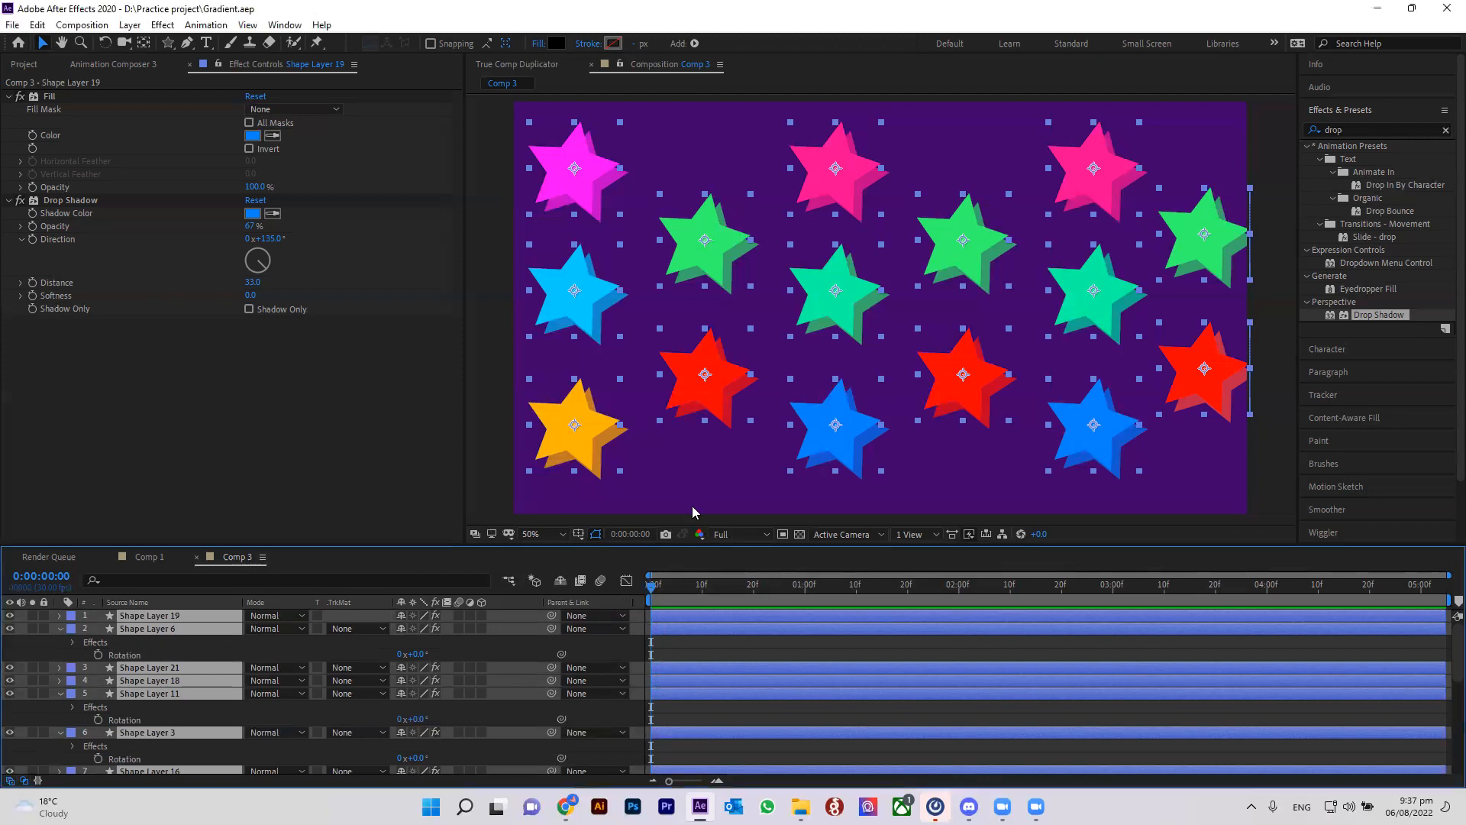
pyautogui.click(60, 629)
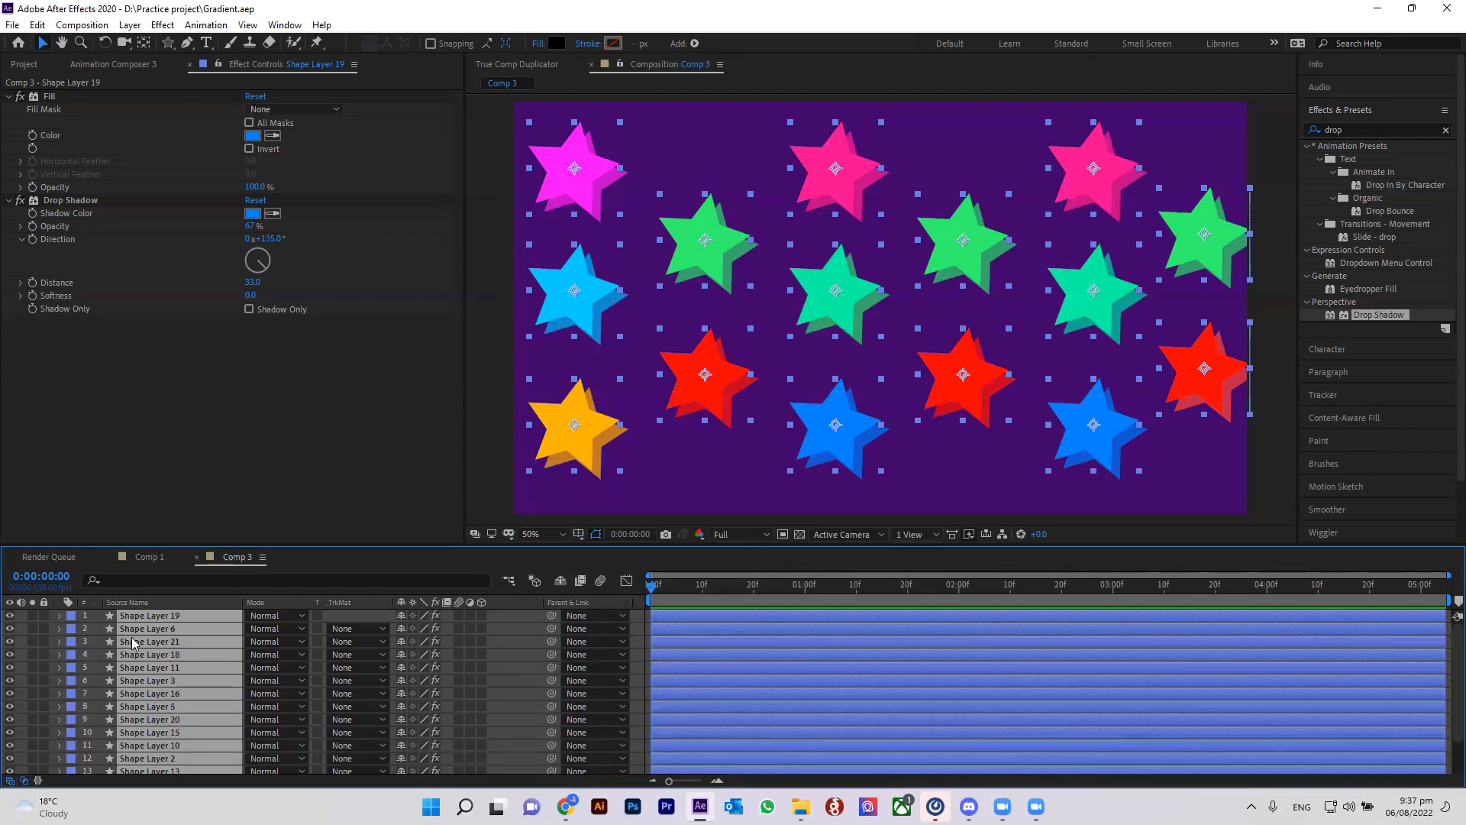
pyautogui.press('r')
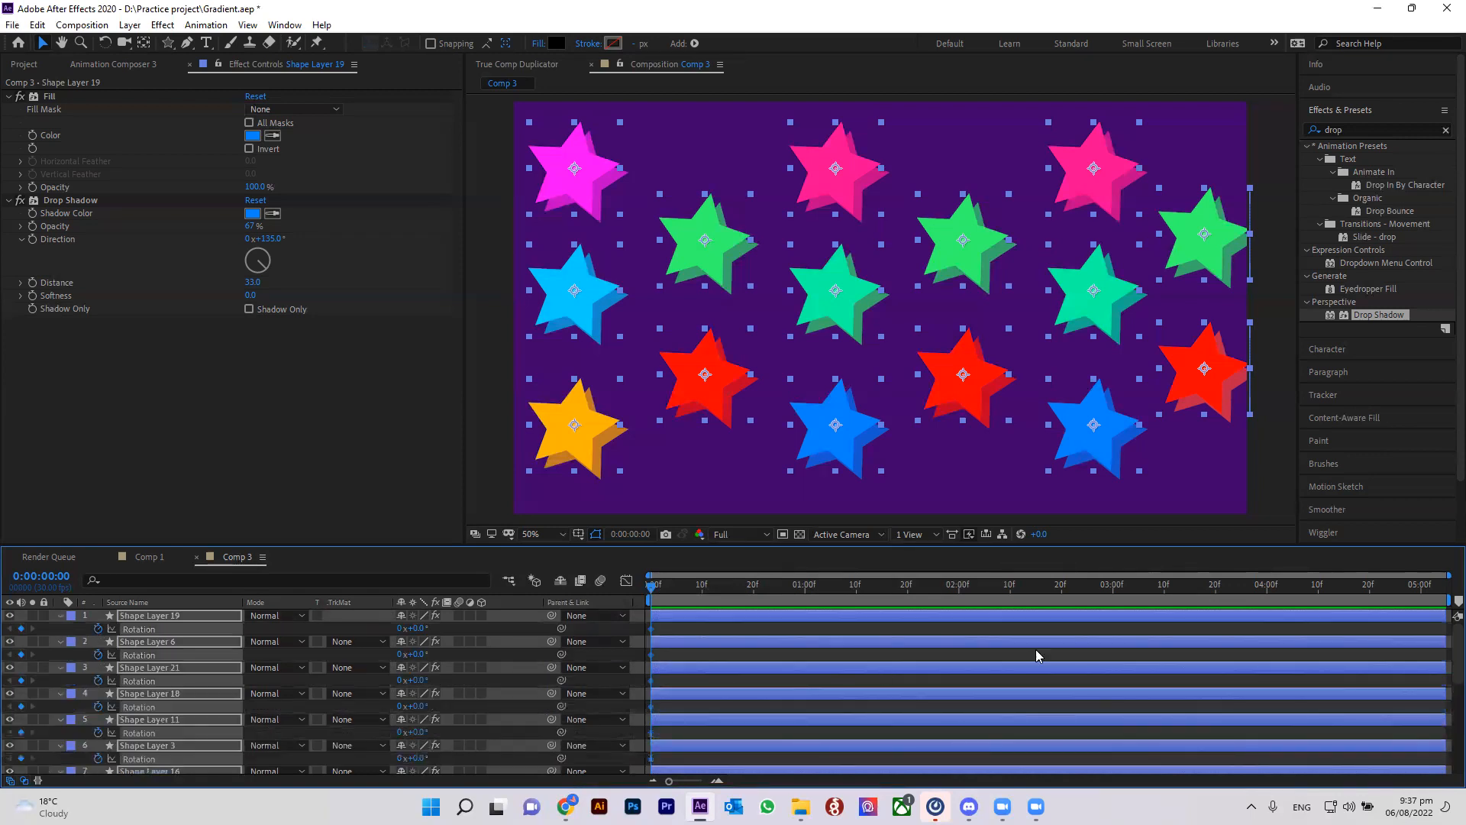
# Set the Rotation of all star layers to 305° at 0:00:05:04 and preview the spin.
pyautogui.moveTo(652, 586); pyautogui.dragTo(1441, 586)
pyautogui.moveTo(417, 628); pyautogui.dragTo(709, 611)
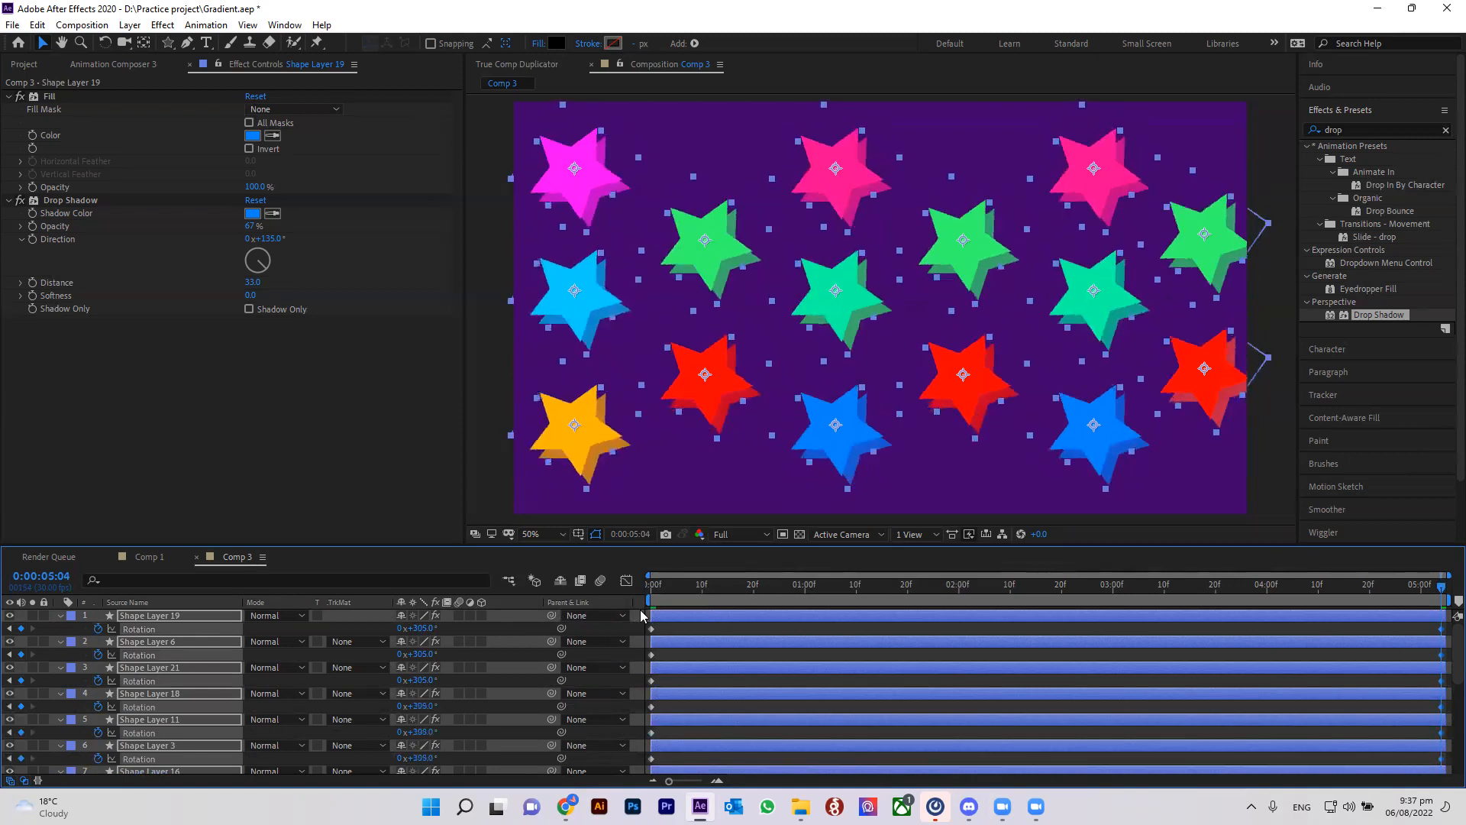
pyautogui.press('space')
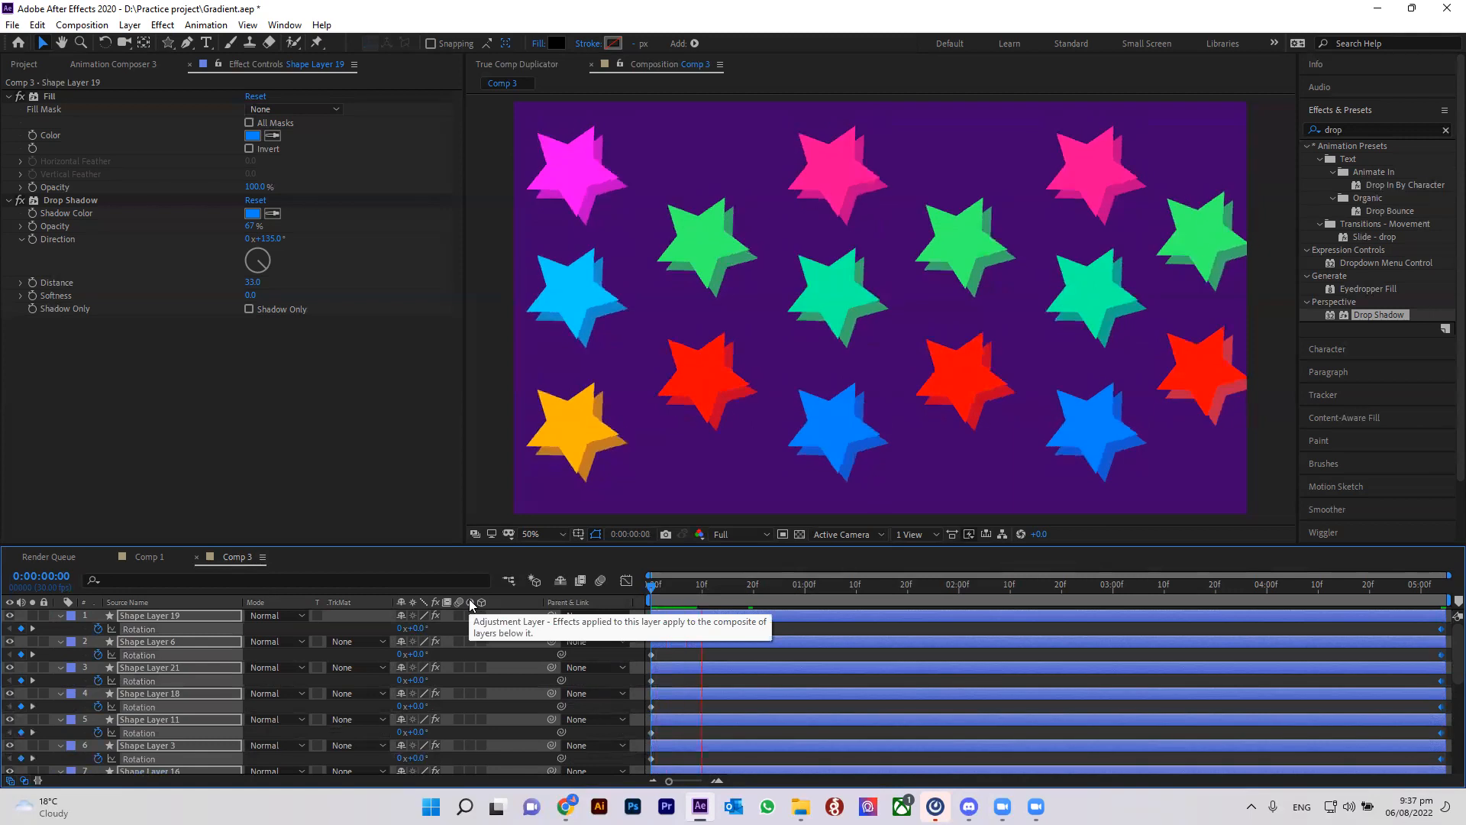
pyautogui.press('space')
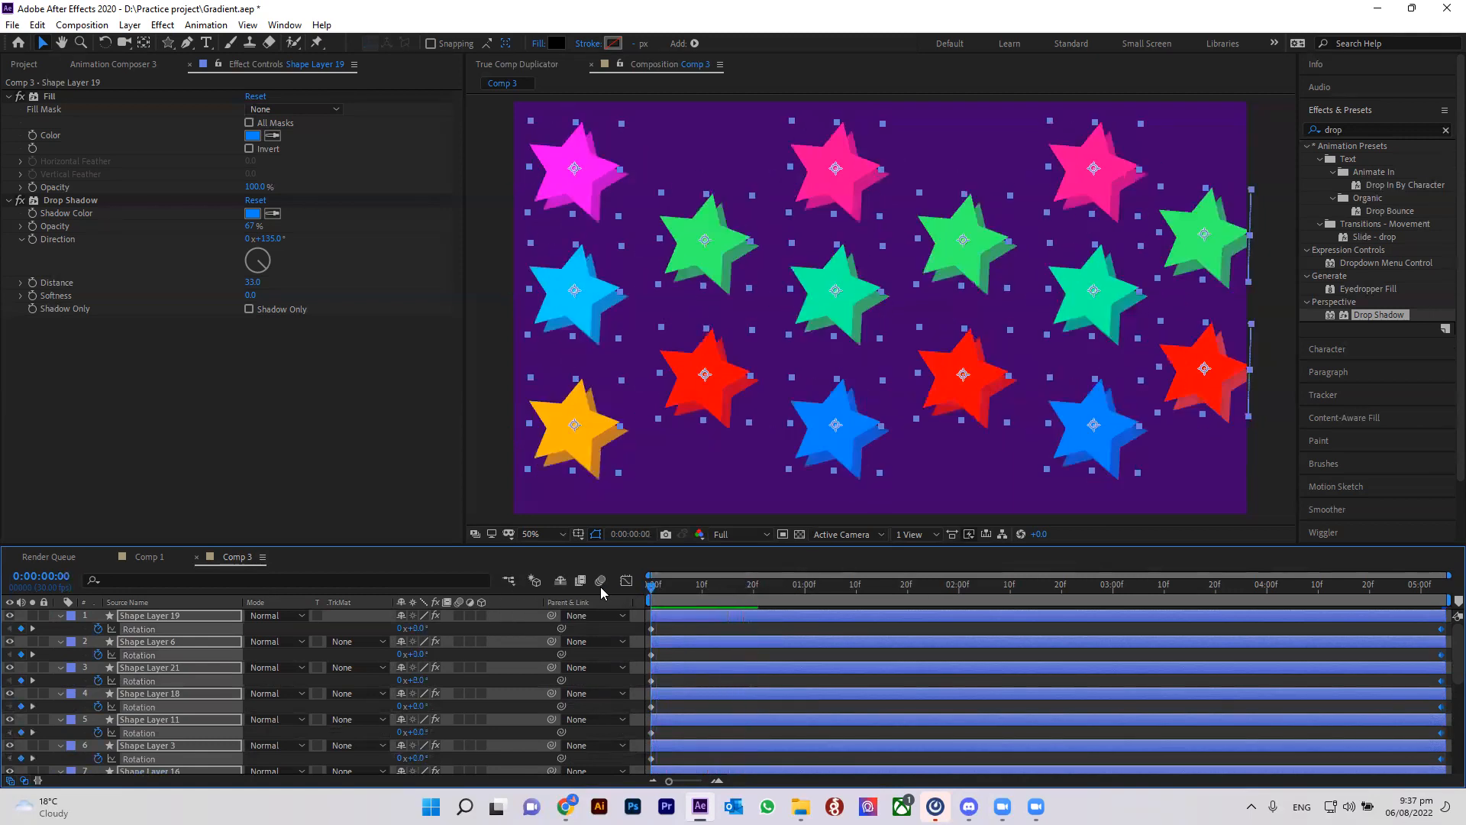
# Keyframe the Position of all star layers at the first frame, with the stars shifted about 328 px left.
pyautogui.press('p')
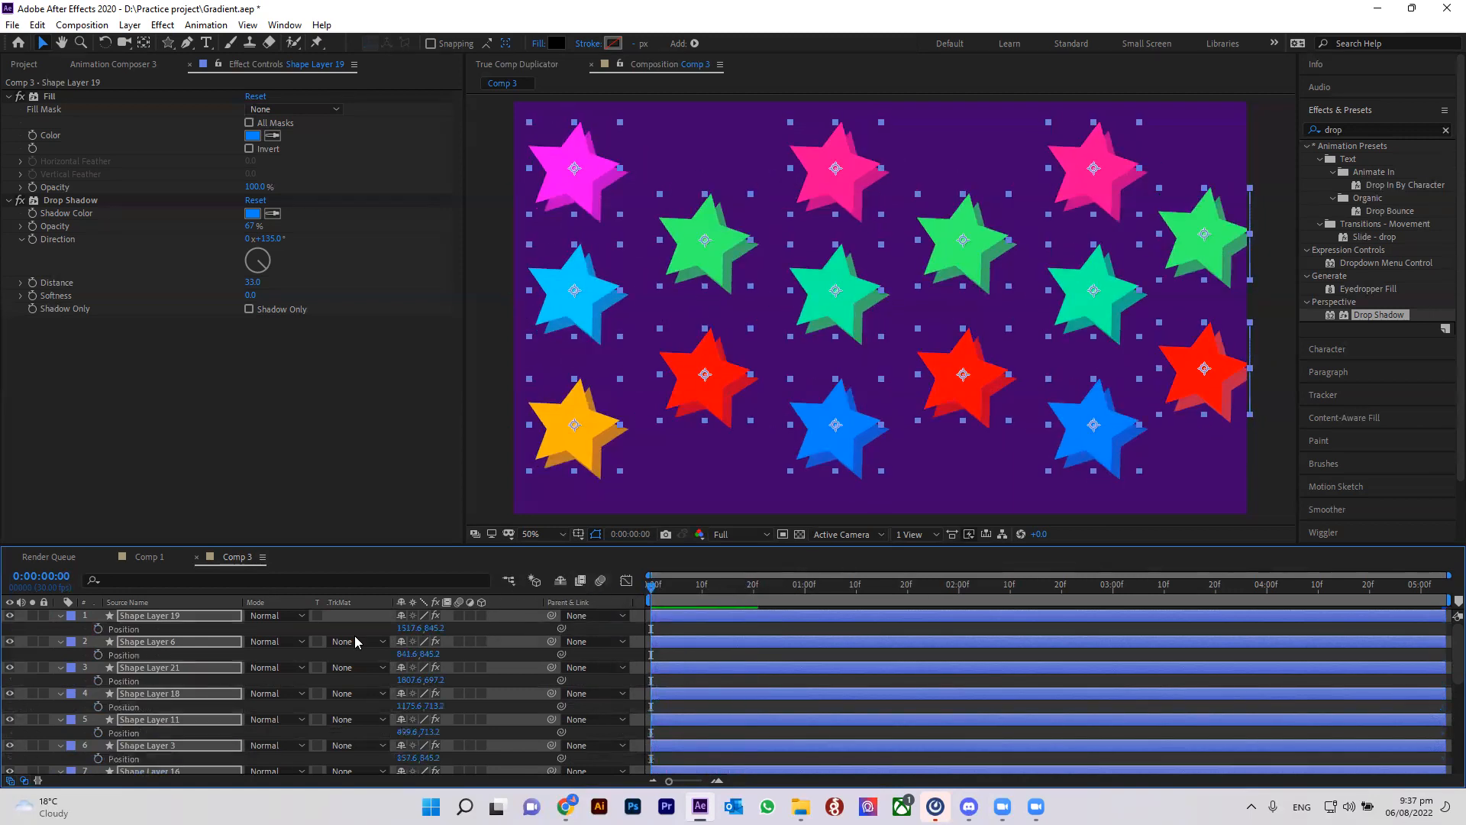
pyautogui.click(102, 627)
pyautogui.moveTo(653, 588); pyautogui.dragTo(1444, 569)
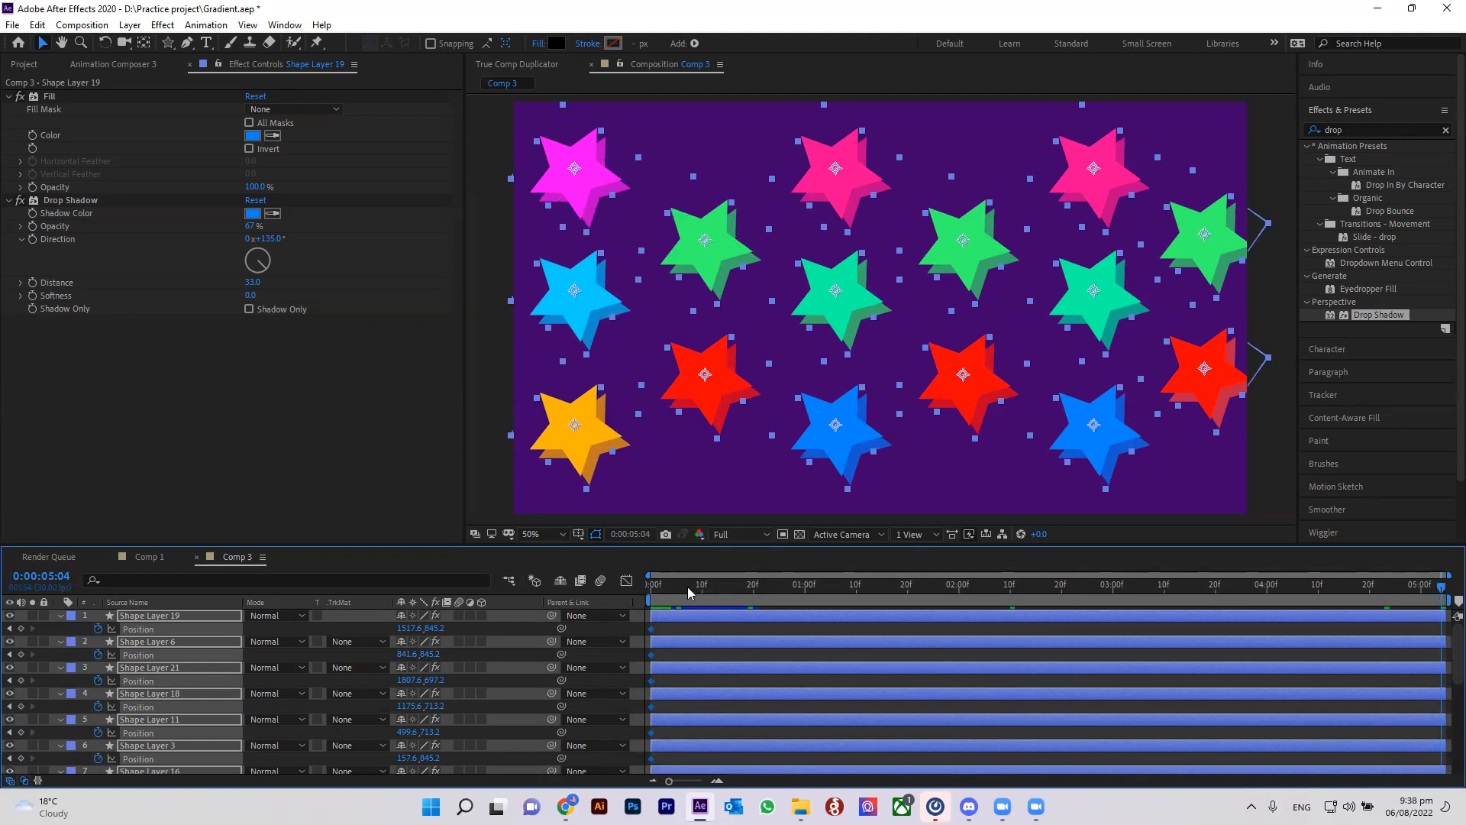
pyautogui.moveTo(695, 590); pyautogui.dragTo(634, 596)
pyautogui.moveTo(840, 302); pyautogui.dragTo(703, 296)
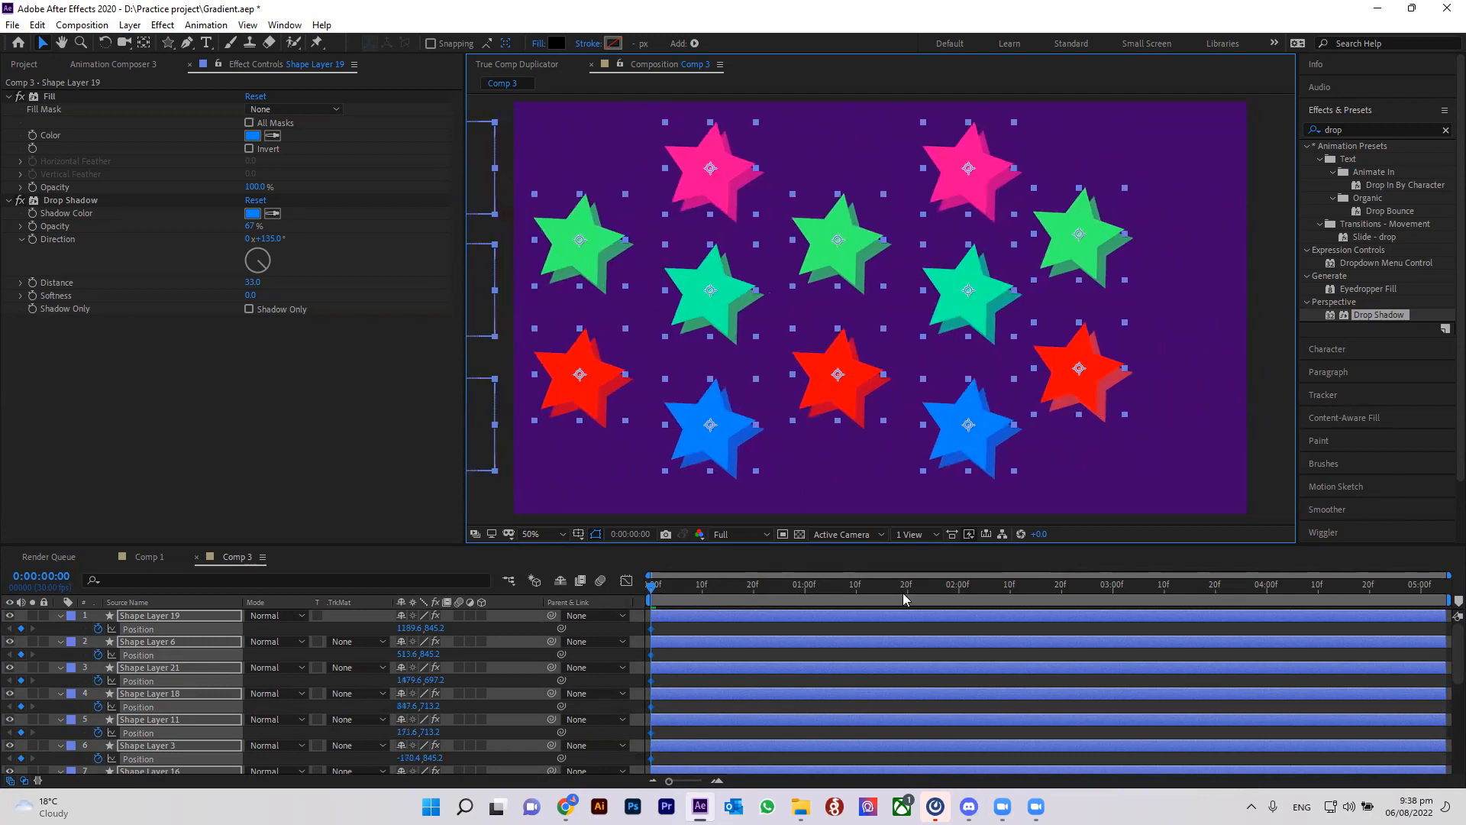
# Move all the stars about 304 px right at 0:00:05:04 for the ending Position keyframes, and preview the motion.
pyautogui.moveTo(654, 589); pyautogui.dragTo(1442, 596)
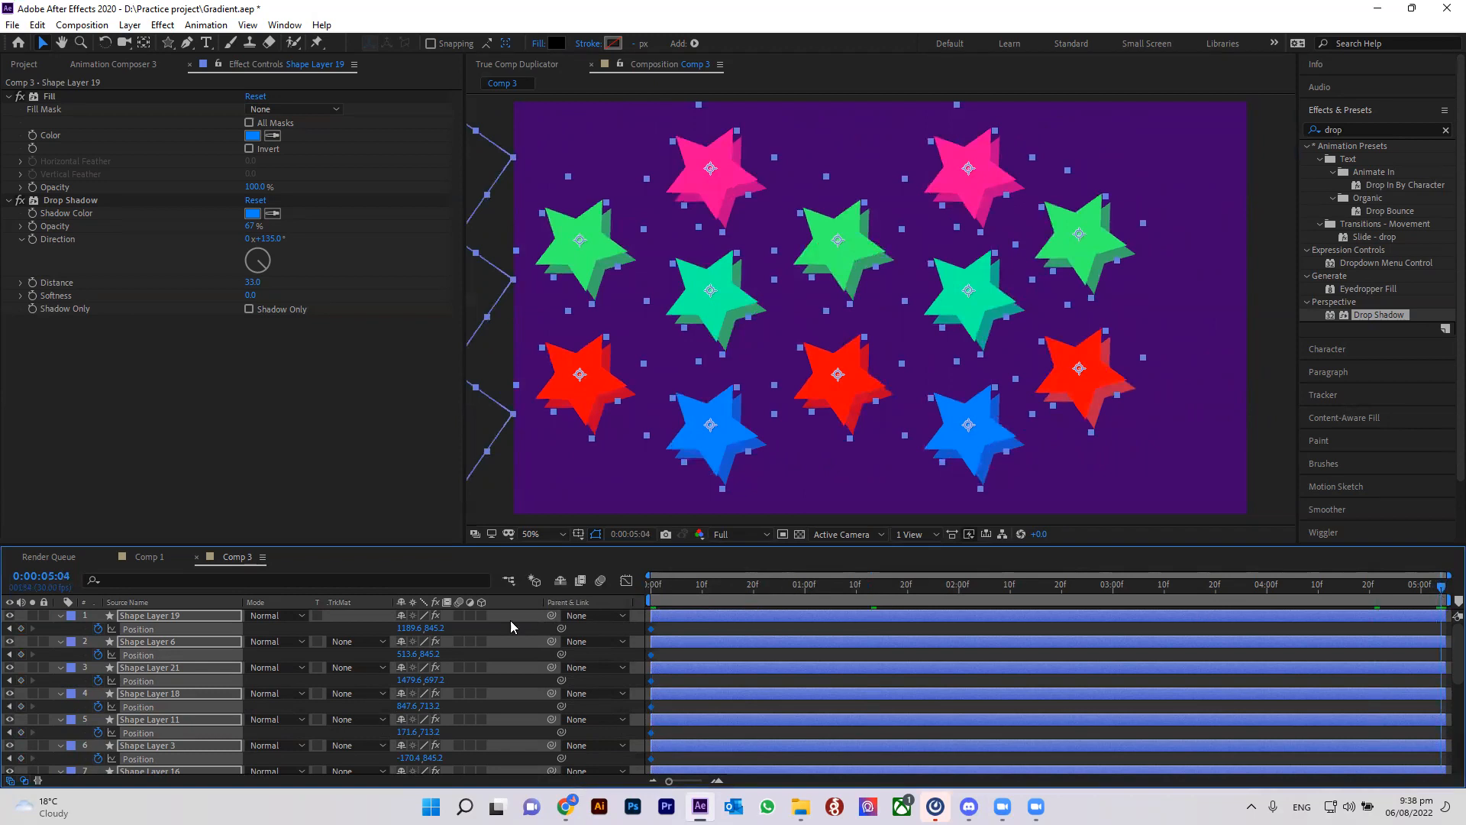
pyautogui.moveTo(703, 297); pyautogui.dragTo(762, 305)
pyautogui.hotkey('shift', 'Right')
pyautogui.hotkey('shift', 'Right')
pyautogui.hotkey('shift', 'Right')
pyautogui.hotkey('shift', 'Right')
pyautogui.hotkey('shift', 'Right')
pyautogui.hotkey('shift', 'Right')
pyautogui.hotkey('shift', 'Right')
pyautogui.hotkey('shift', 'Right')
pyautogui.hotkey('shift', 'Right')
pyautogui.hotkey('shift', 'Right')
pyautogui.hotkey('shift', 'Right')
pyautogui.hotkey('shift', 'Right')
pyautogui.hotkey('shift', 'Right')
pyautogui.hotkey('shift', 'Right')
pyautogui.hotkey('shift', 'Right')
pyautogui.hotkey('shift', 'Right')
pyautogui.hotkey('shift', 'Right')
pyautogui.hotkey('shift', 'Right')
pyautogui.hotkey('shift', 'Right')
pyautogui.hotkey('shift', 'Right')
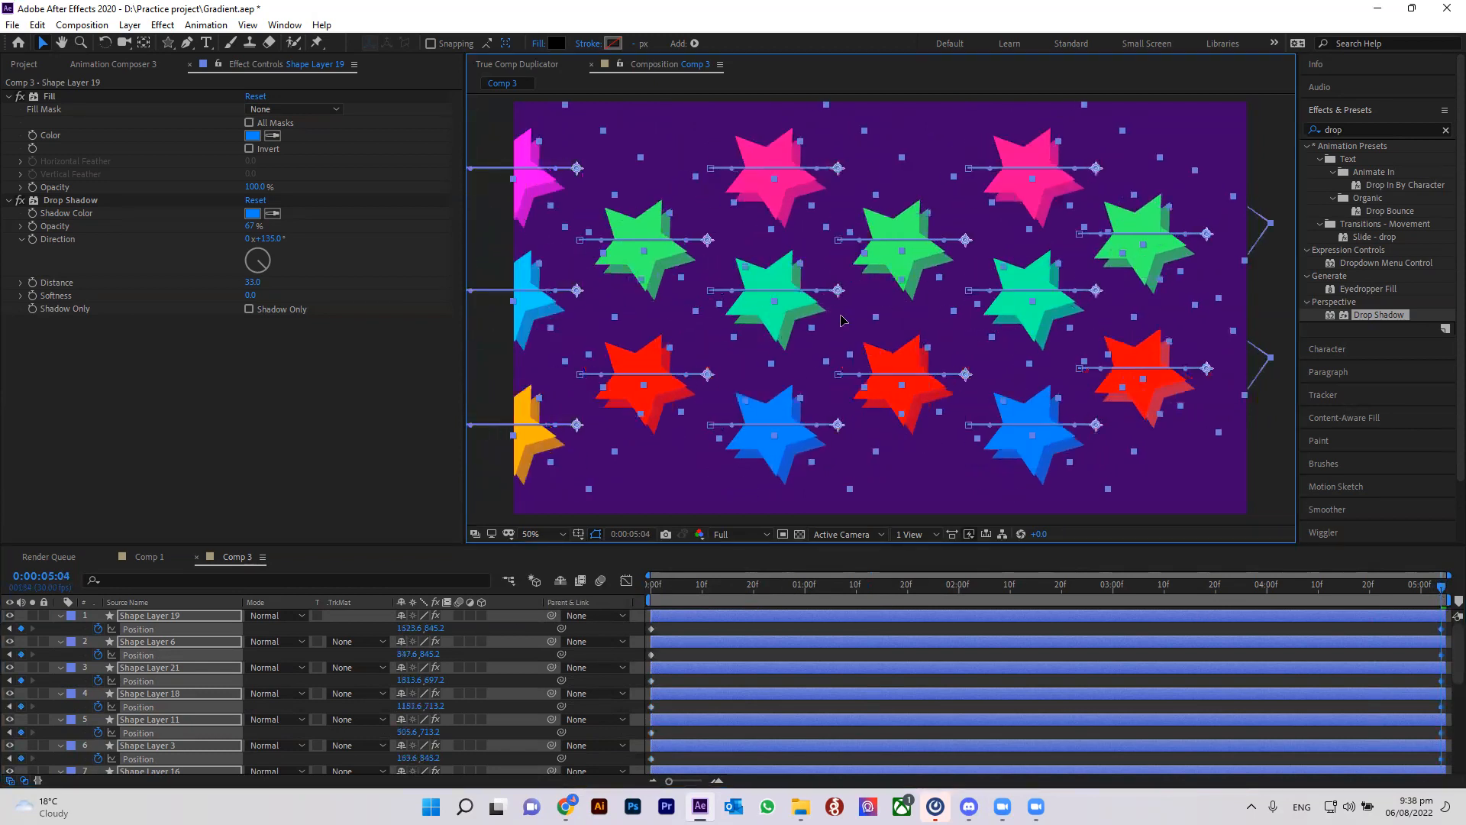
pyautogui.moveTo(830, 311); pyautogui.dragTo(816, 351)
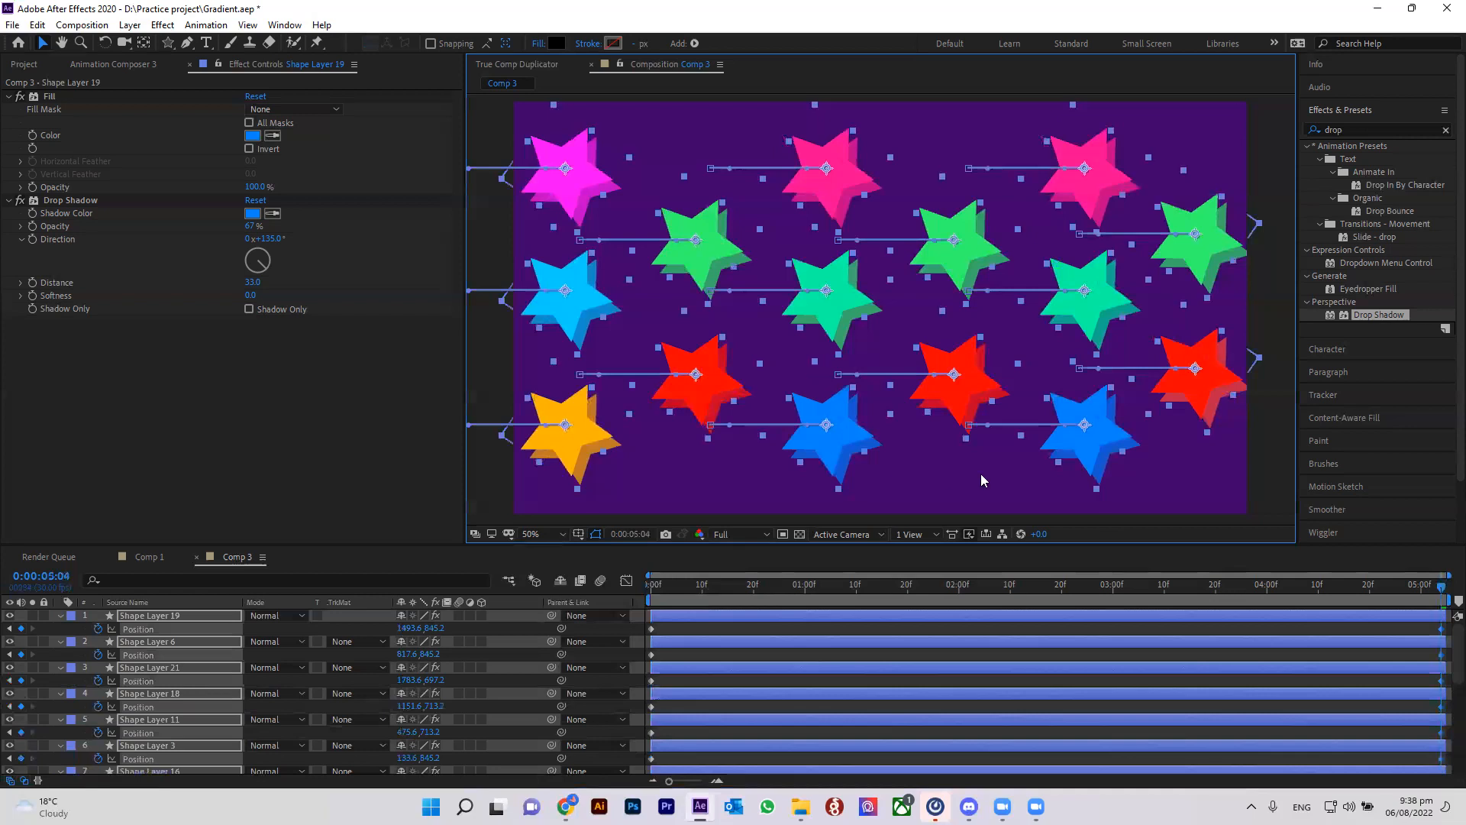
pyautogui.click(645, 586)
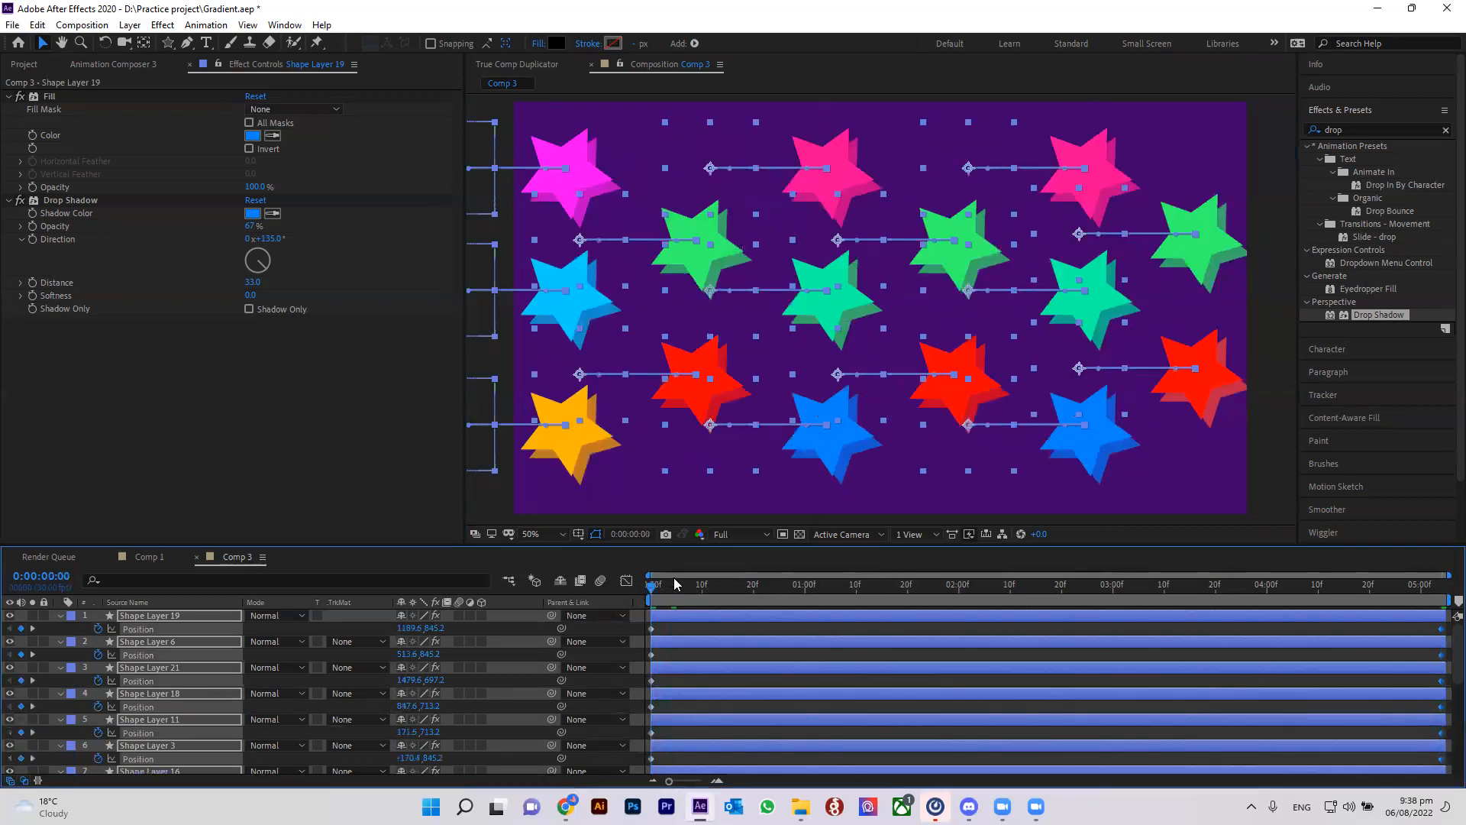
pyautogui.press('space')
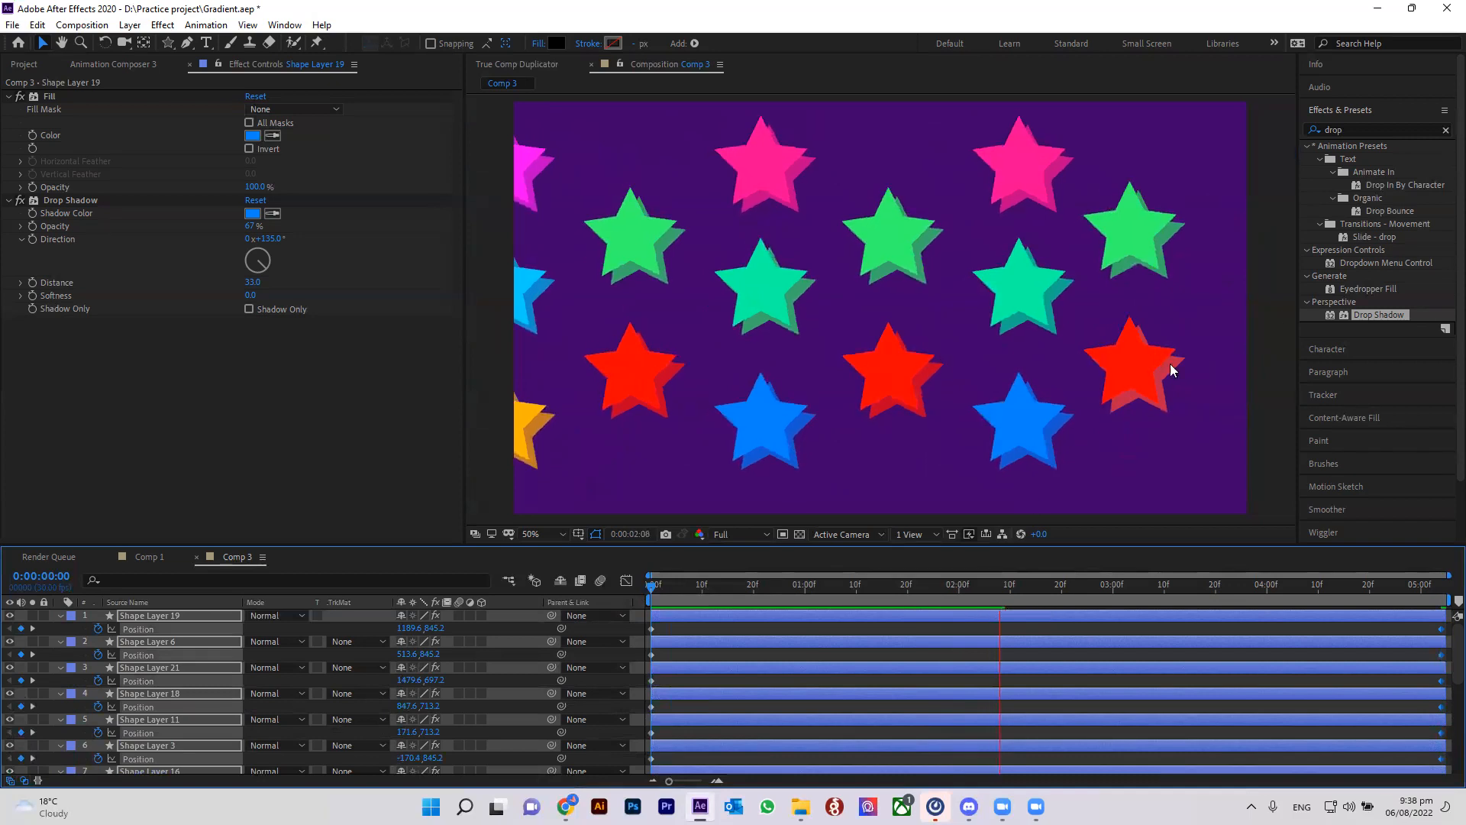
pyautogui.press('space')
pyautogui.moveTo(962, 584); pyautogui.dragTo(553, 633)
# Replace the effects search term with "dis" to find the displacement effects.
pyautogui.click(1365, 128)
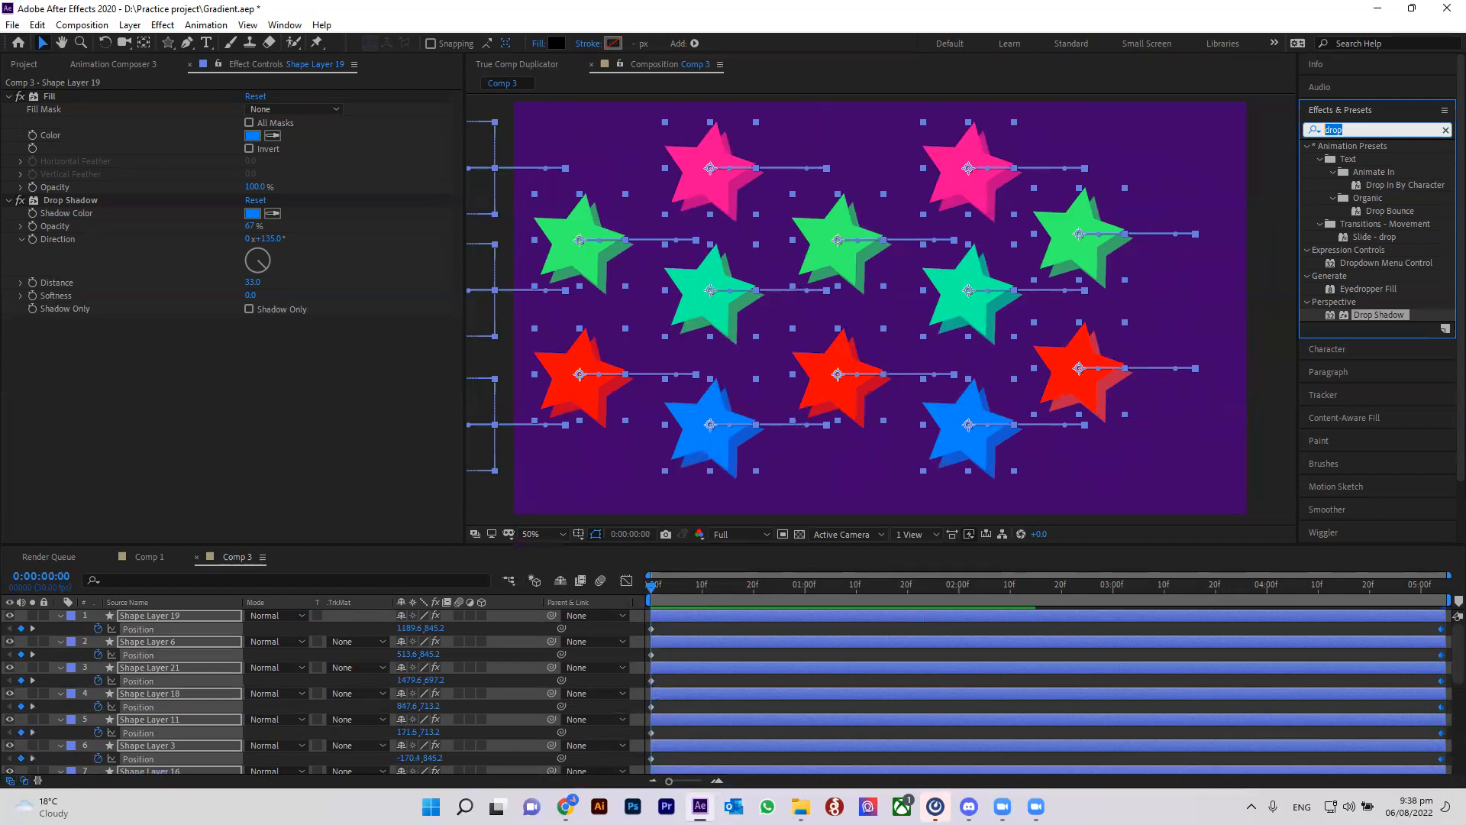
pyautogui.press('BackSpace')
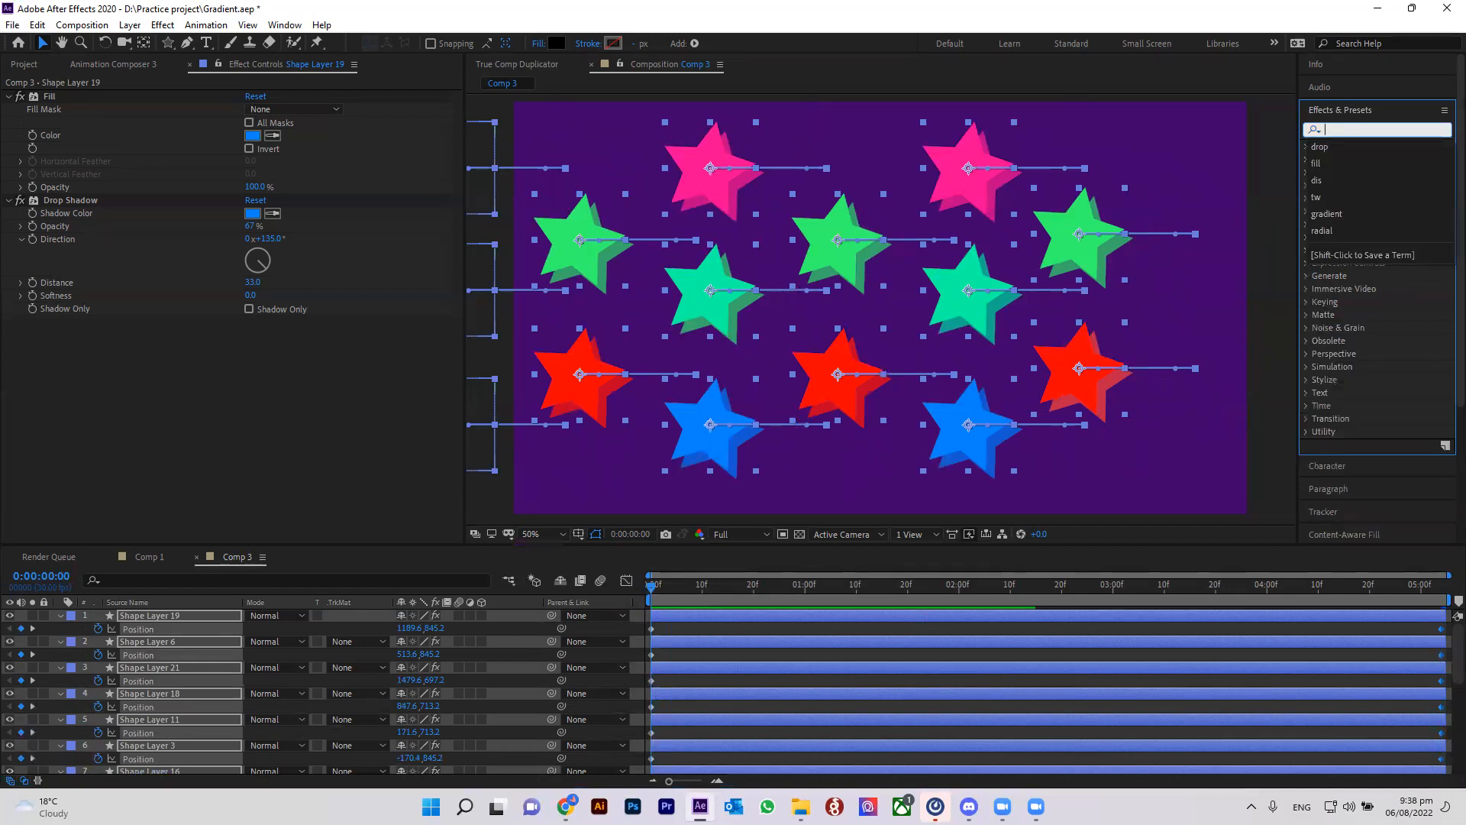
pyautogui.click(1342, 178)
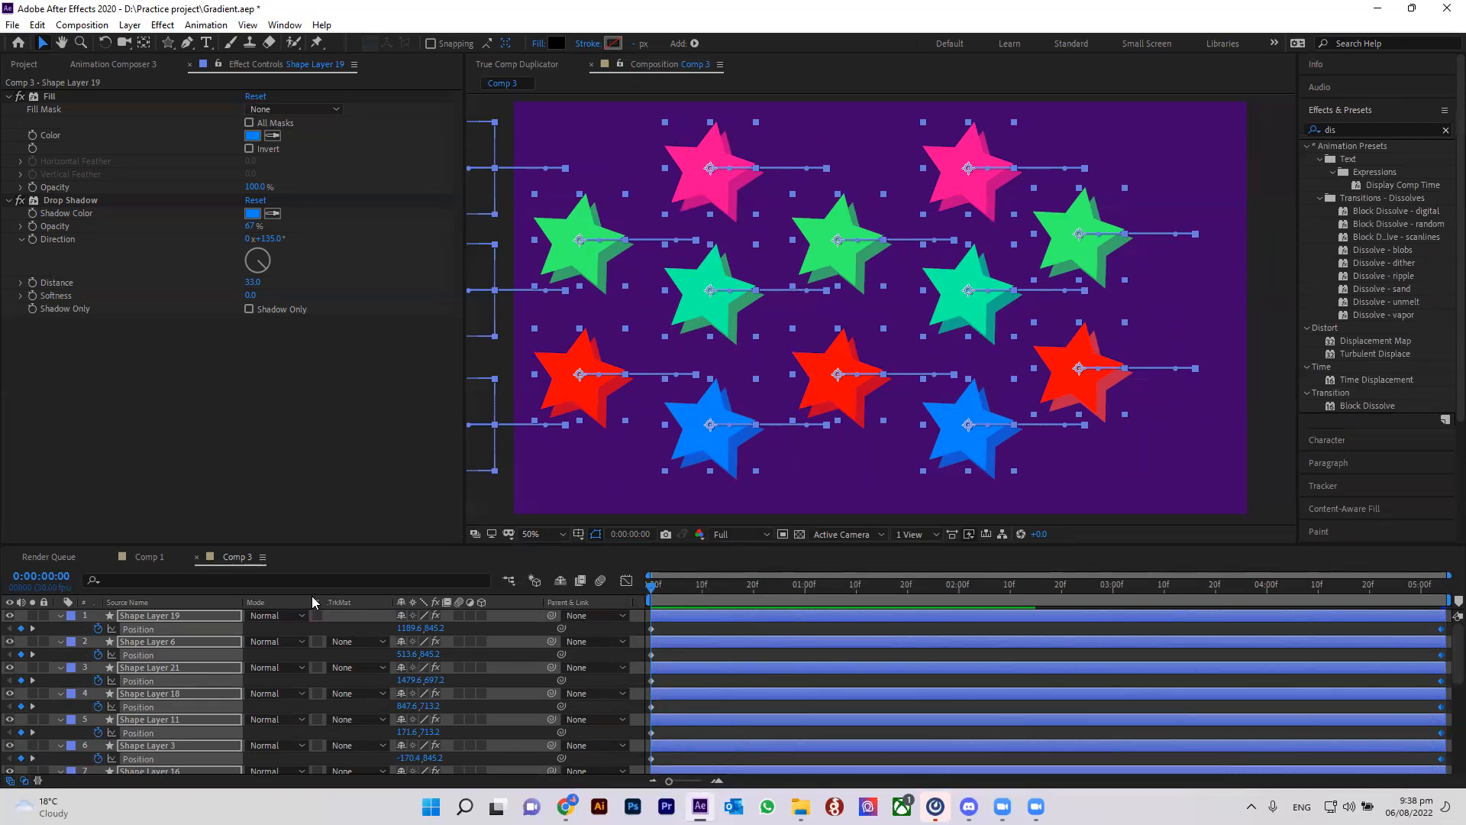
# Pre-compose all the selected star layers into a new composition named "Stars".
pyautogui.rightClick(171, 621)
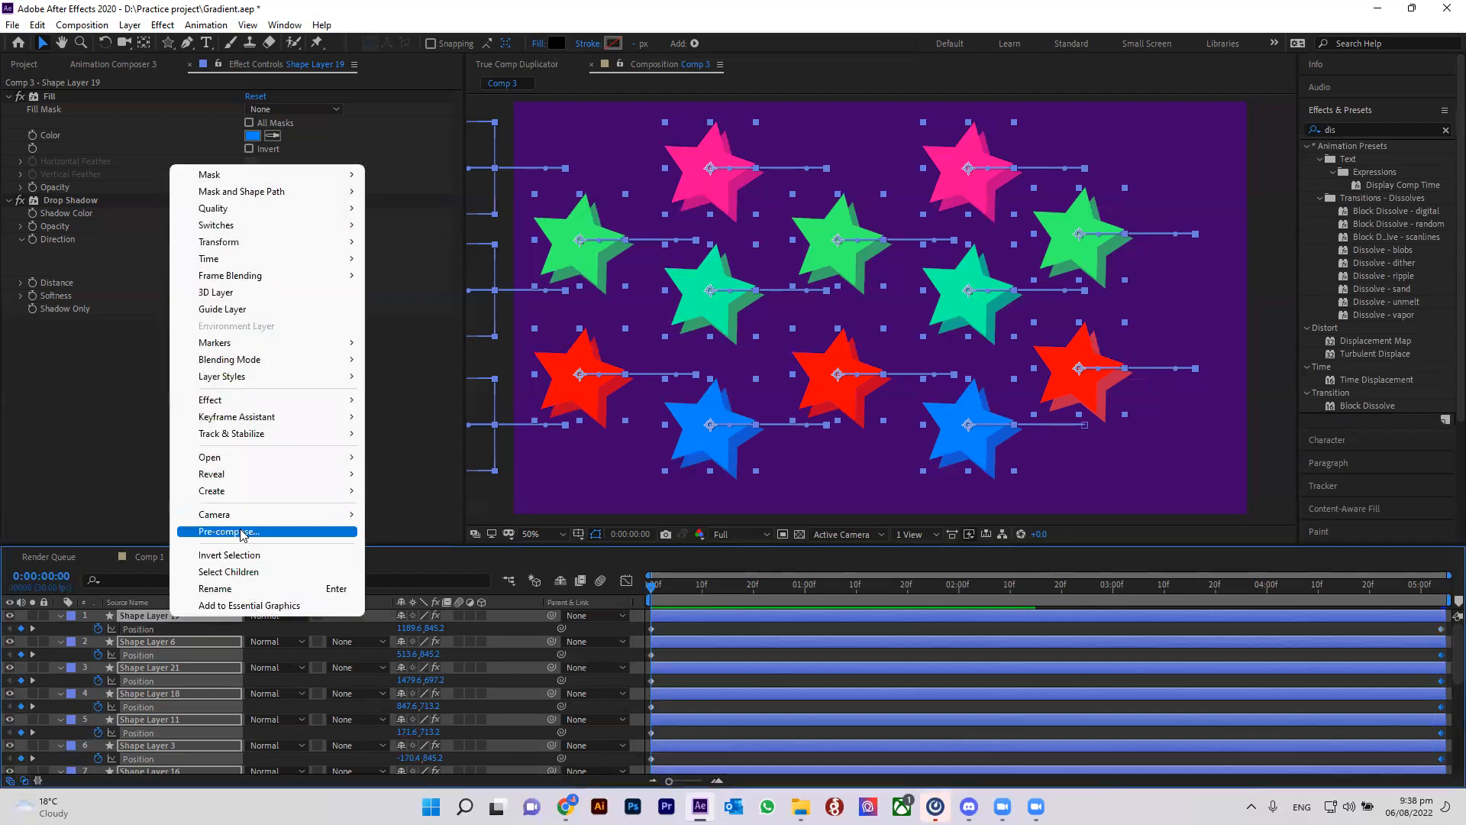
pyautogui.click(240, 528)
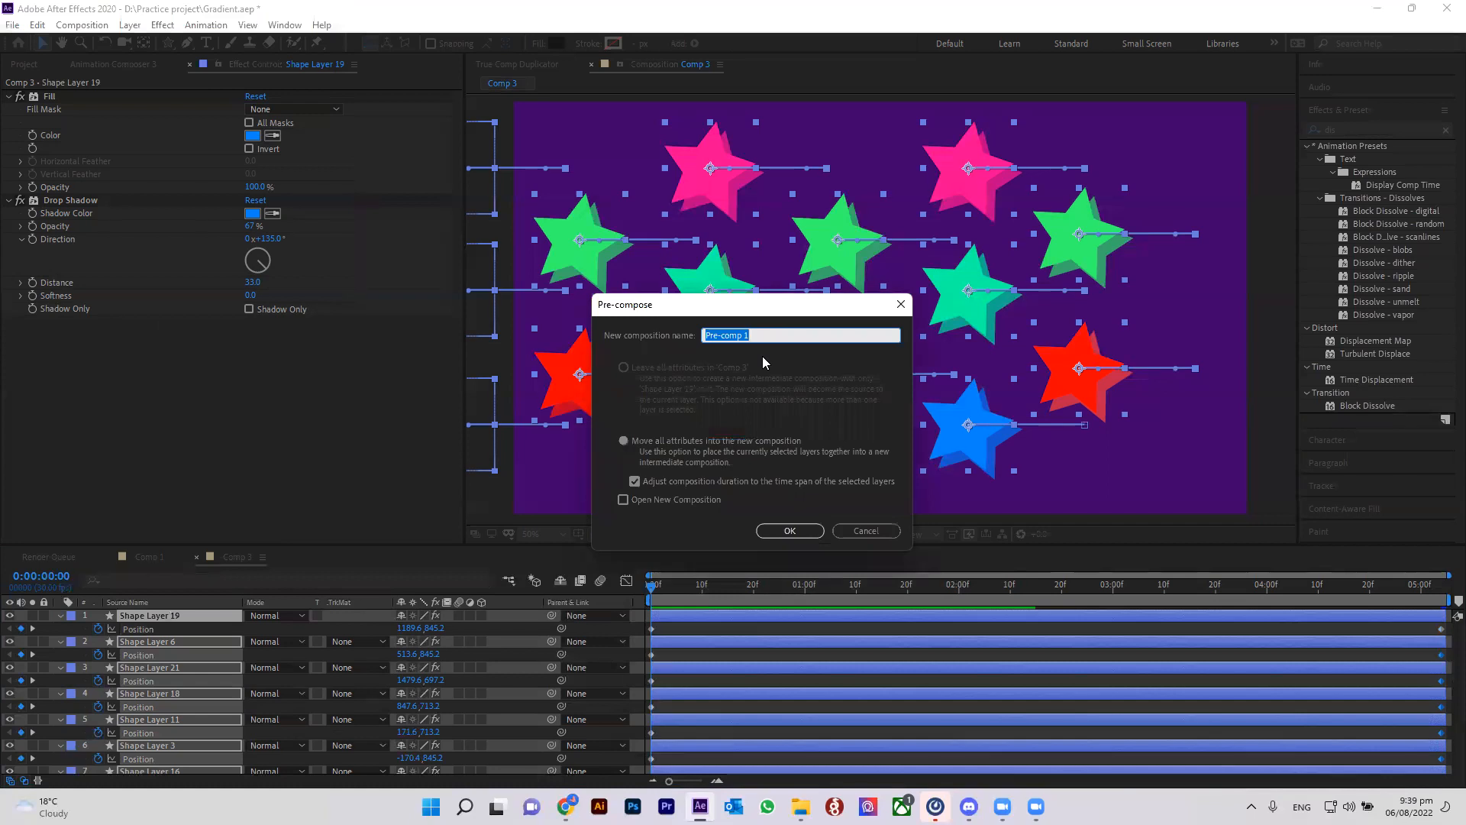
pyautogui.write('Stars')
pyautogui.press('Return')
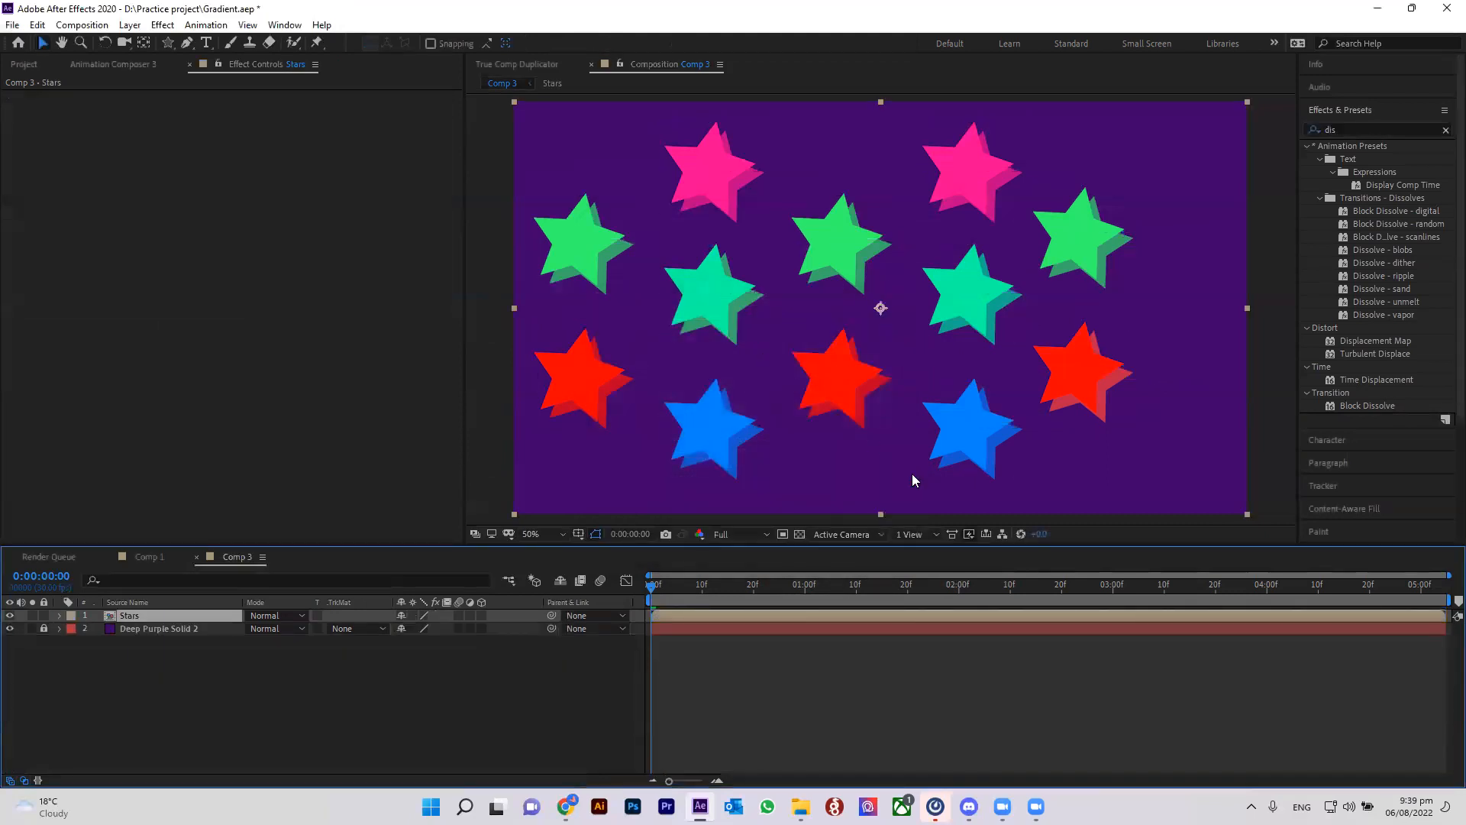
pyautogui.moveTo(654, 586)
pyautogui.mouseDown()
pyautogui.moveTo(771, 588)
pyautogui.moveTo(627, 588)
pyautogui.mouseUp()
pyautogui.moveTo(1379, 341); pyautogui.dragTo(680, 615)
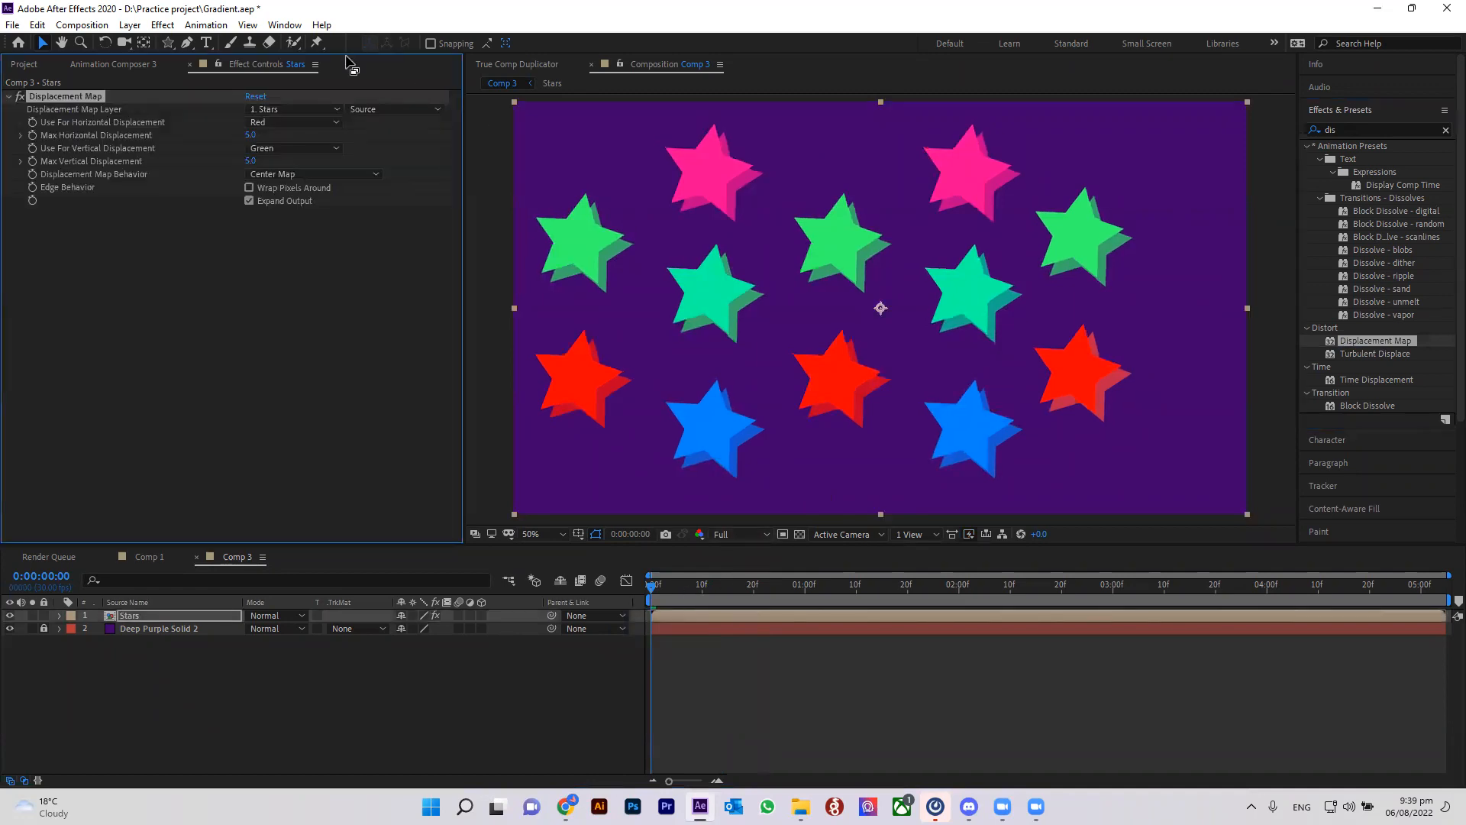
pyautogui.click(651, 592)
pyautogui.click(688, 617)
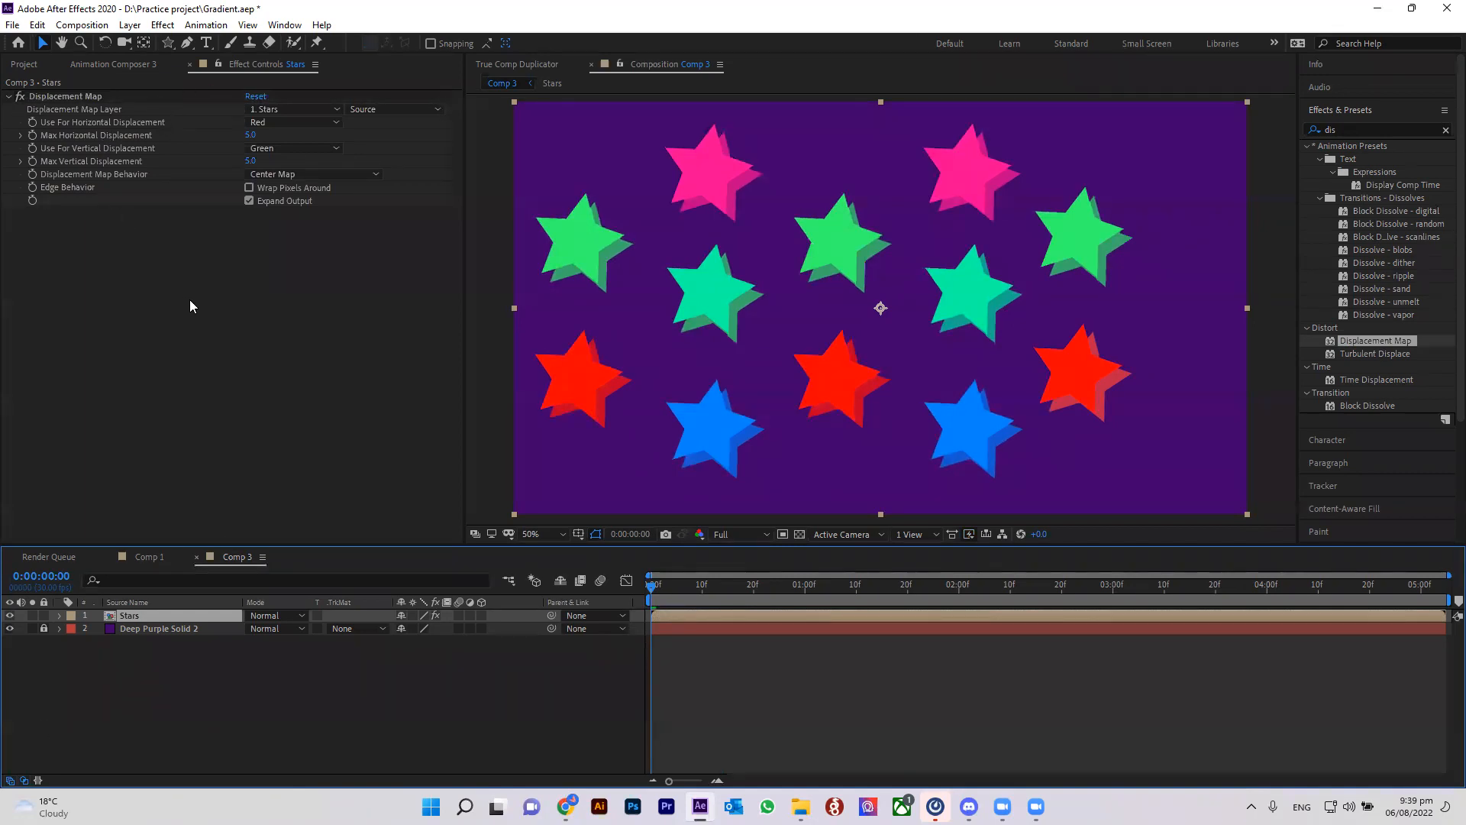
pyautogui.hotkey('ctrl', 'z')
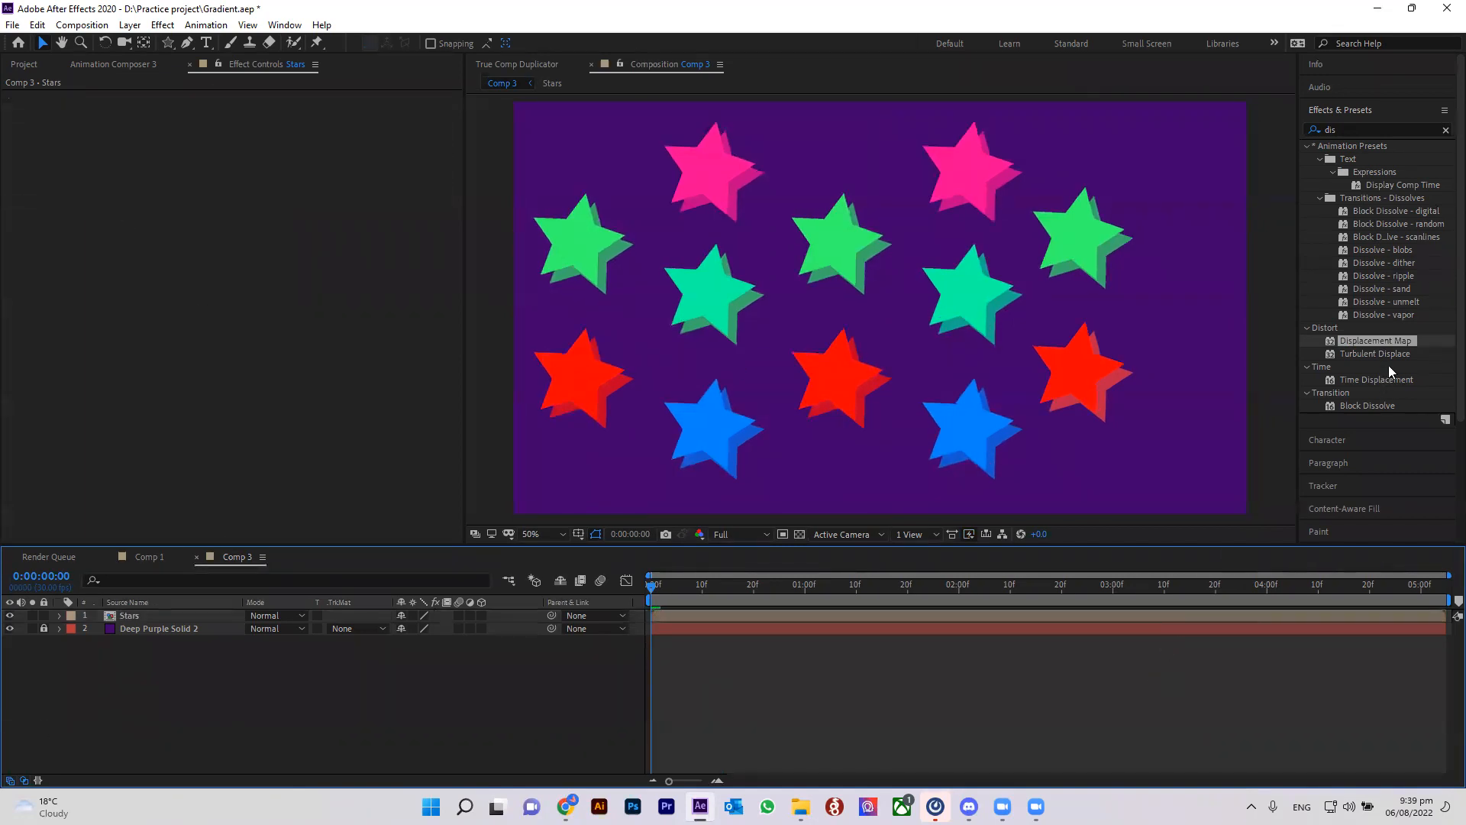
# Apply Turbulent Displace to the Stars pre-comp, scrub through the result, and raise the Complexity to 2.5.
pyautogui.moveTo(1391, 351); pyautogui.dragTo(758, 614)
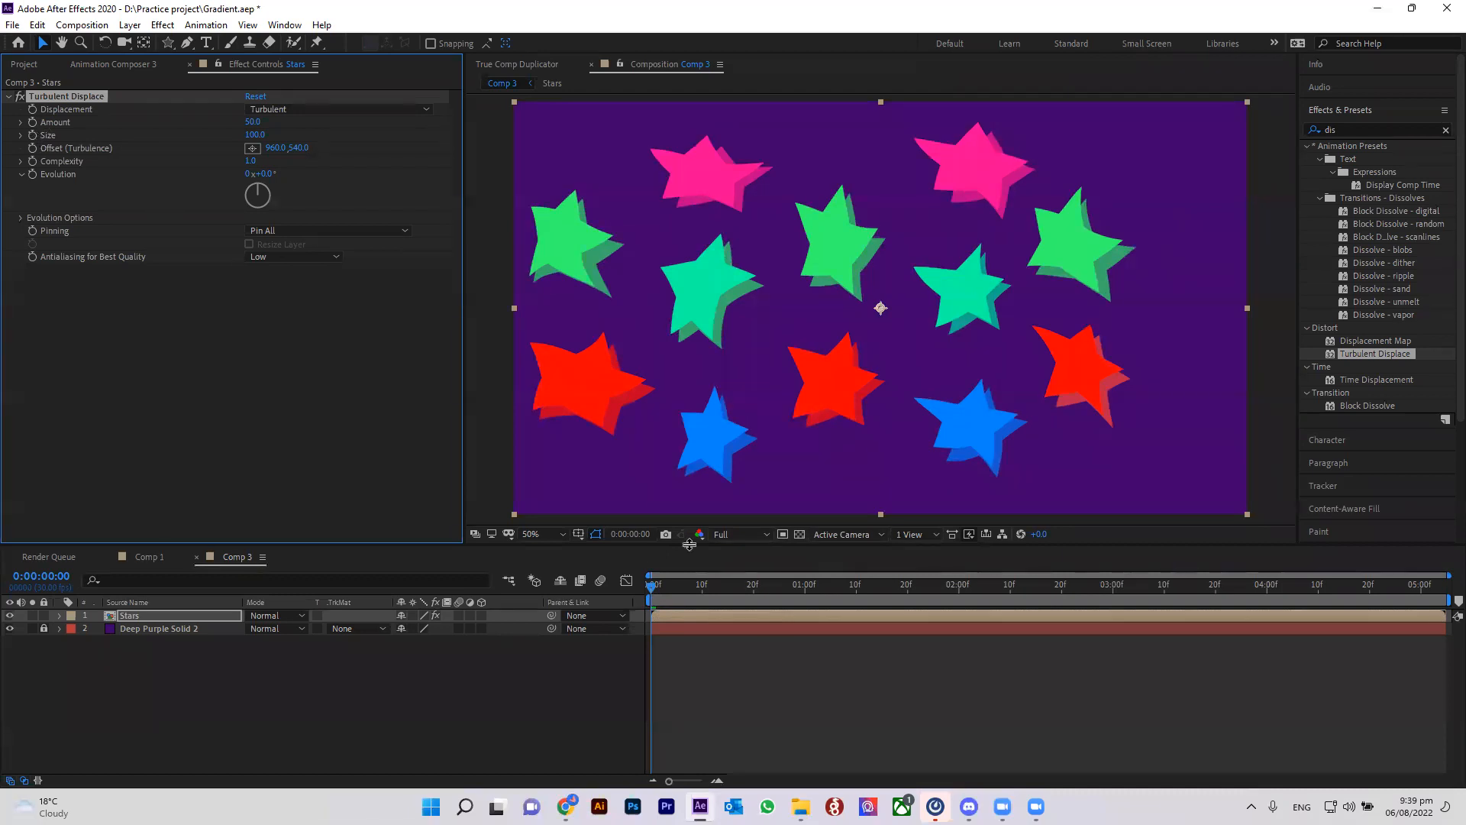
pyautogui.moveTo(653, 587); pyautogui.dragTo(1441, 586)
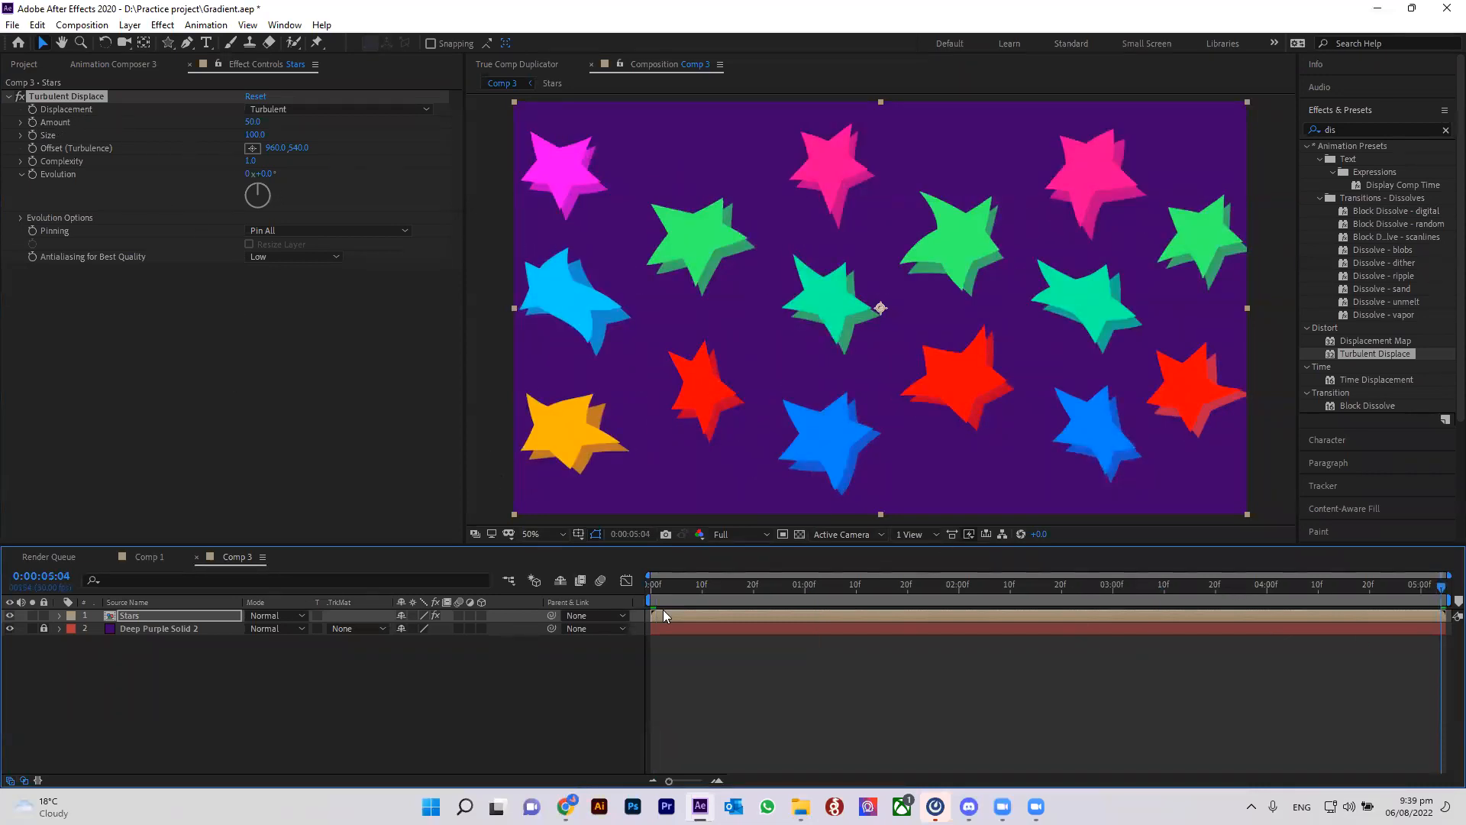
pyautogui.moveTo(684, 586); pyautogui.dragTo(635, 600)
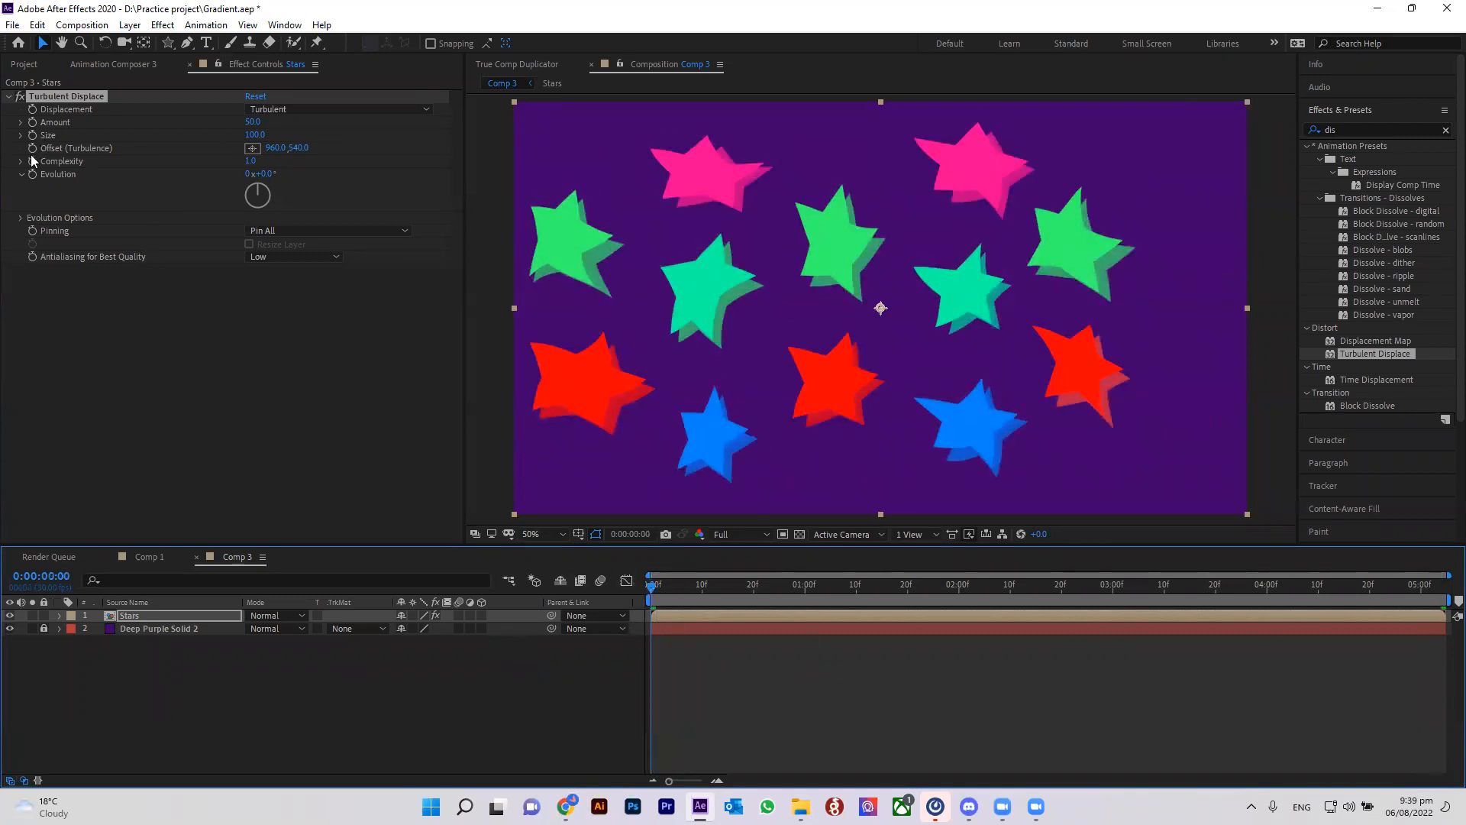
pyautogui.moveTo(250, 161); pyautogui.dragTo(362, 163)
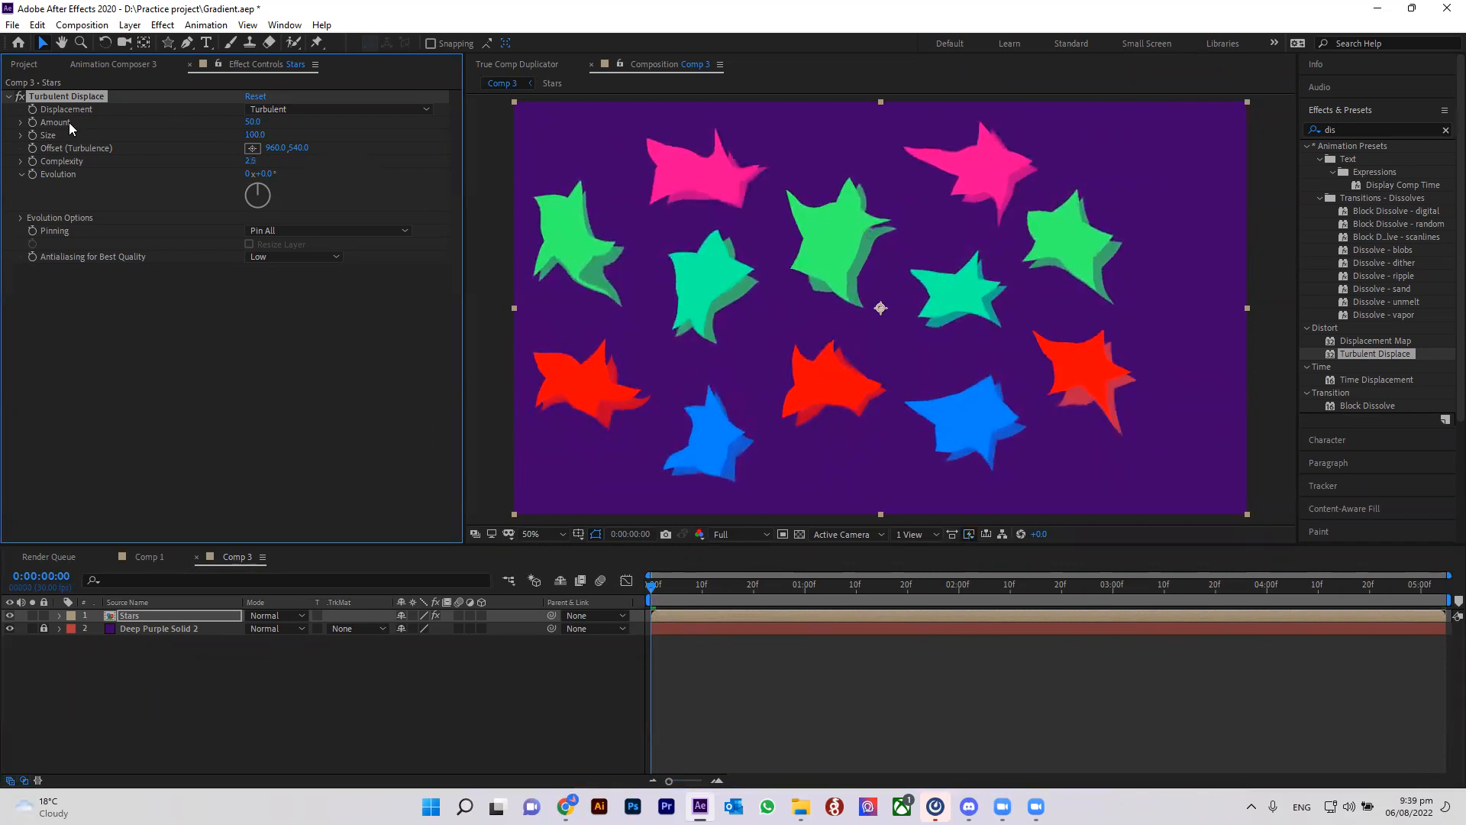
# Try a Turbulent Displace Amount of 600 on the Stars layer.
pyautogui.moveTo(252, 122); pyautogui.dragTo(729, 131)
pyautogui.click(256, 122)
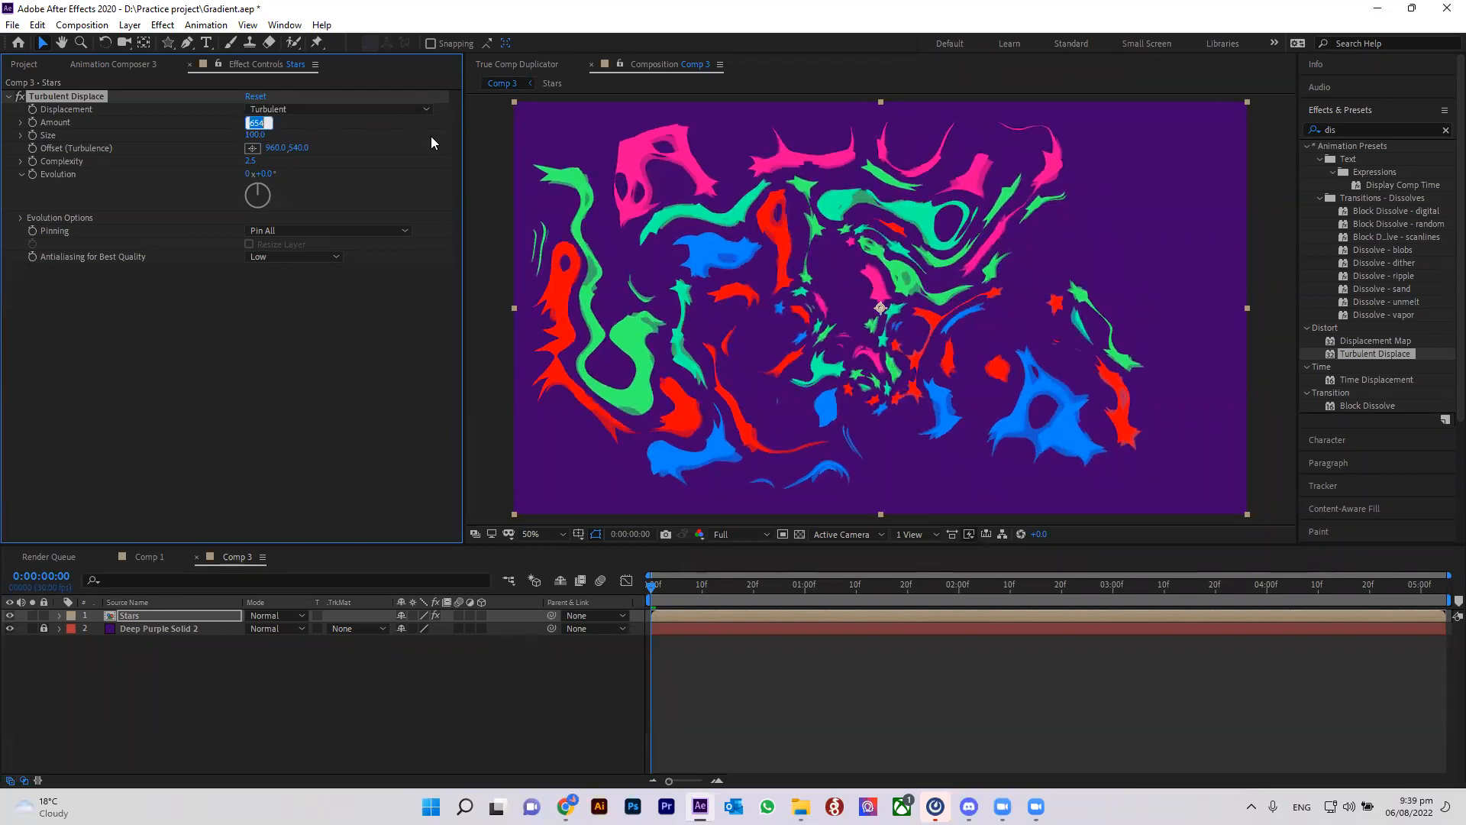
pyautogui.write('600')
pyautogui.press('Return')
# Check the top star layer's effect settings in Comp 1 and set the Turbulent Displace Amount on Comp 3's Stars layer to 62.
pyautogui.click(150, 557)
pyautogui.moveTo(735, 591); pyautogui.dragTo(657, 602)
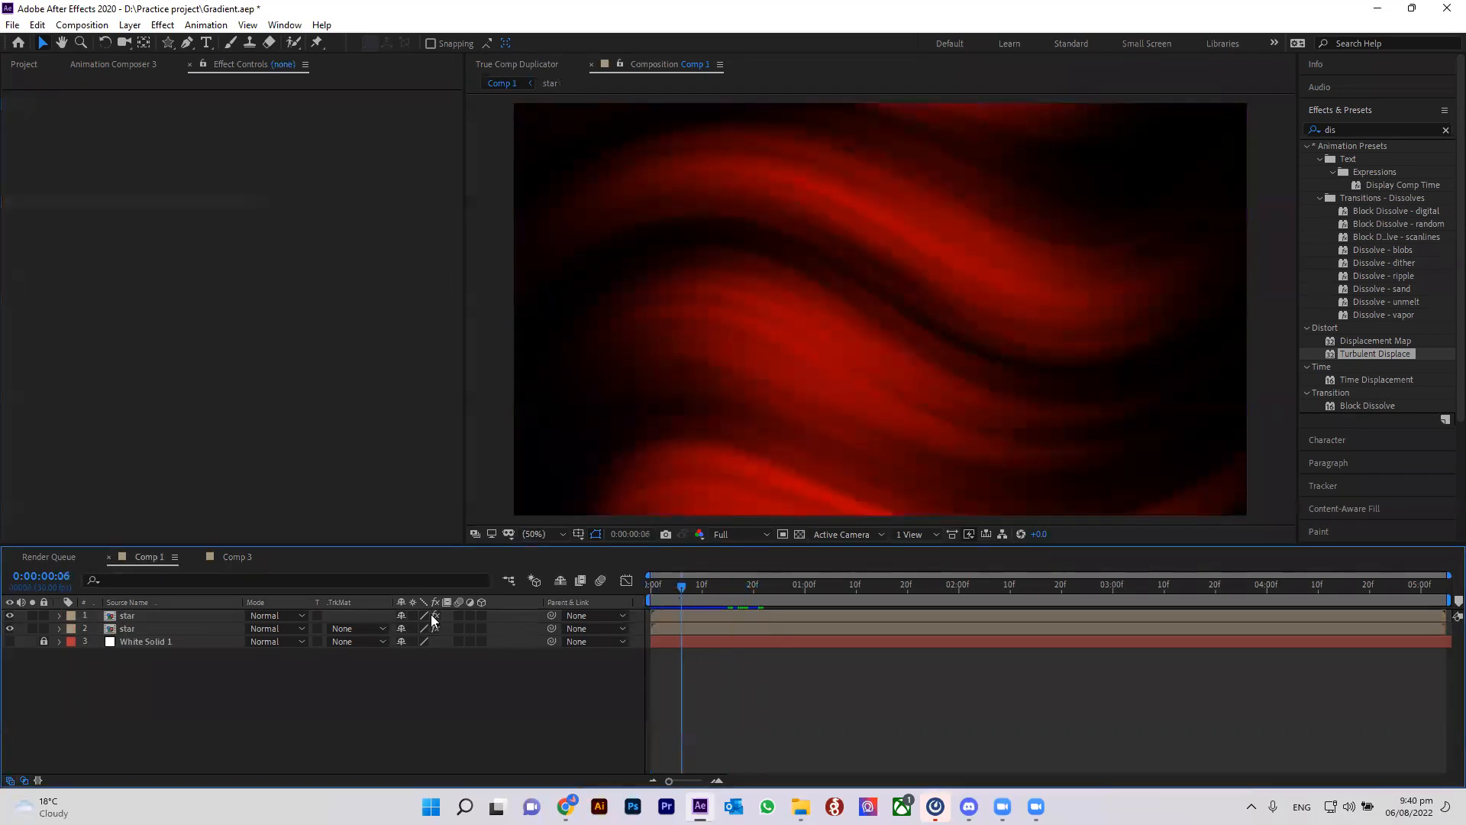
pyautogui.click(134, 615)
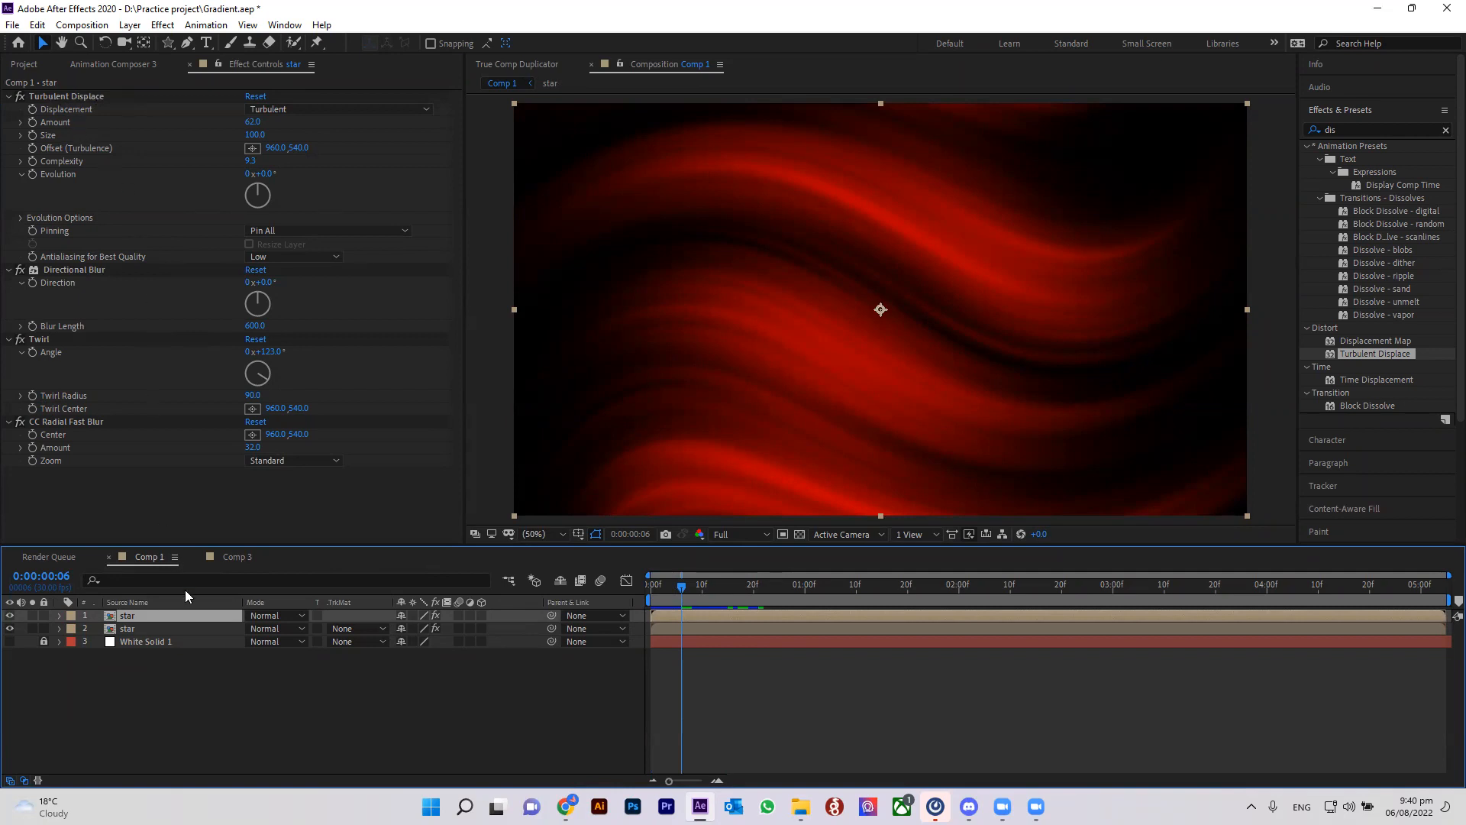
pyautogui.click(223, 558)
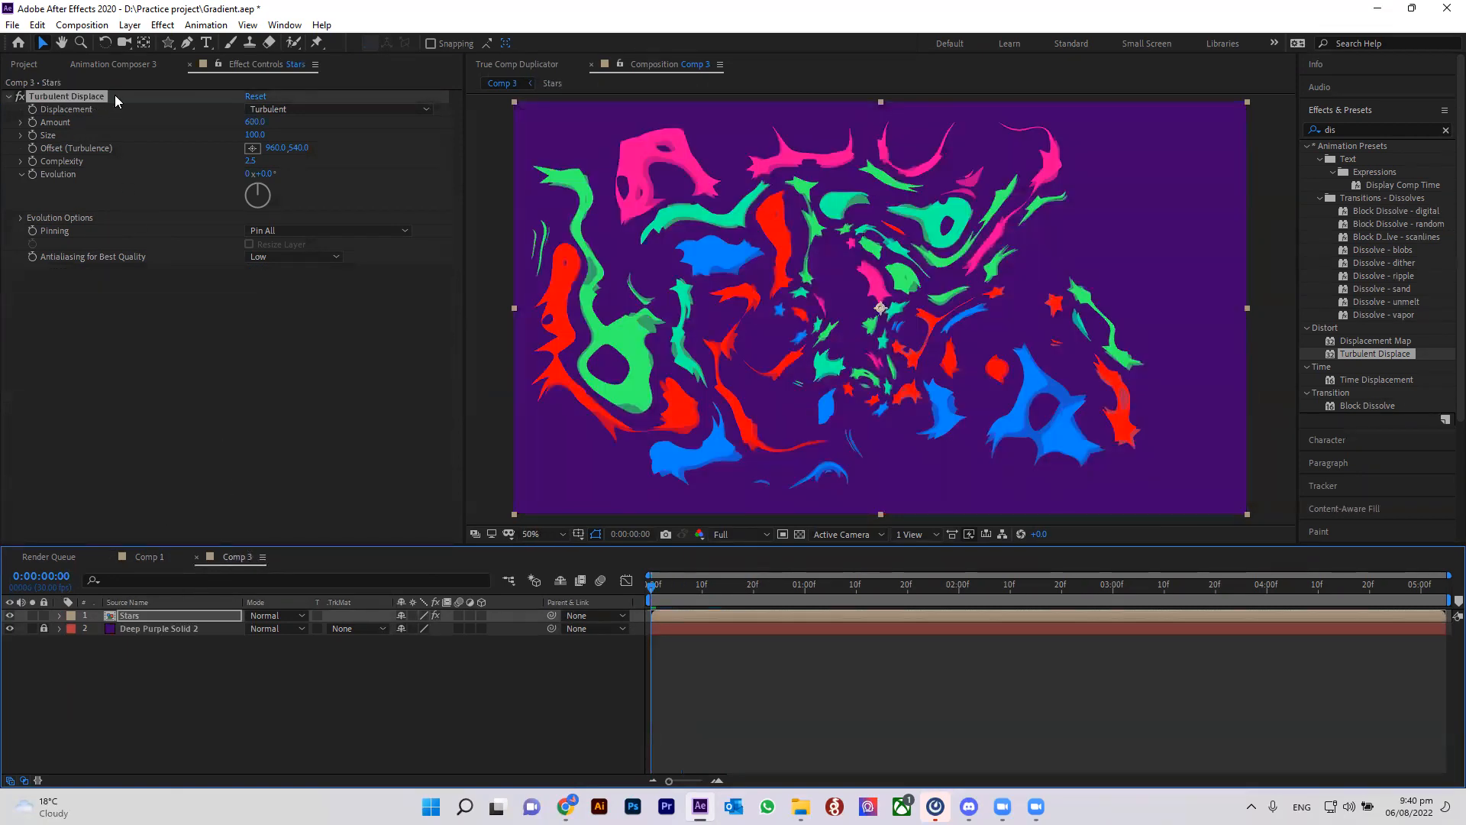
pyautogui.click(149, 557)
pyautogui.click(235, 559)
pyautogui.click(253, 123)
pyautogui.write('62')
pyautogui.press('Return')
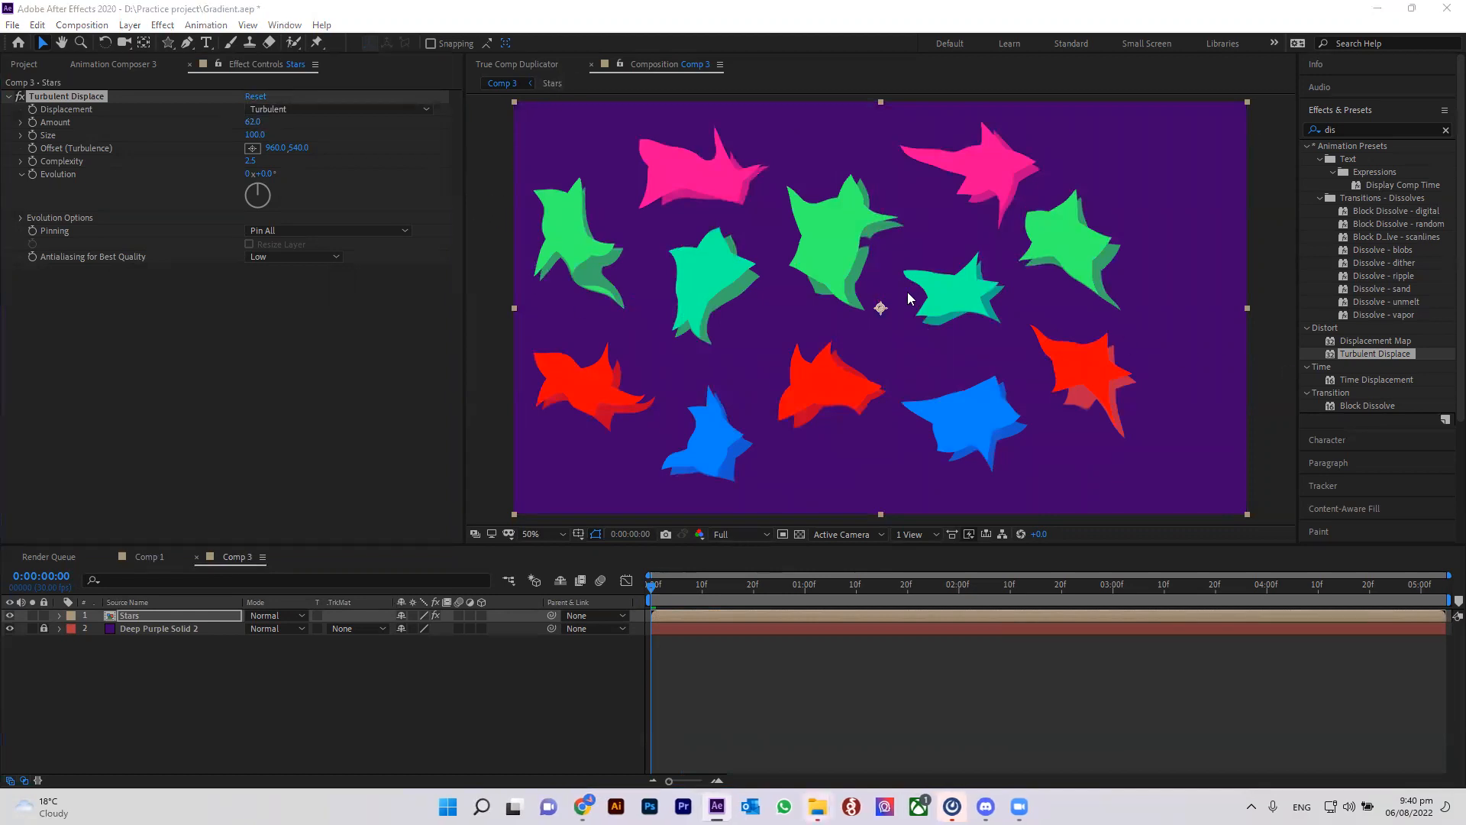
# Apply Directional Blur to the Stars layer, try a rotated blur direction, and undo the direction change.
pyautogui.click(318, 697)
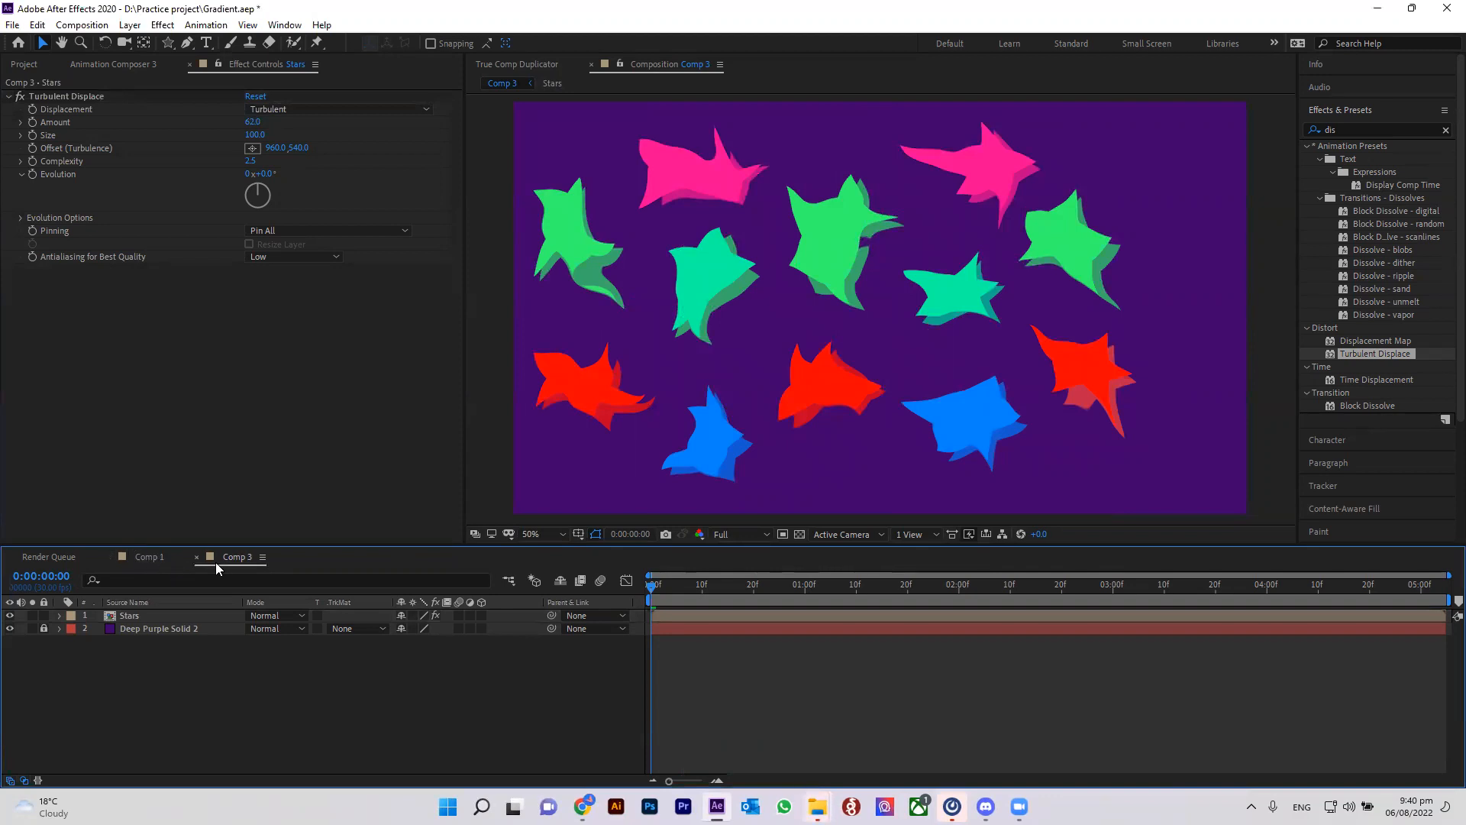
pyautogui.click(1364, 128)
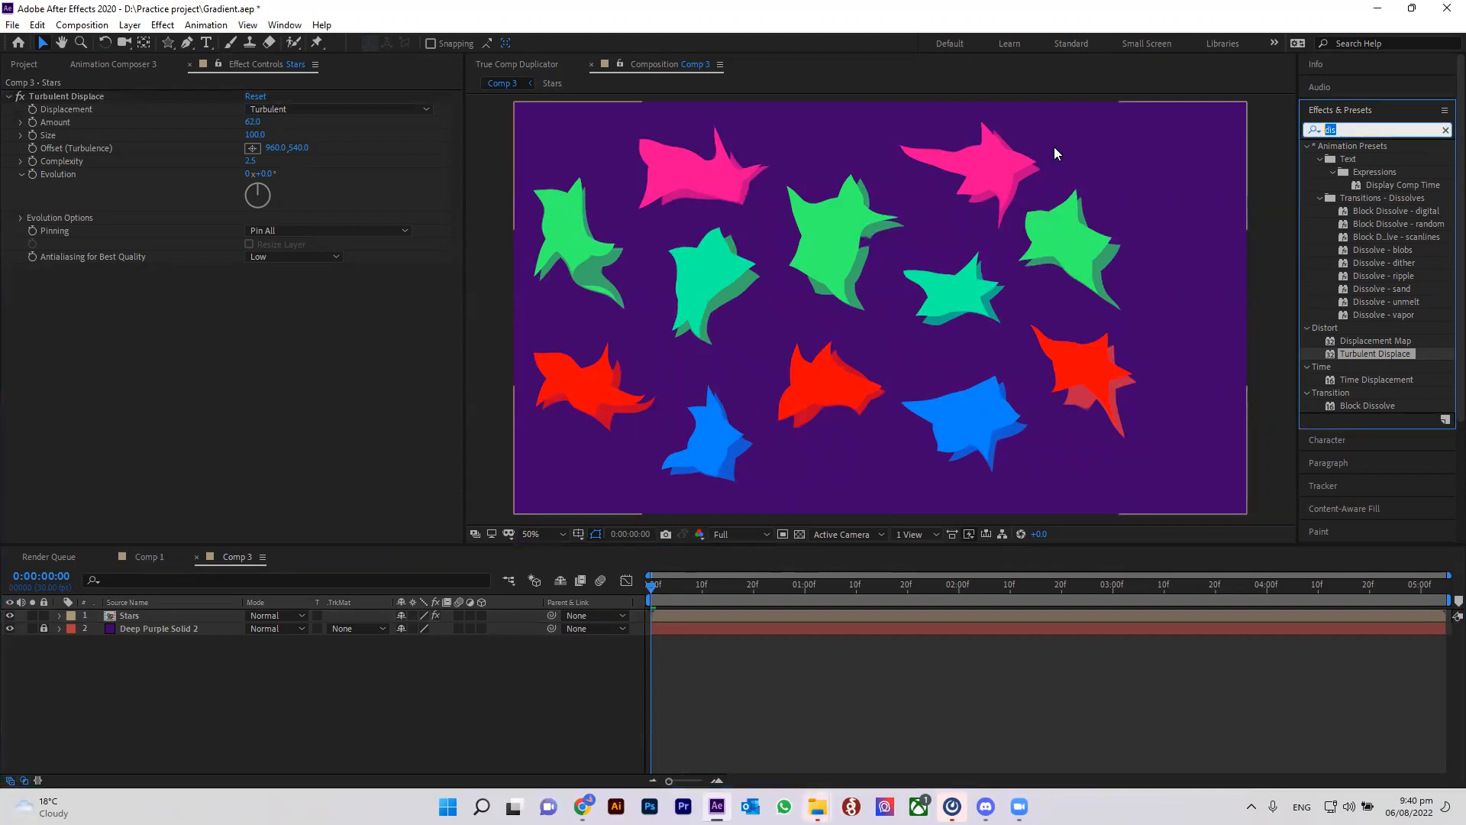
pyautogui.press('BackSpace')
pyautogui.write('blur')
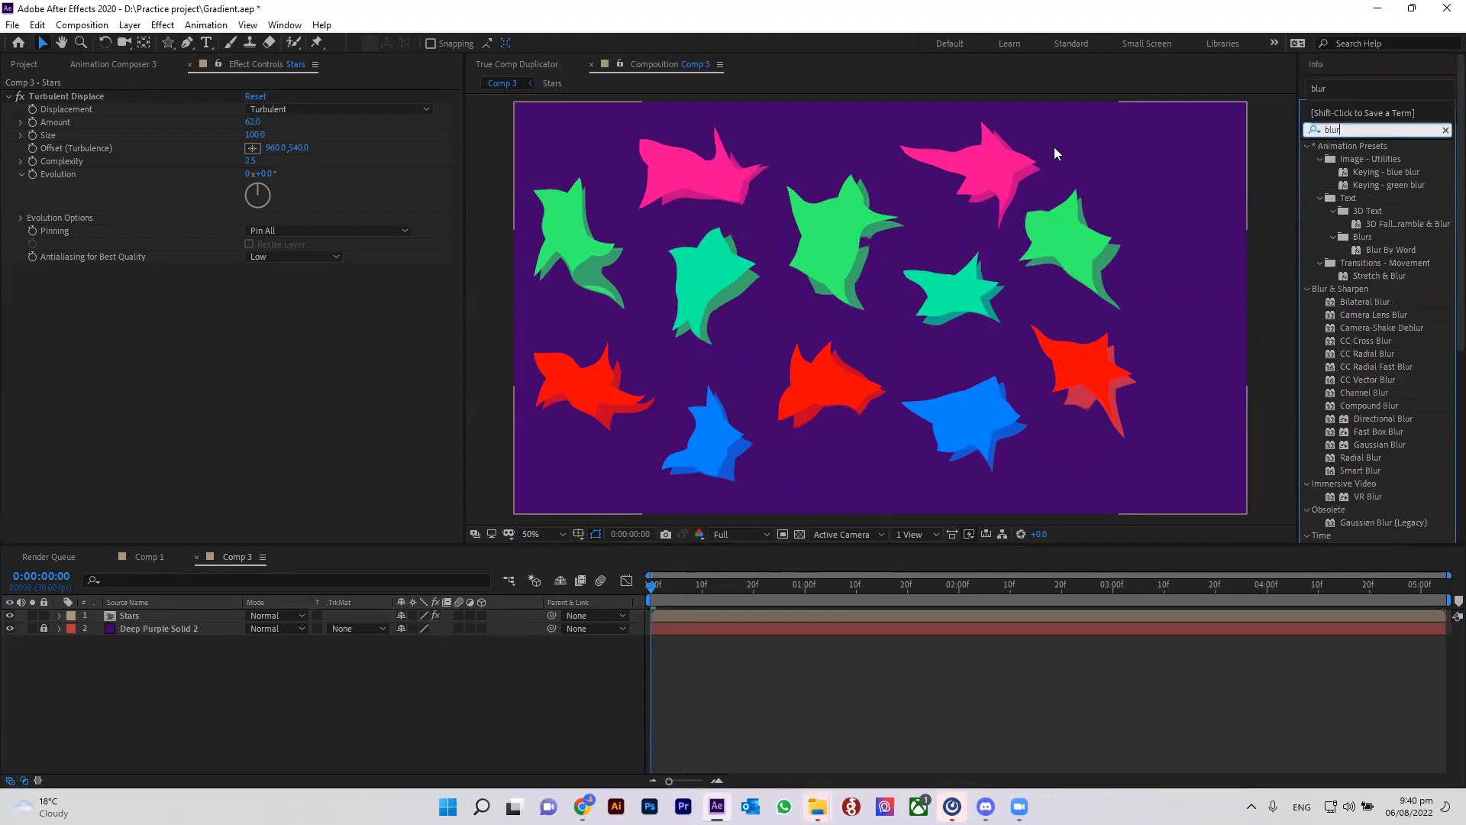
pyautogui.moveTo(1379, 420); pyautogui.dragTo(886, 614)
pyautogui.moveTo(265, 282); pyautogui.dragTo(327, 271)
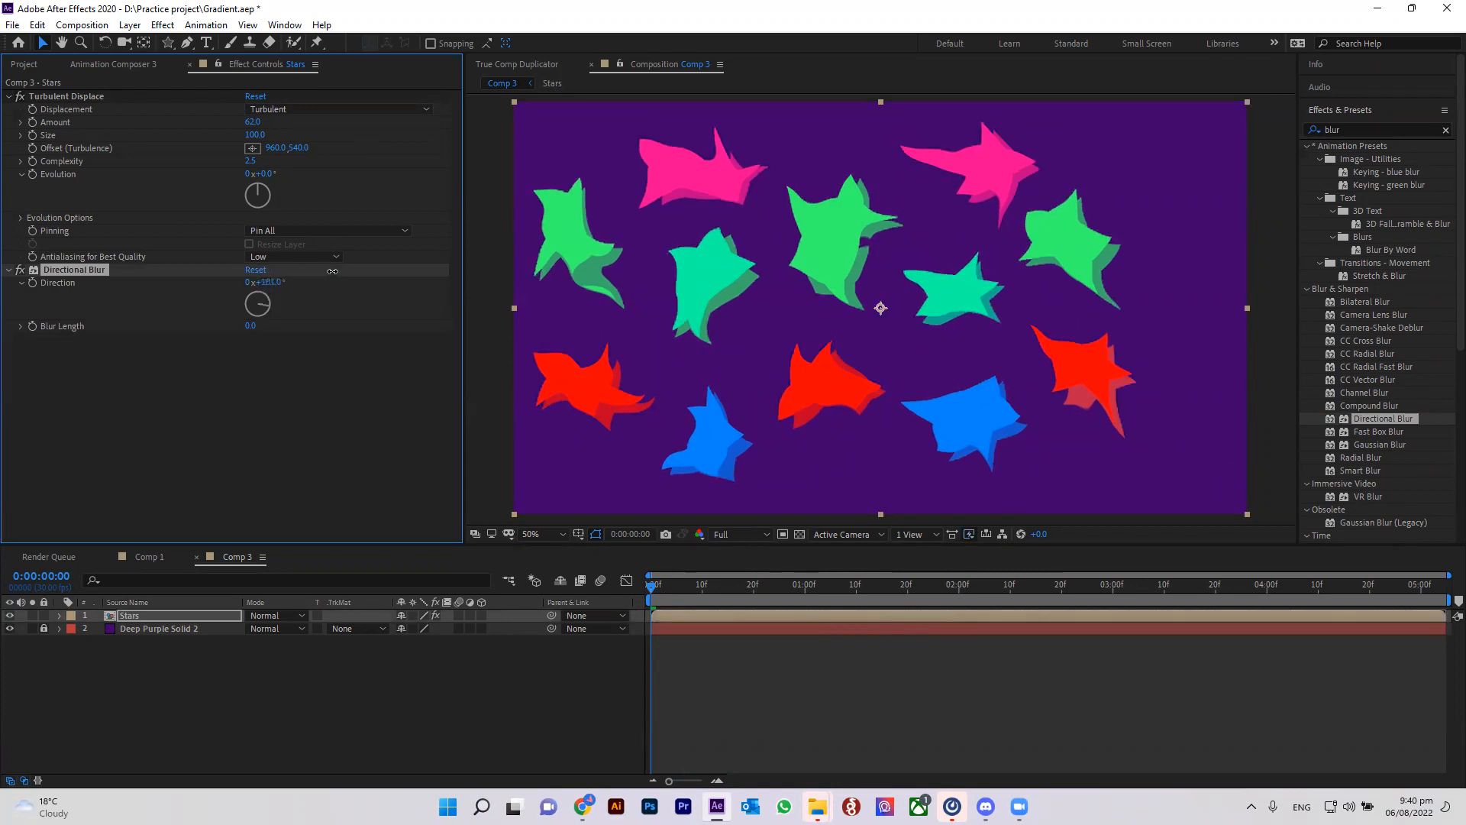
pyautogui.hotkey('ctrl', 'z')
# Set the Directional Blur's Blur Length on the Stars layer to 600.
pyautogui.moveTo(315, 316); pyautogui.dragTo(470, 311)
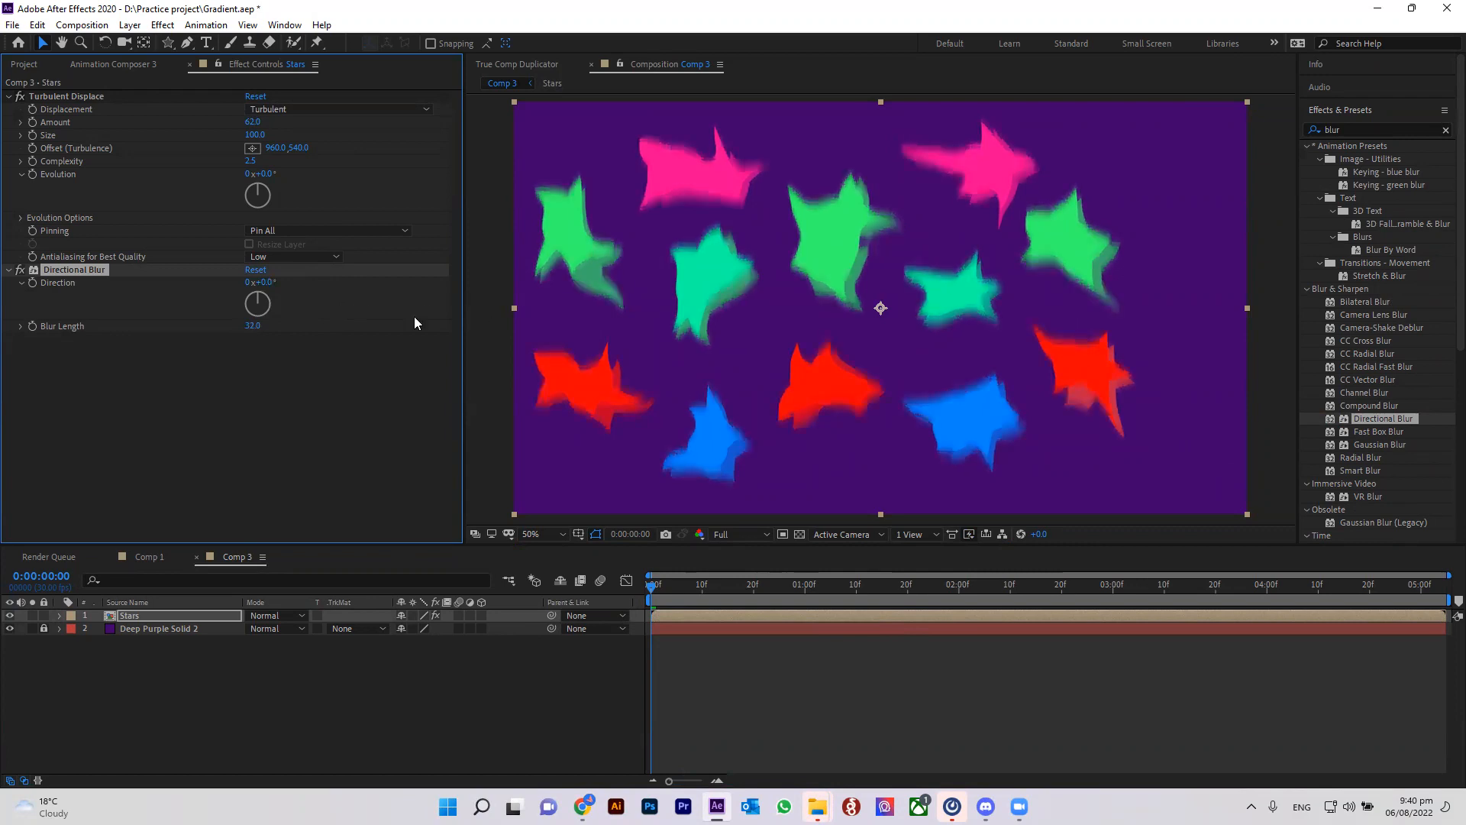
pyautogui.moveTo(248, 330); pyautogui.dragTo(382, 330)
pyautogui.moveTo(1215, 197); pyautogui.dragTo(1253, 190)
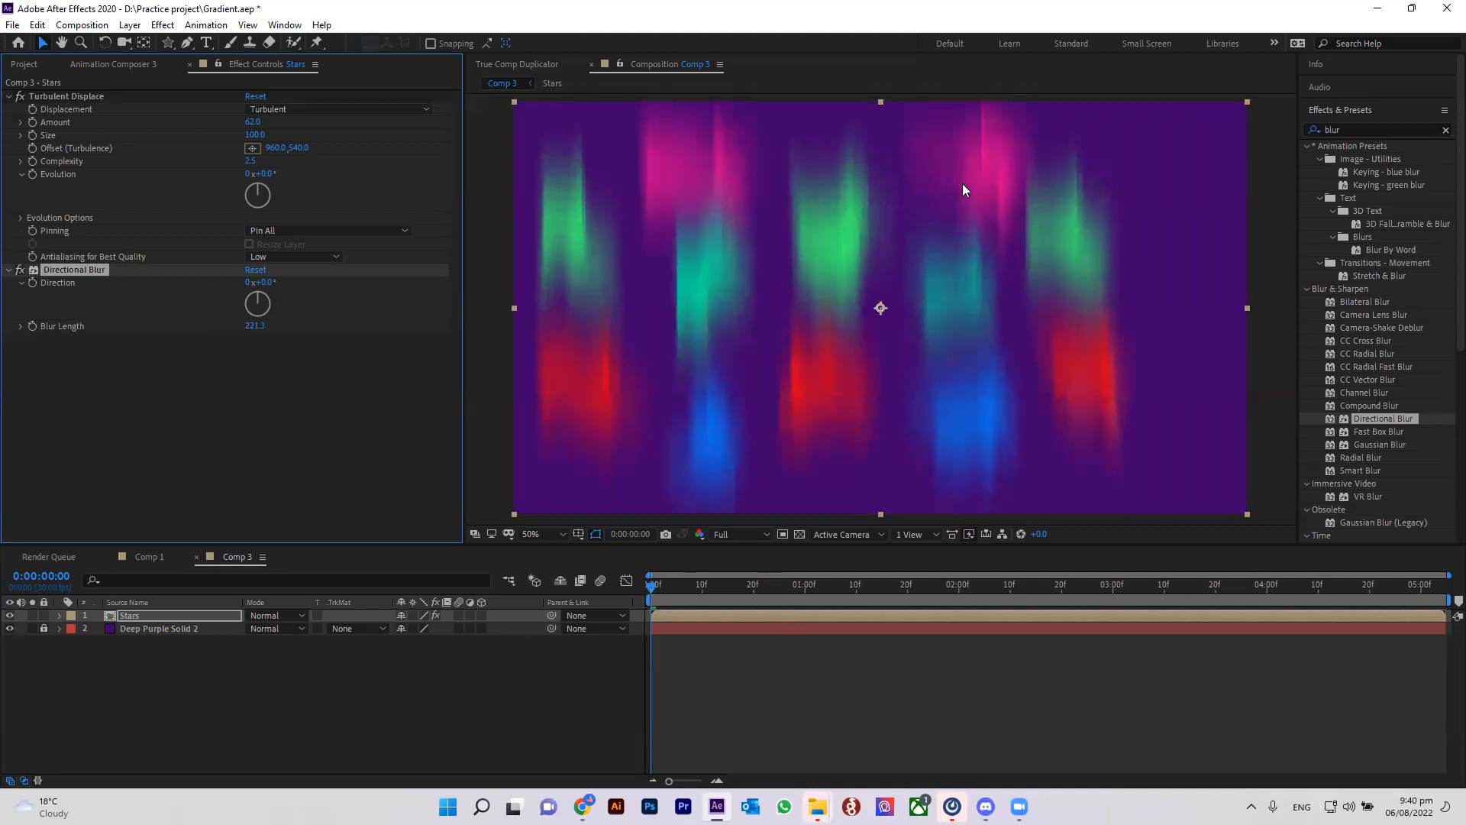
pyautogui.moveTo(260, 330); pyautogui.dragTo(381, 305)
pyautogui.moveTo(533, 266); pyautogui.dragTo(737, 198)
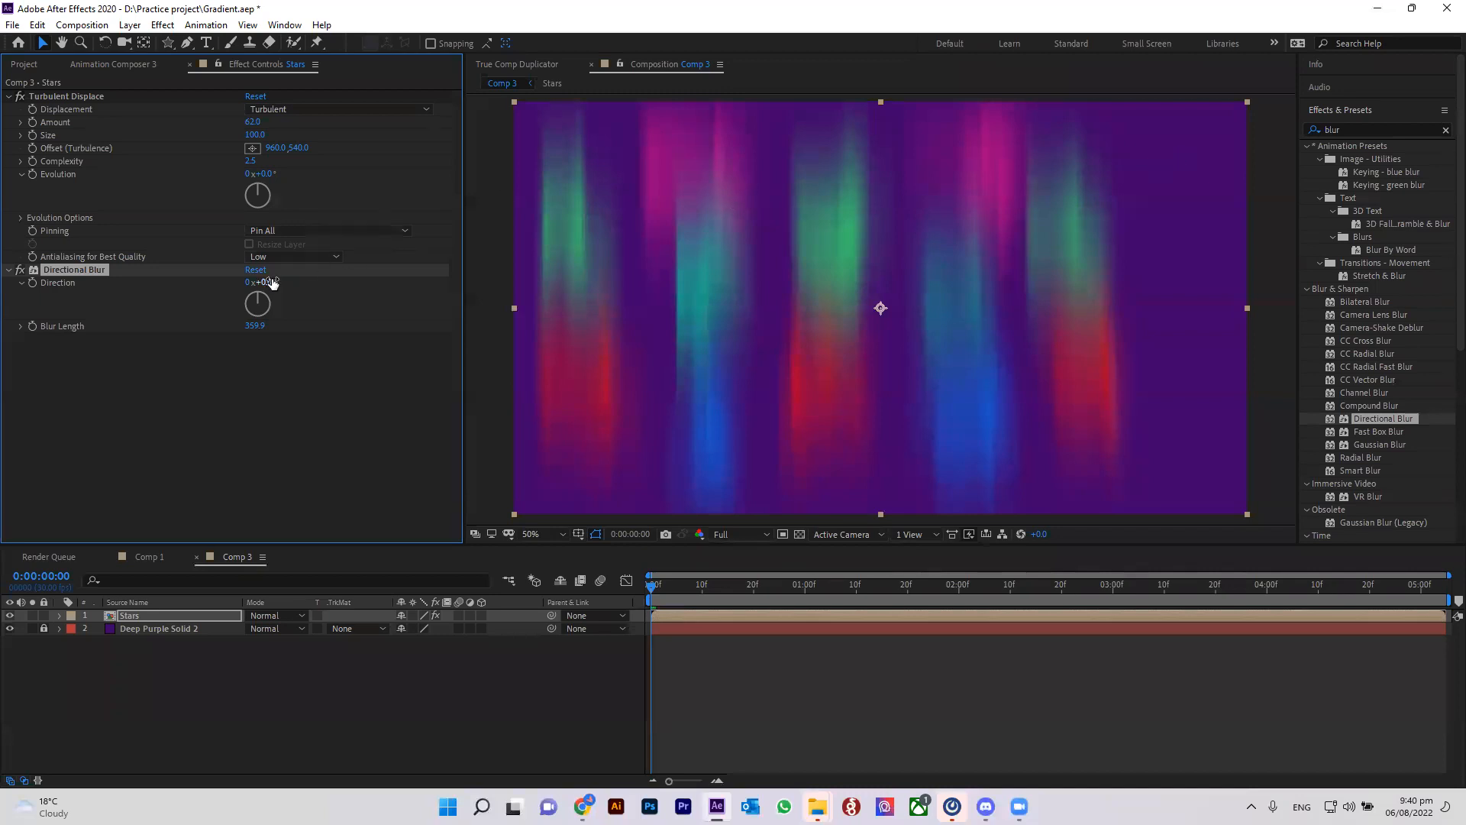
pyautogui.moveTo(255, 327)
pyautogui.mouseDown()
pyautogui.moveTo(475, 324)
pyautogui.moveTo(560, 300)
pyautogui.mouseUp()
pyautogui.click(255, 326)
pyautogui.write('600')
pyautogui.press('Return')
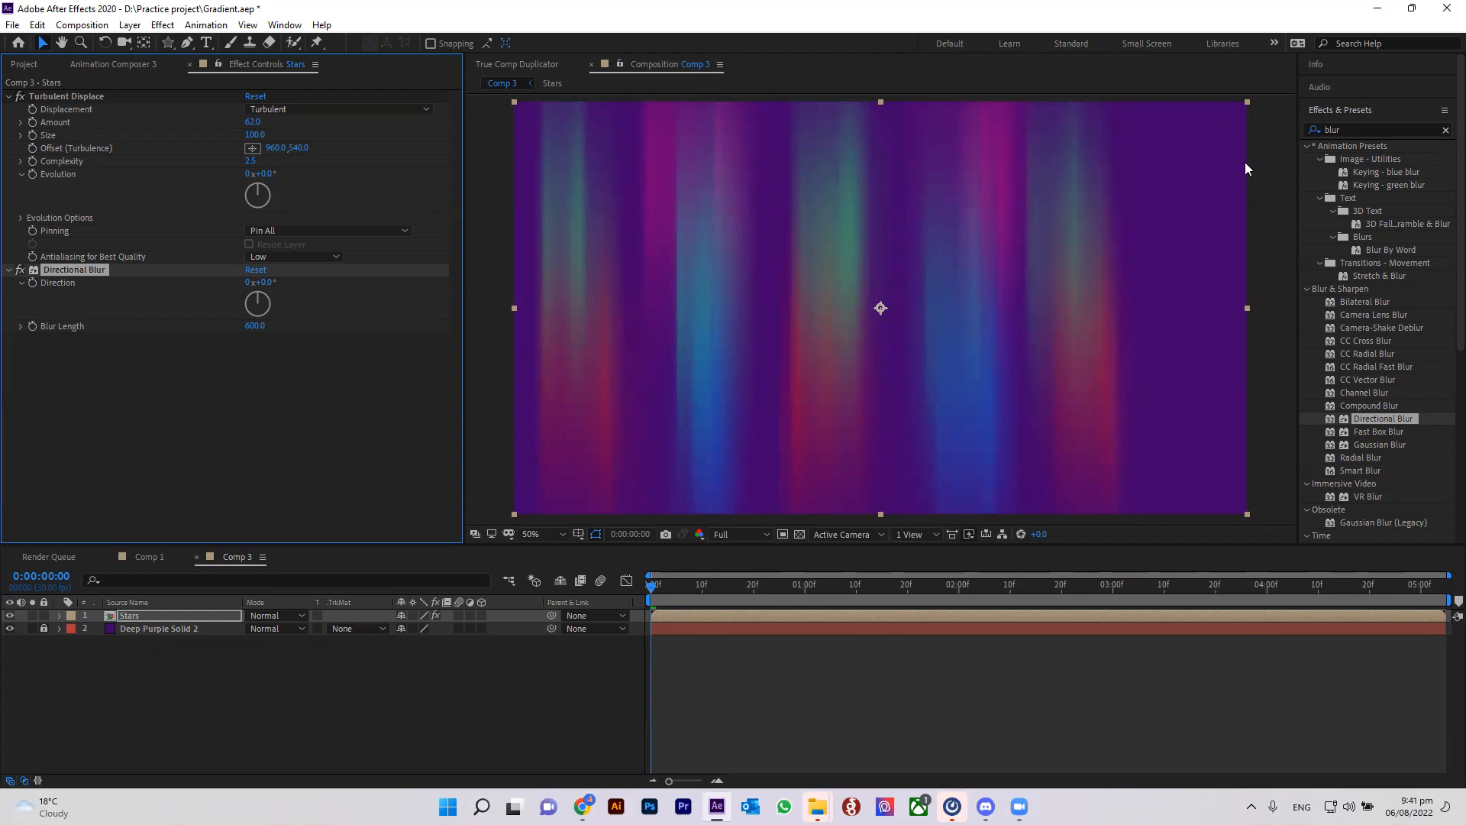
# Apply the Twirl effect to the Stars layer with a Twirl Radius of 100 and an Angle of 89°.
pyautogui.click(1365, 129)
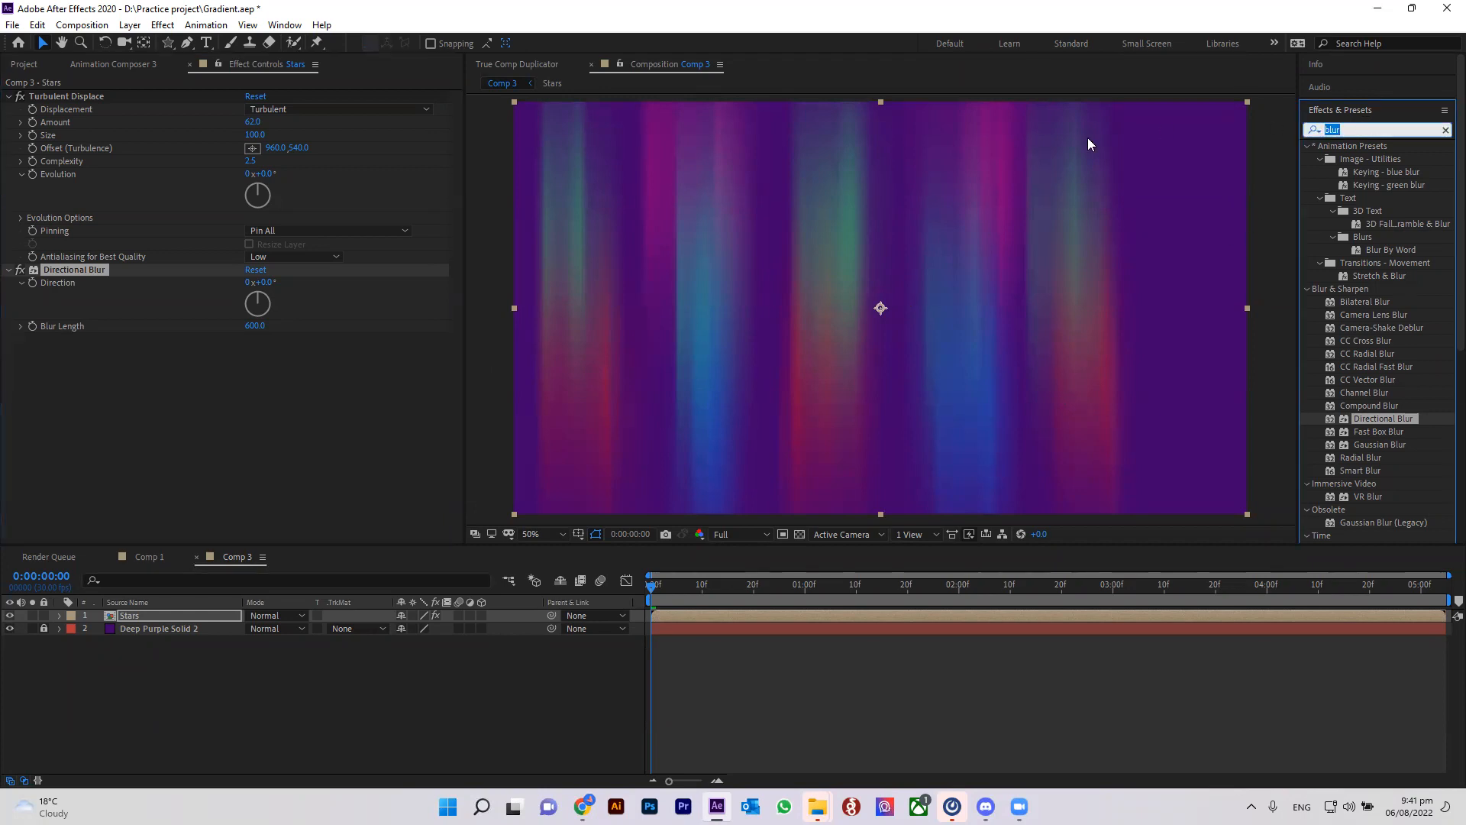
pyautogui.write('twi')
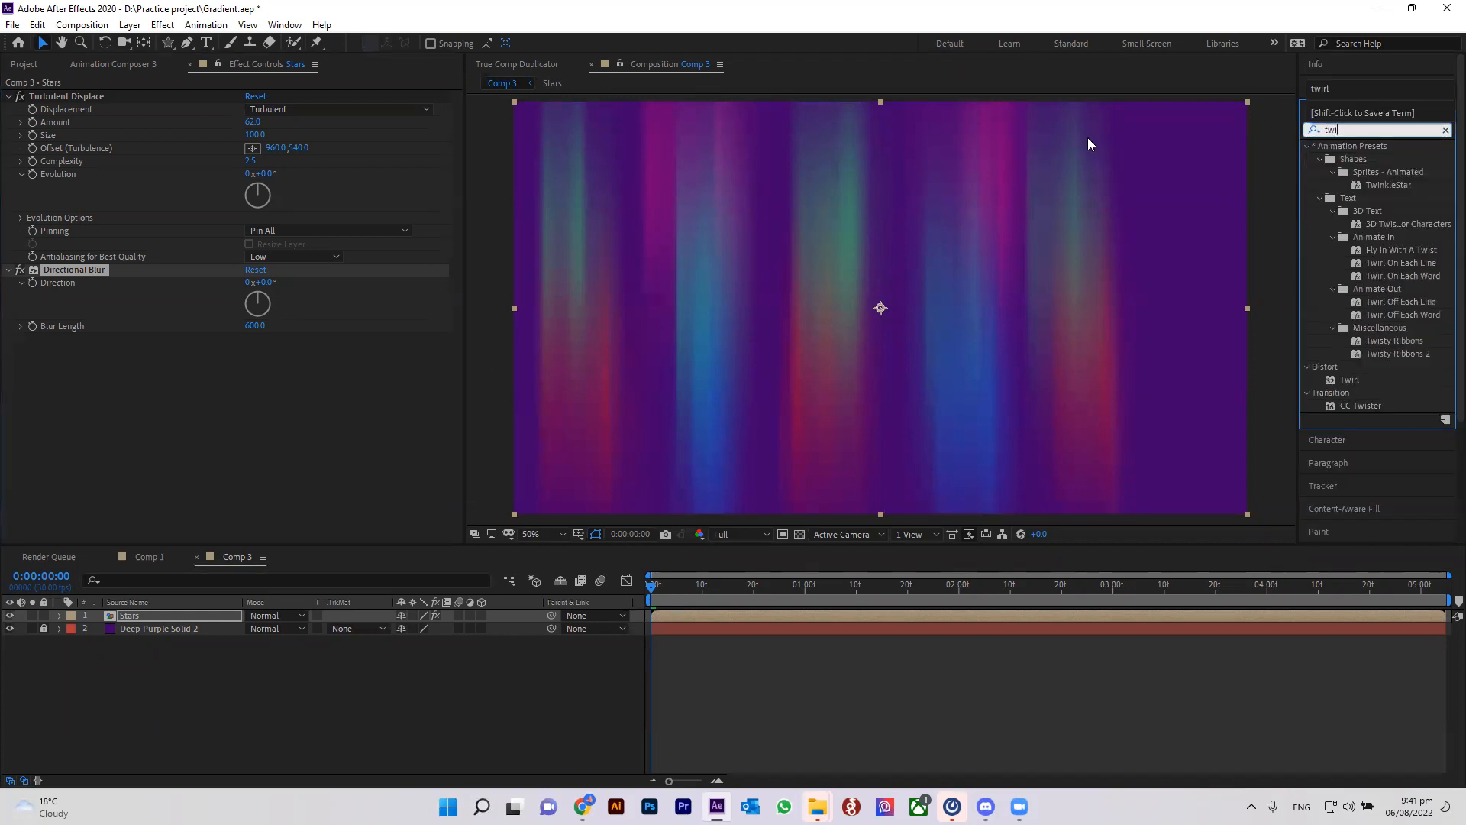
pyautogui.moveTo(1350, 379); pyautogui.dragTo(818, 613)
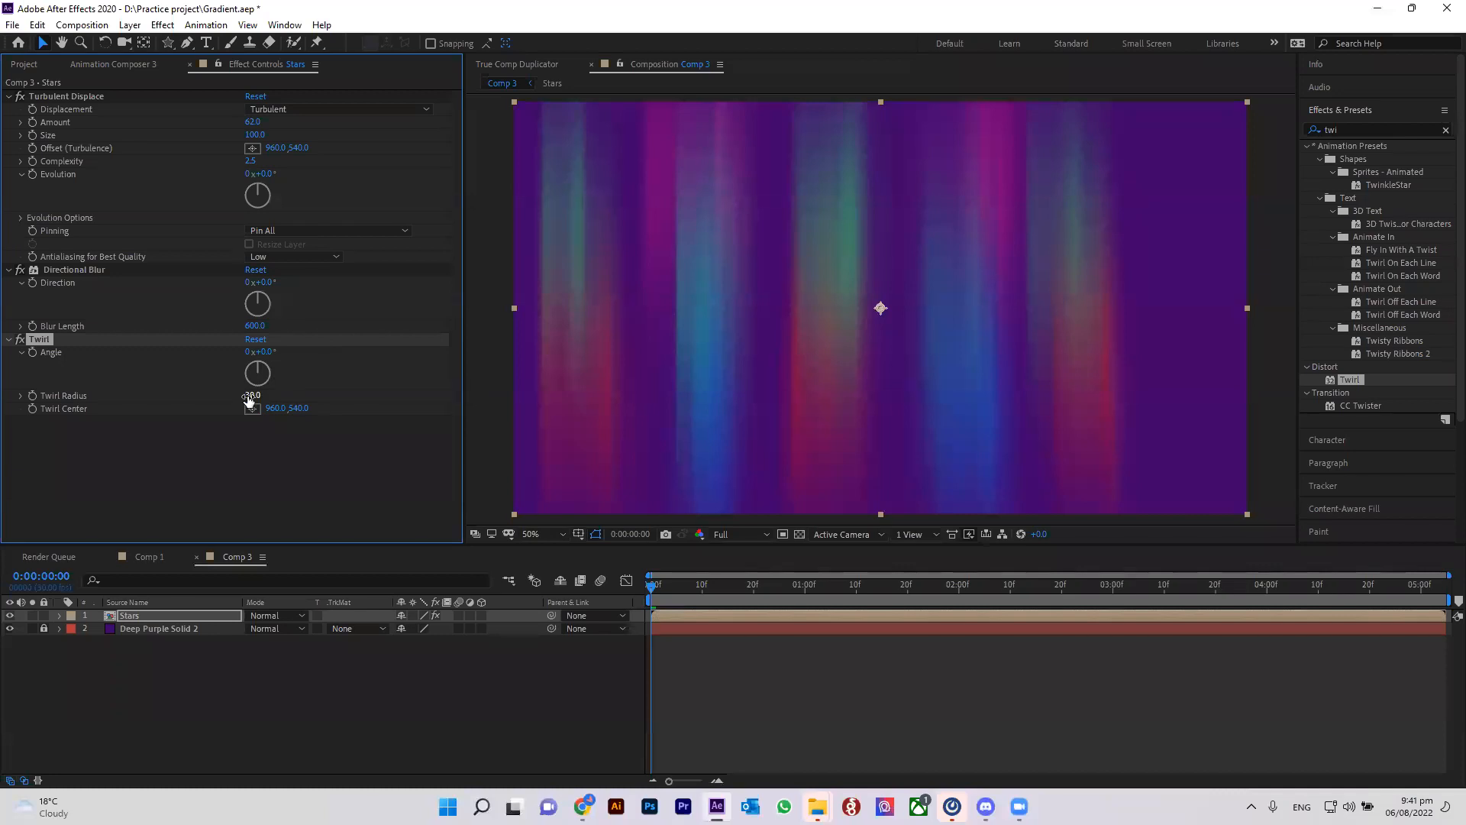
pyautogui.moveTo(251, 394); pyautogui.dragTo(321, 395)
pyautogui.moveTo(263, 351); pyautogui.dragTo(337, 352)
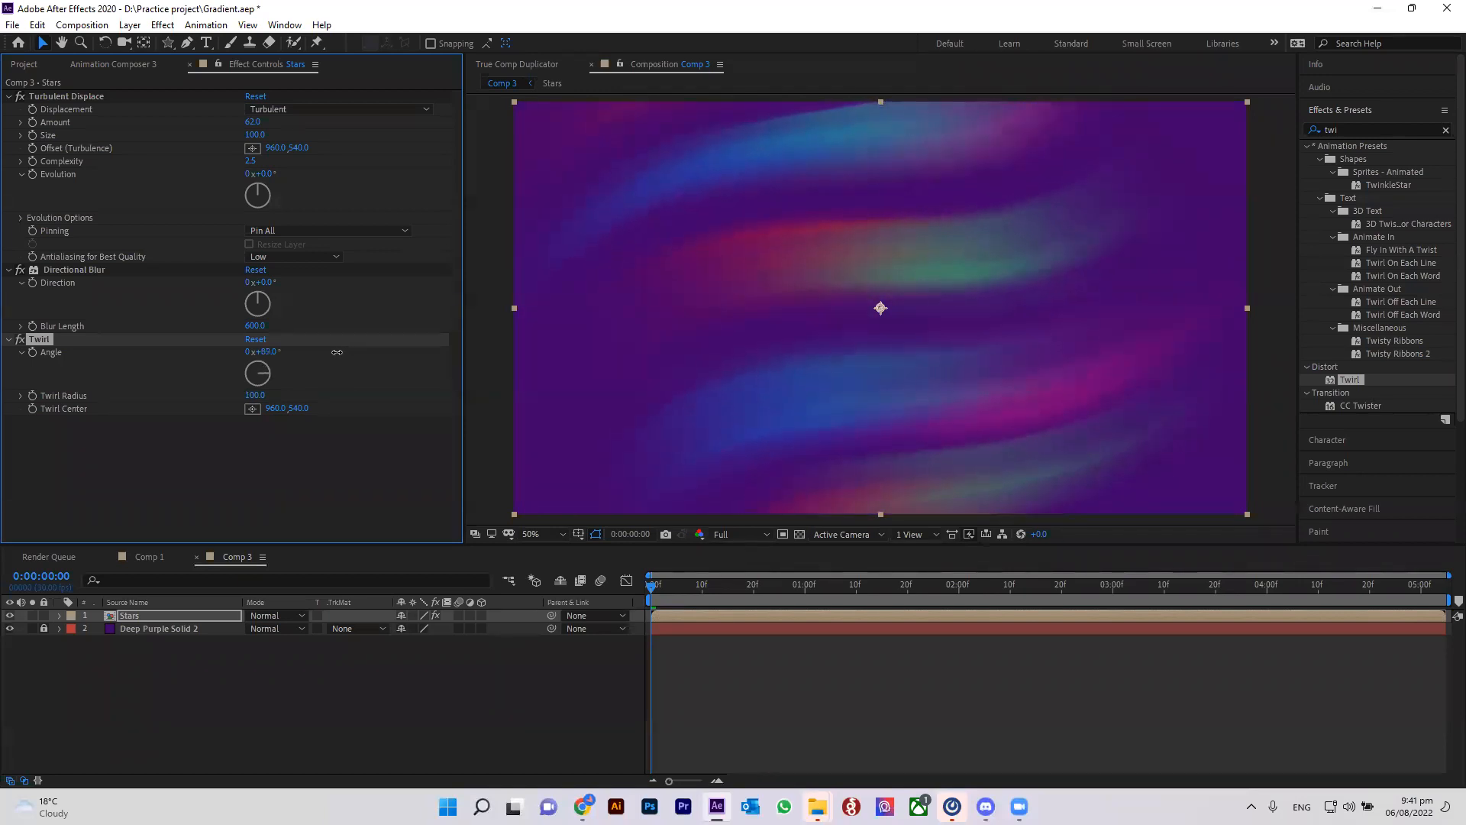
# Preview Comp 3's animation repeatedly from the first frame to examine the twirled gradient's motion.
pyautogui.click(688, 589)
pyautogui.press('space')
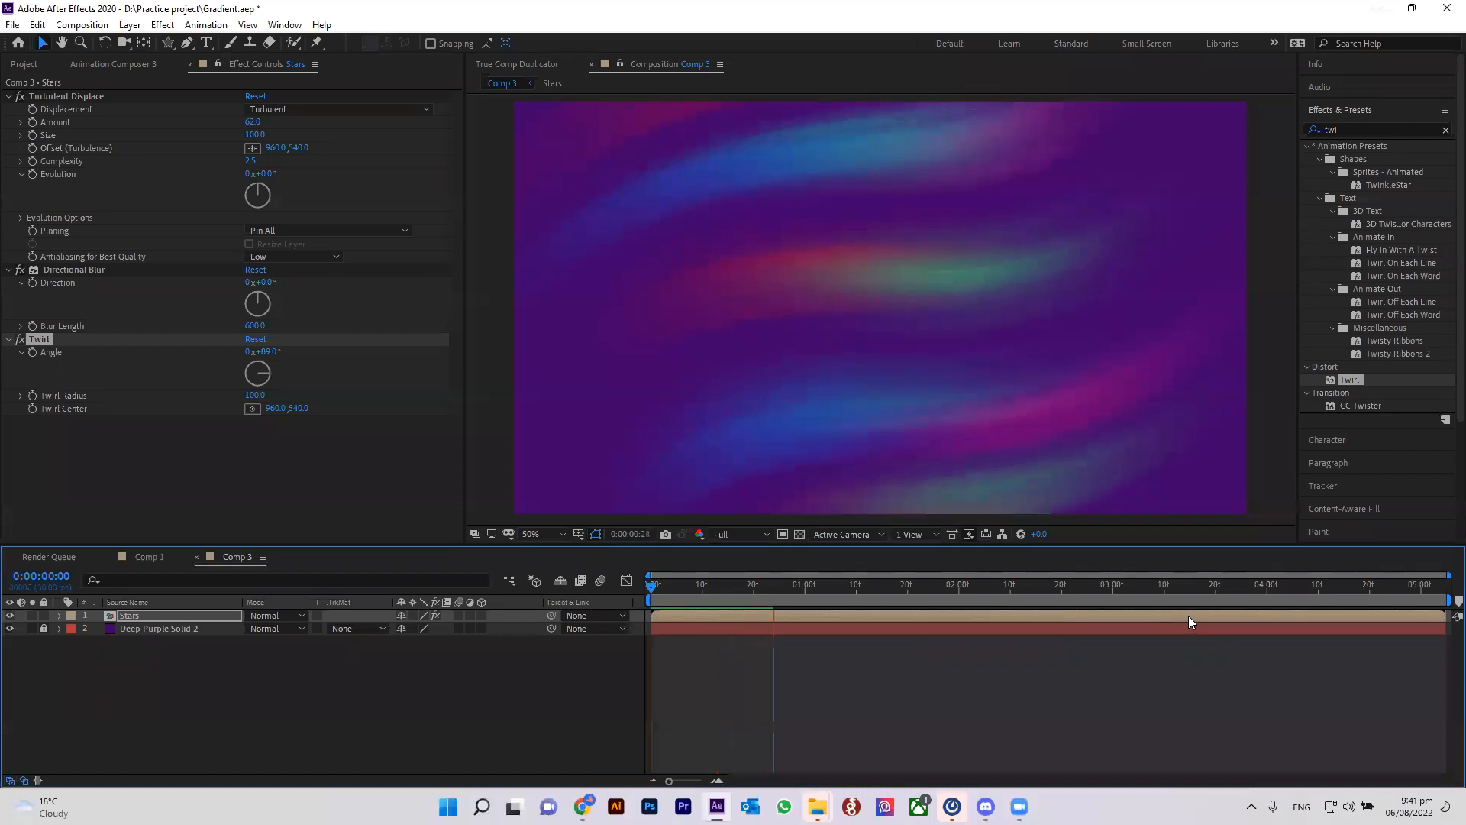
pyautogui.press('space')
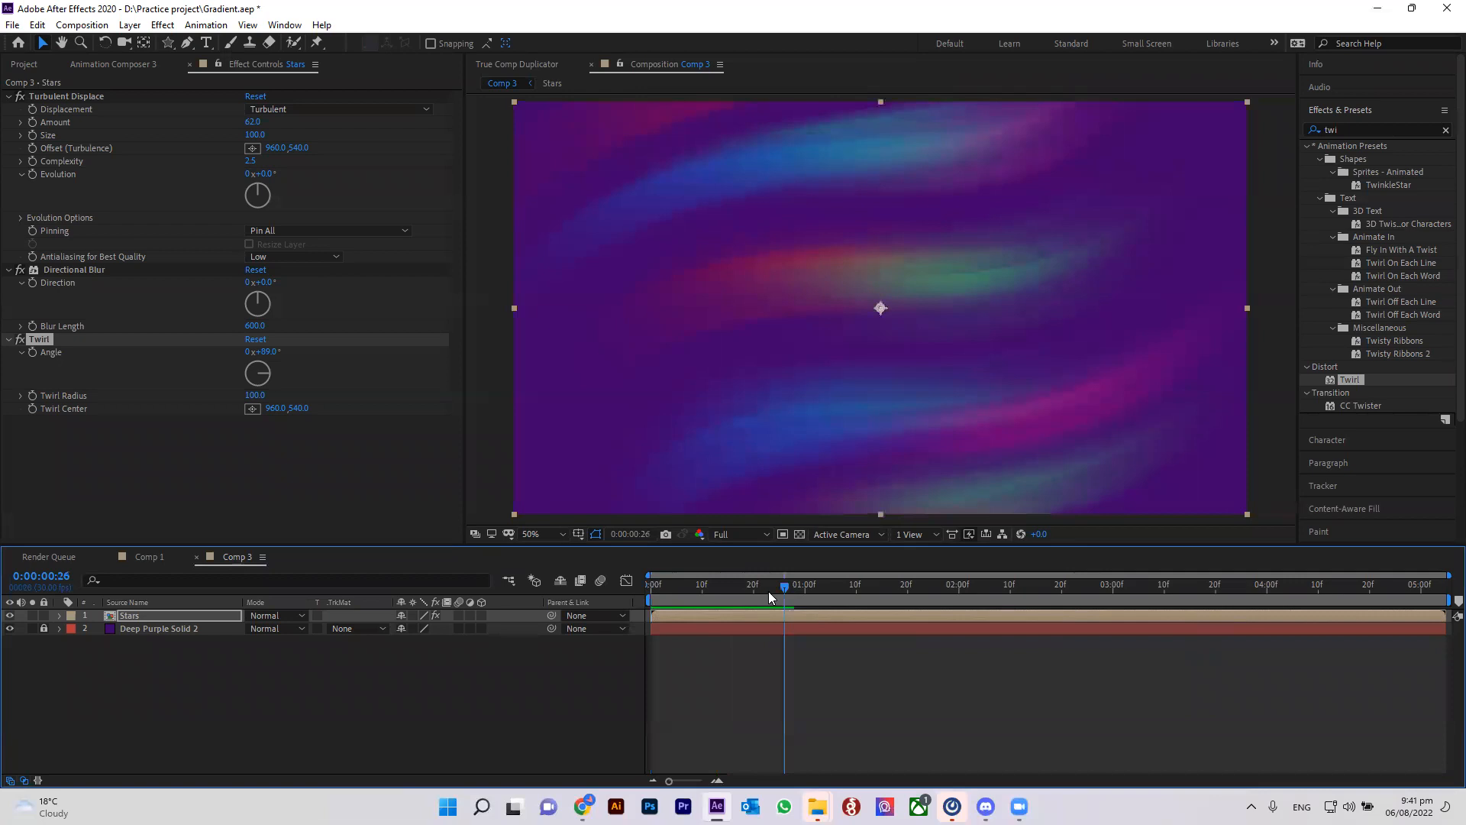
pyautogui.press('space')
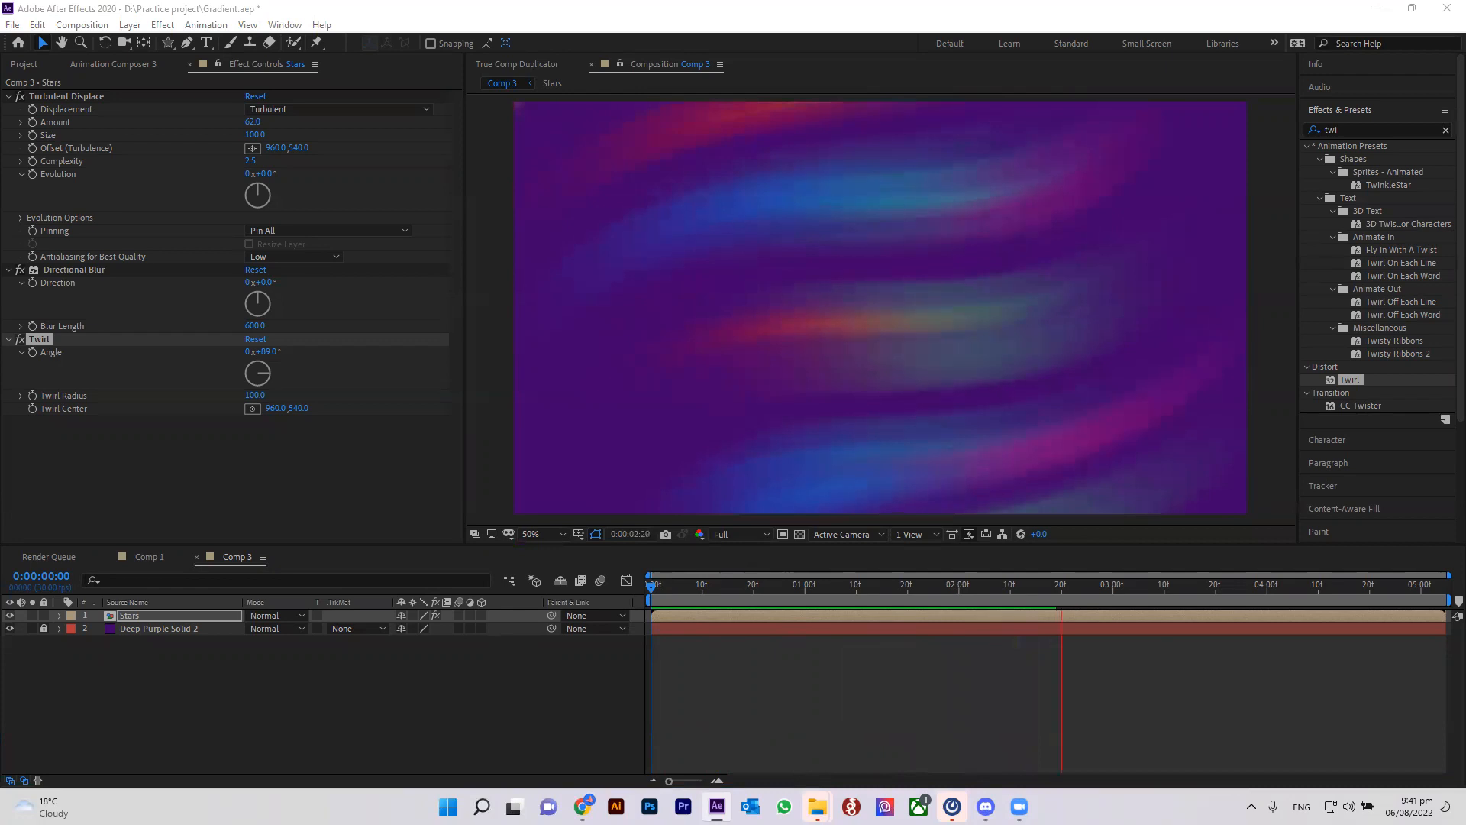
pyautogui.moveTo(1037, 587); pyautogui.dragTo(626, 589)
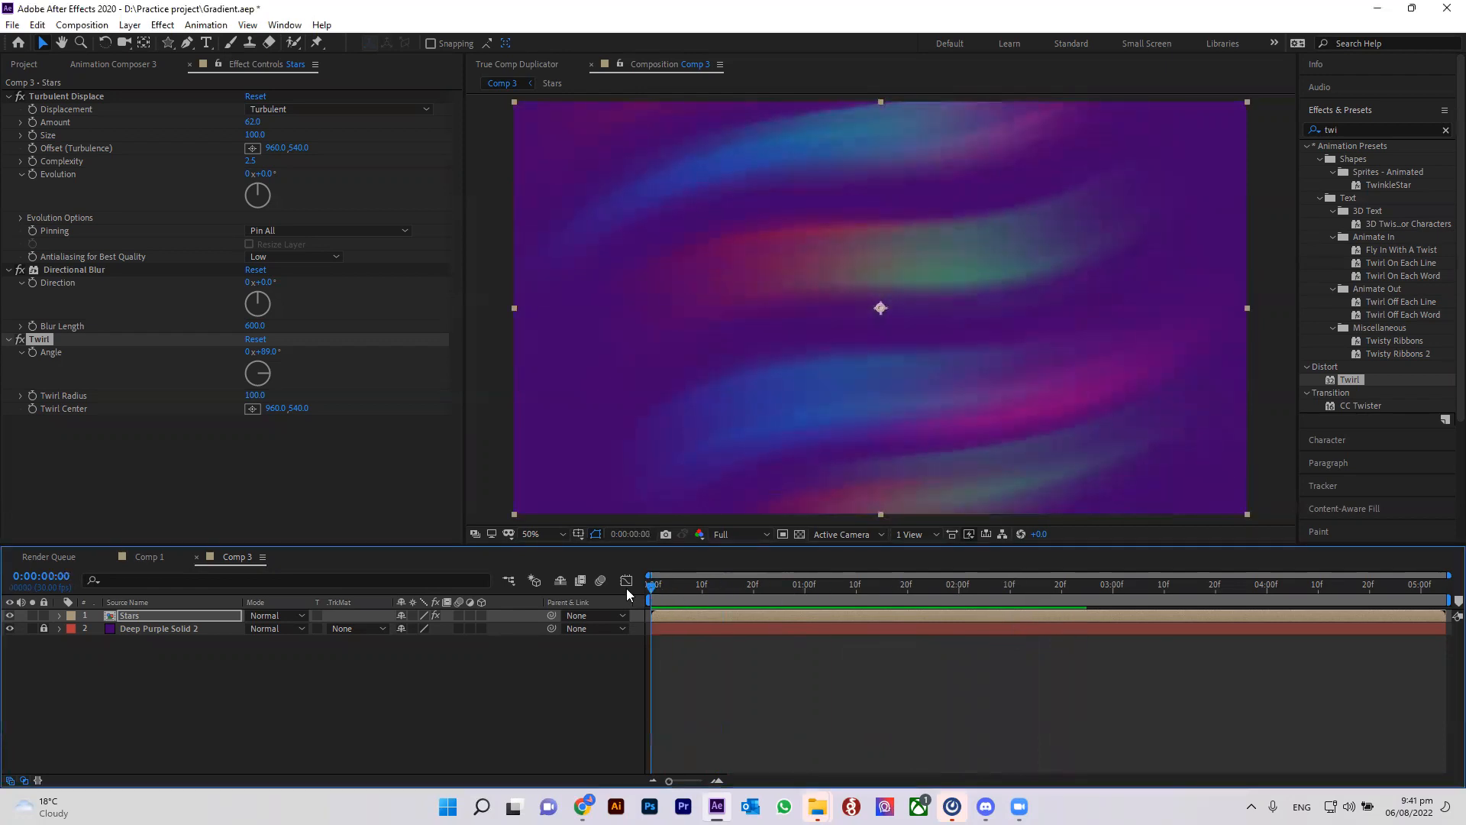
pyautogui.press('space')
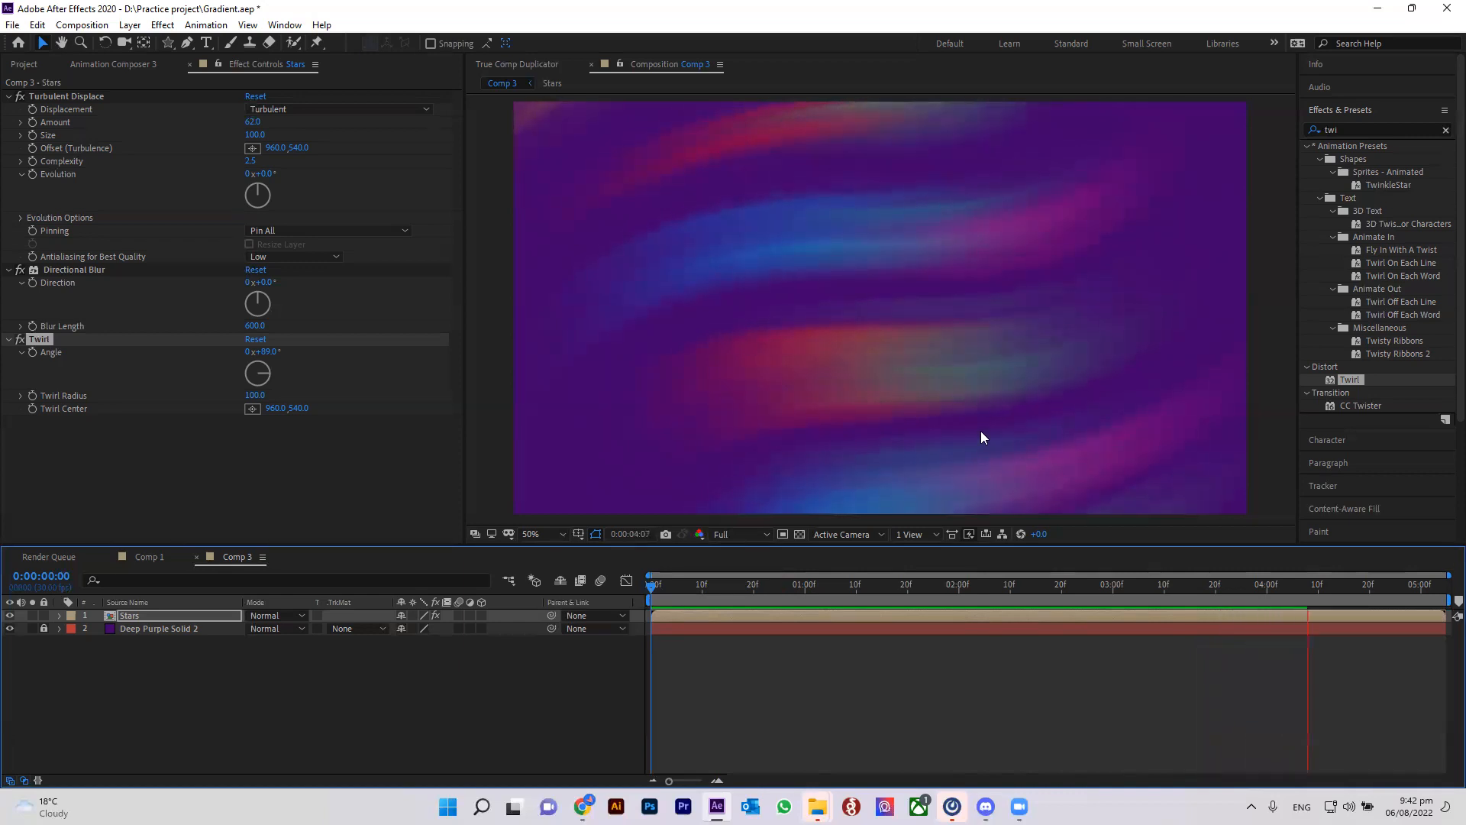
pyautogui.moveTo(897, 588); pyautogui.dragTo(650, 569)
pyautogui.press('space')
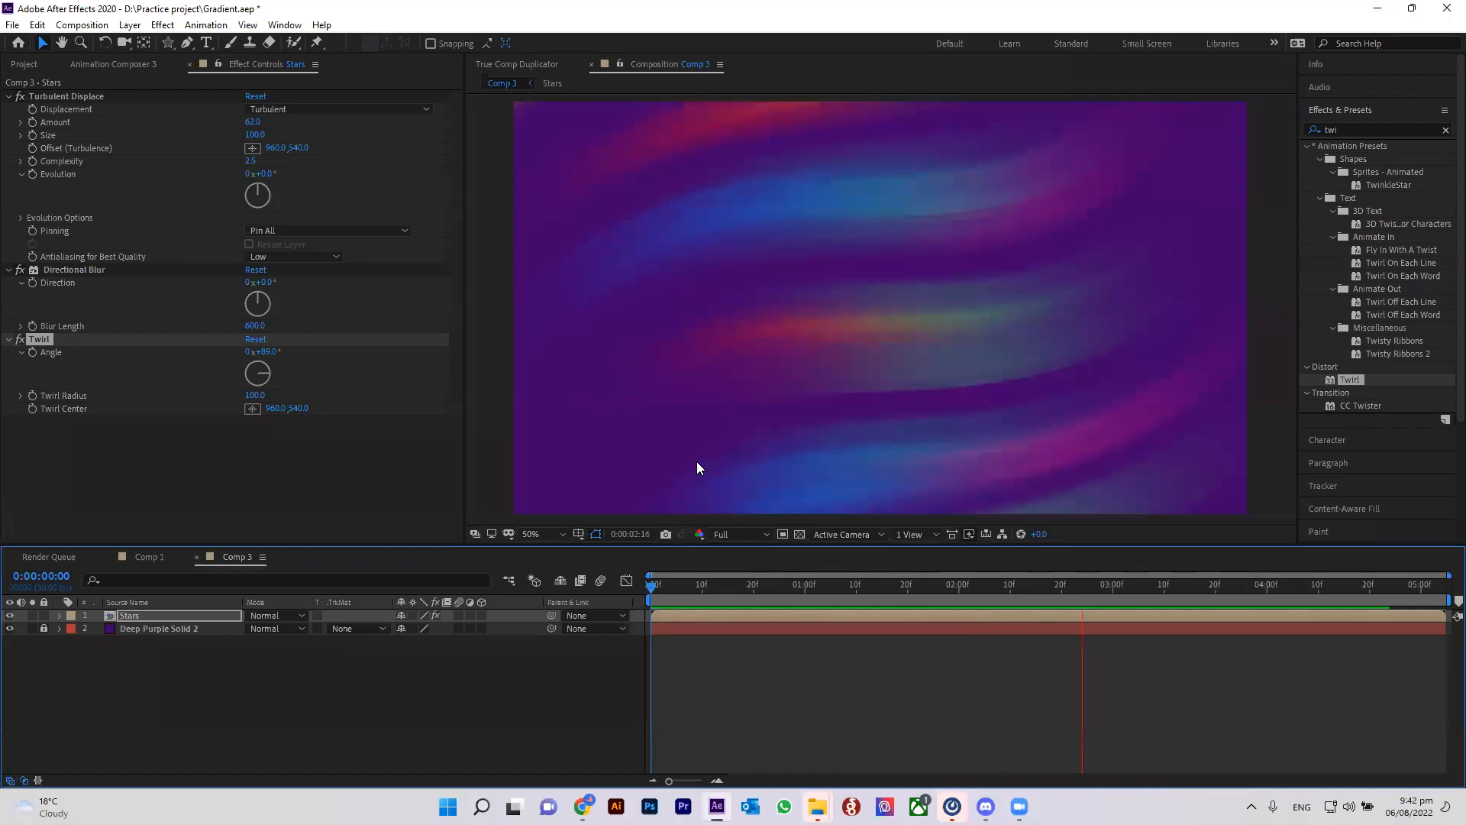
pyautogui.press('space')
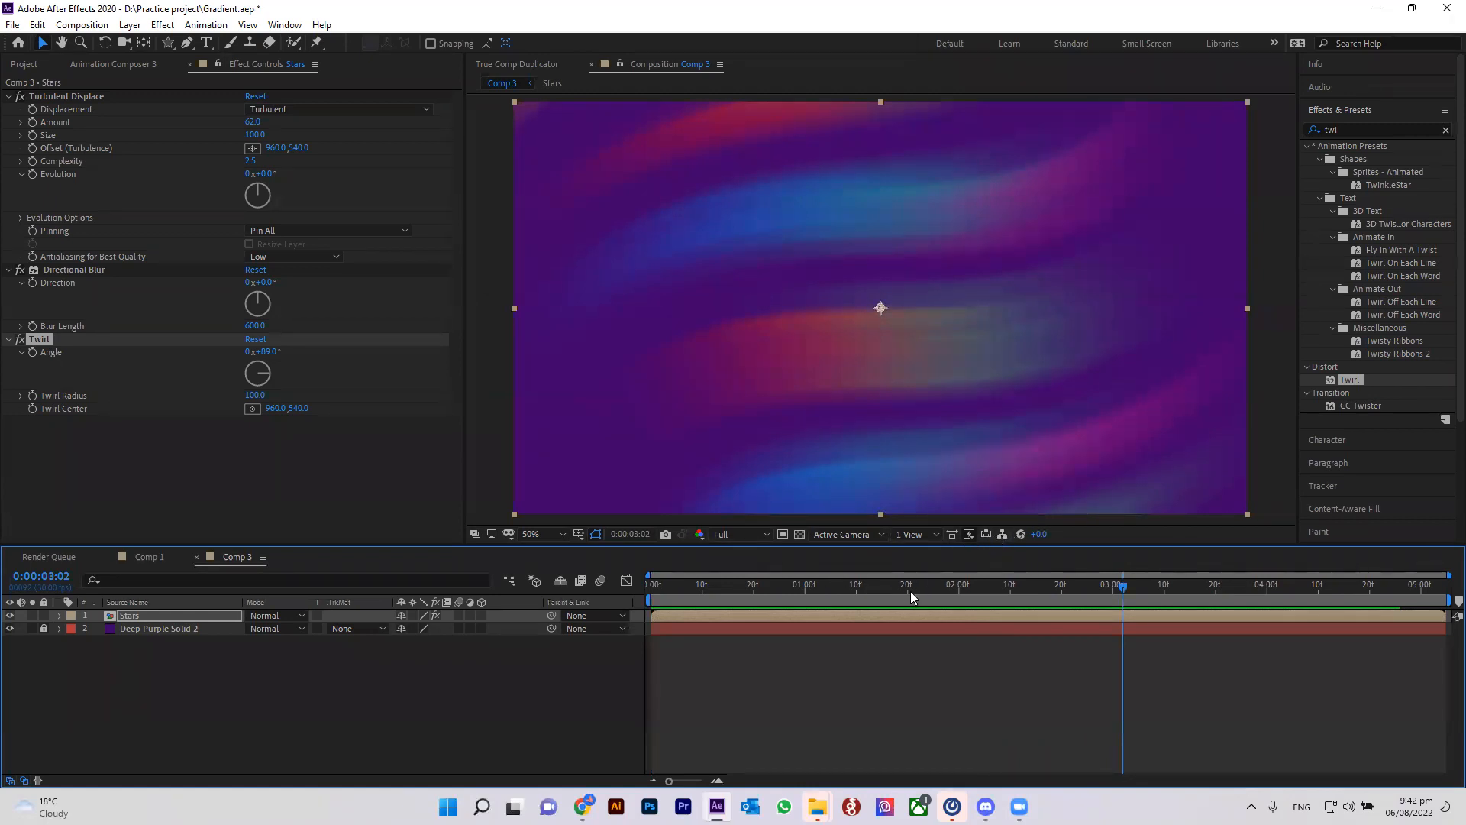
pyautogui.press('Home')
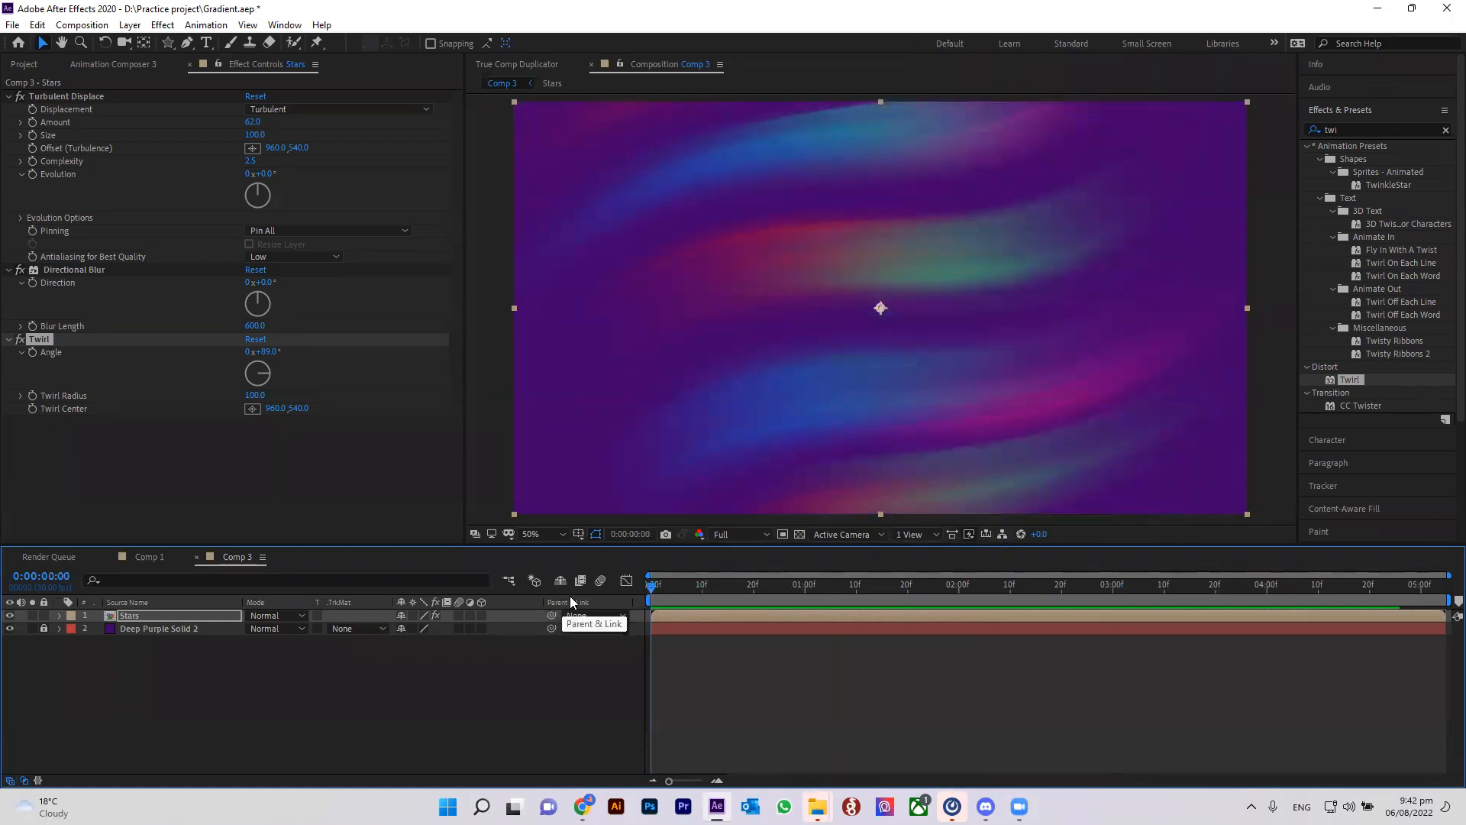
pyautogui.press('space')
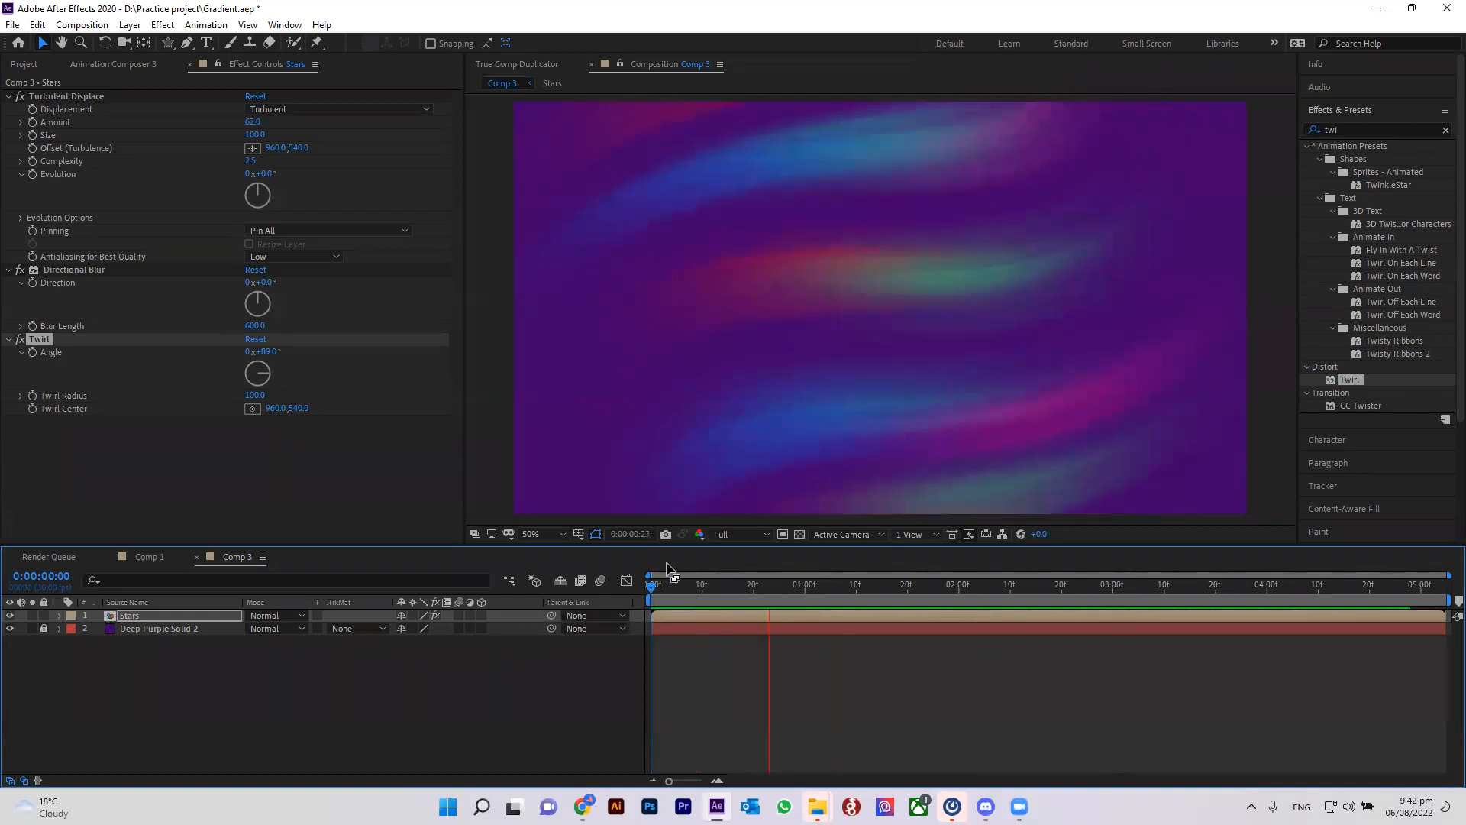
pyautogui.press('space')
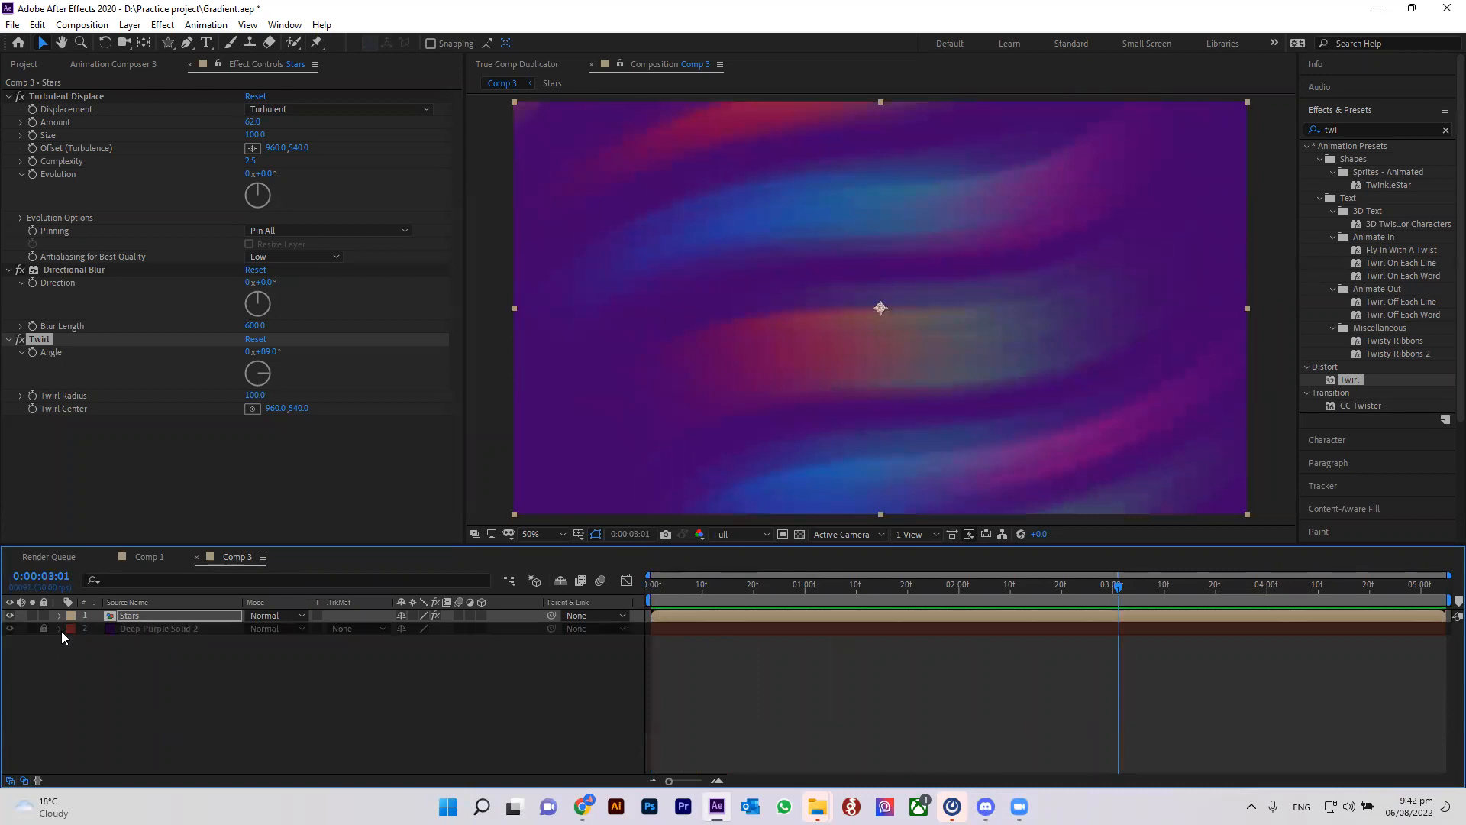
# Unlock the Deep Purple Solid 2 background layer and apply the Fill effect to it.
pyautogui.click(43, 628)
pyautogui.click(145, 629)
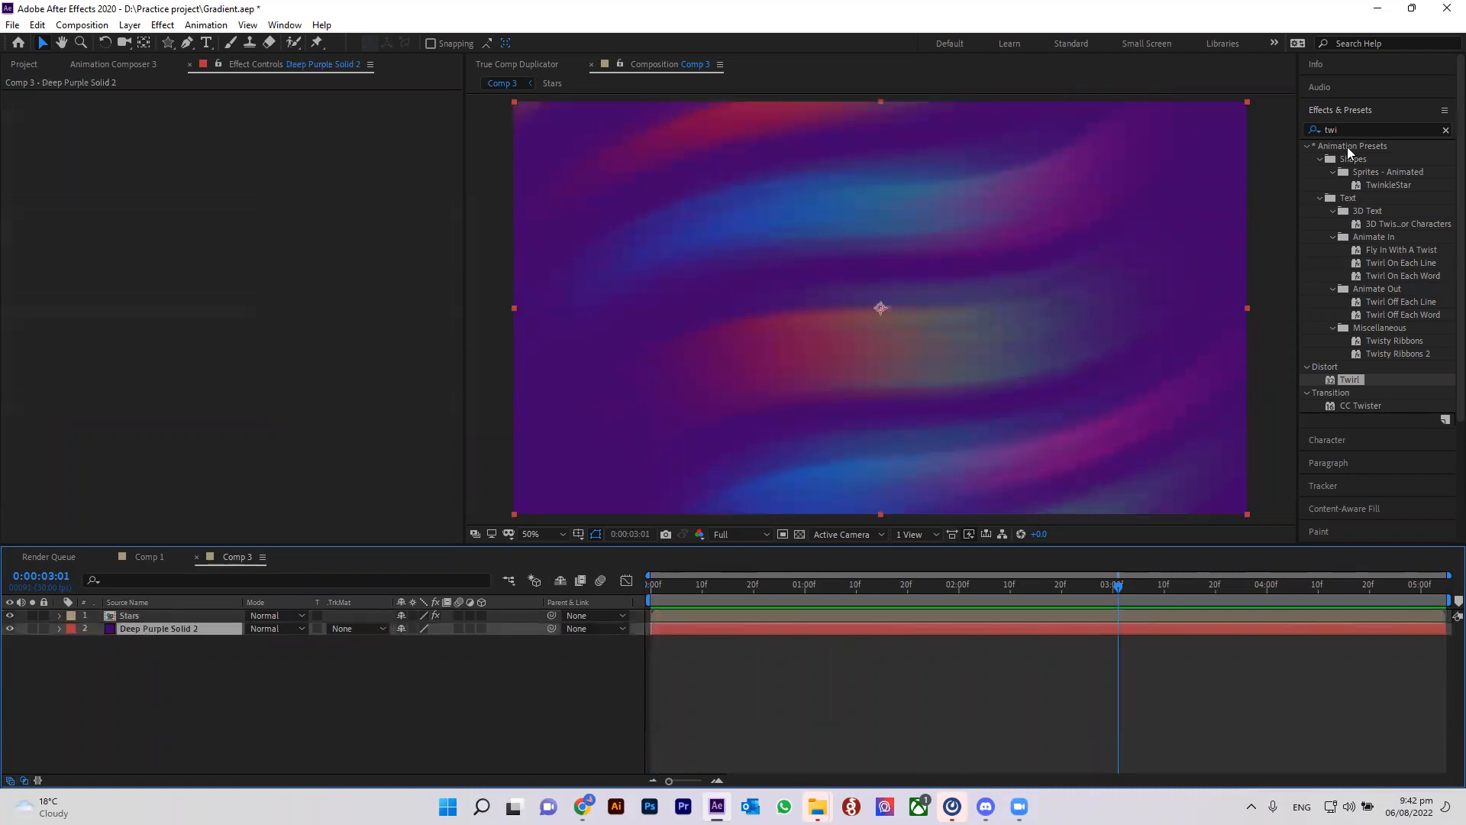
pyautogui.moveTo(1350, 129); pyautogui.dragTo(1094, 139)
pyautogui.write('fill')
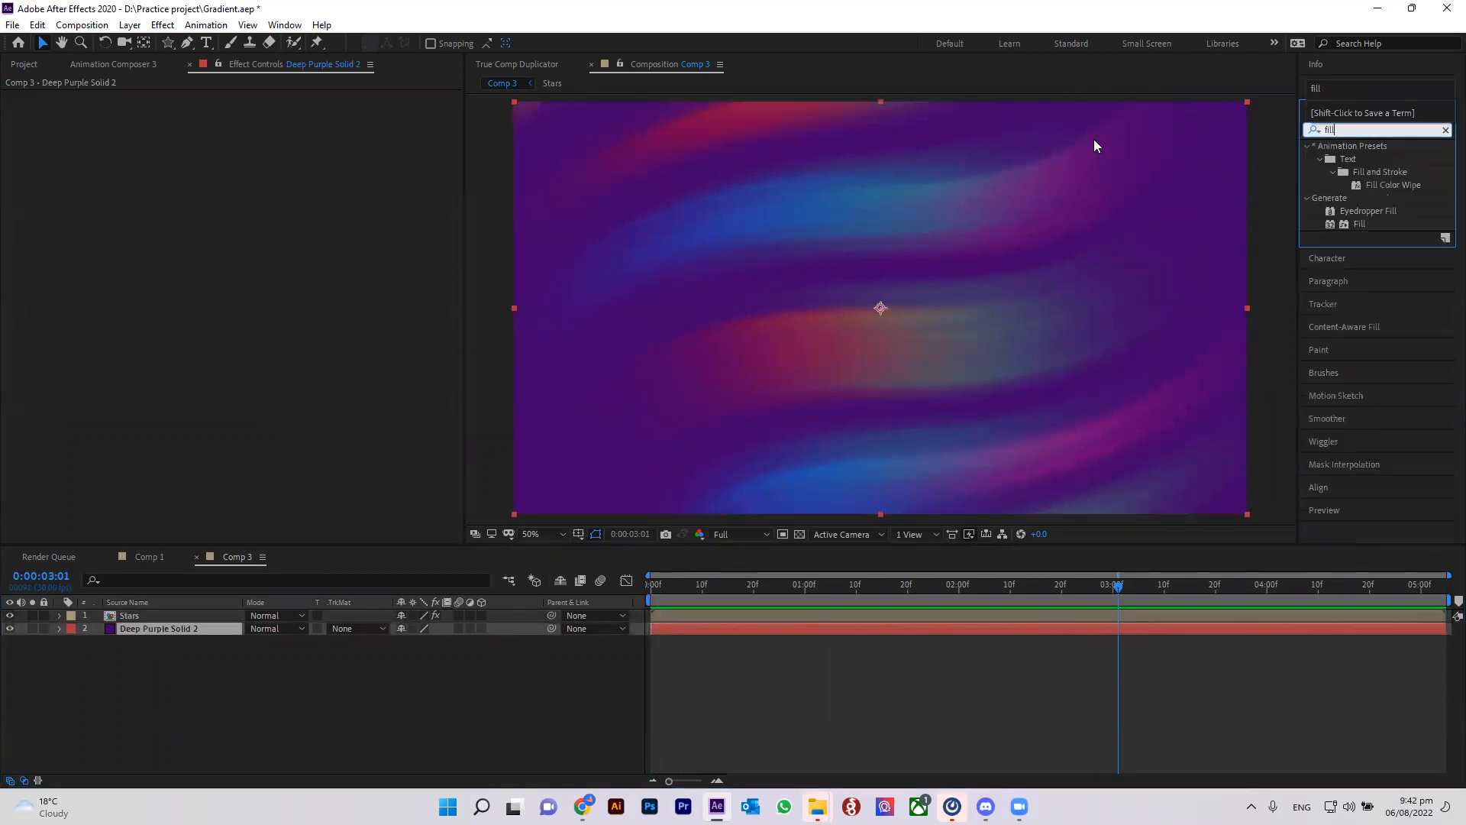
pyautogui.moveTo(1359, 223); pyautogui.dragTo(135, 625)
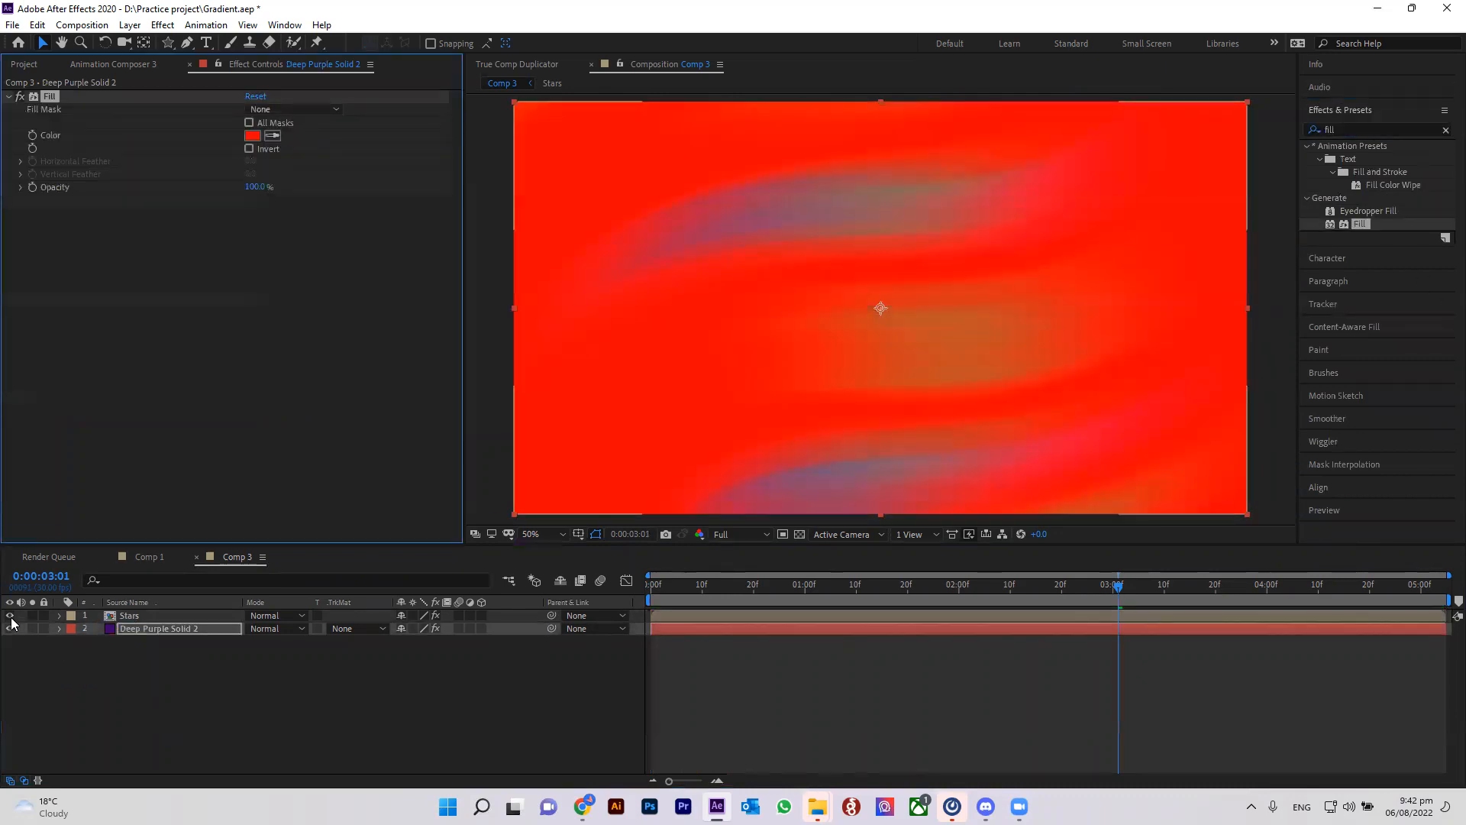
# Set the background Fill color to dark purple 22004C and lock the solid layer.
pyautogui.click(253, 136)
pyautogui.click(344, 316)
pyautogui.moveTo(313, 401); pyautogui.dragTo(329, 410)
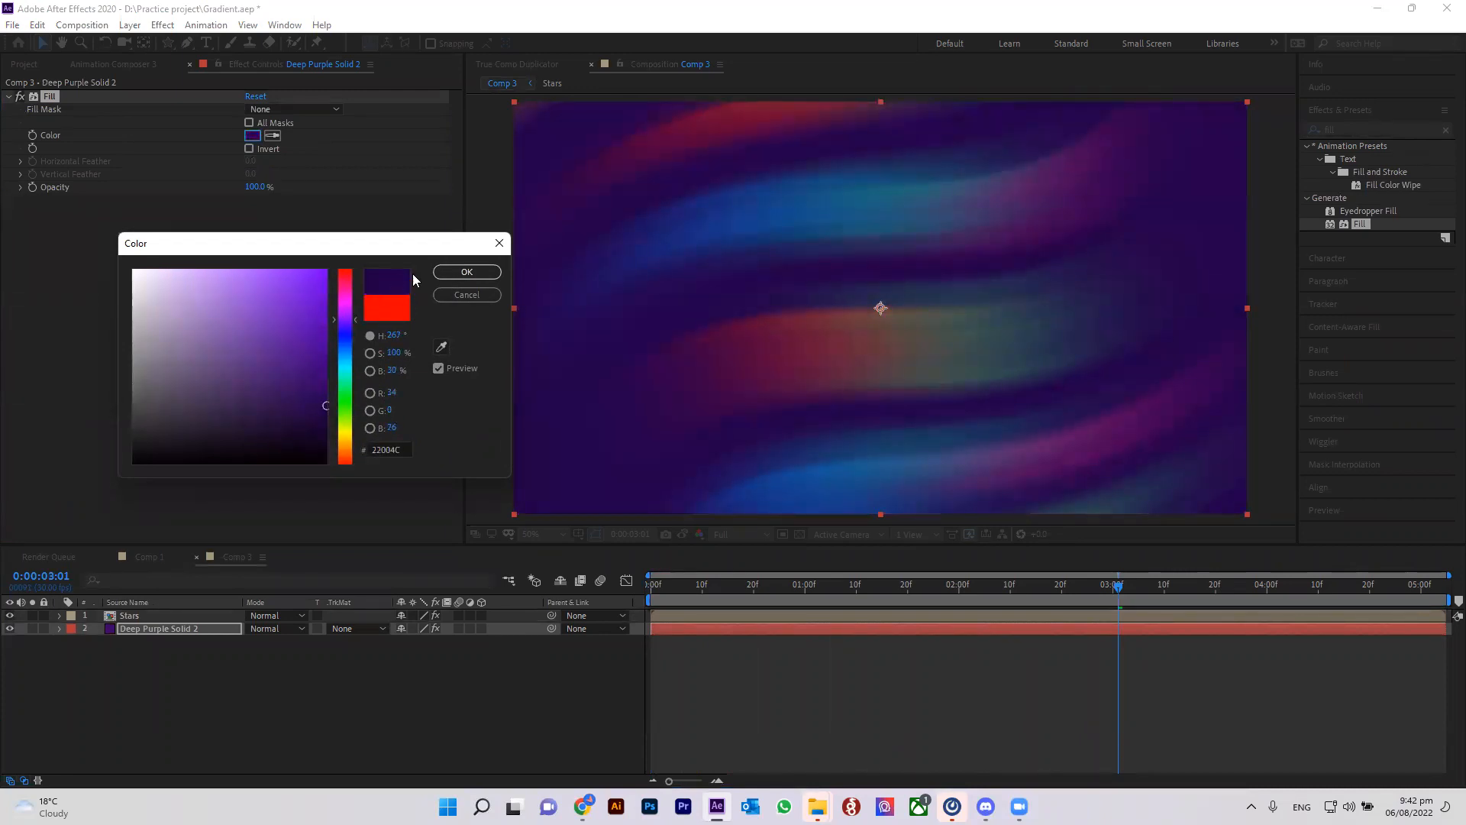
pyautogui.click(447, 270)
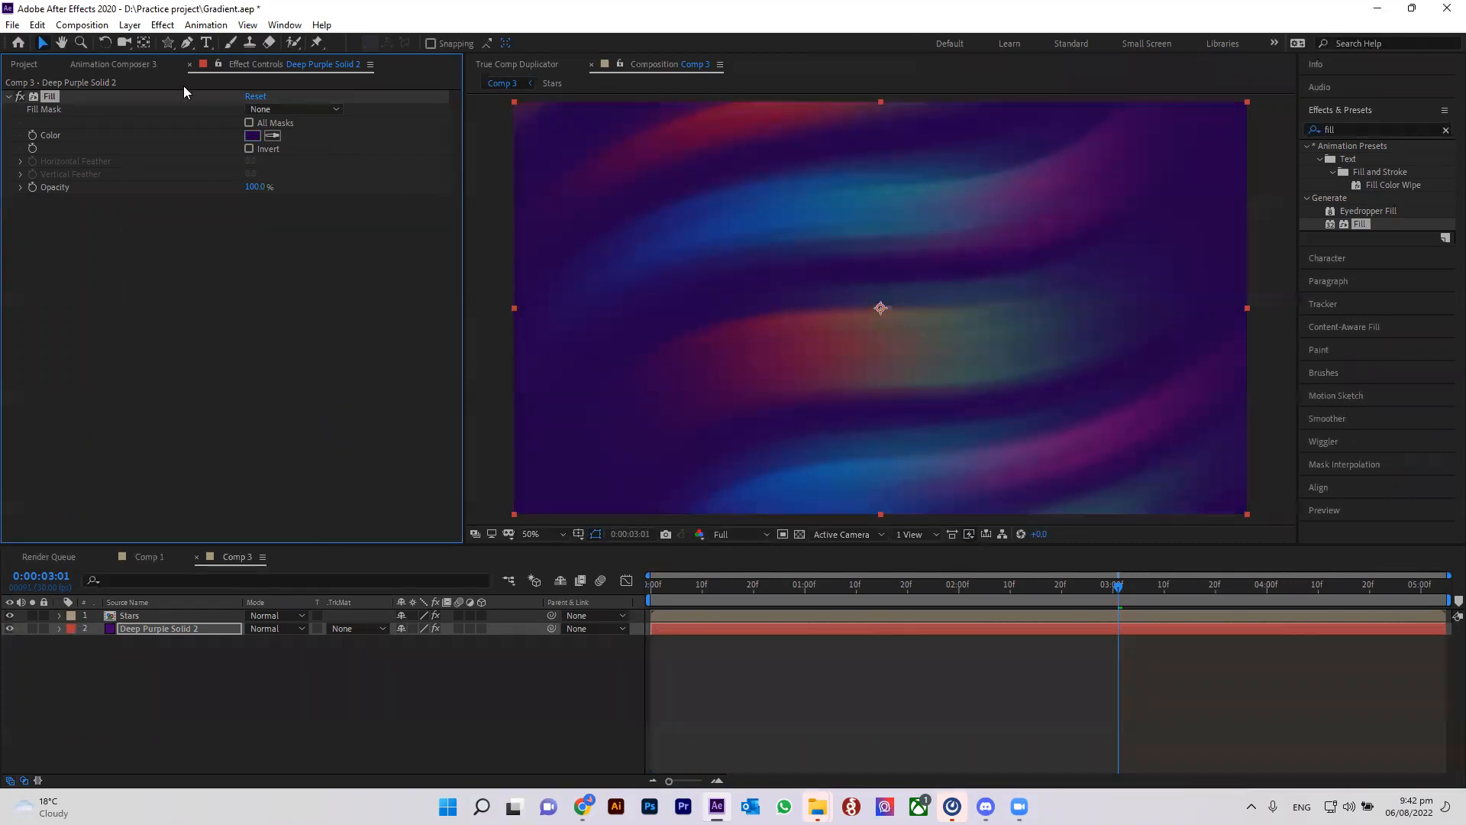
pyautogui.click(43, 628)
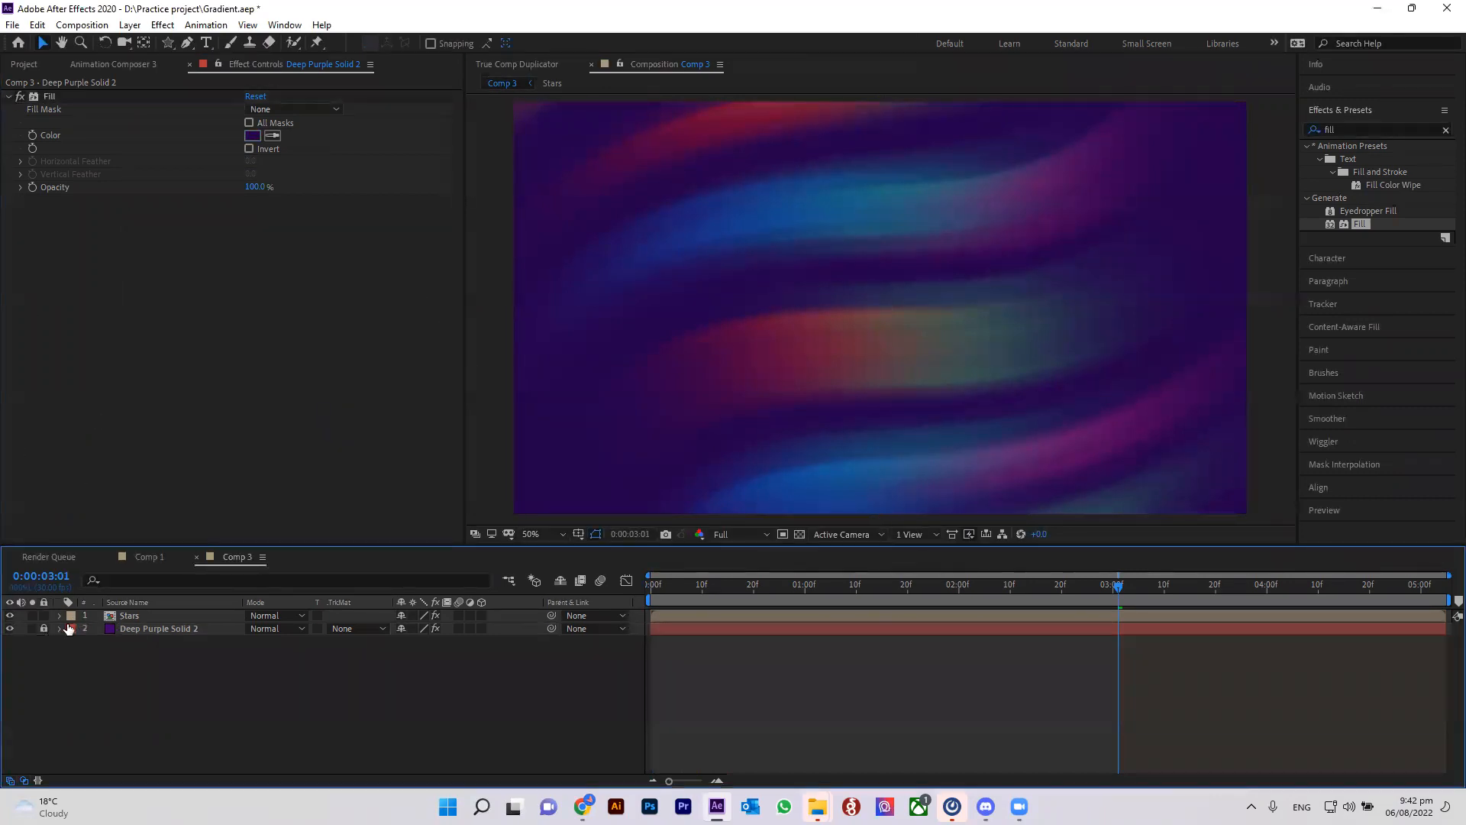
# Compare the background with the Fill effect off and on, relock the solid, and preview the animation from the start.
pyautogui.click(24, 93)
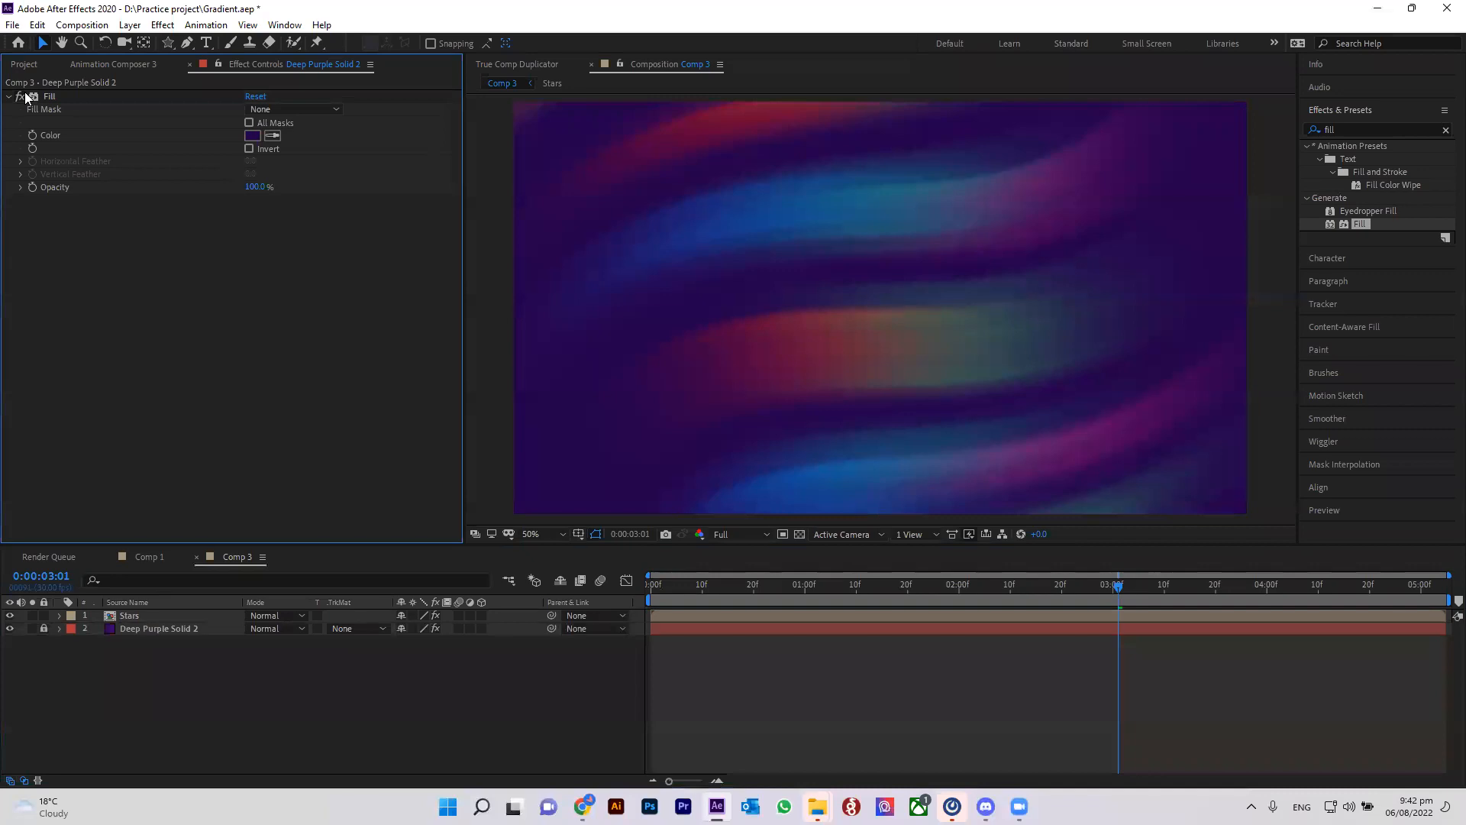
pyautogui.click(43, 628)
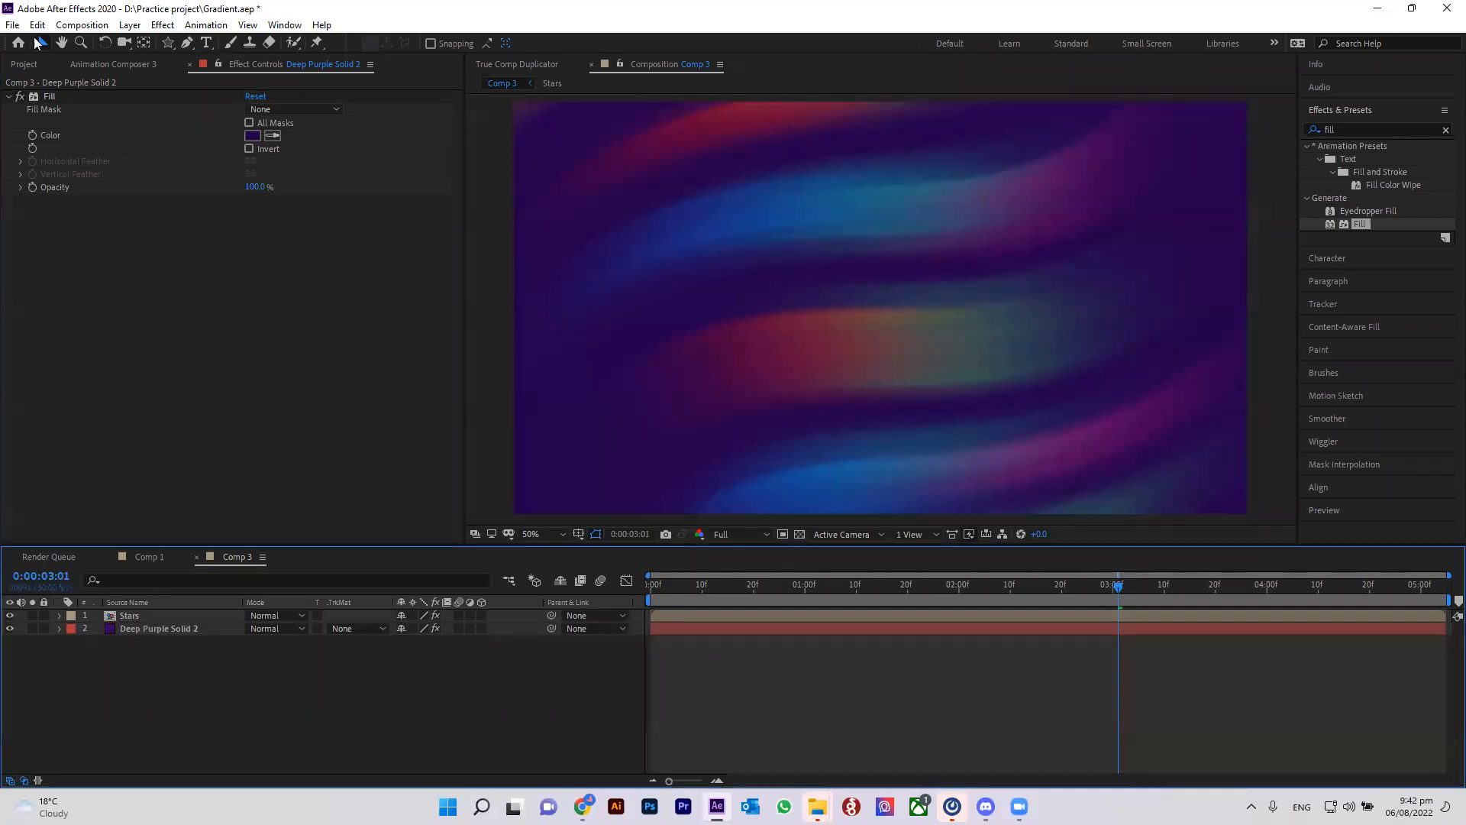
pyautogui.click(22, 96)
pyautogui.click(21, 96)
pyautogui.click(44, 628)
pyautogui.click(271, 310)
pyautogui.click(156, 615)
pyautogui.click(270, 721)
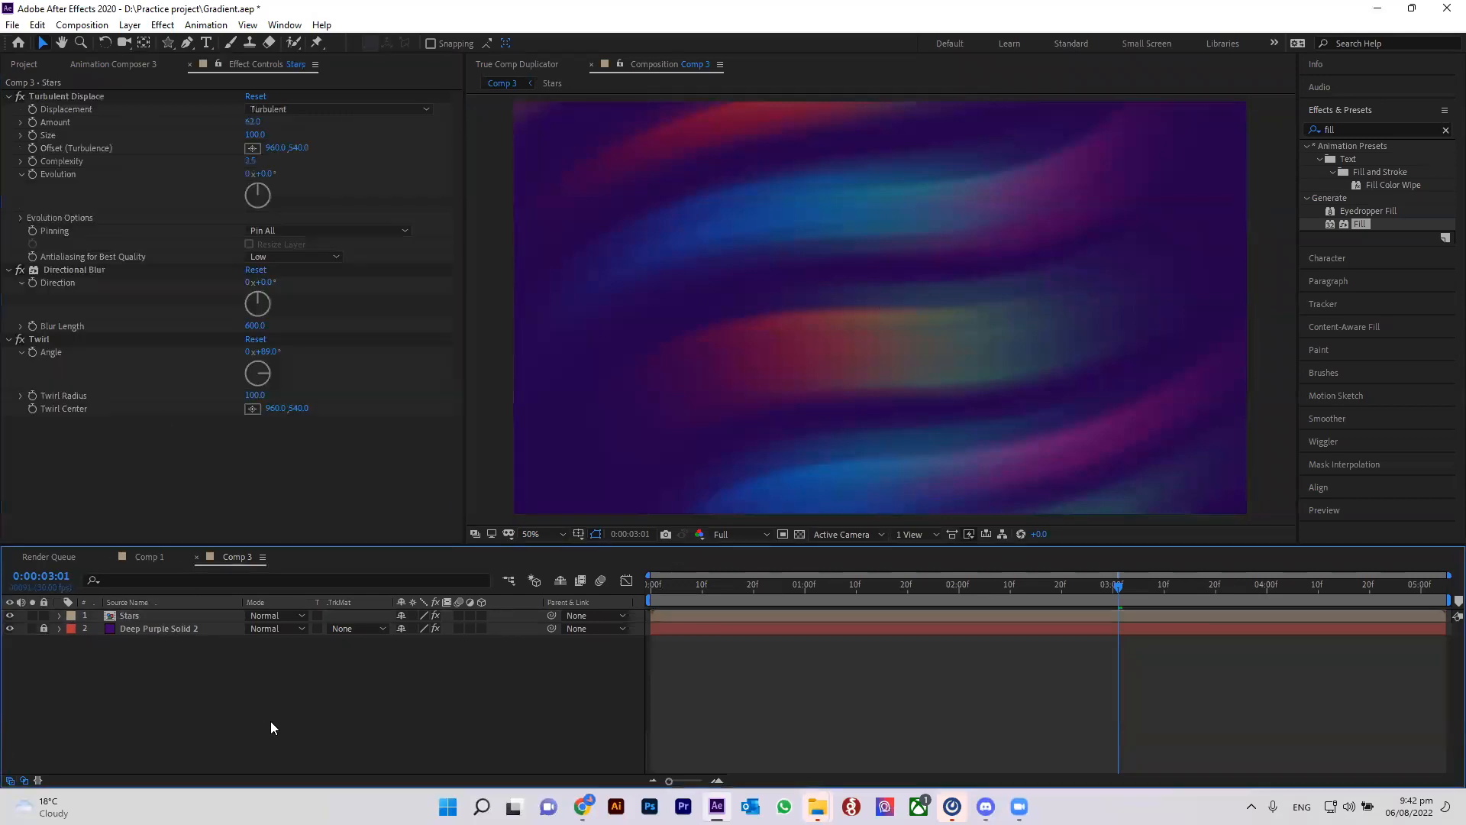
pyautogui.moveTo(832, 586); pyautogui.dragTo(562, 582)
pyautogui.press('space')
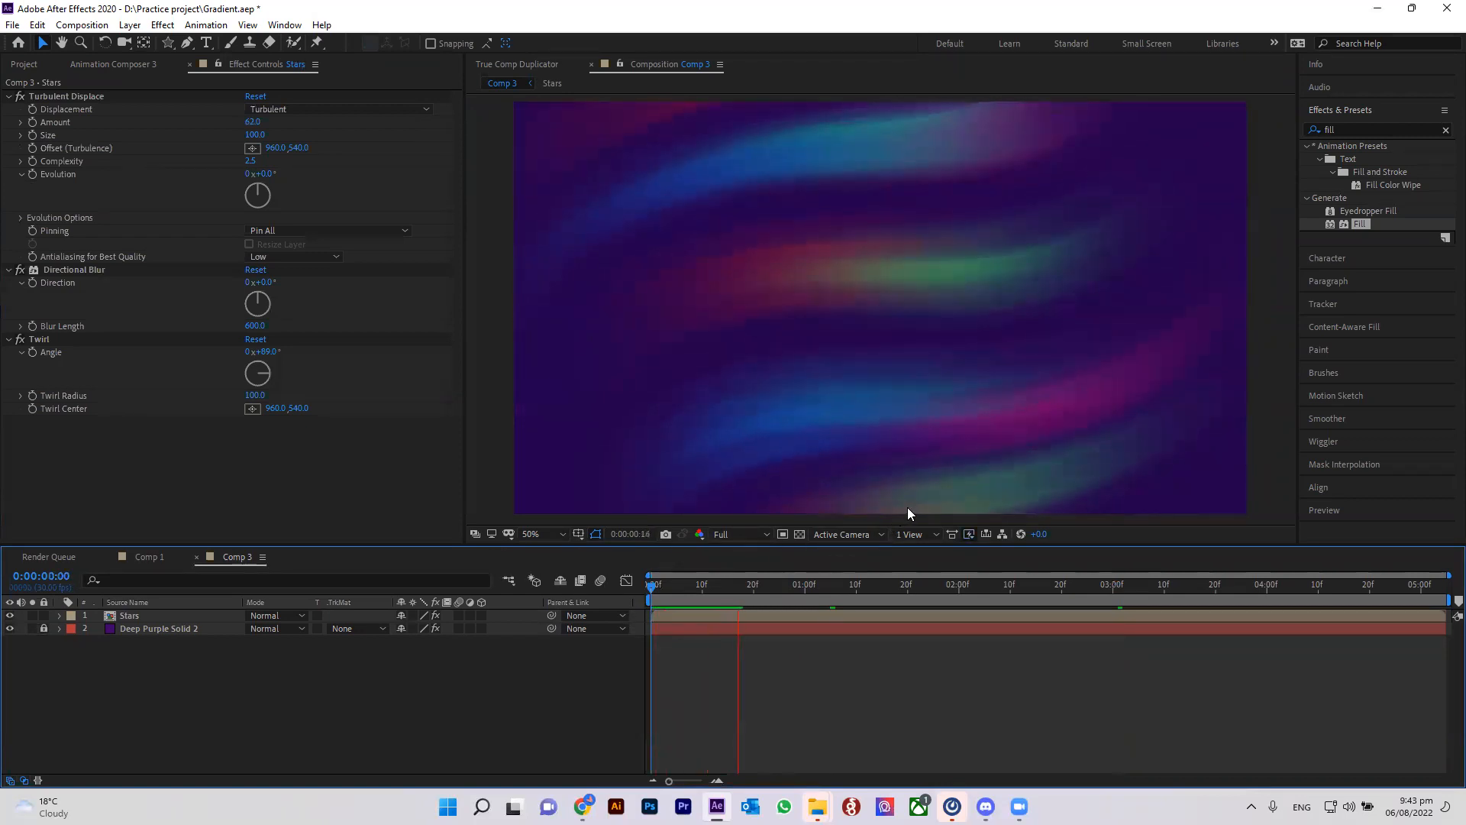
# Duplicate the Stars layer, shift the copy slightly downward in the composition, and return to the first frame.
pyautogui.click(137, 603)
pyautogui.click(139, 615)
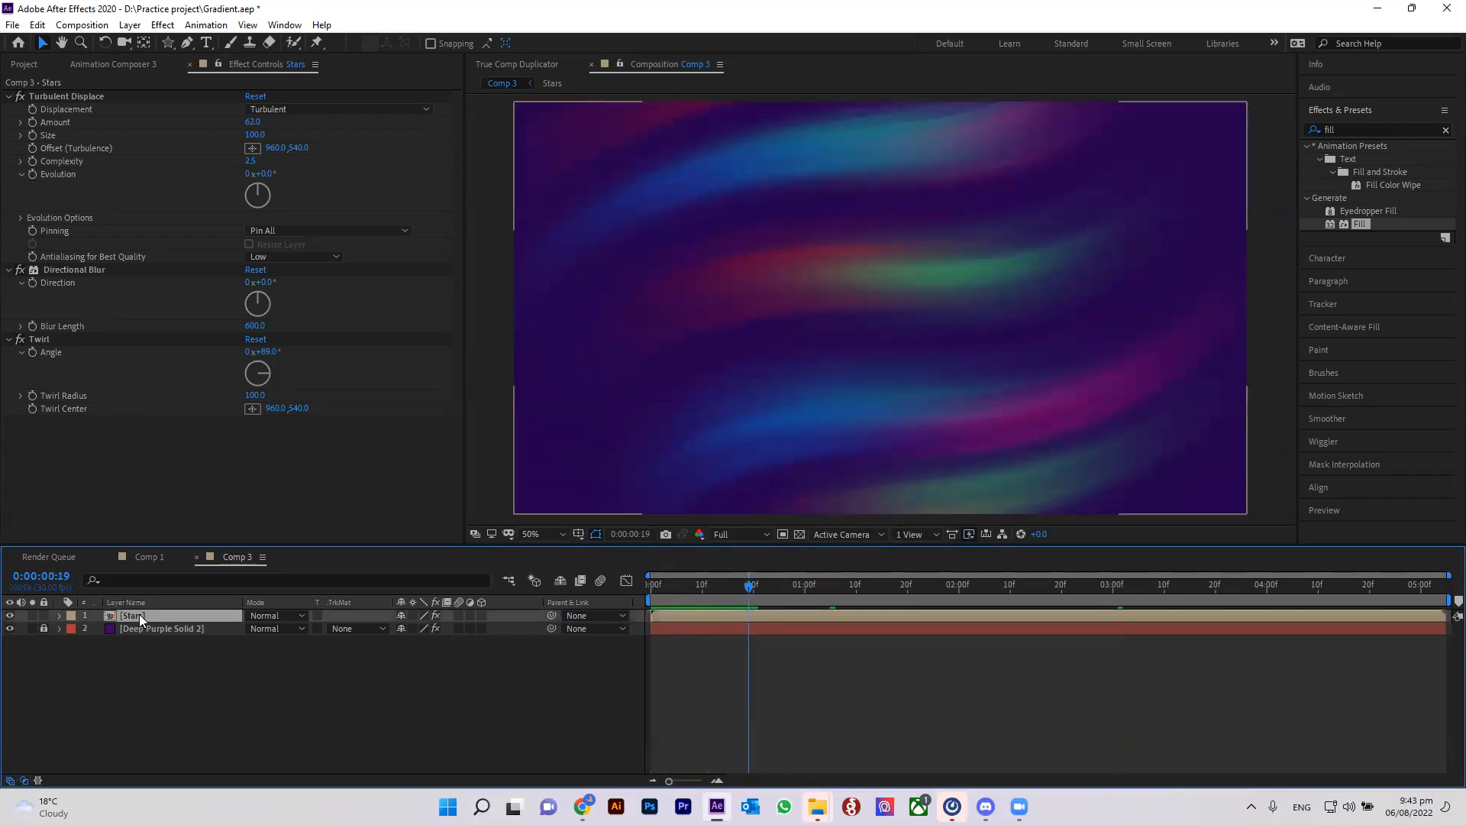
pyautogui.hotkey('ctrl', 'd')
pyautogui.moveTo(878, 309); pyautogui.dragTo(884, 361)
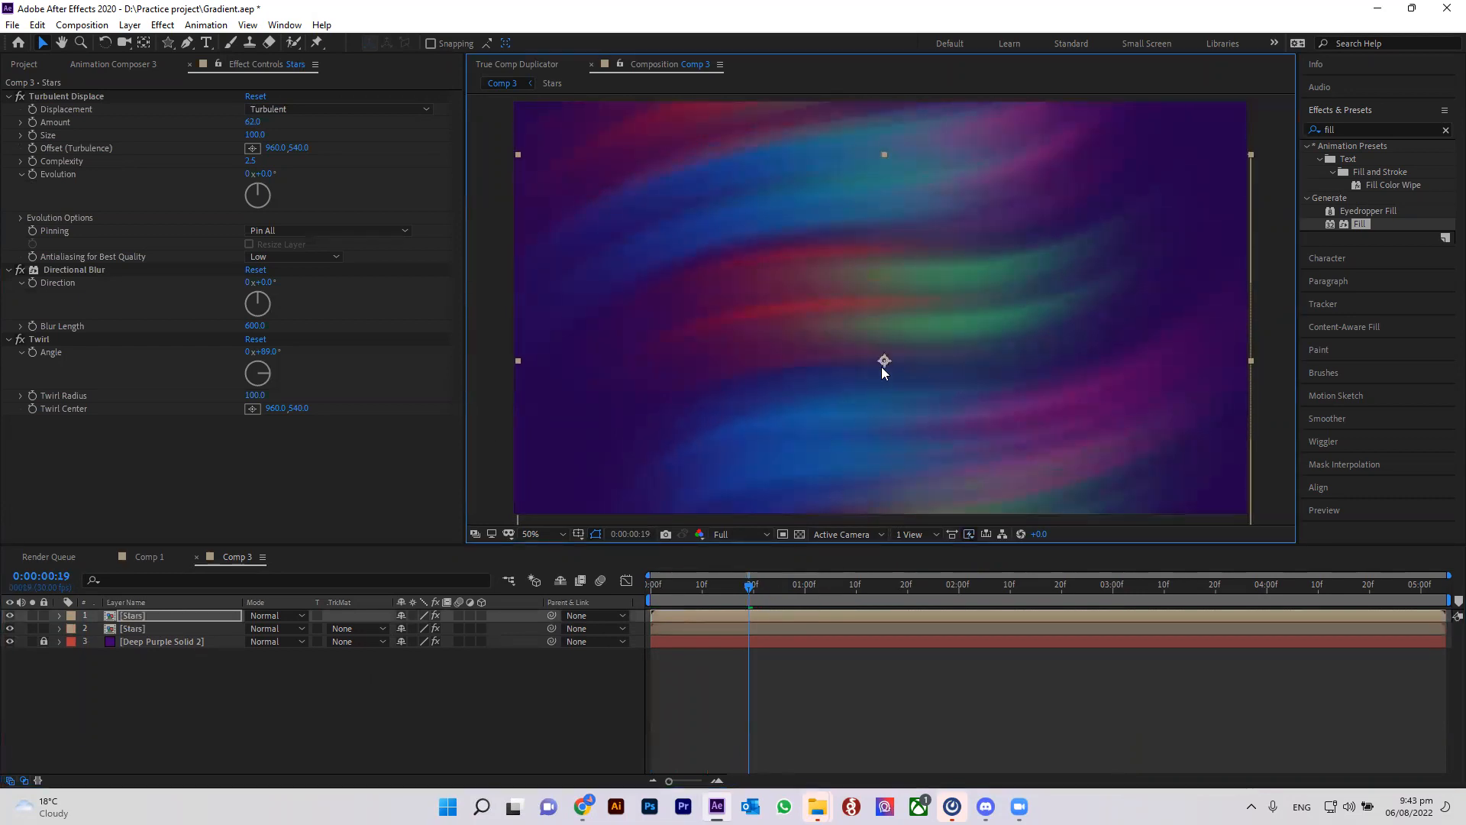
pyautogui.moveTo(754, 599); pyautogui.dragTo(499, 582)
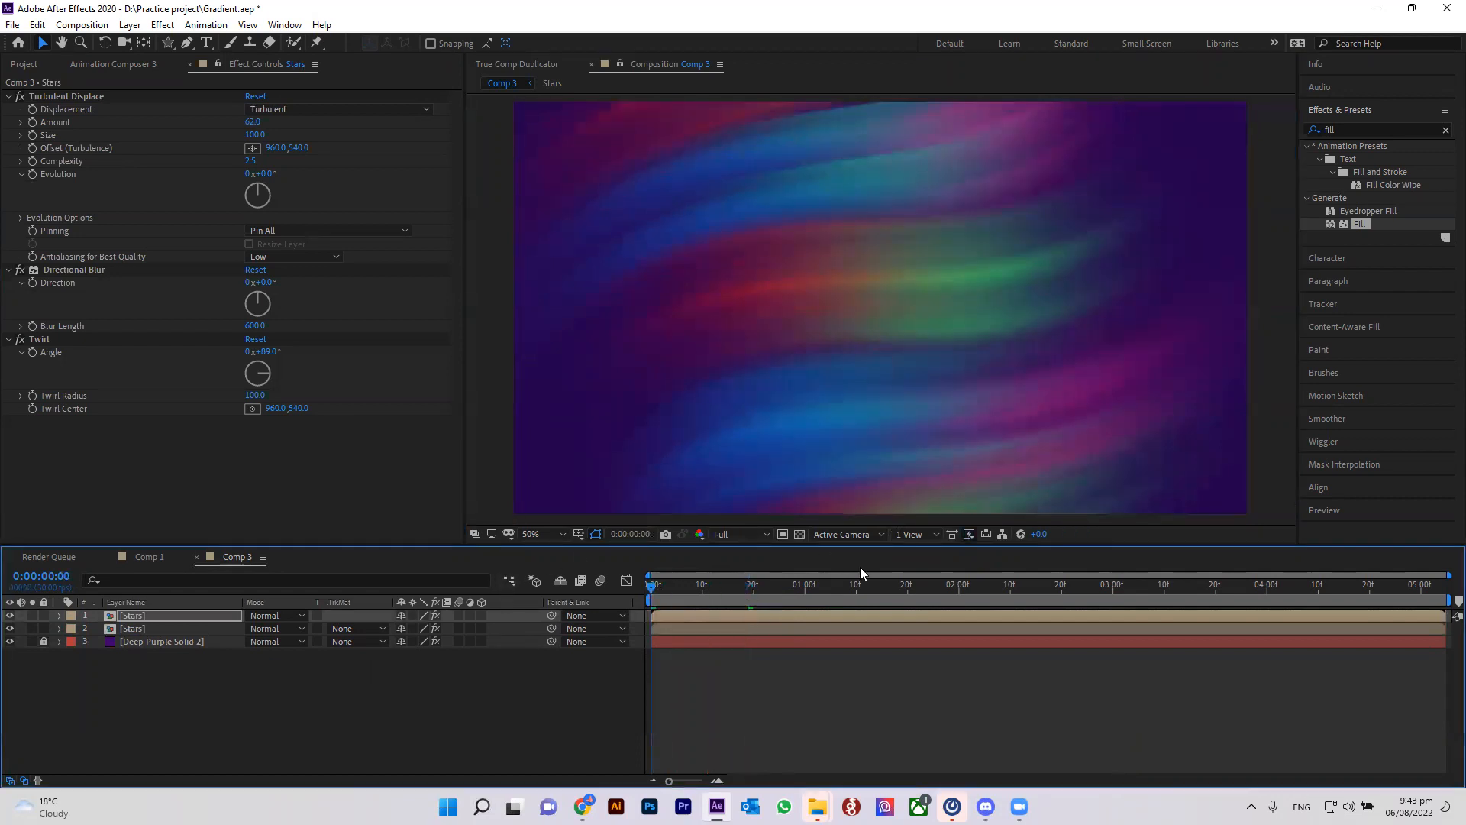
# Preview the animation with the duplicated Stars layer and save the project.
pyautogui.press('space')
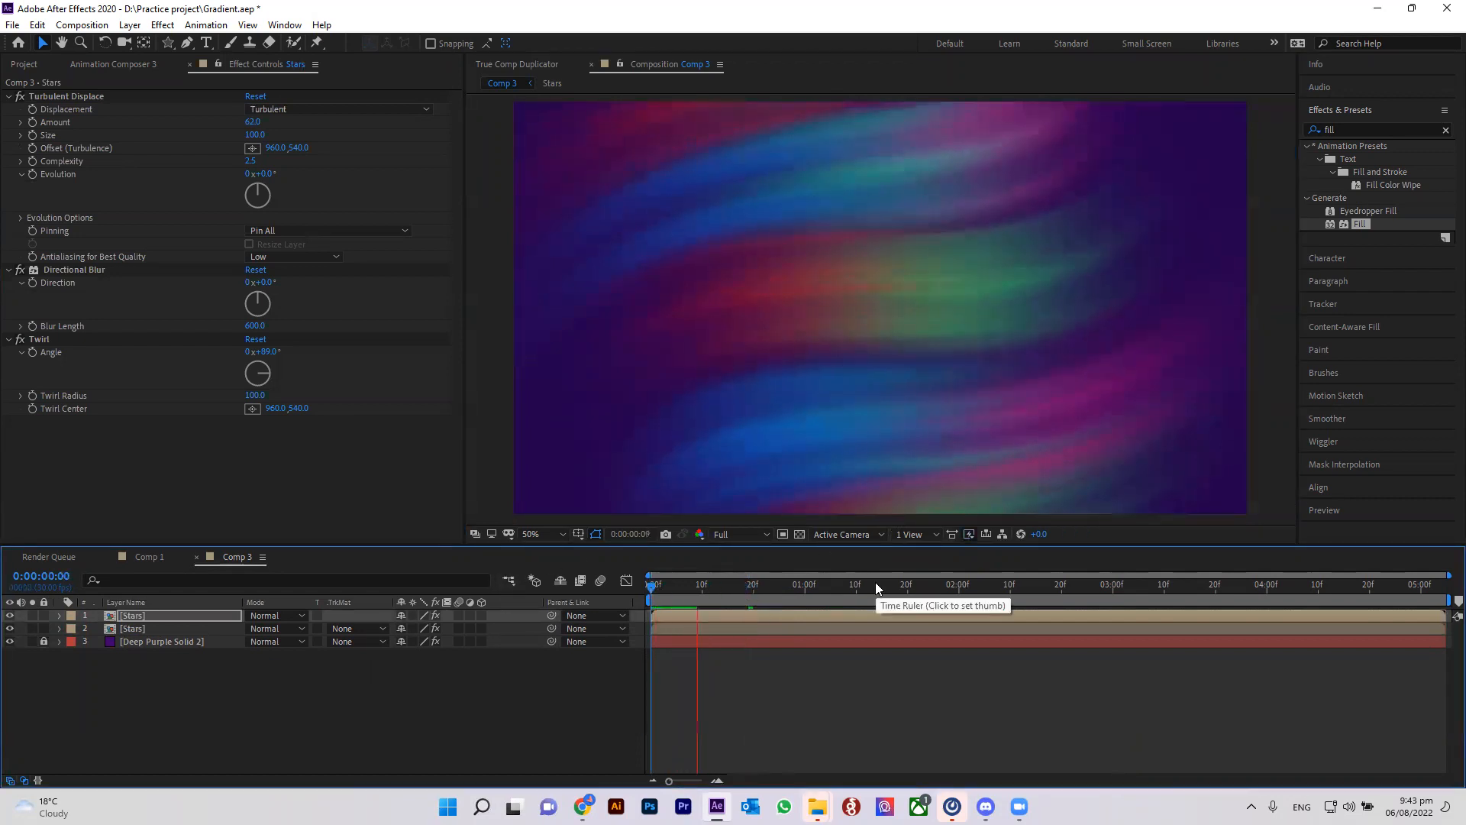
pyautogui.press('space')
pyautogui.hotkey('ctrl', 's')
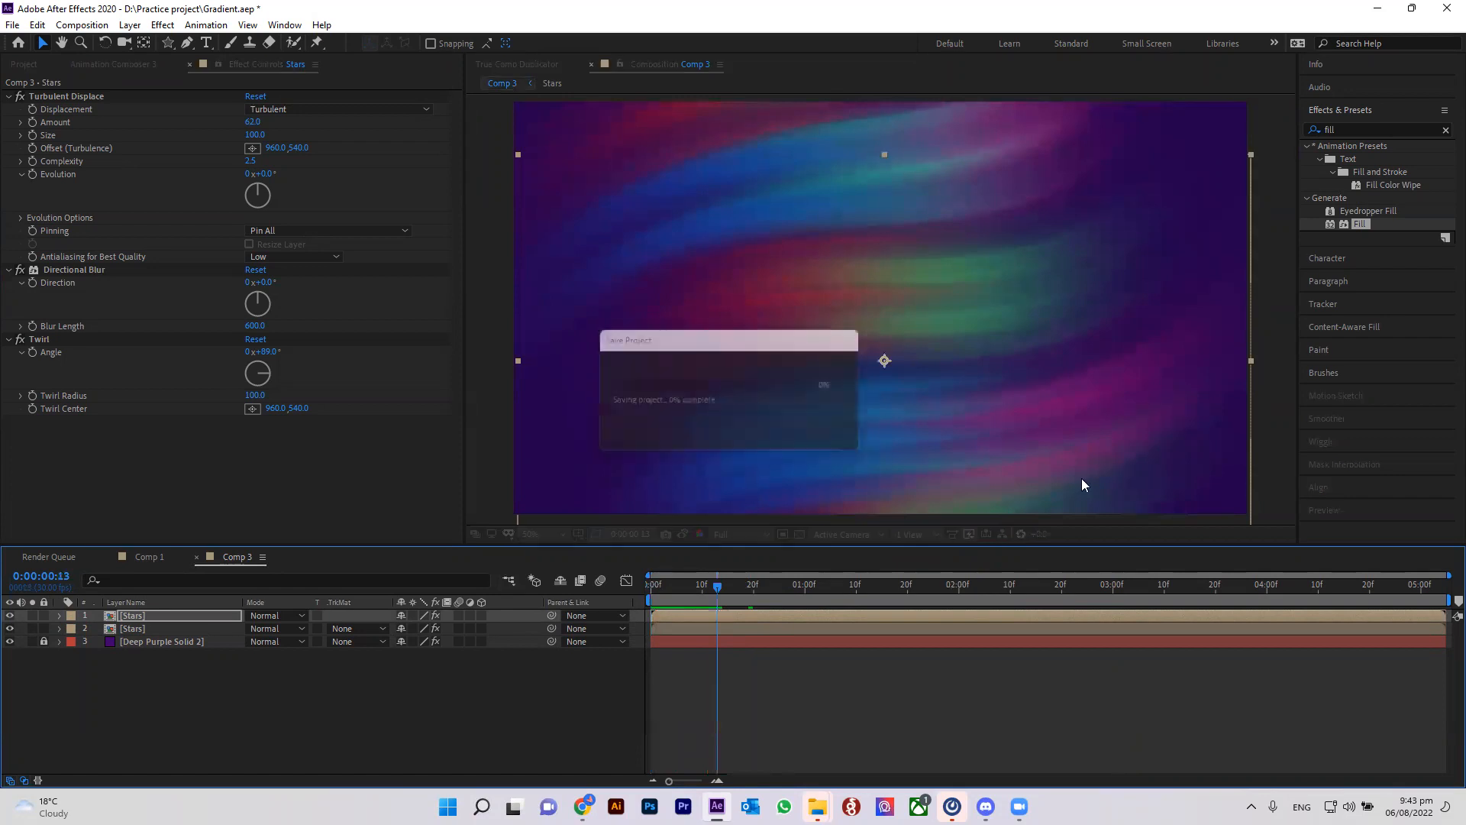
# Undo the top Stars copy's shift in the composition and set its Turbulent Displace Complexity to 10.
pyautogui.moveTo(710, 588); pyautogui.dragTo(645, 597)
pyautogui.hotkey('ctrl', 'z')
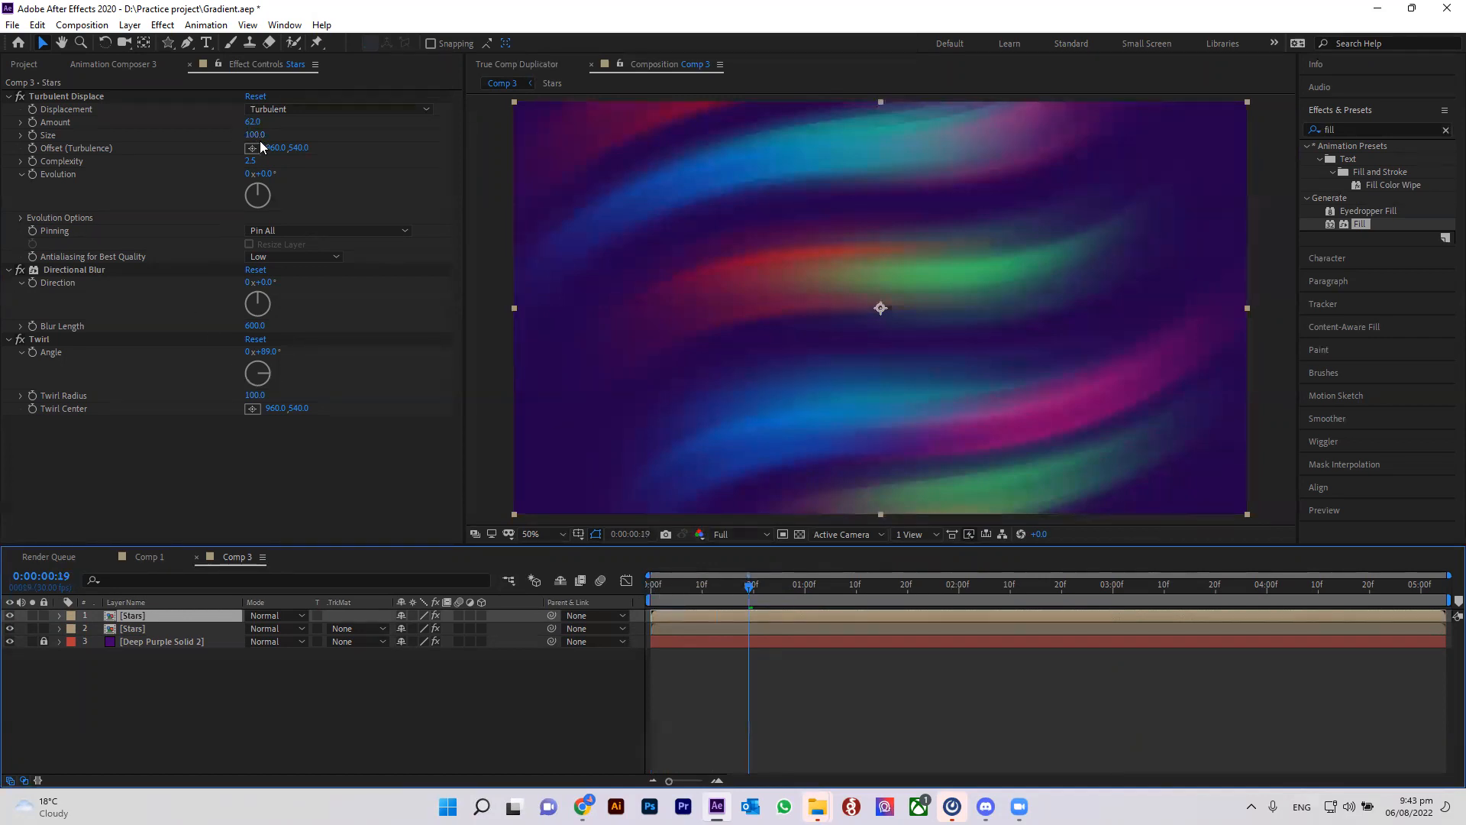
pyautogui.moveTo(291, 161); pyautogui.dragTo(709, 169)
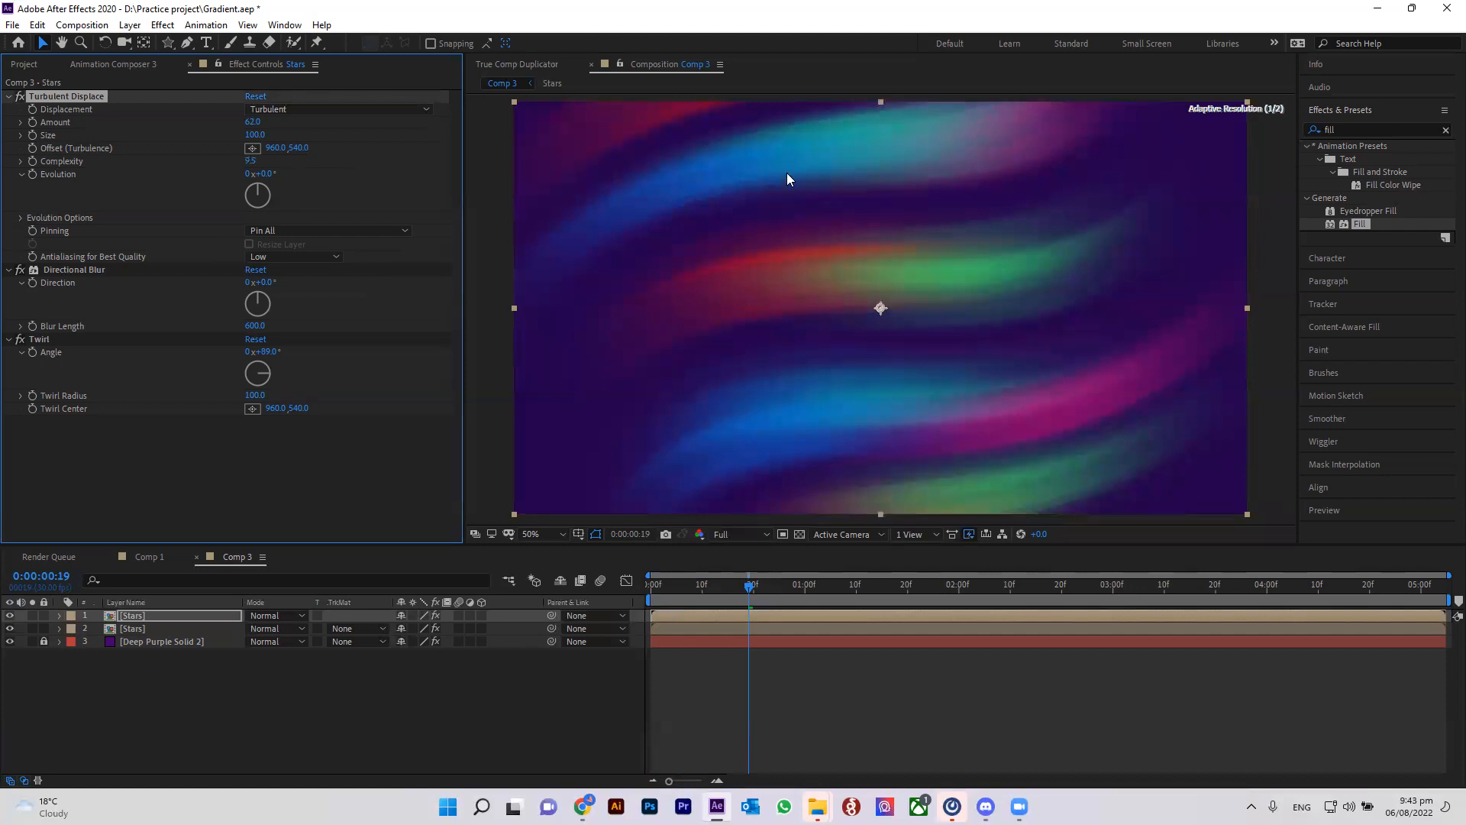
pyautogui.write('10')
pyautogui.press('Return')
# Raise the lower Stars layer's Turbulent Displace Amount to about 355 and preview the animation from the first frame.
pyautogui.click(137, 628)
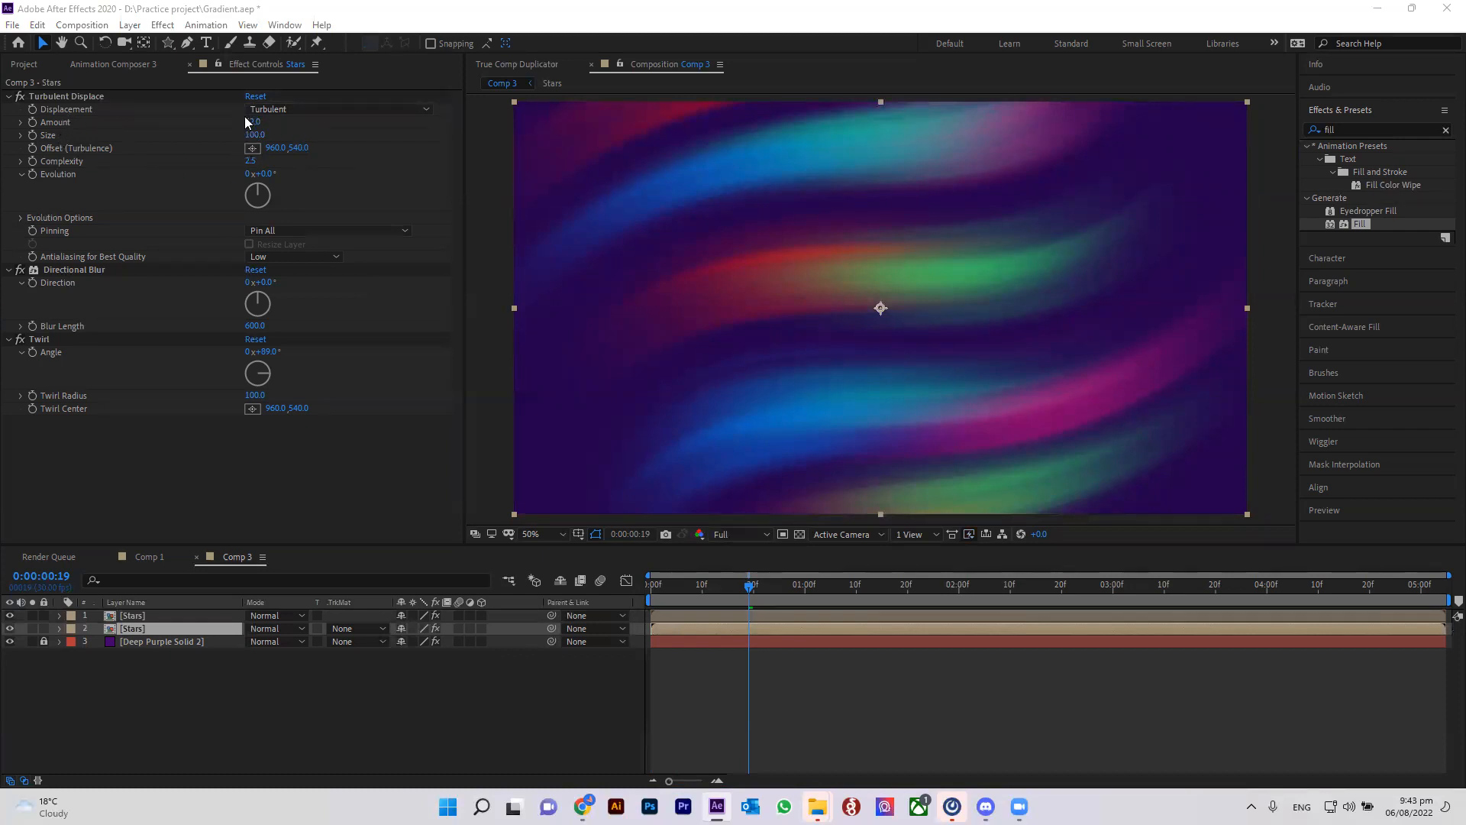
pyautogui.moveTo(245, 122); pyautogui.dragTo(436, 106)
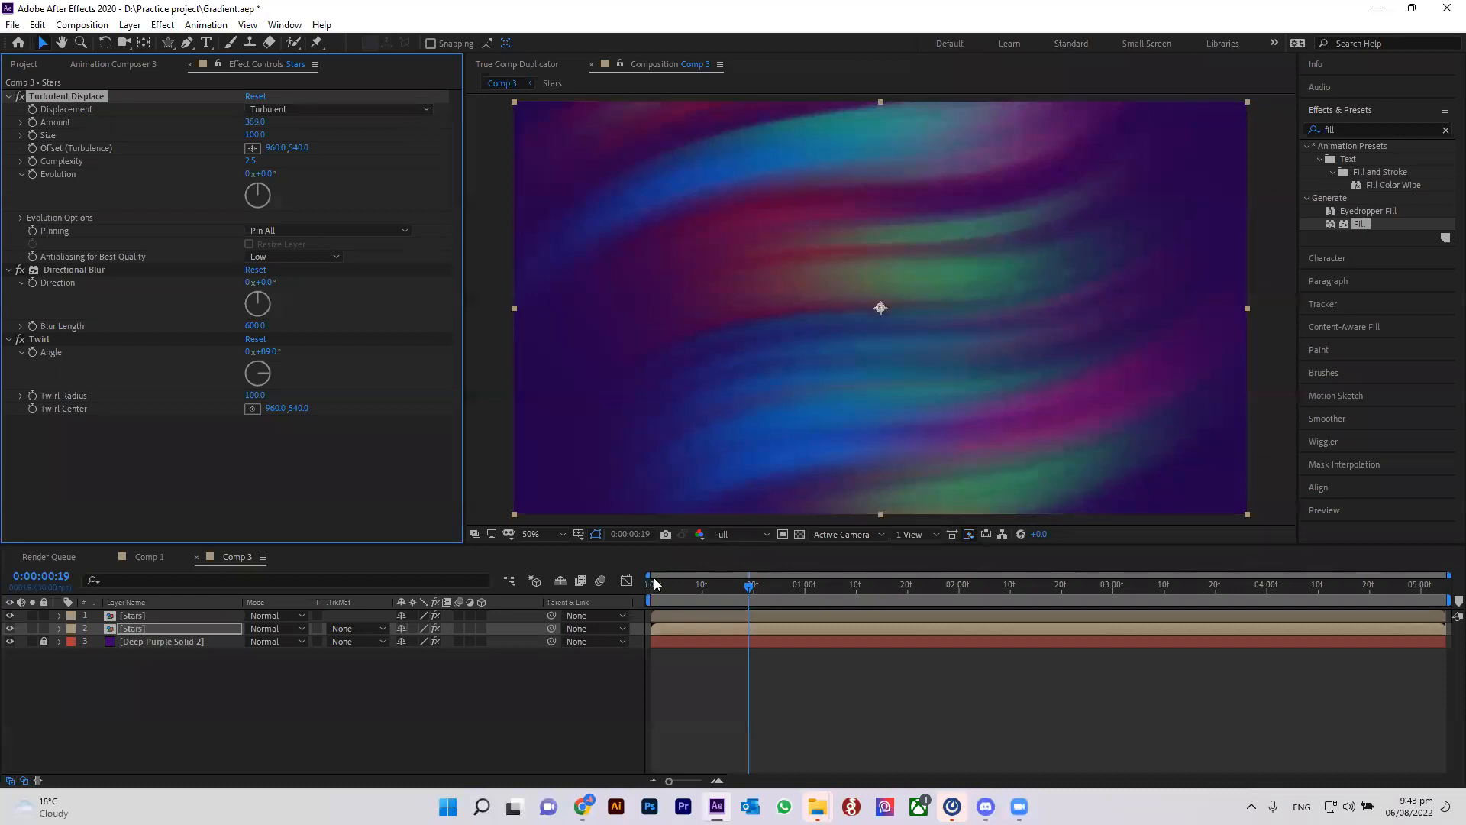
pyautogui.moveTo(743, 591); pyautogui.dragTo(470, 608)
pyautogui.press('space')
pyautogui.press('space')
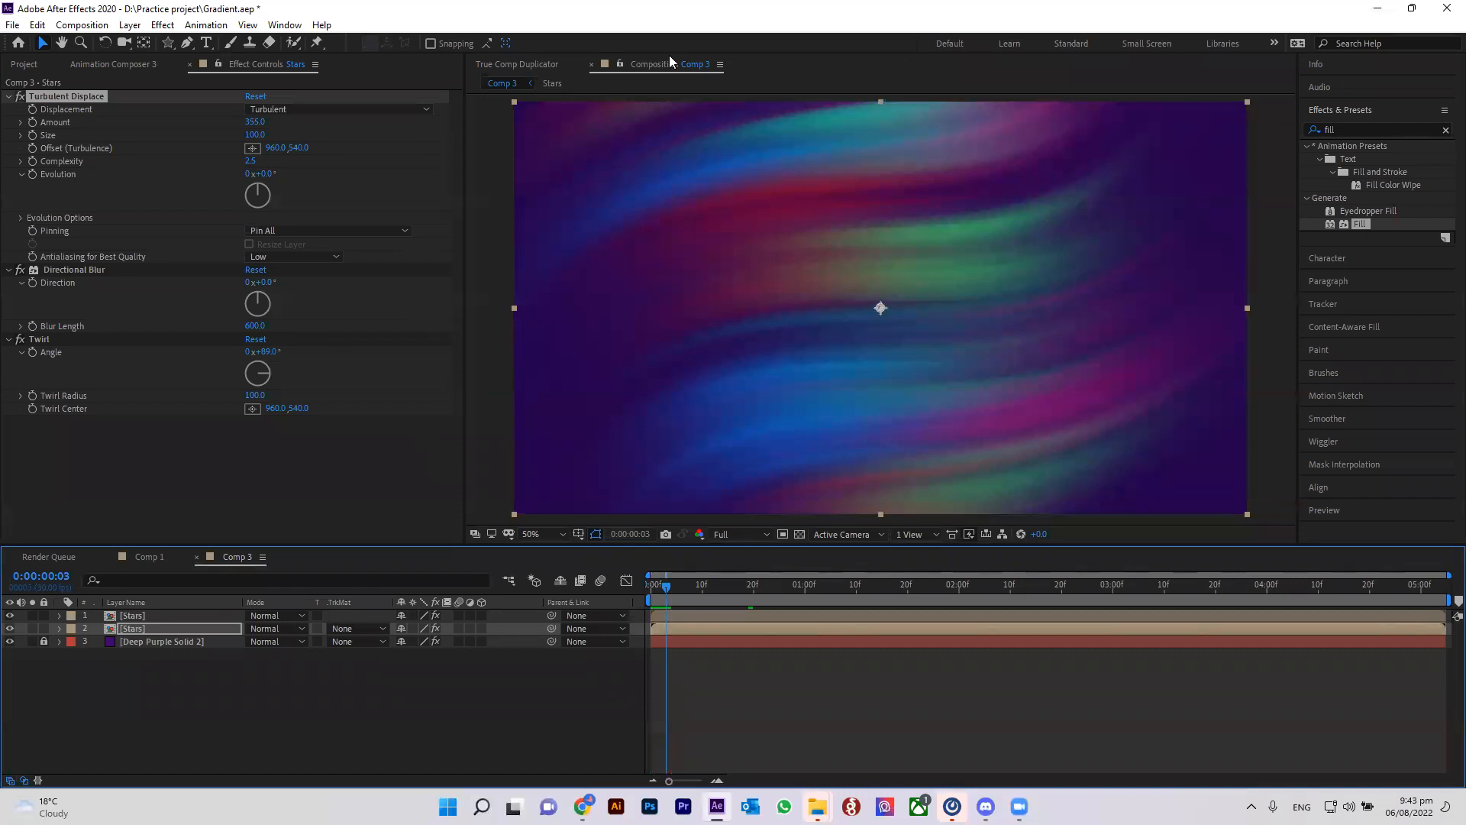
# Set the top Stars layer's Directional Blur Direction to -18°.
pyautogui.click(139, 678)
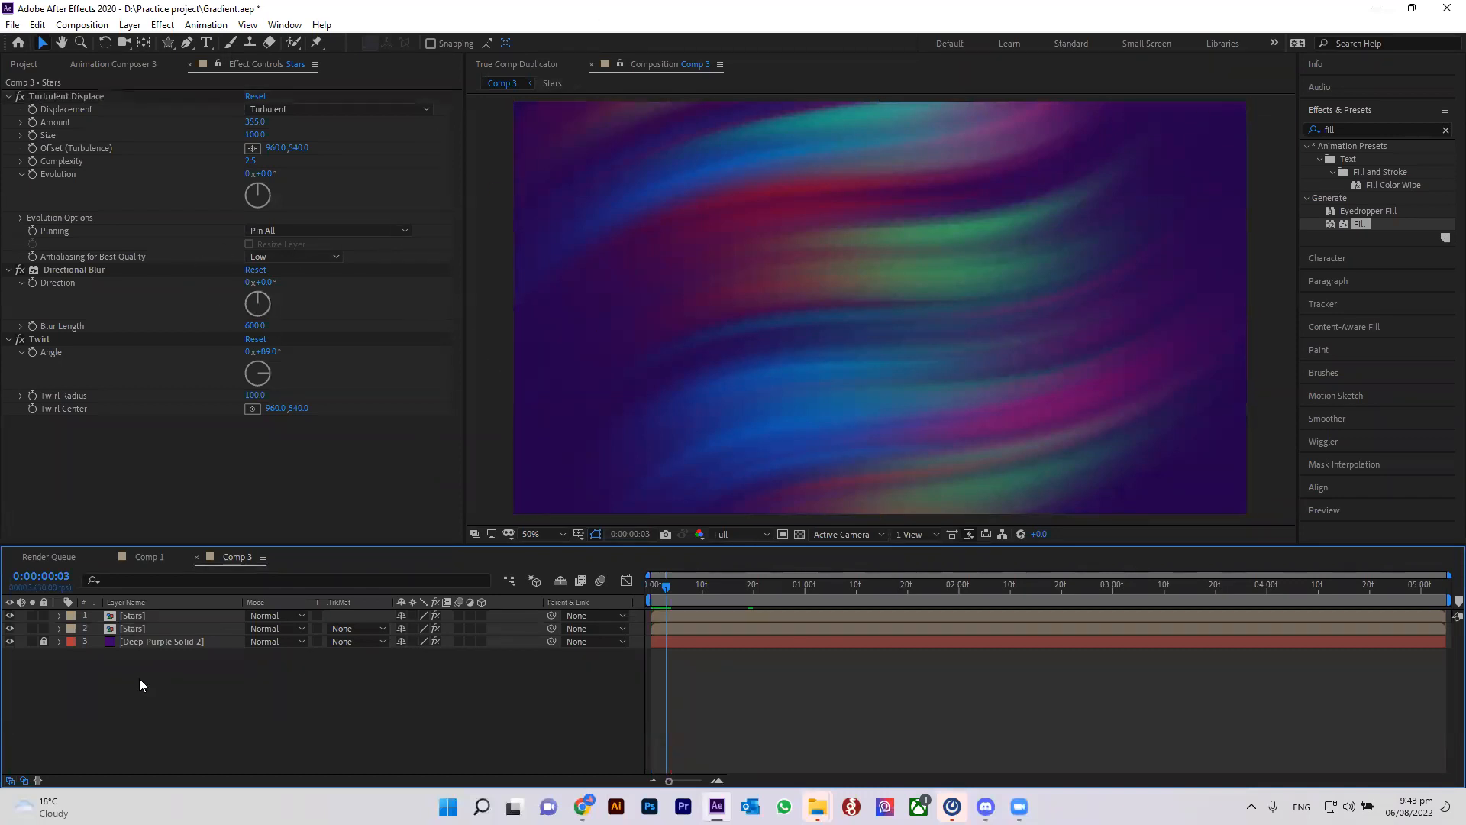
pyautogui.click(148, 615)
pyautogui.moveTo(255, 281)
pyautogui.mouseDown()
pyautogui.moveTo(280, 279)
pyautogui.moveTo(235, 278)
pyautogui.moveTo(320, 320)
pyautogui.mouseUp()
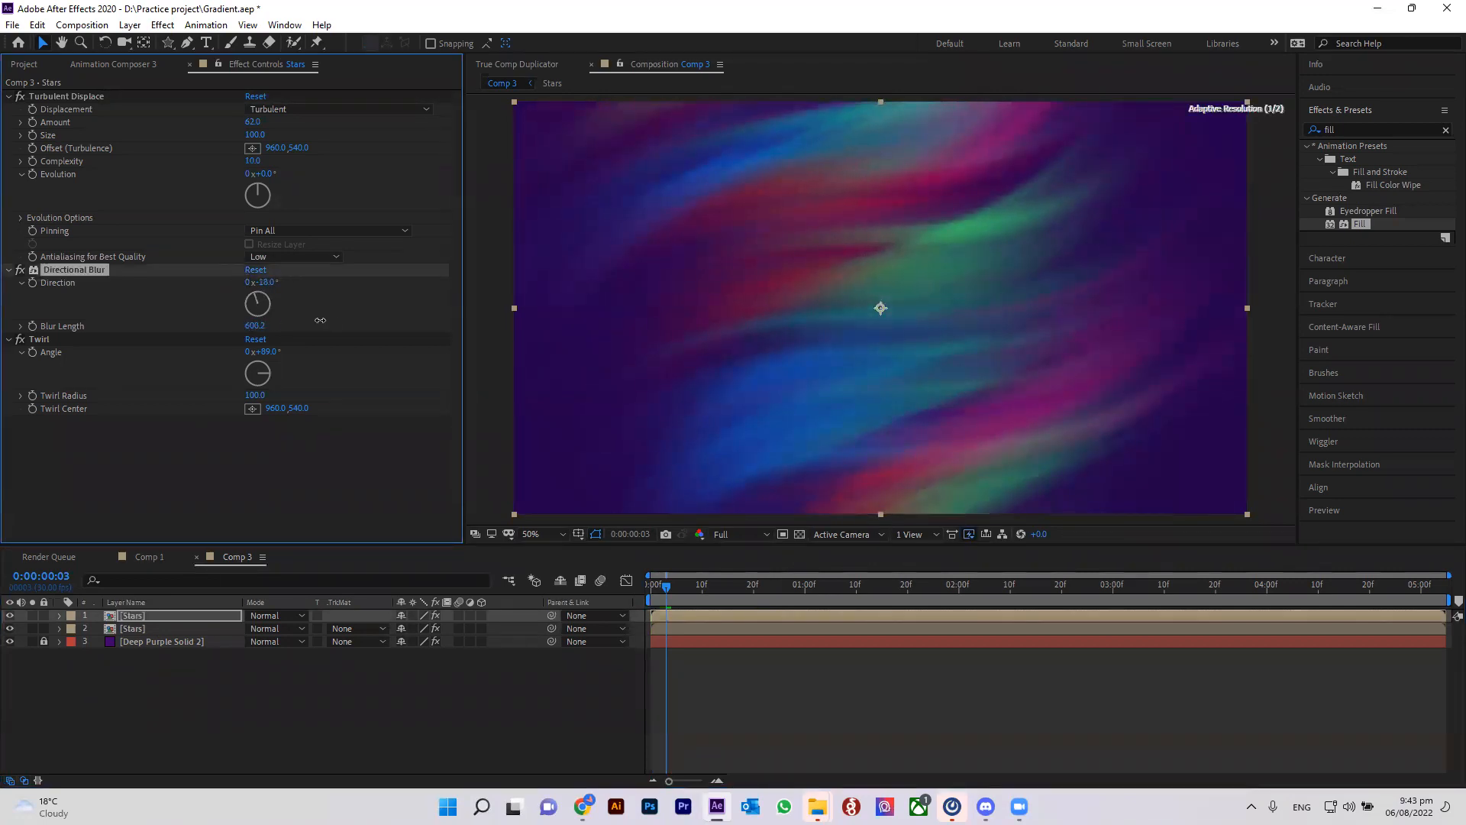
# Try a Directional Blur Length of 50 on the top Stars layer, and settle on about 670.
pyautogui.moveTo(687, 296); pyautogui.dragTo(757, 299)
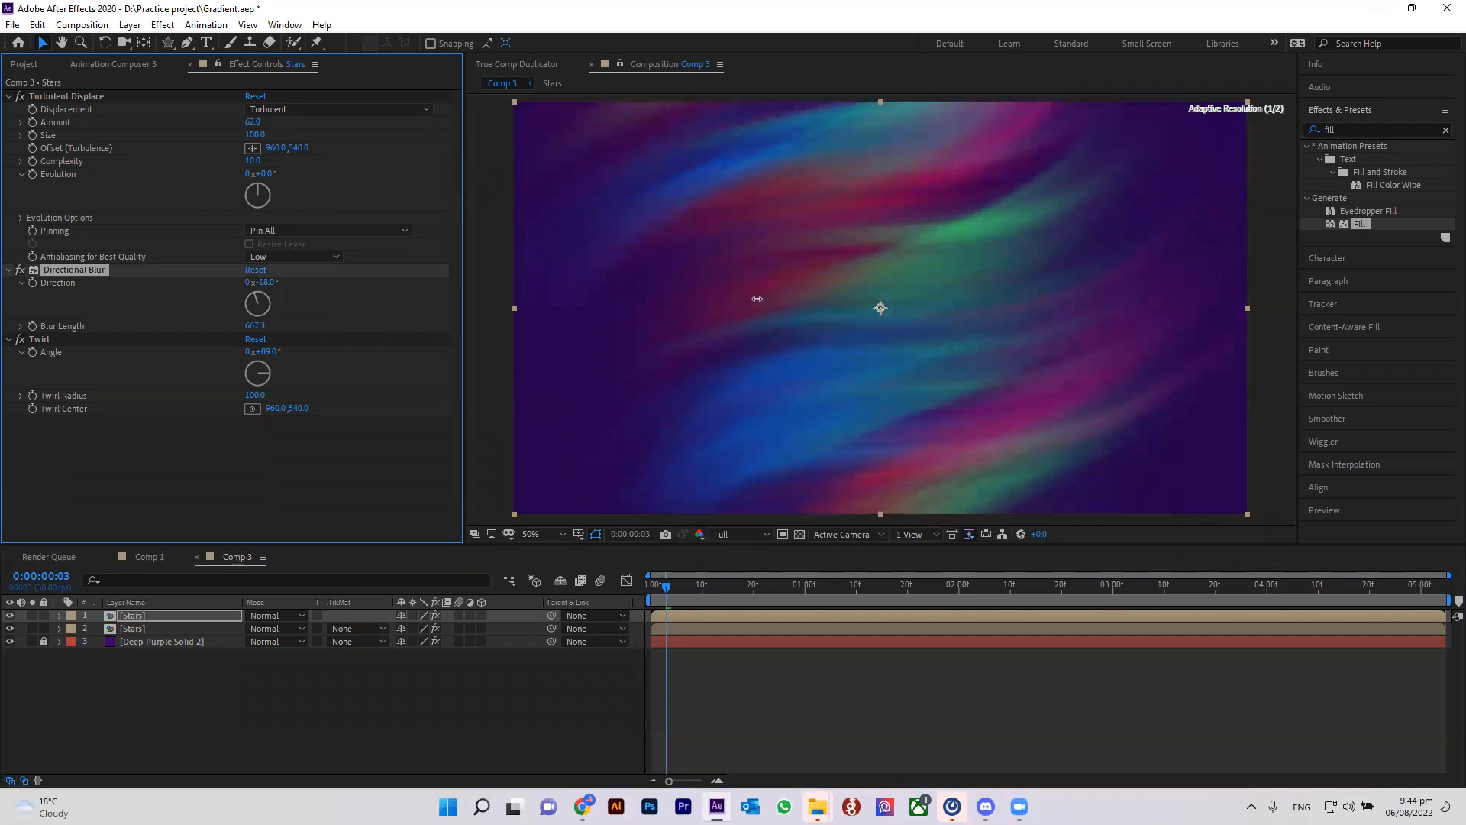
pyautogui.moveTo(266, 327); pyautogui.dragTo(251, 323)
pyautogui.click(251, 324)
pyautogui.write('50')
pyautogui.press('Return')
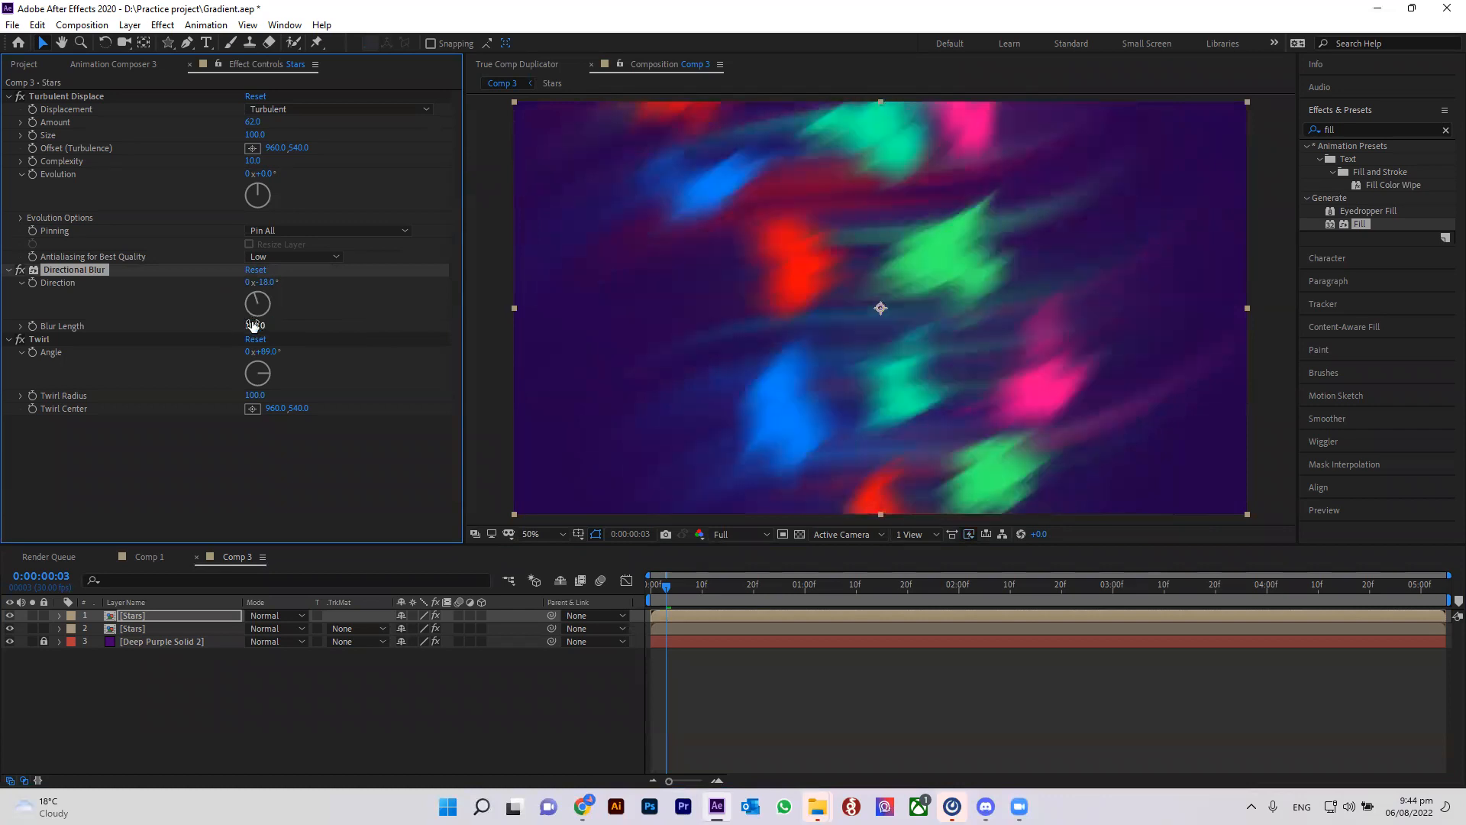
pyautogui.moveTo(254, 325); pyautogui.dragTo(326, 321)
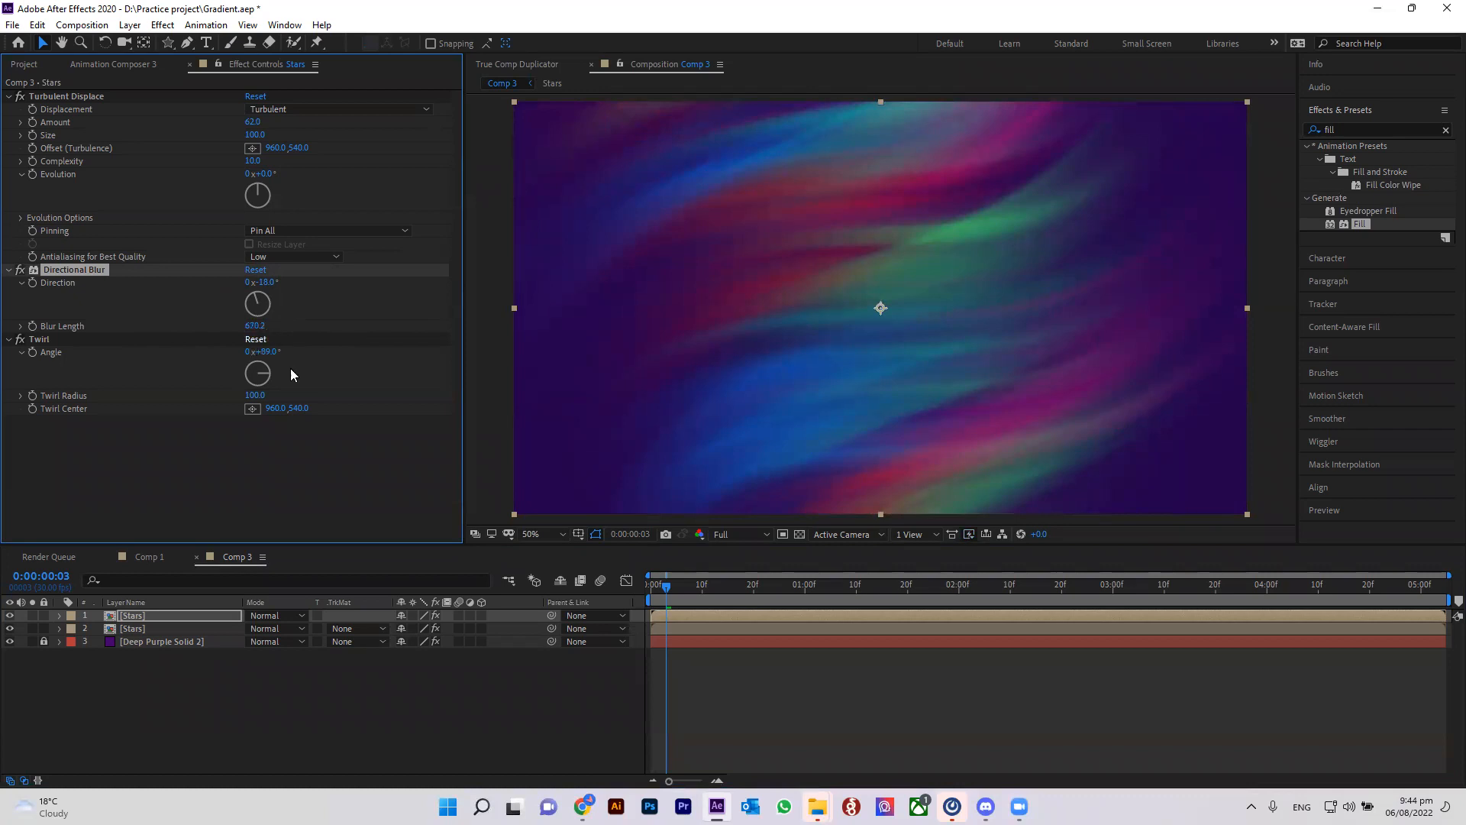
# Try a smaller Twirl Radius on the top Stars layer, return it to 100, and preview the animation from the first frame.
pyautogui.click(294, 395)
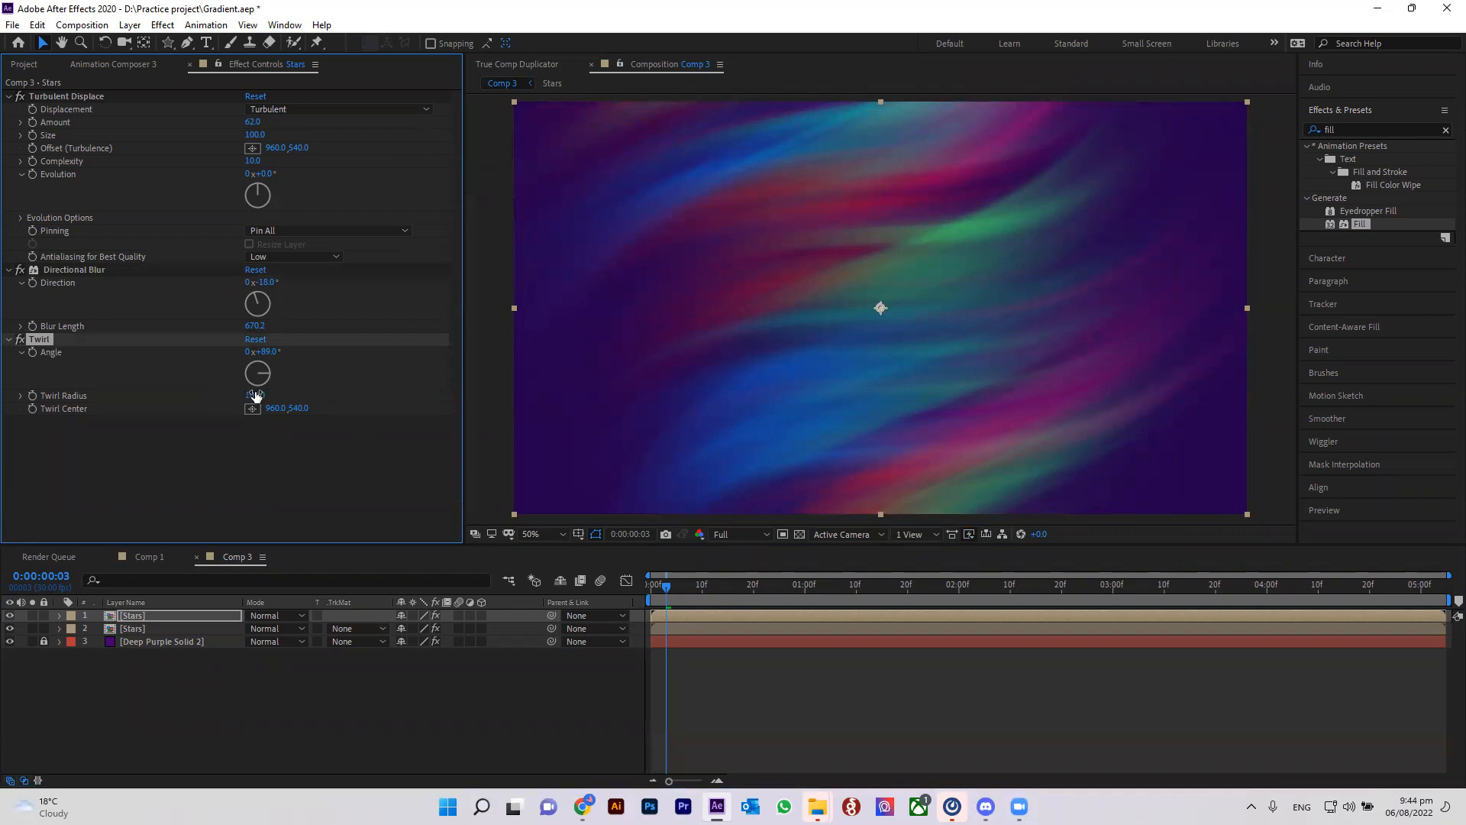
pyautogui.moveTo(236, 397); pyautogui.dragTo(315, 381)
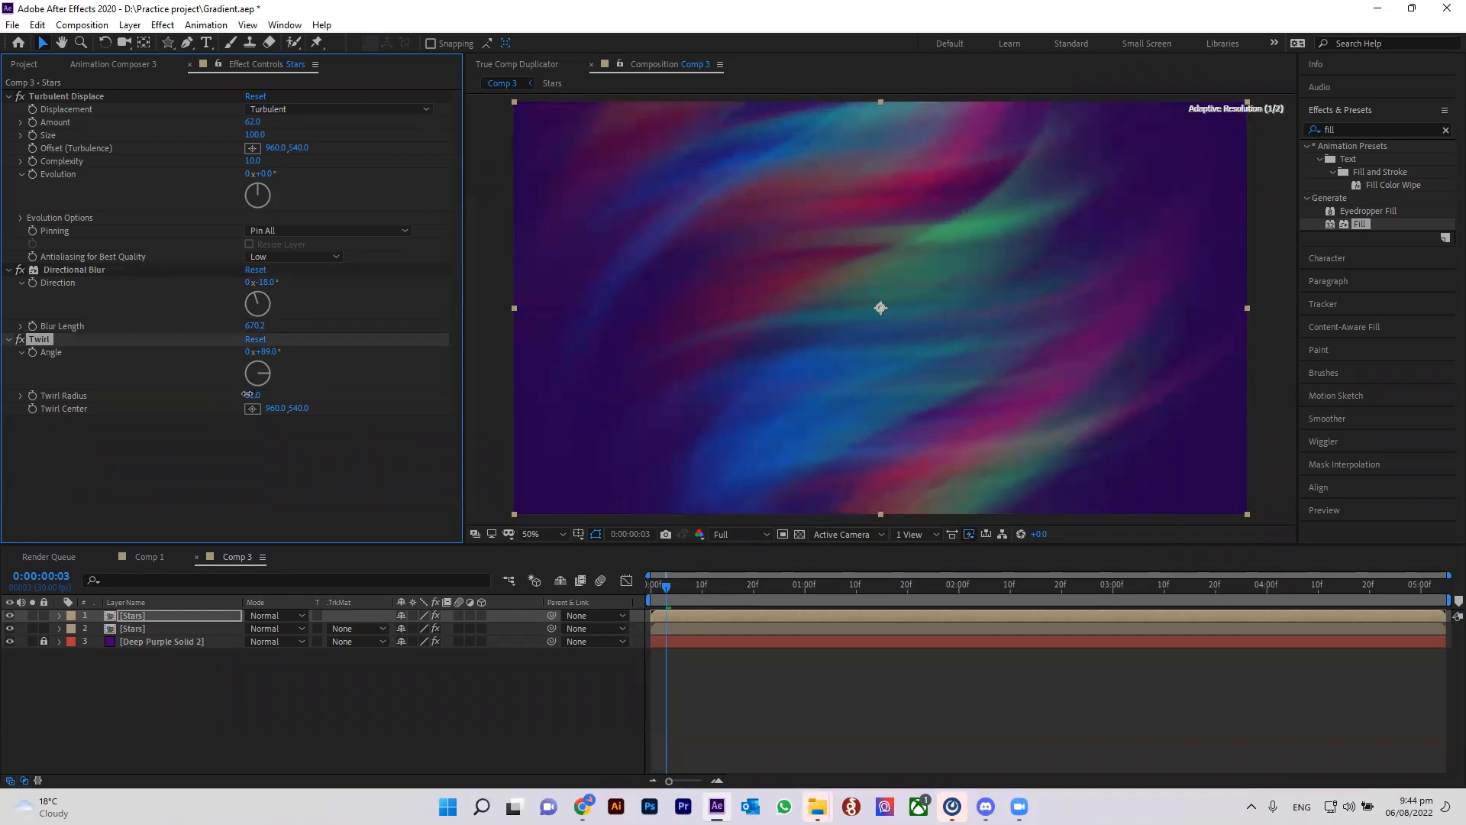
pyautogui.click(672, 601)
pyautogui.press('space')
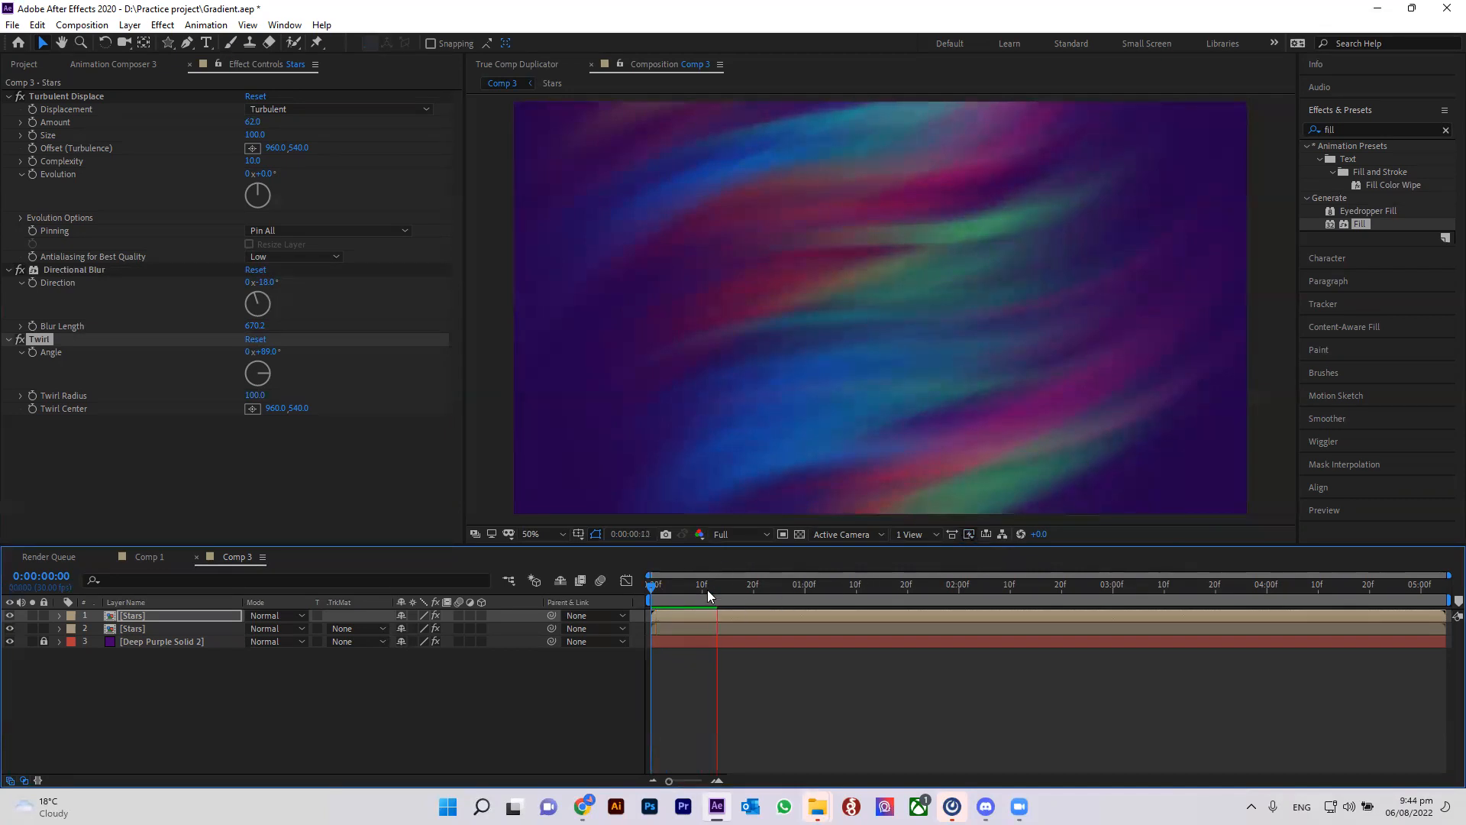
pyautogui.press('space')
pyautogui.press('space')
pyautogui.press('space')
pyautogui.press('space')
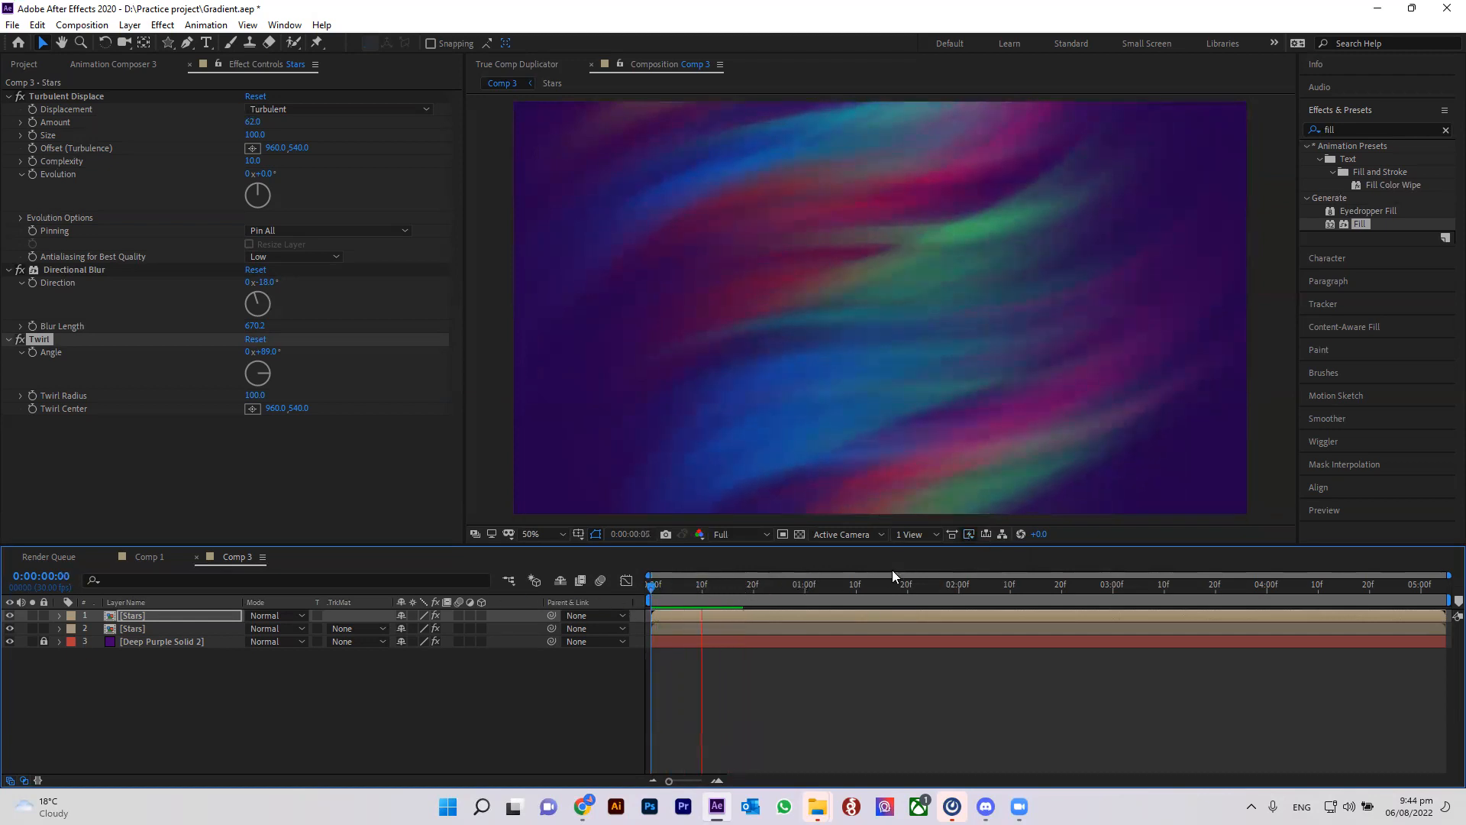
pyautogui.press('space')
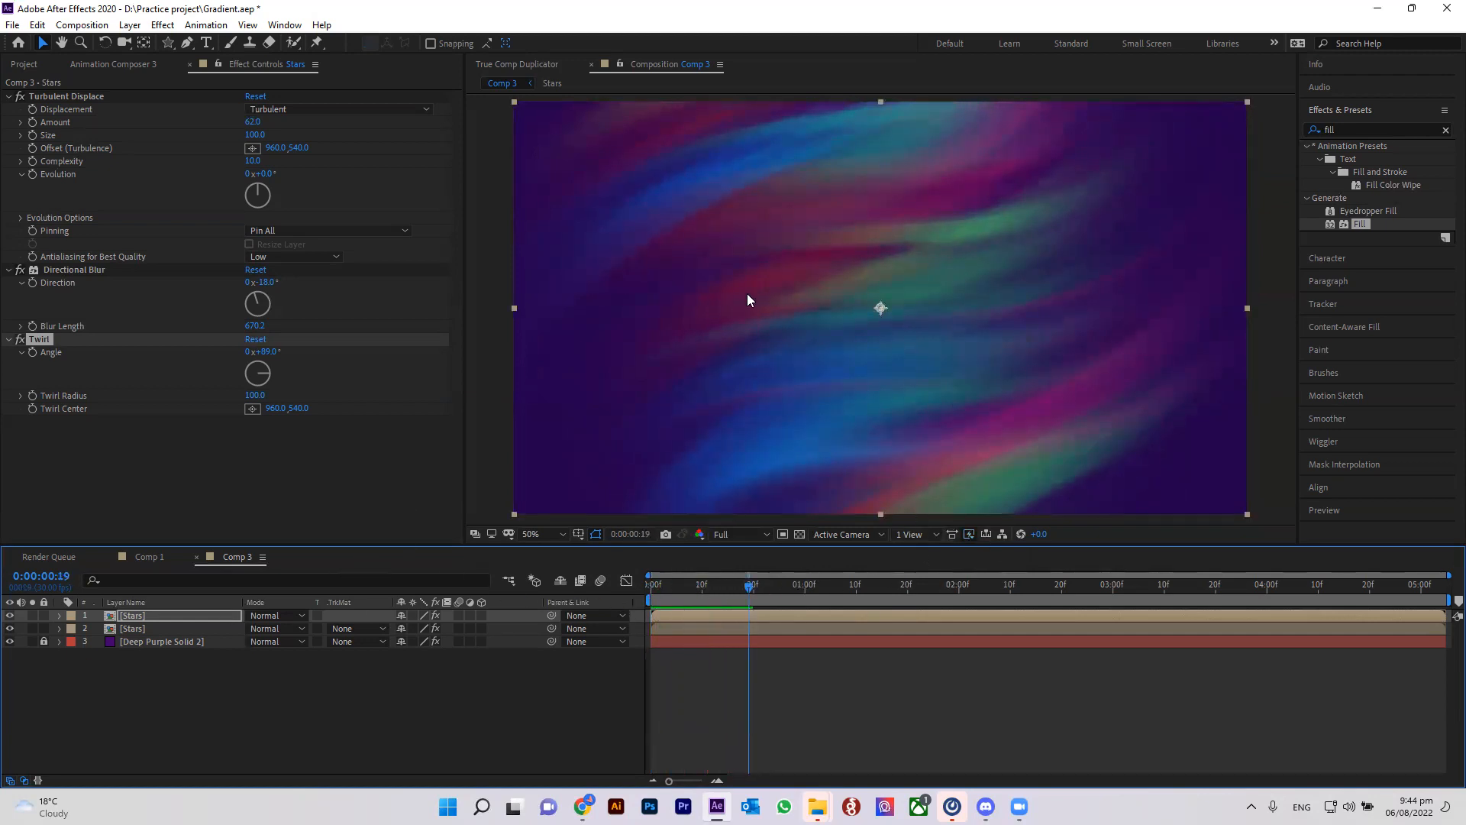
# Shift the top Stars layer left and slightly down, and the lower Stars layer right and slightly down in the composition.
pyautogui.moveTo(876, 310); pyautogui.dragTo(795, 333)
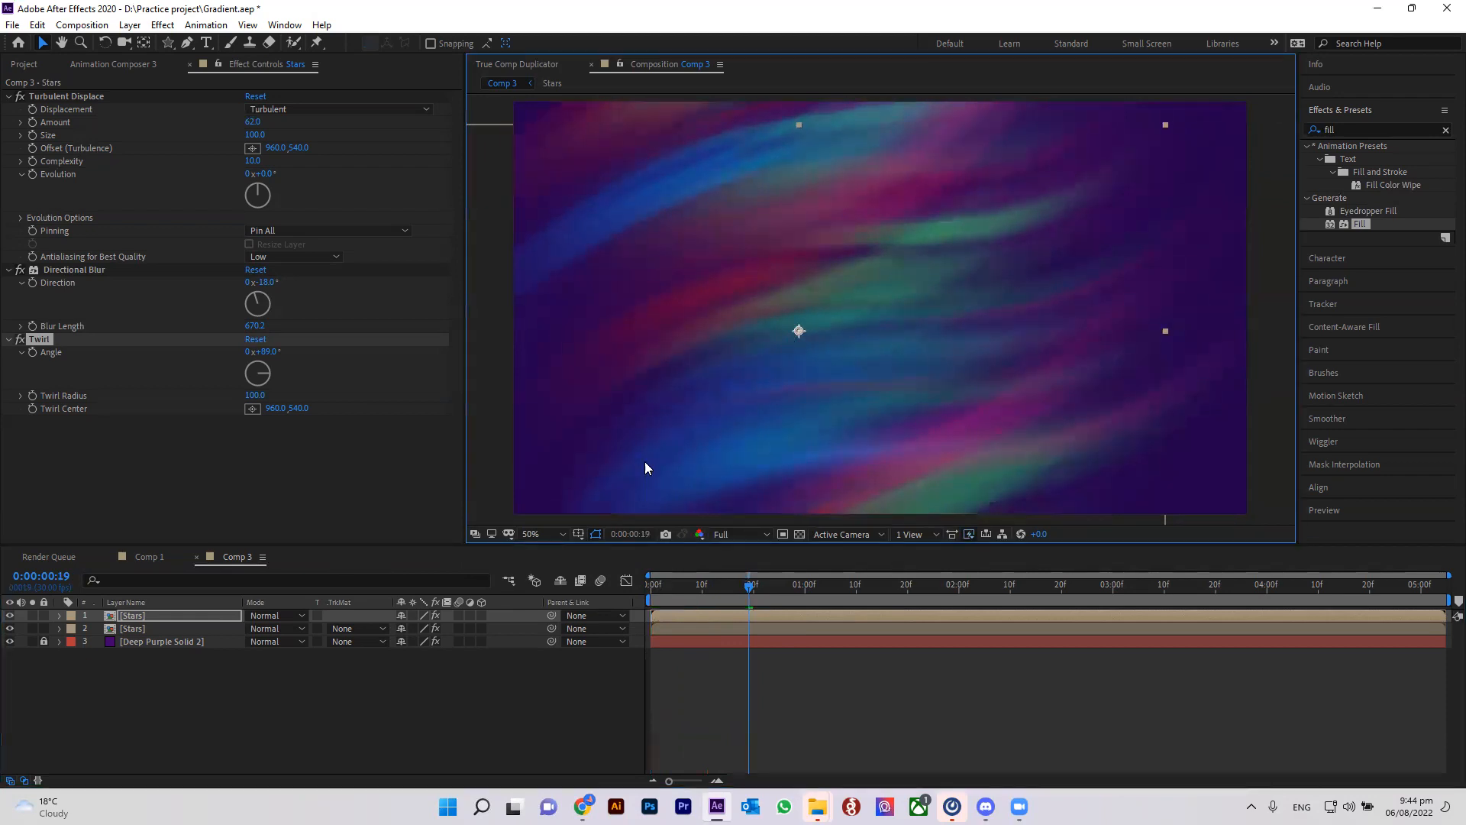
pyautogui.click(142, 628)
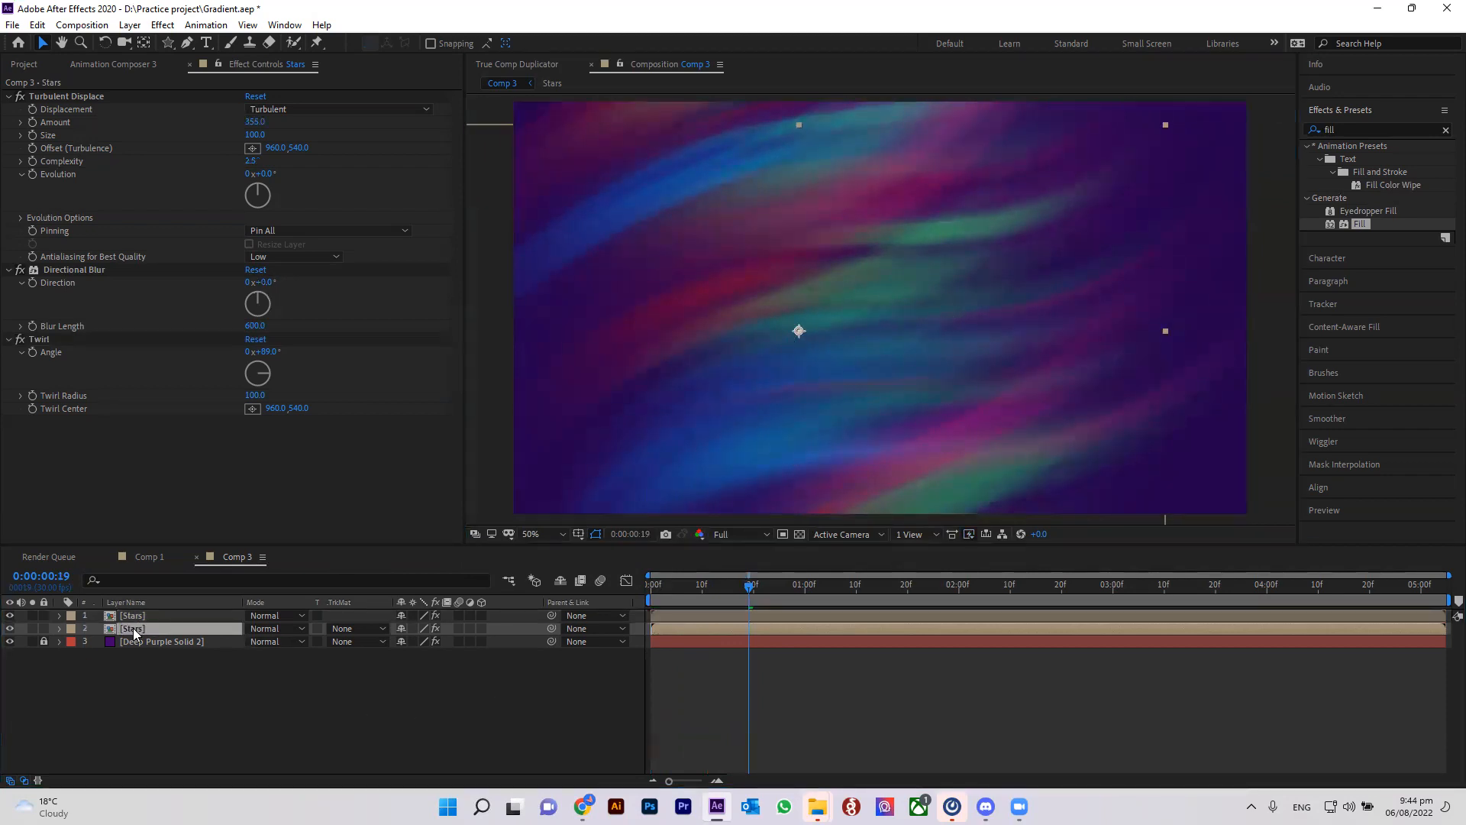
pyautogui.moveTo(882, 321); pyautogui.dragTo(1038, 345)
# Preview the offset layers from the first frame and save the project.
pyautogui.moveTo(737, 594); pyautogui.dragTo(533, 593)
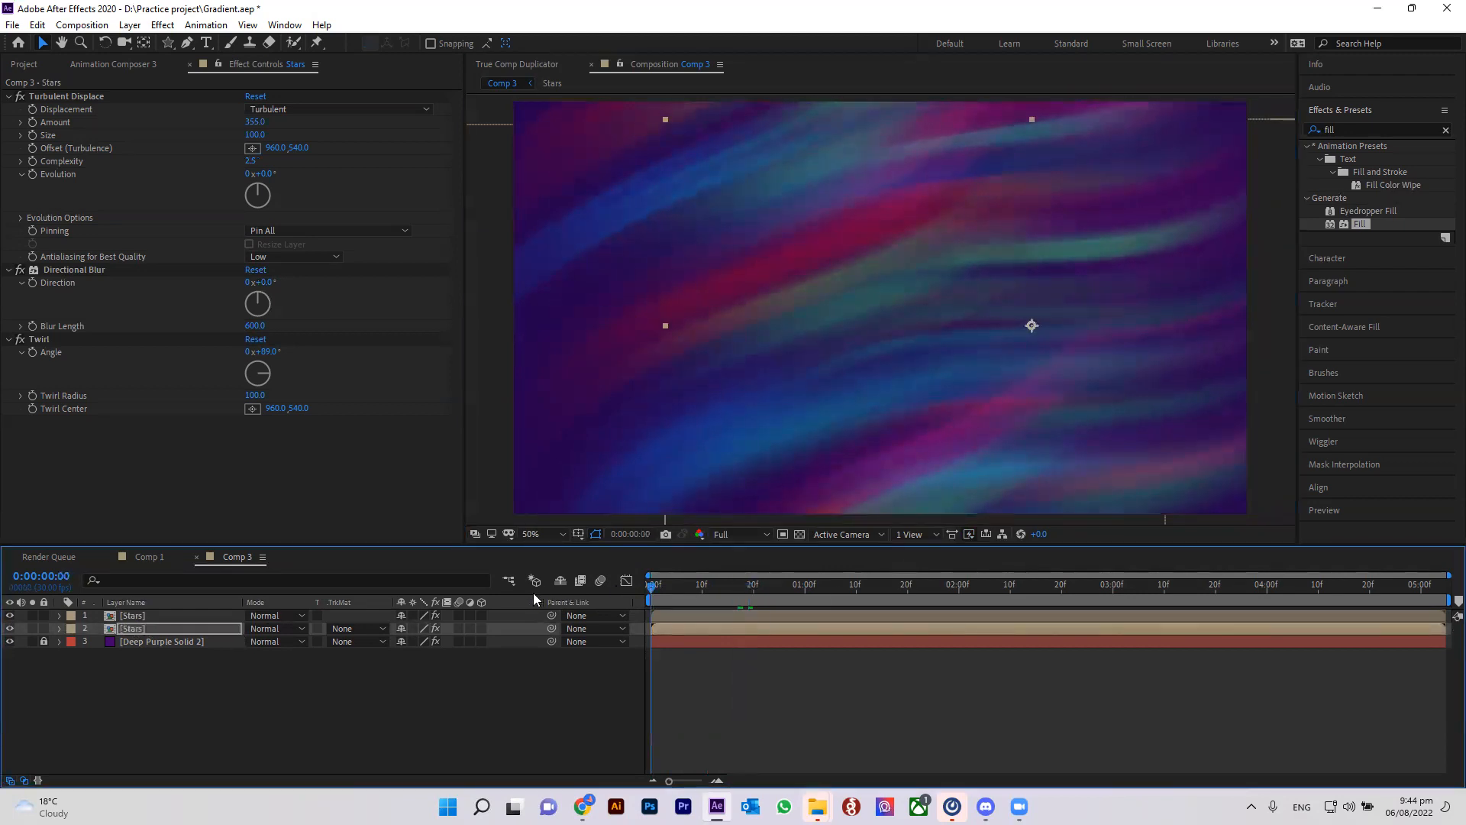
pyautogui.press('space')
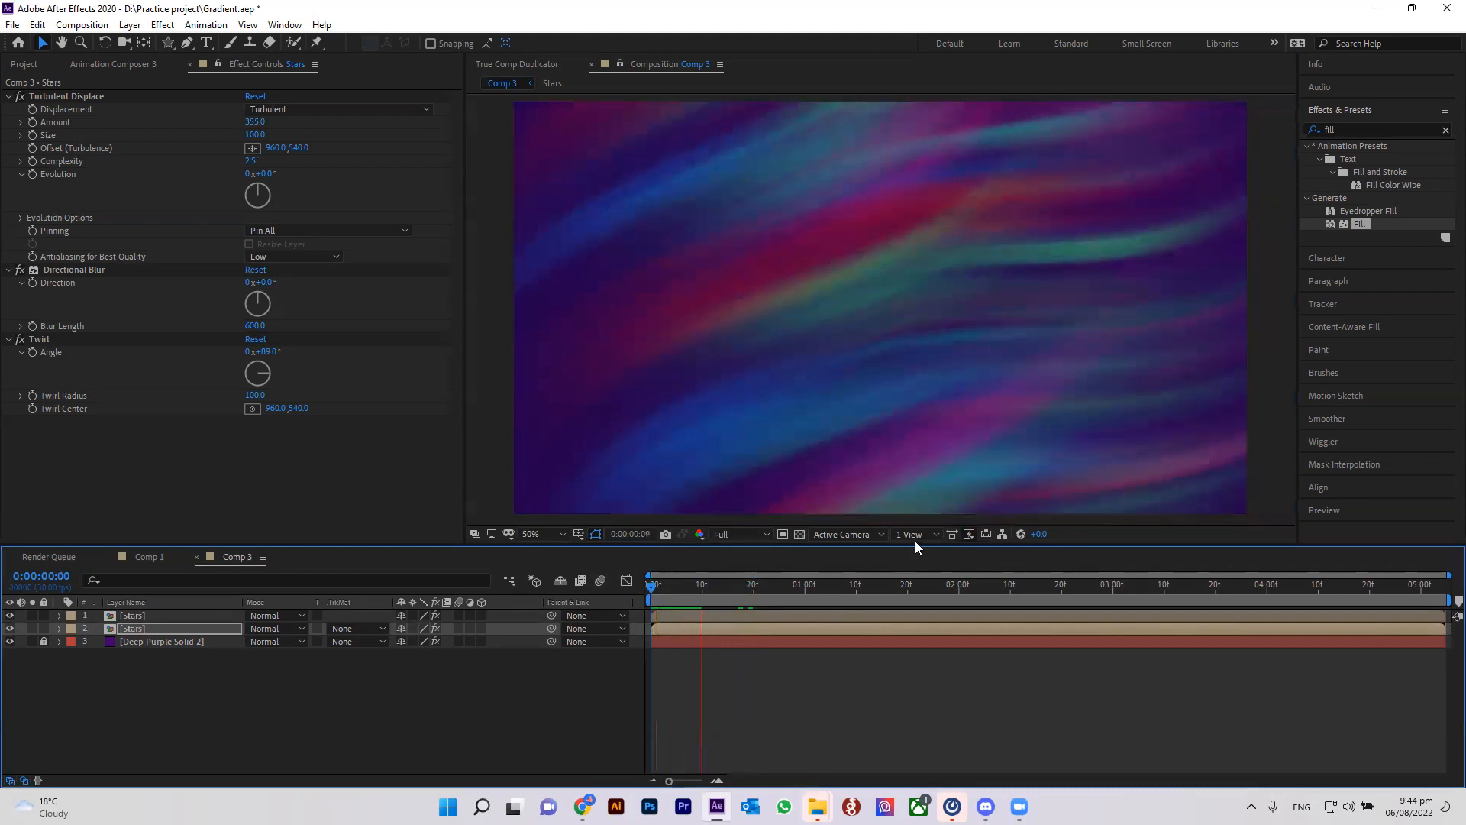
pyautogui.press('space')
pyautogui.hotkey('ctrl', 's')
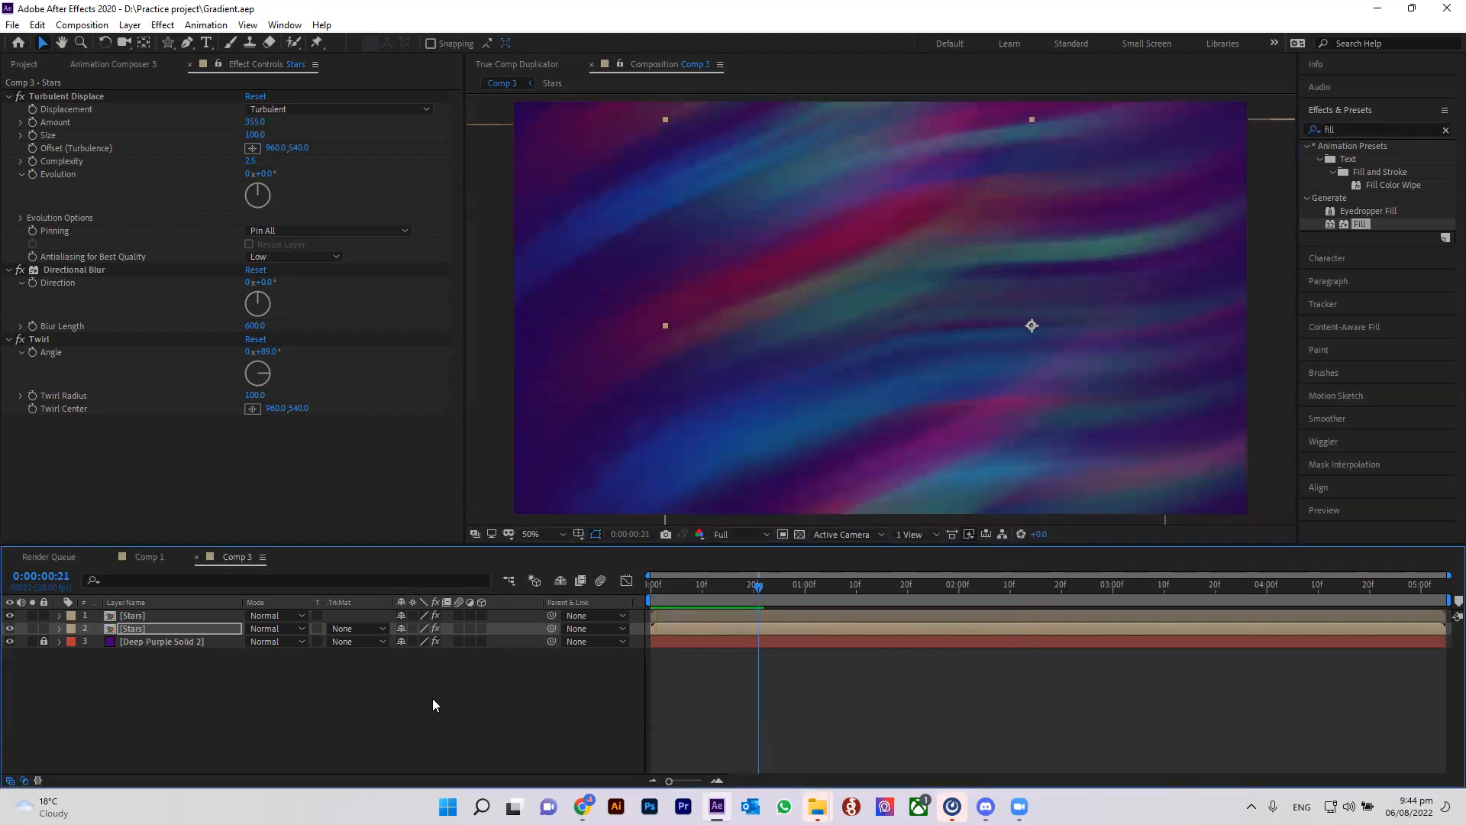
# Check the effects on Comp 1's top star layer and return to Comp 3.
pyautogui.click(149, 558)
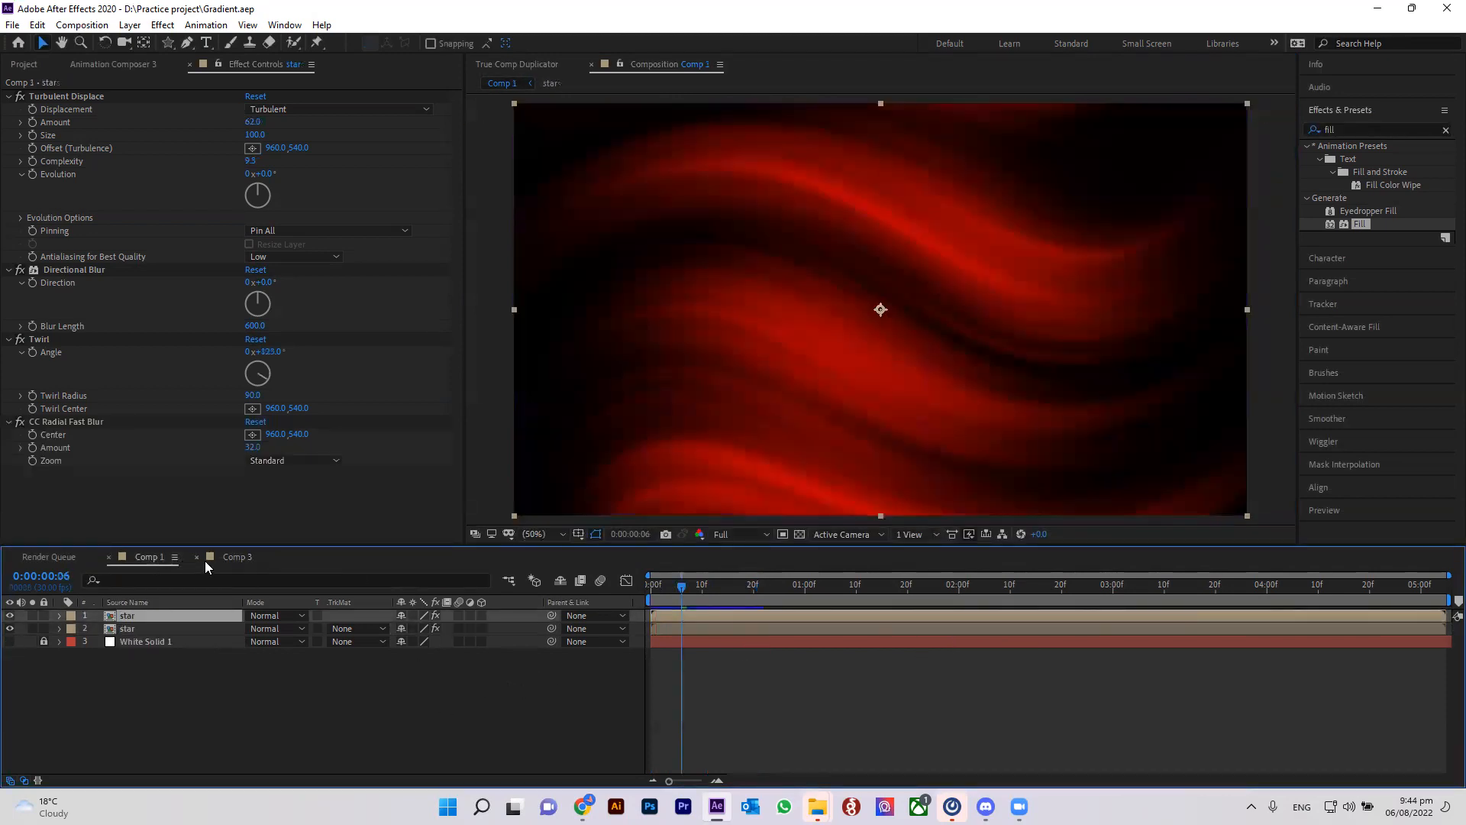
pyautogui.click(225, 557)
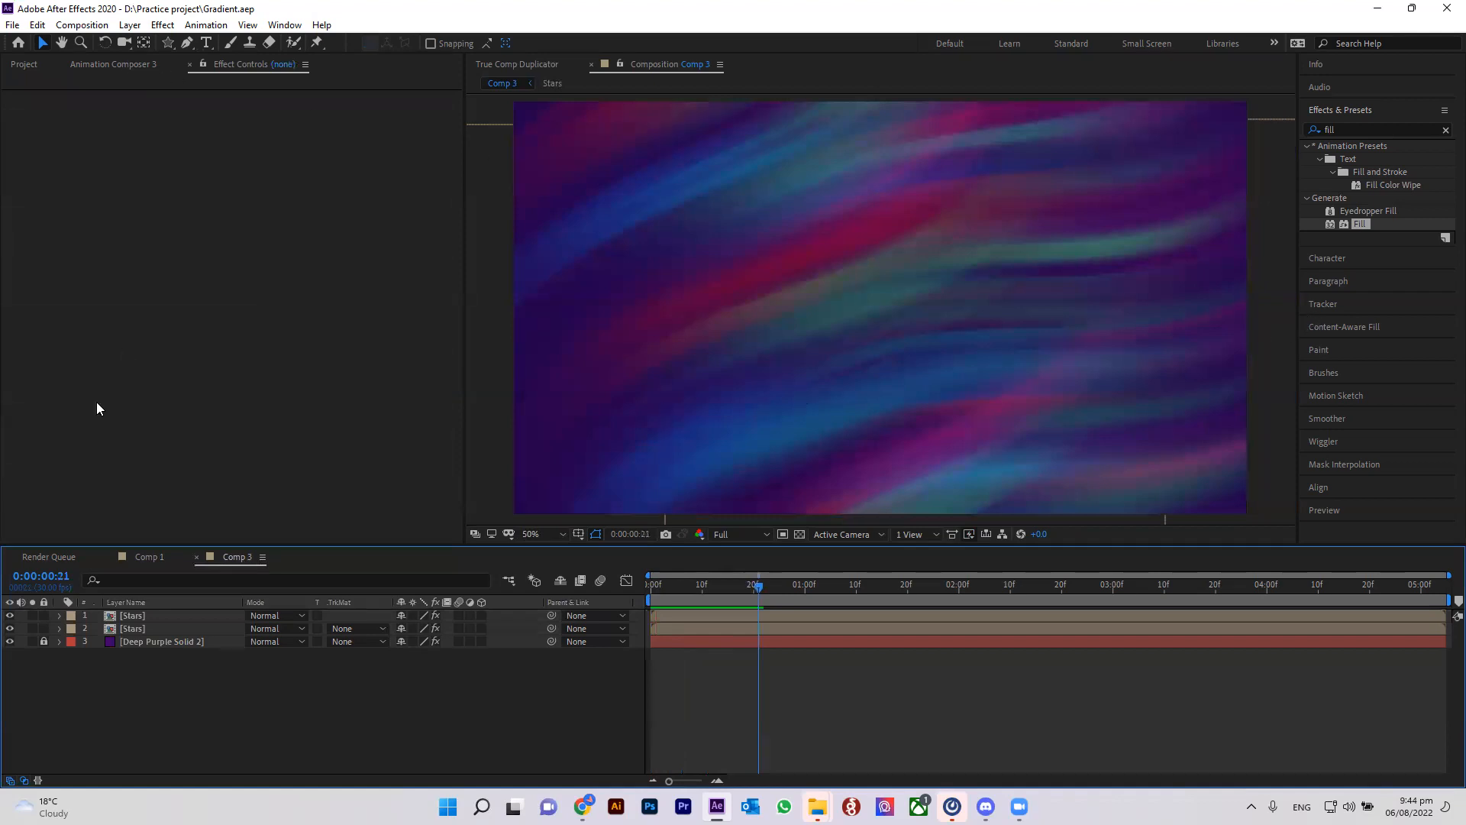
pyautogui.click(113, 64)
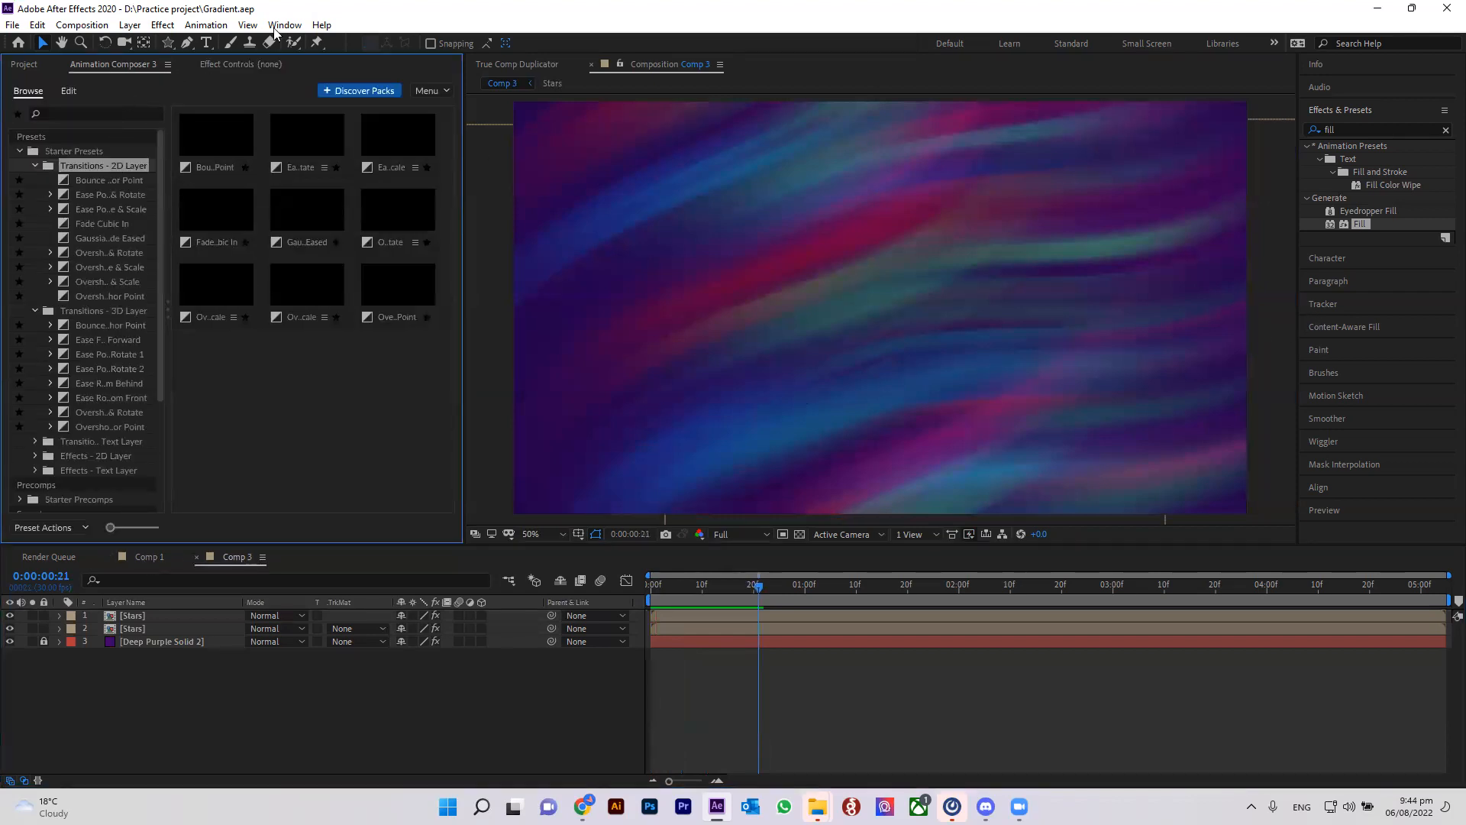
pyautogui.click(244, 65)
# Copy the CC Radial Fast Blur effect from Comp 1's top star layer onto both Stars layers in Comp 3.
pyautogui.click(129, 562)
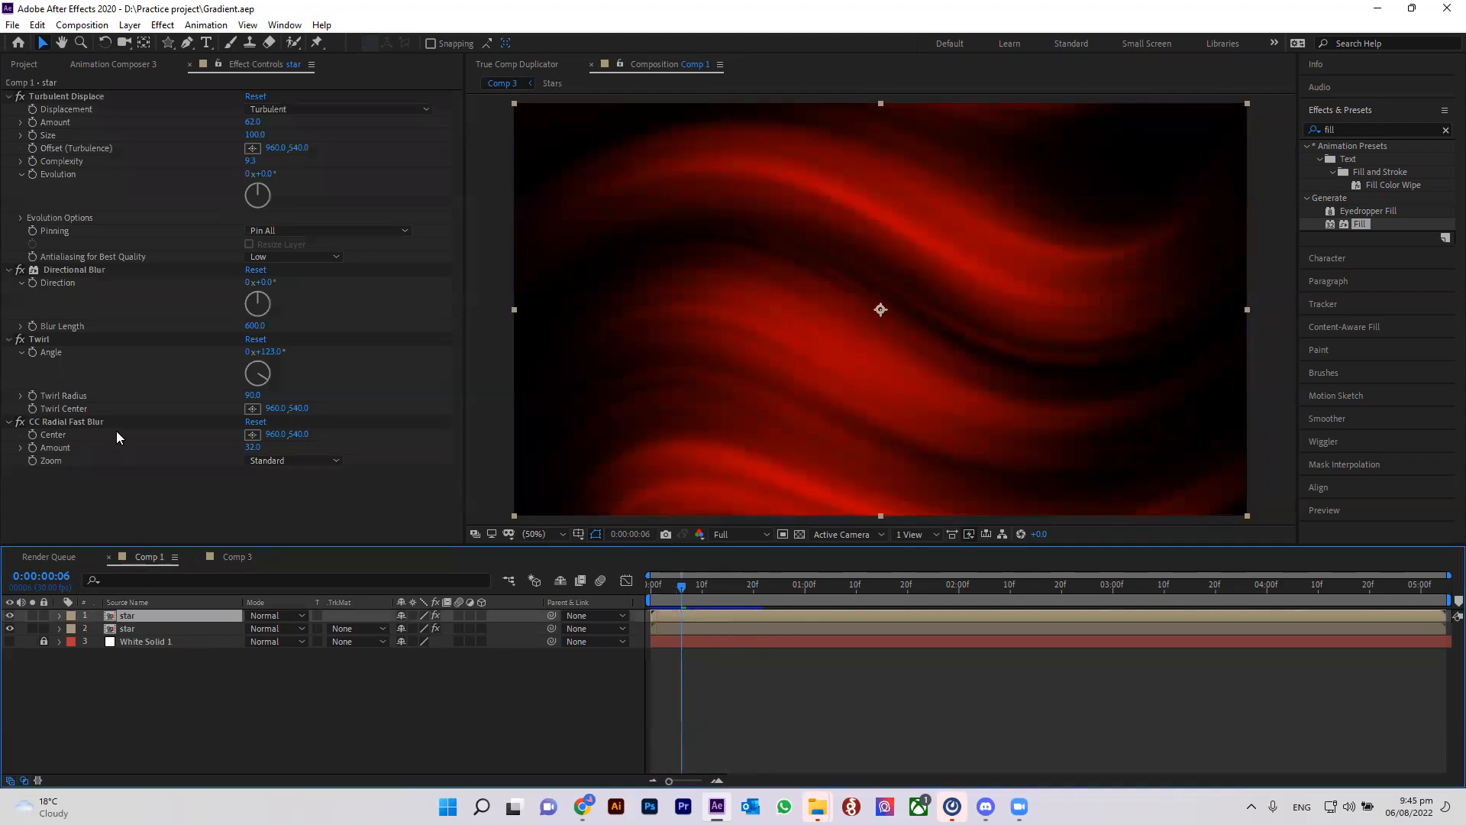
pyautogui.click(82, 422)
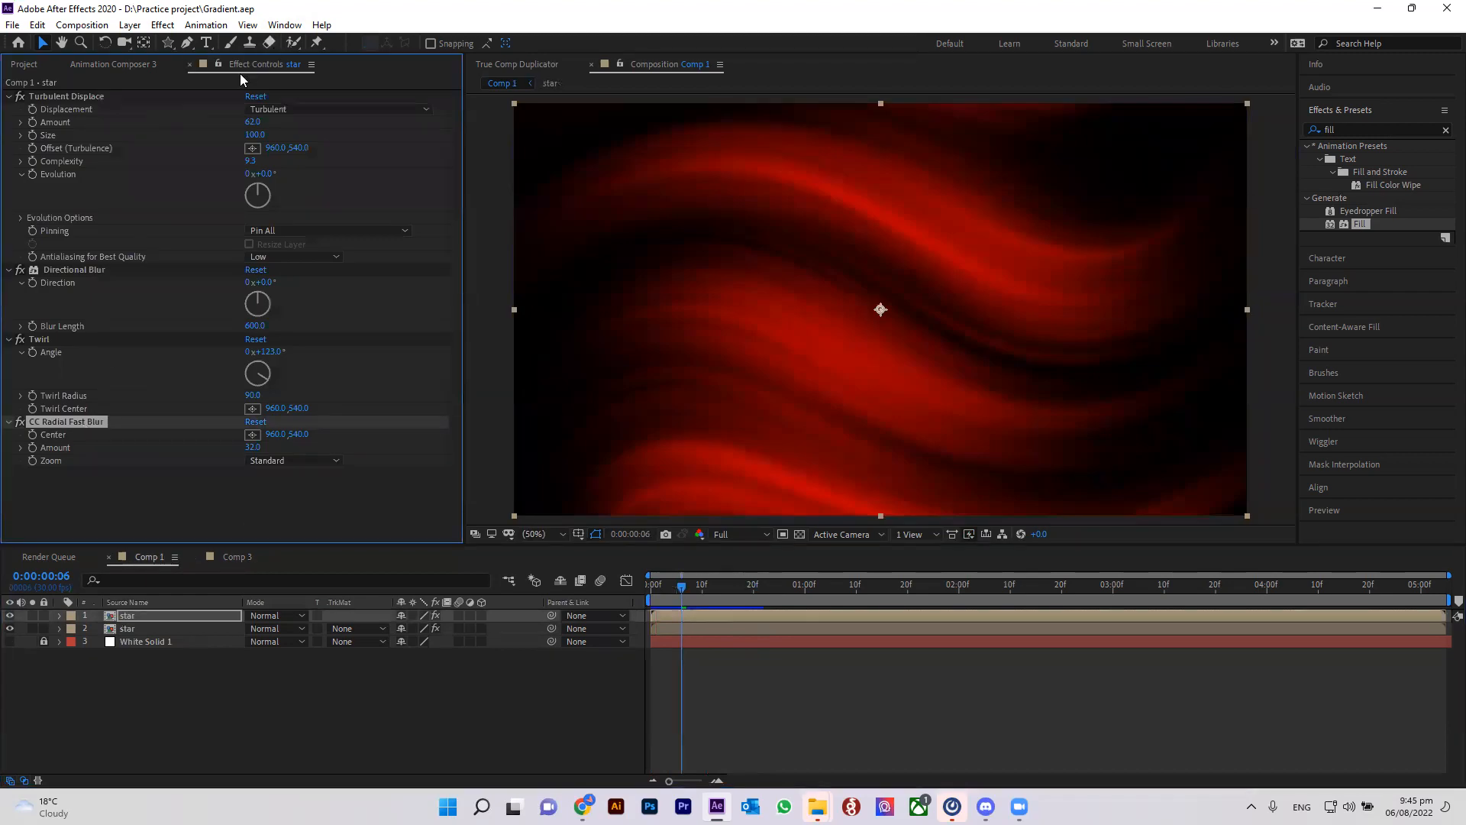
pyautogui.click(243, 557)
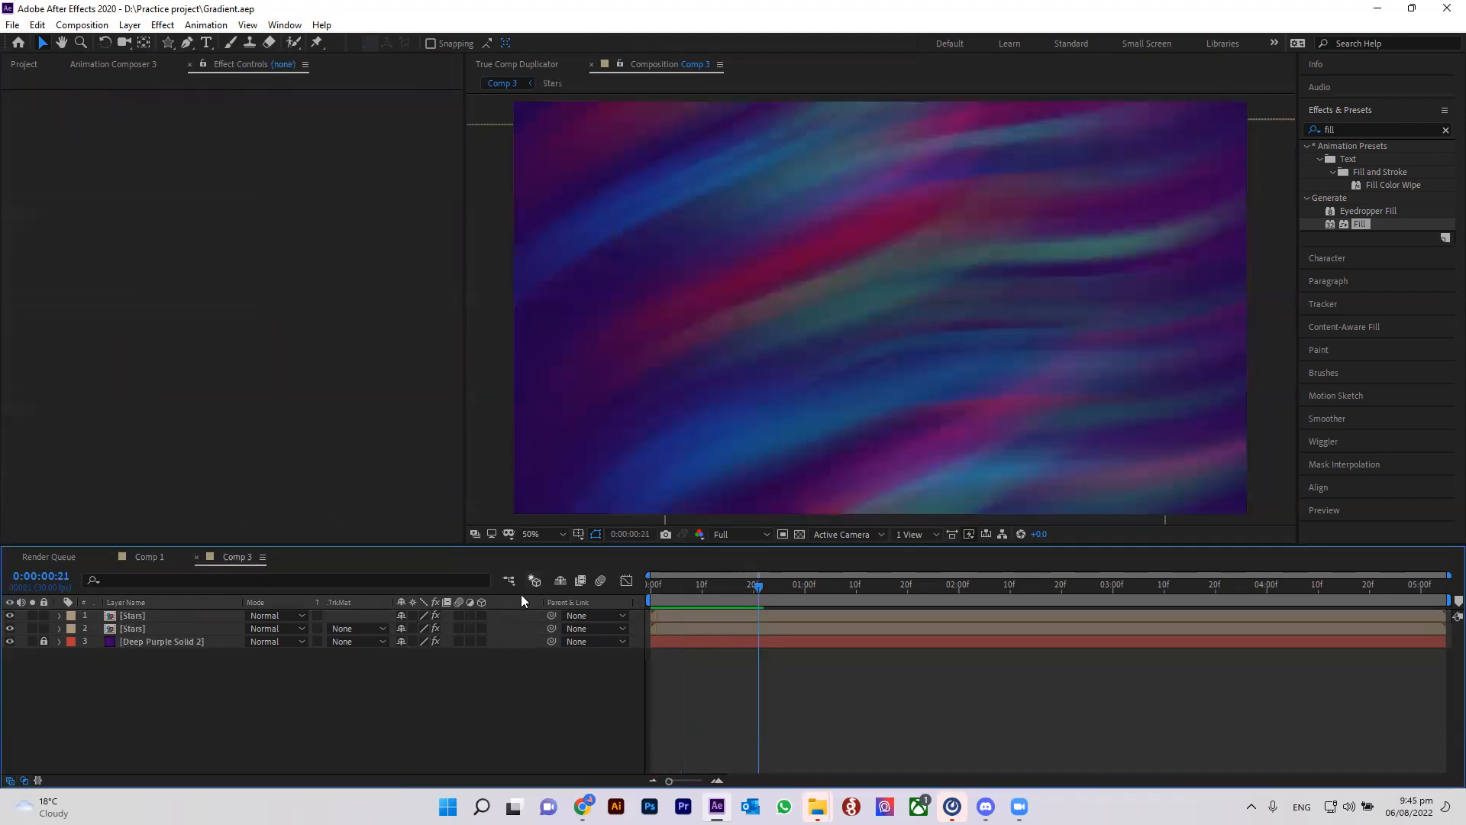
pyautogui.click(127, 627)
pyautogui.hotkey('ctrl', 'v')
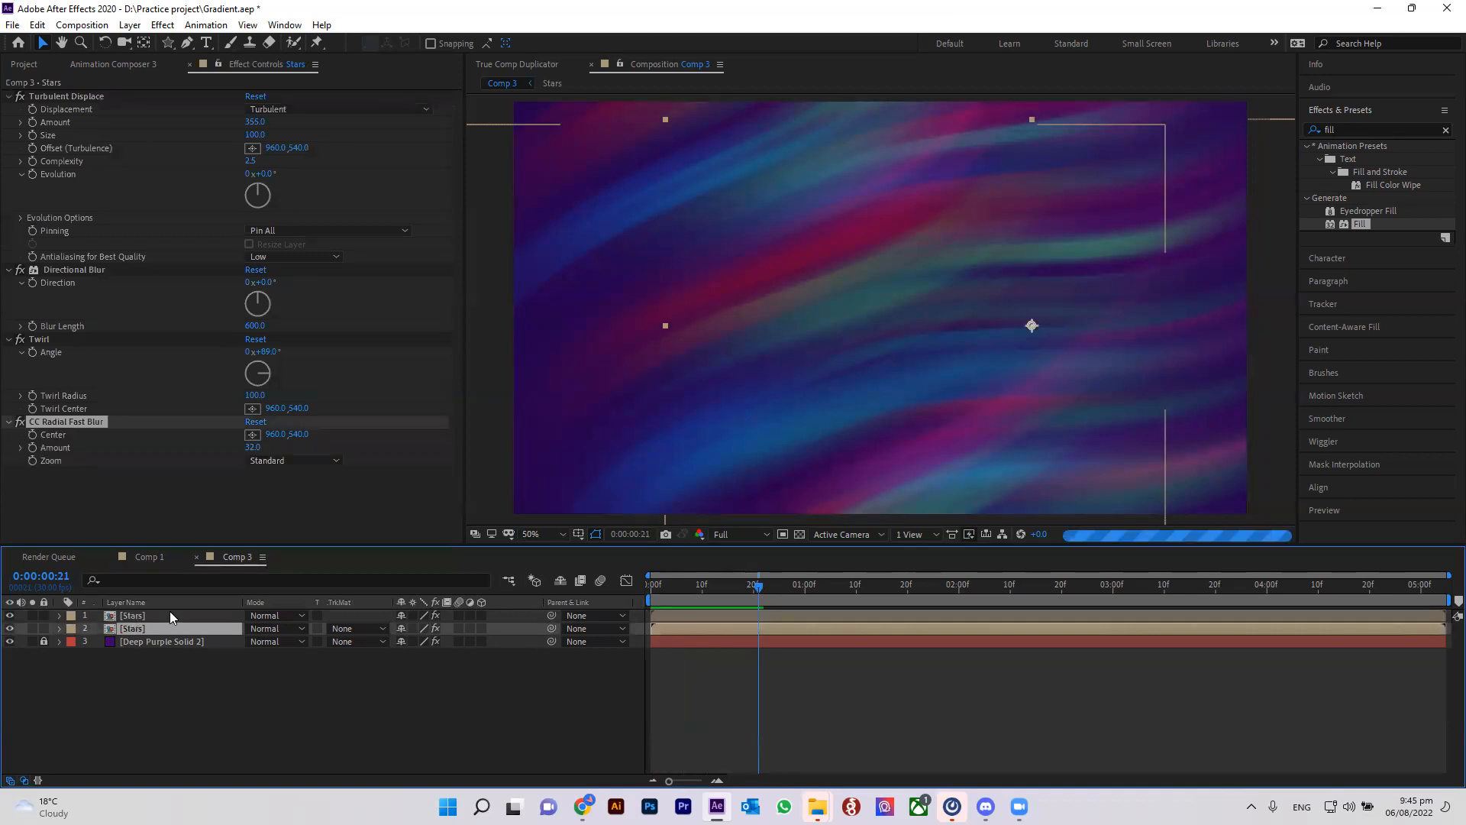
pyautogui.click(153, 614)
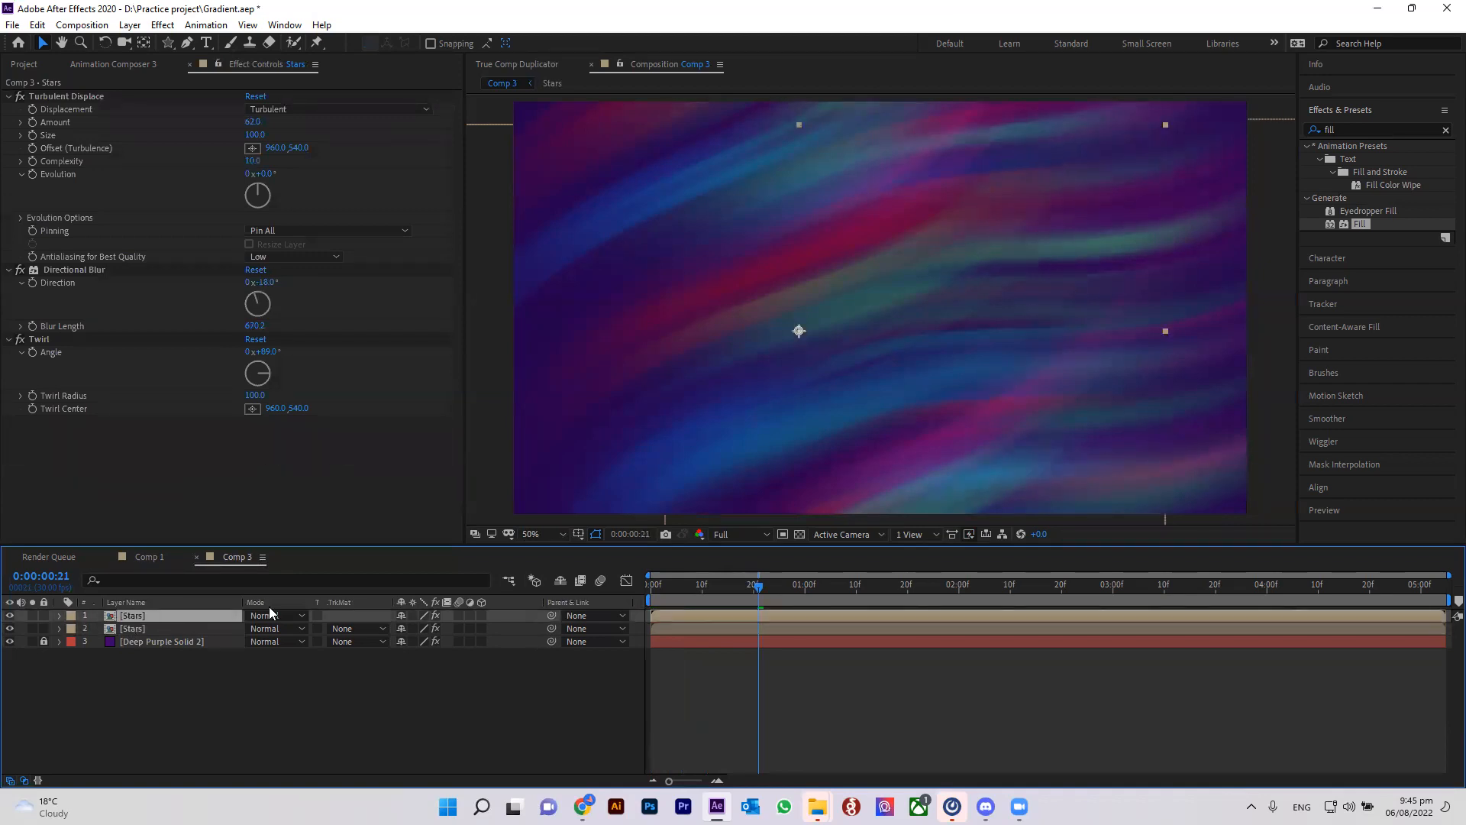
# Preview Comp 3 from the first frame with the radial blur applied.
pyautogui.moveTo(748, 588); pyautogui.dragTo(547, 570)
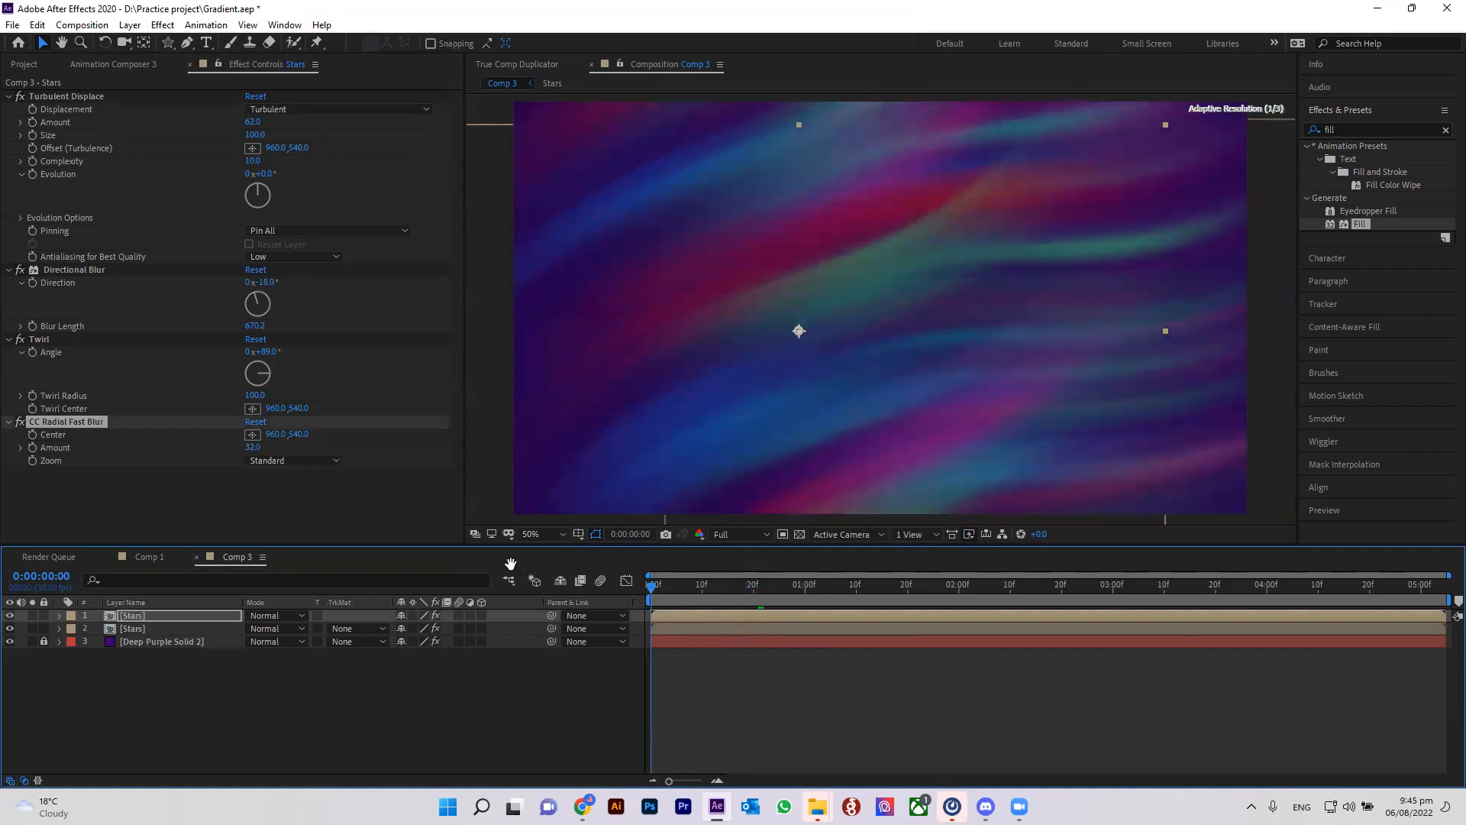
pyautogui.press('space')
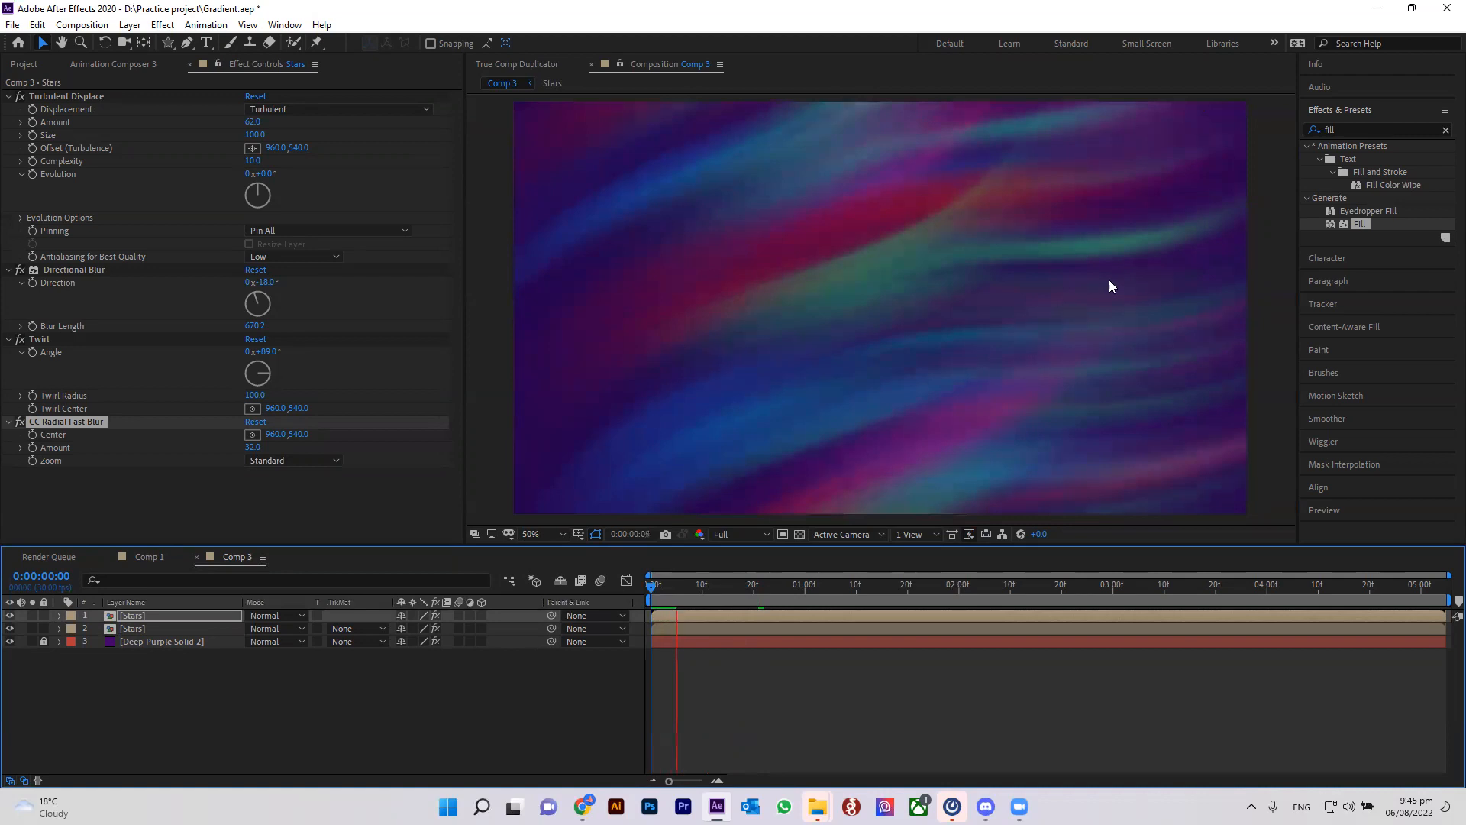
pyautogui.moveTo(684, 586); pyautogui.dragTo(643, 588)
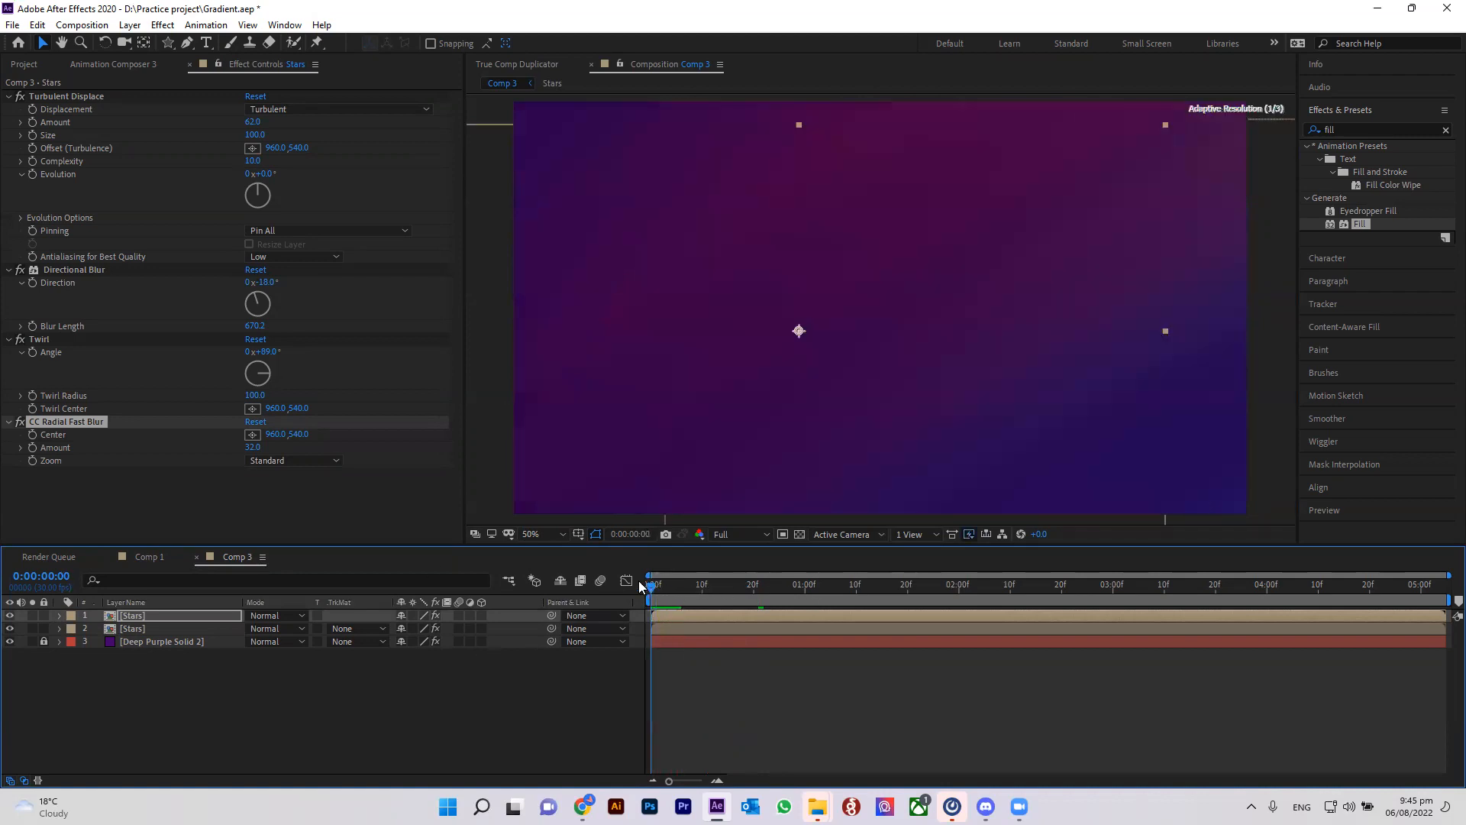
pyautogui.press('space')
pyautogui.press('space')
# Add a text layer reading "Liquid GRadient" over the gradient background in Comp 3.
pyautogui.hotkey('ctrl', 't')
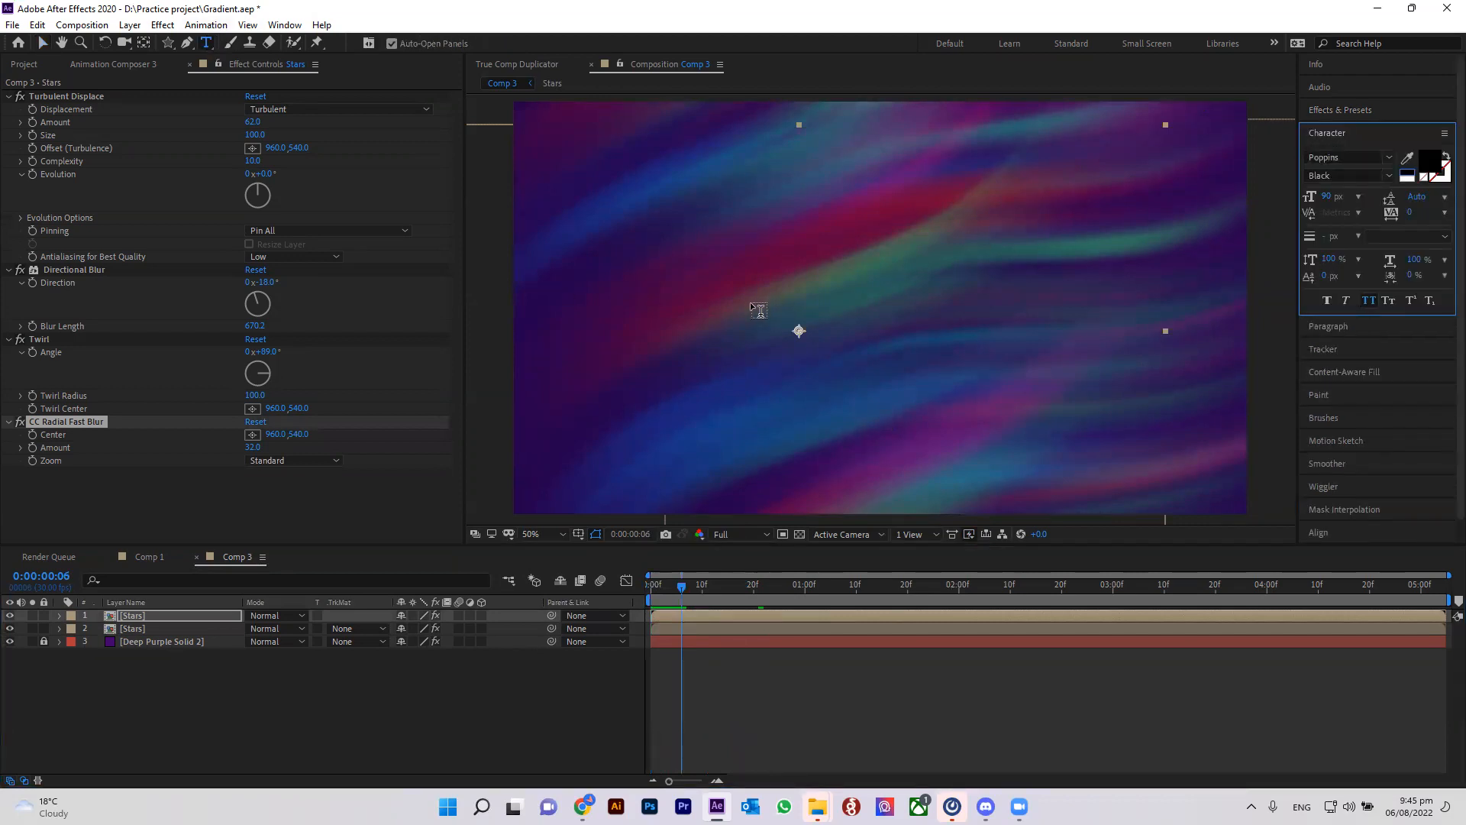
pyautogui.click(778, 292)
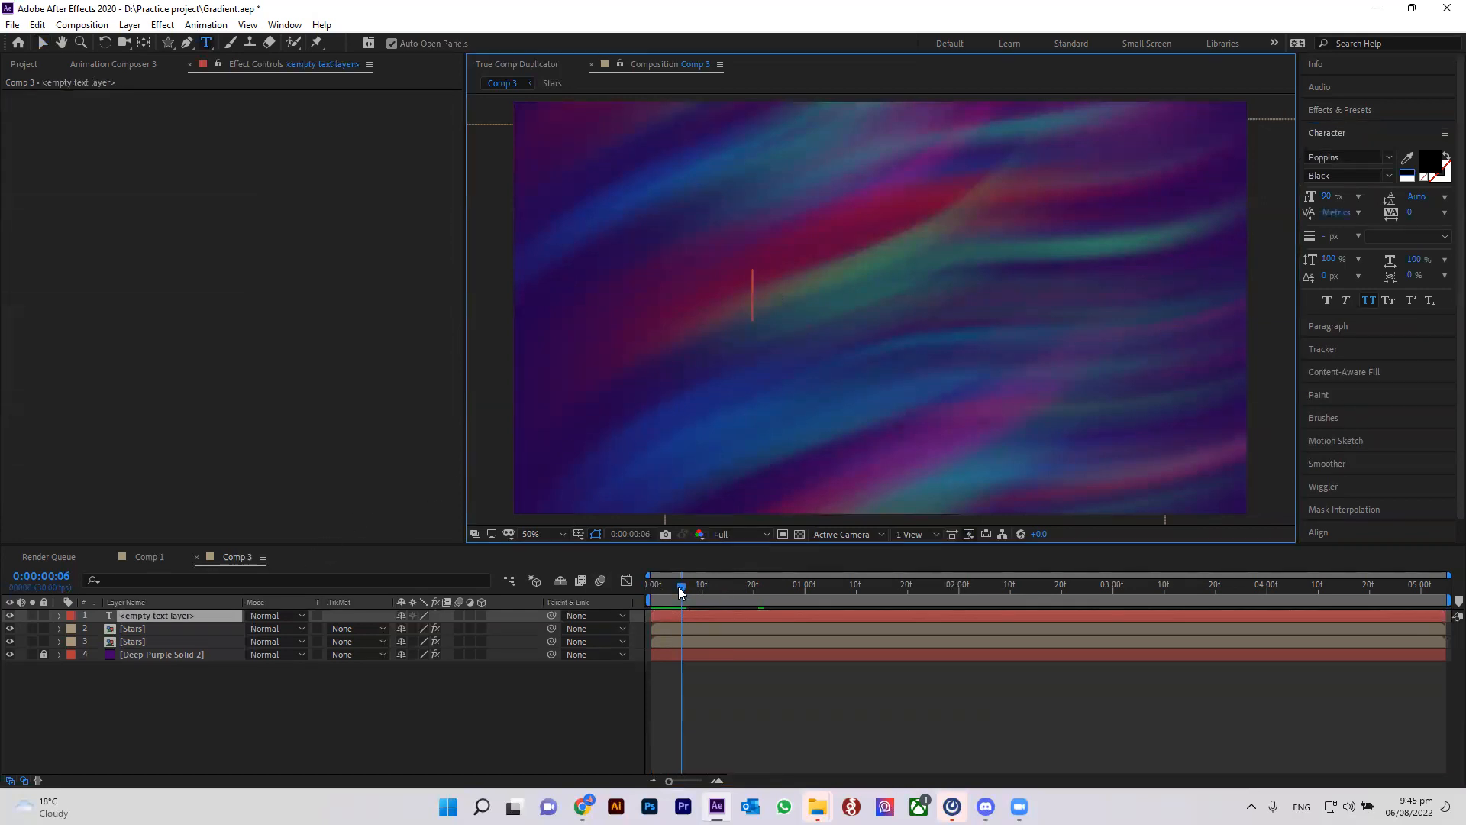
pyautogui.write('Liquid')
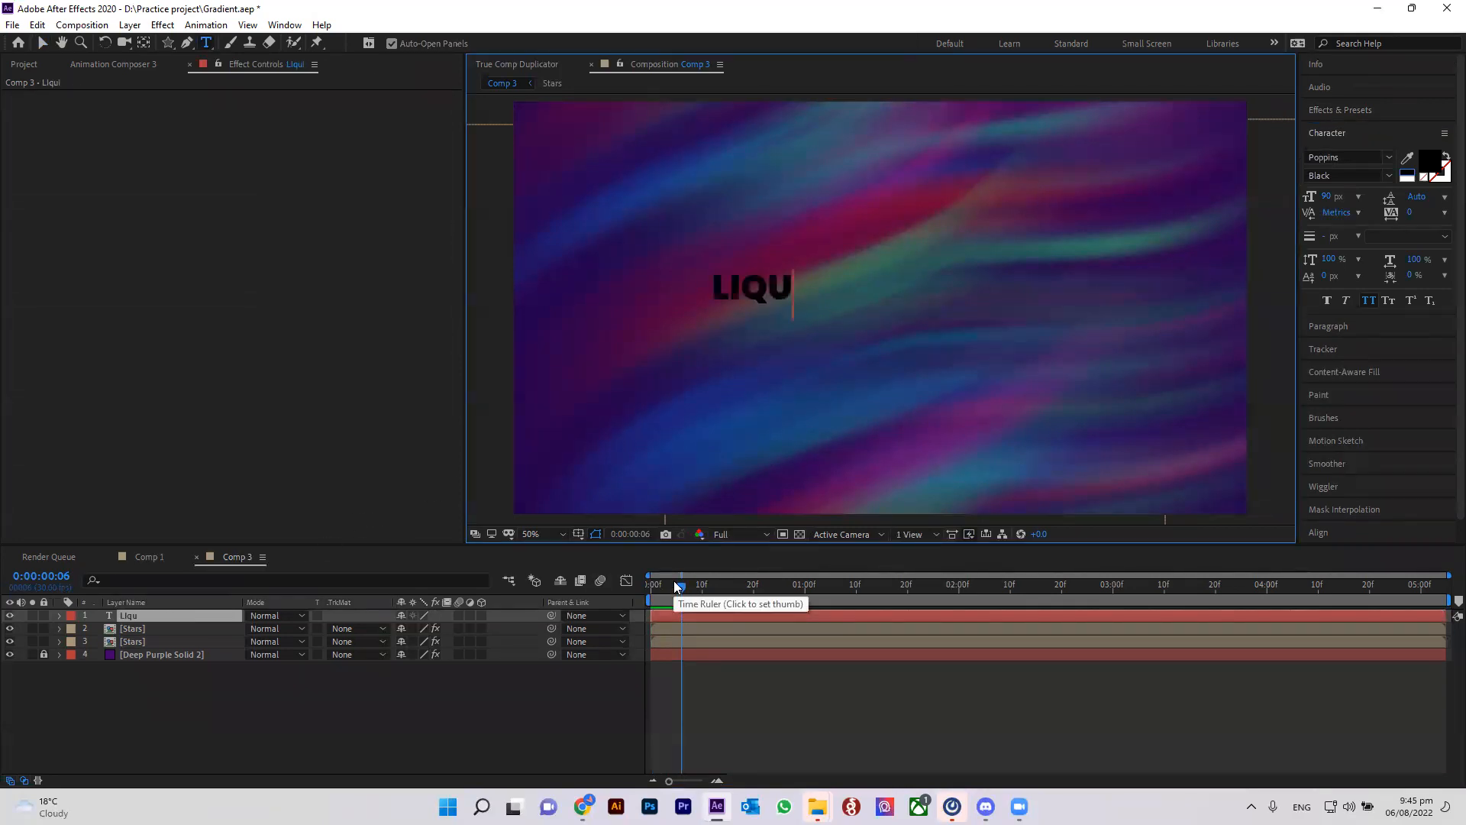
pyautogui.write(' GRadient')
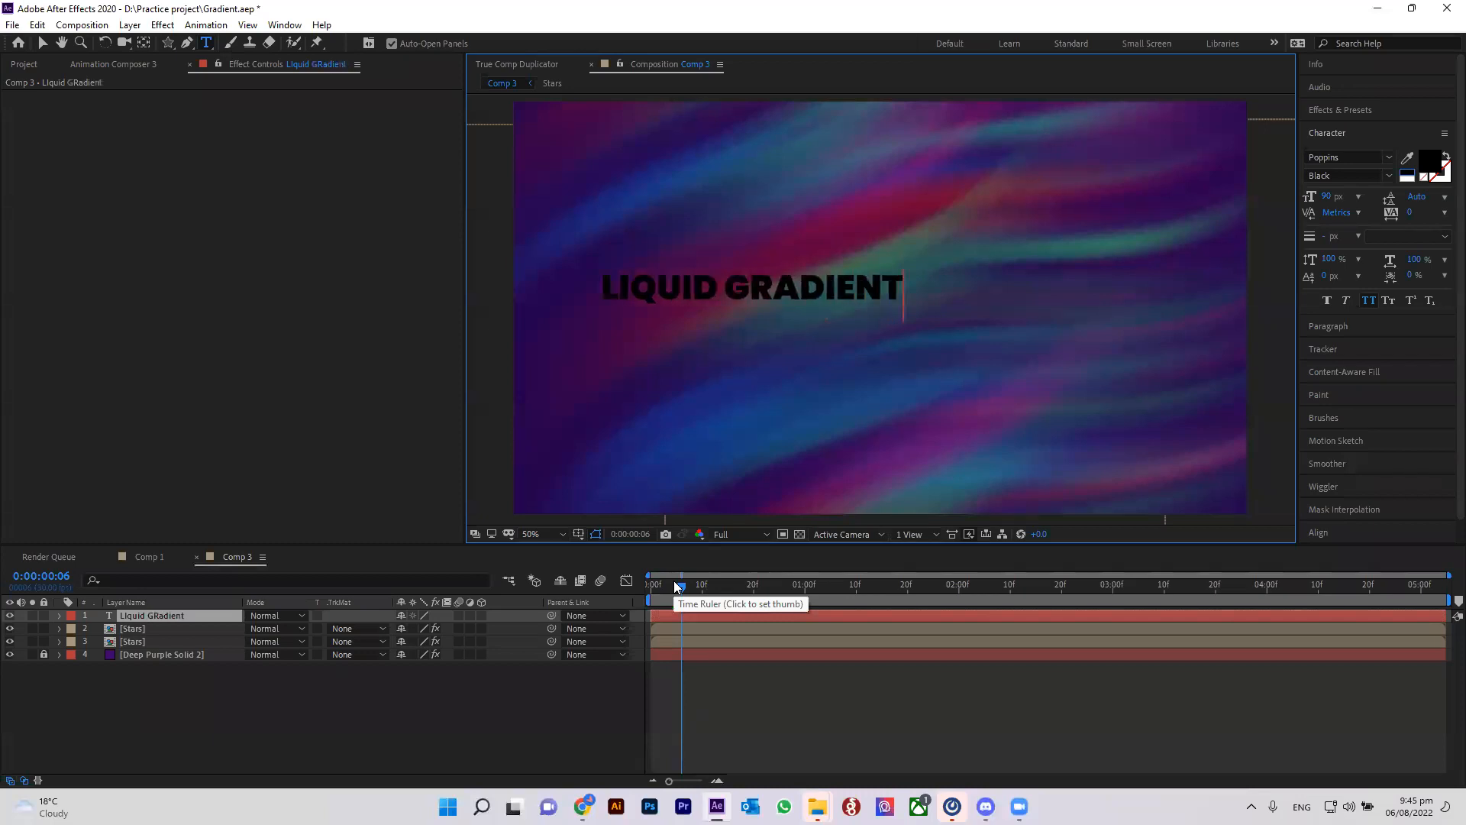
pyautogui.click(42, 43)
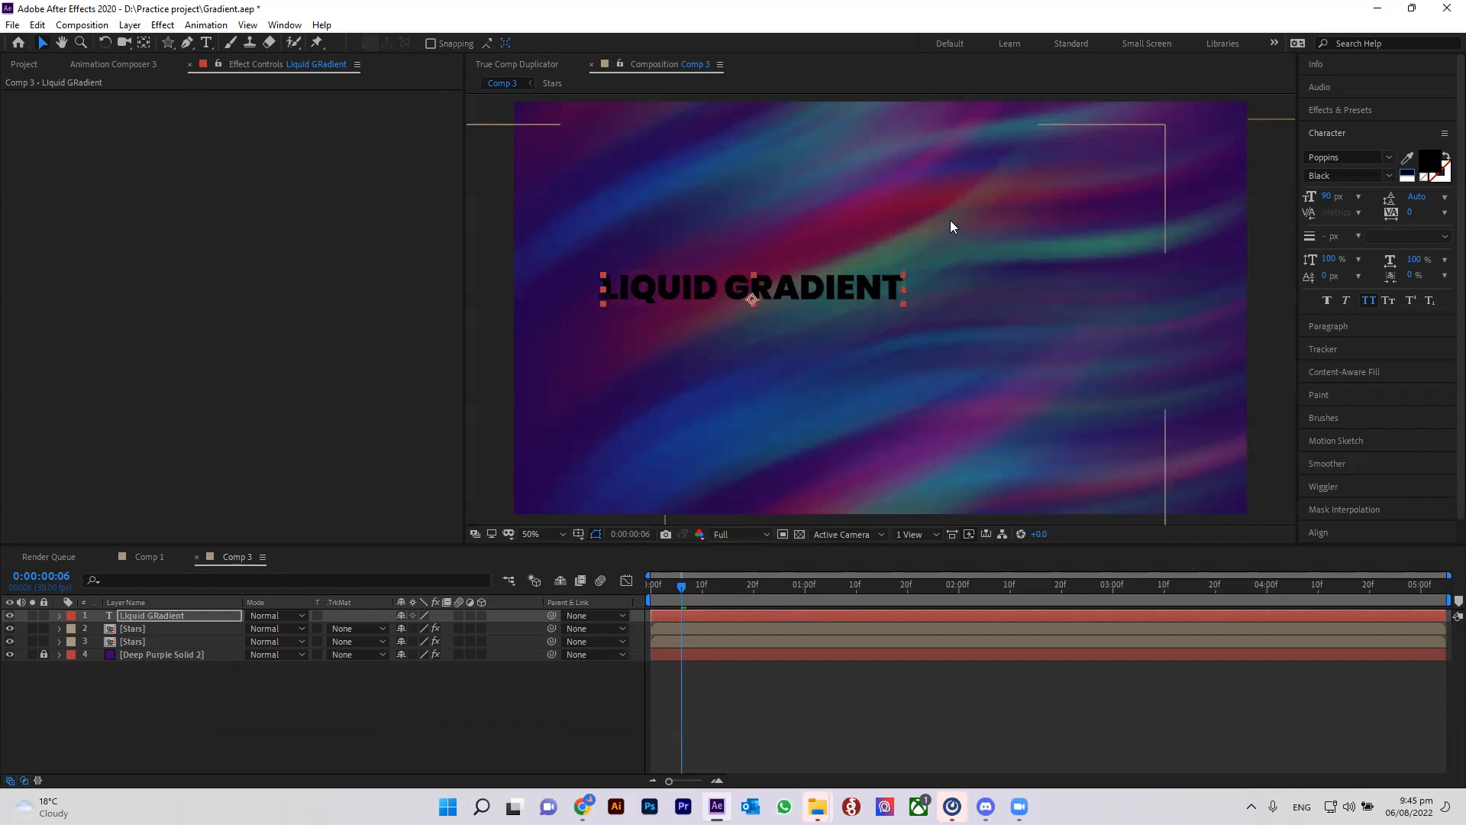
# Make the title white, move it to the horizontal middle of the frame, and set its font size to 139 px.
pyautogui.click(1406, 173)
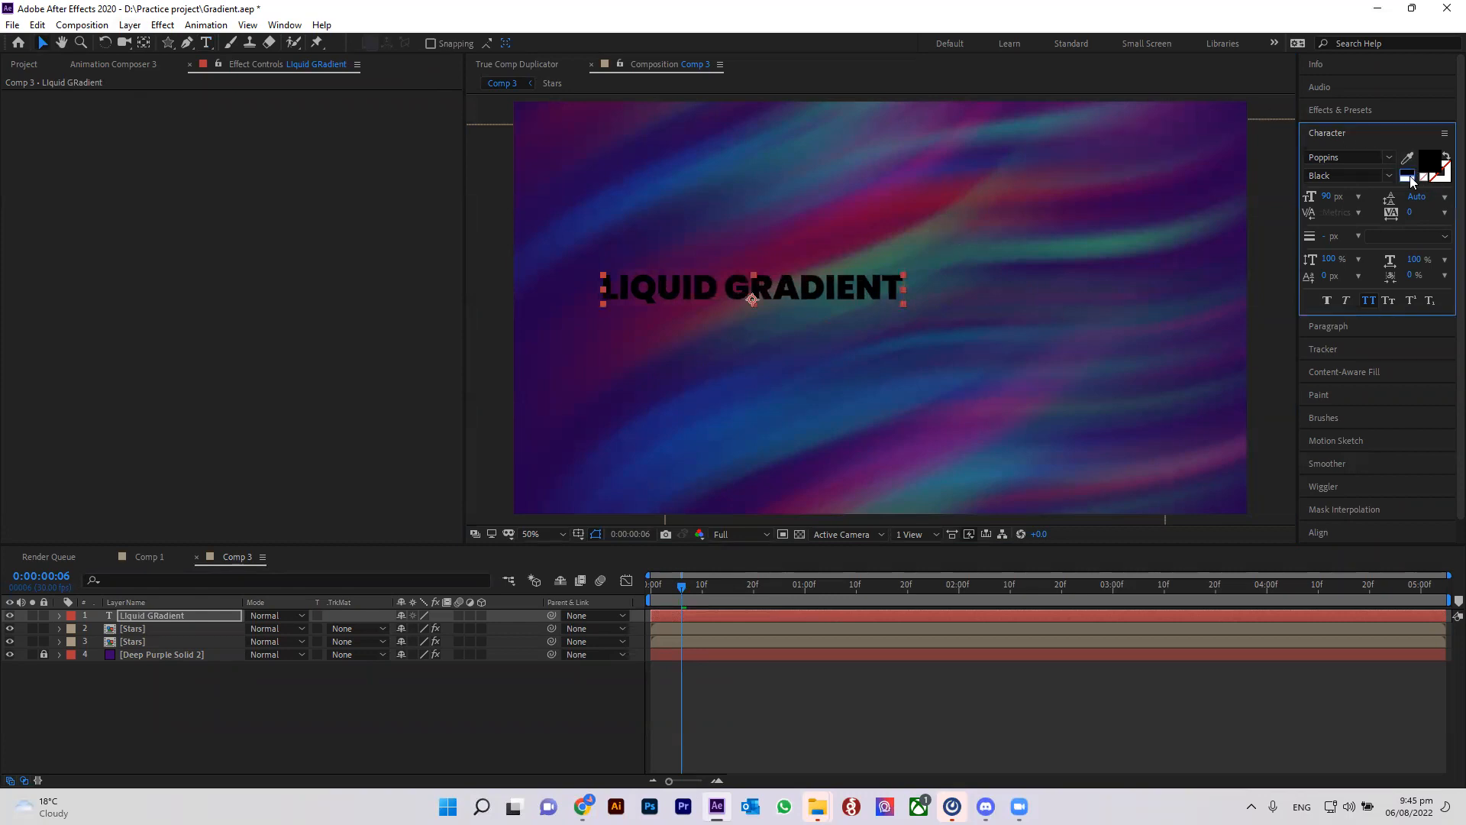
pyautogui.moveTo(753, 304); pyautogui.dragTo(873, 303)
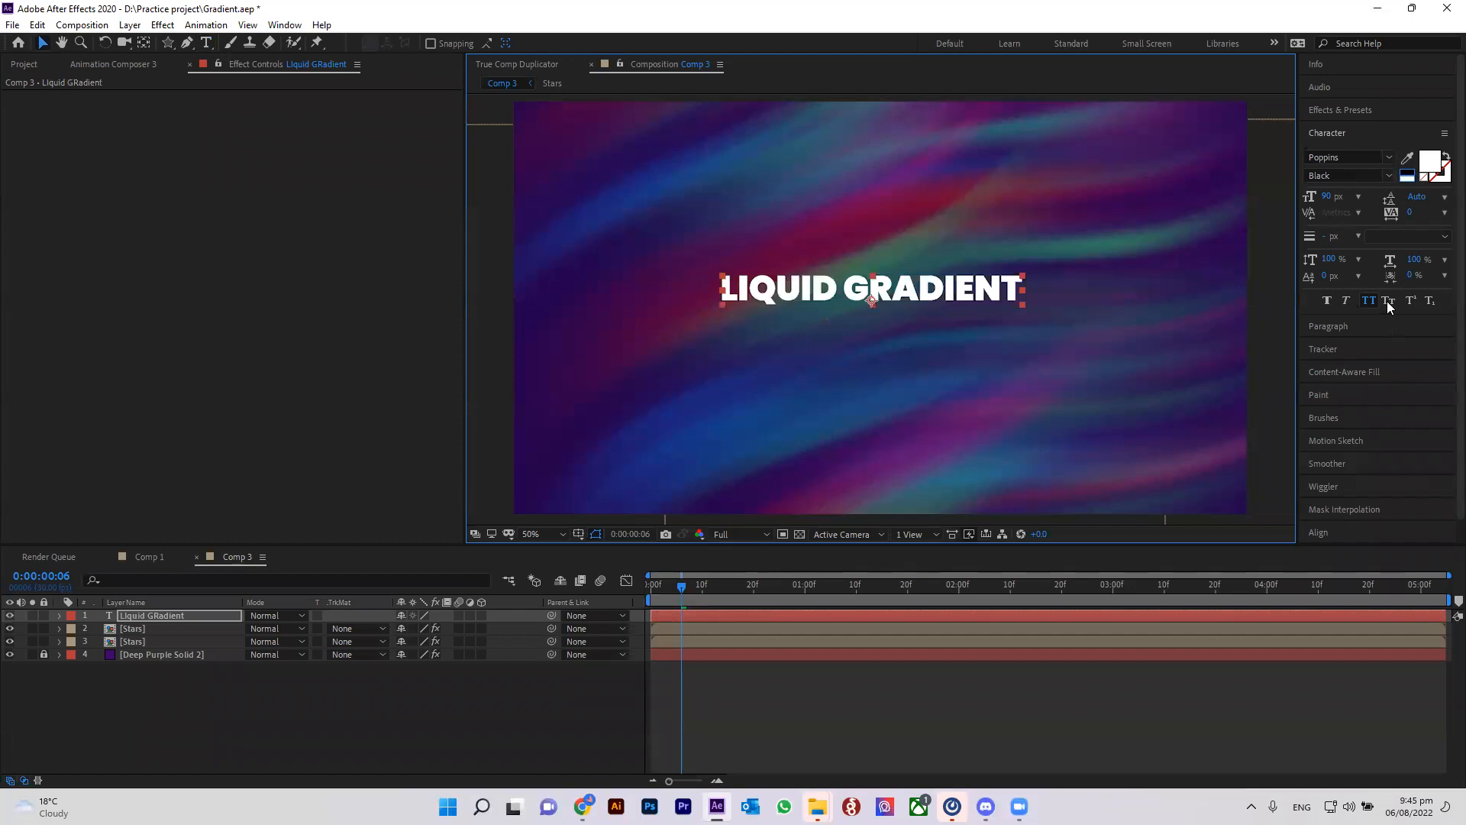
pyautogui.moveTo(1327, 198); pyautogui.dragTo(1367, 200)
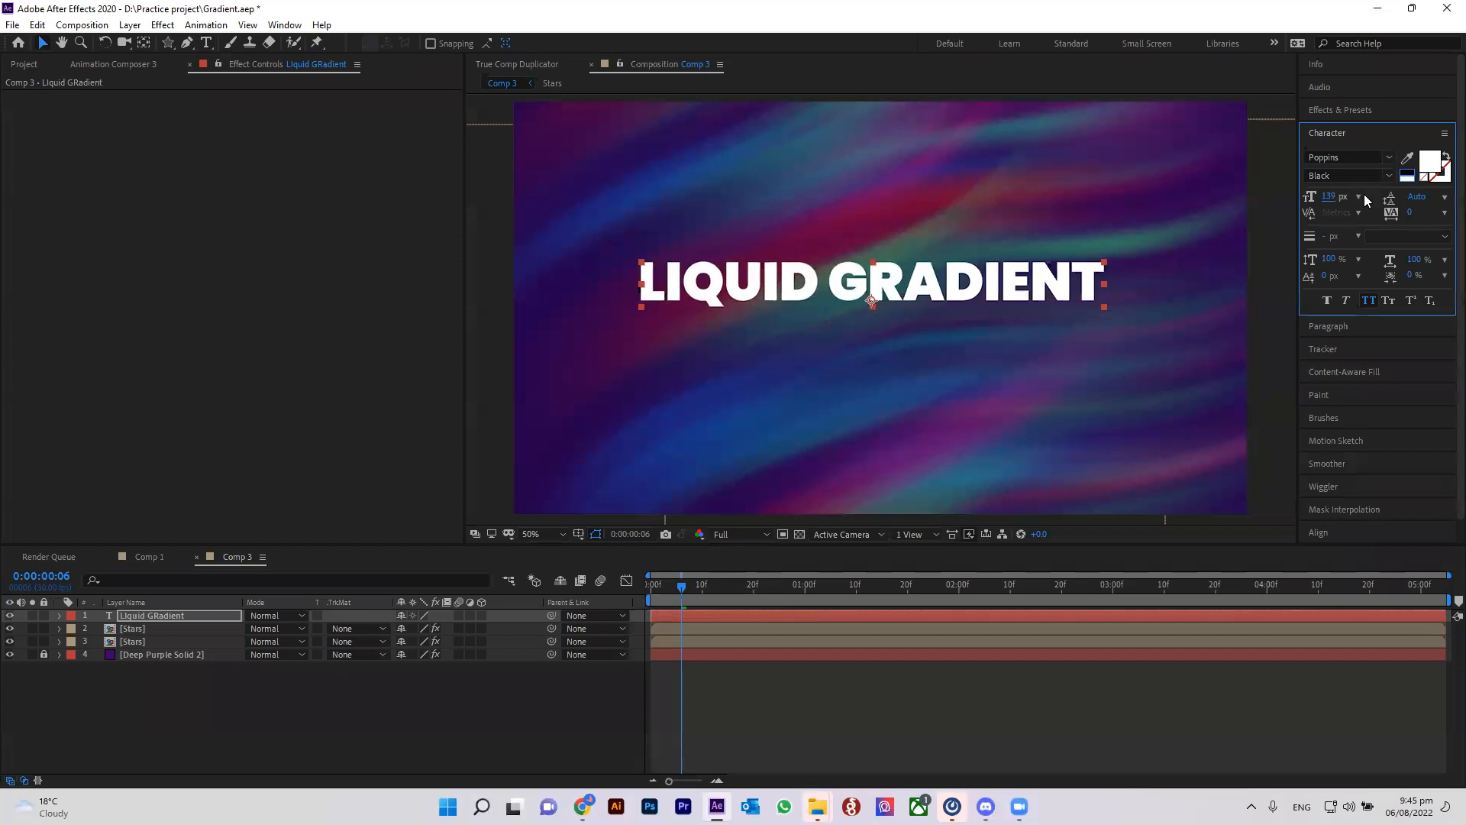
# Break the title into two lines before "GRADIENT" and set its leading to 149 px.
pyautogui.doubleClick(872, 288)
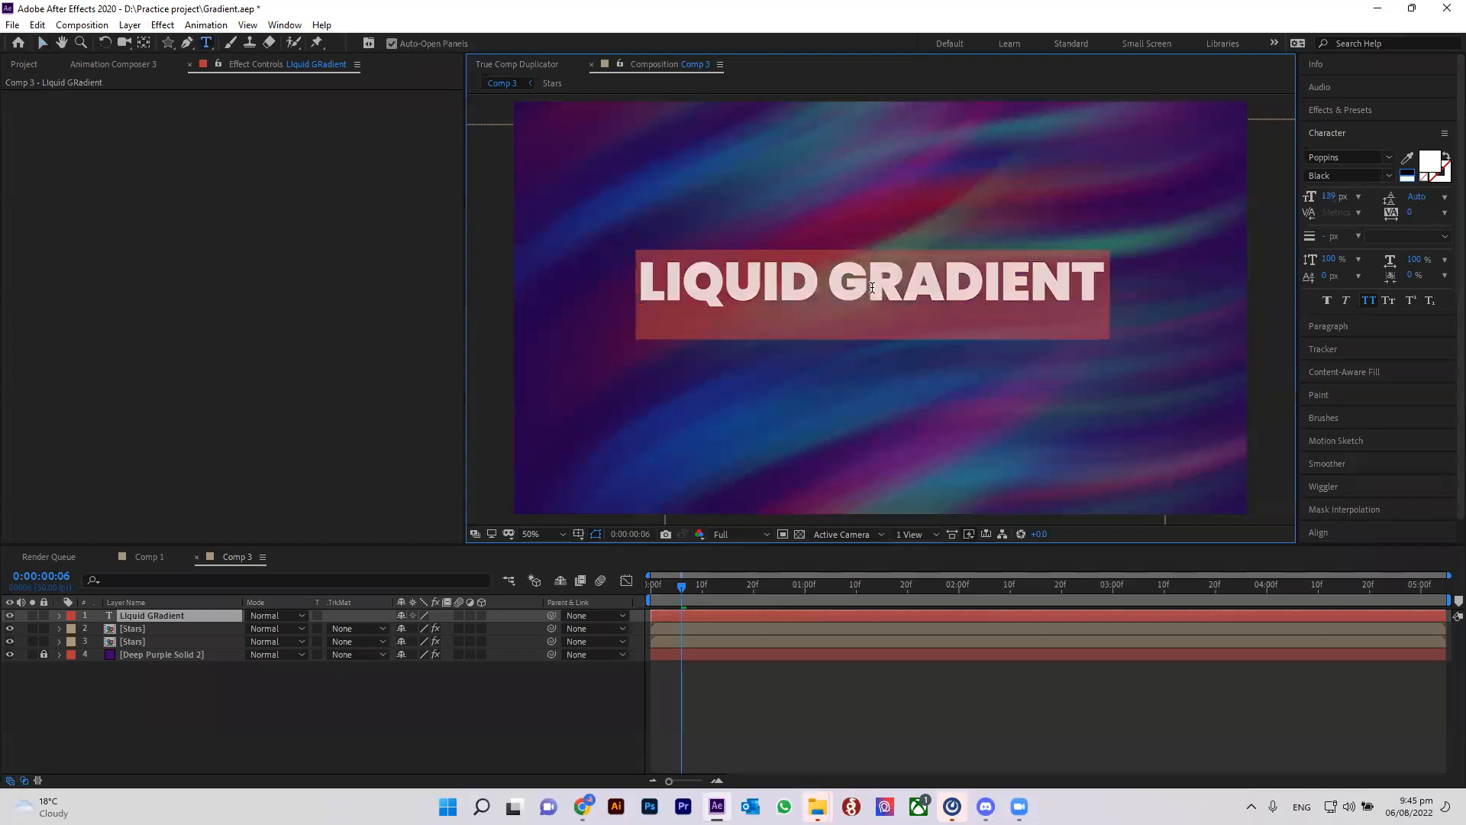
pyautogui.click(828, 279)
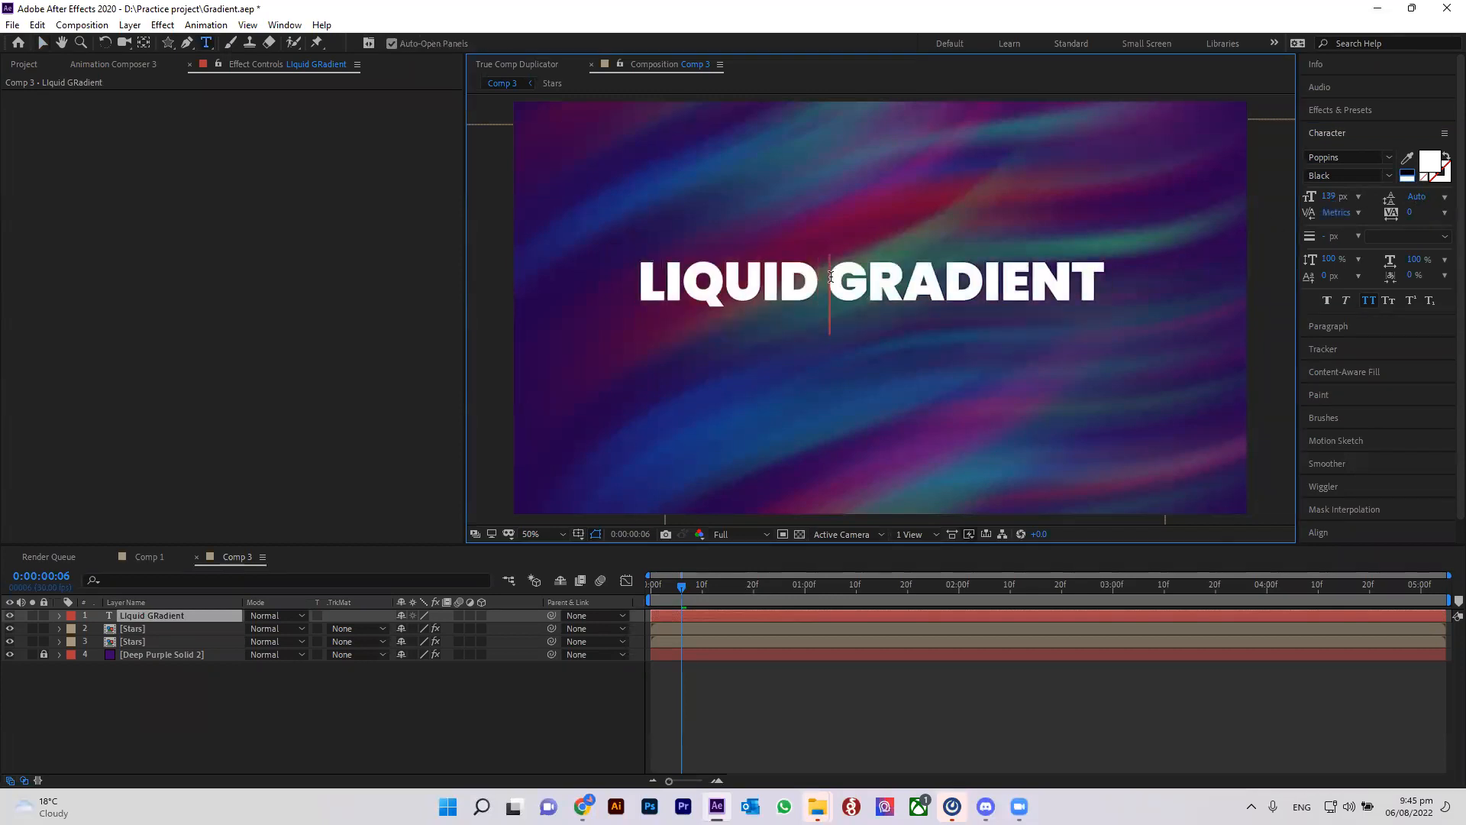
pyautogui.press('Return')
pyautogui.hotkey('ctrl', 'a')
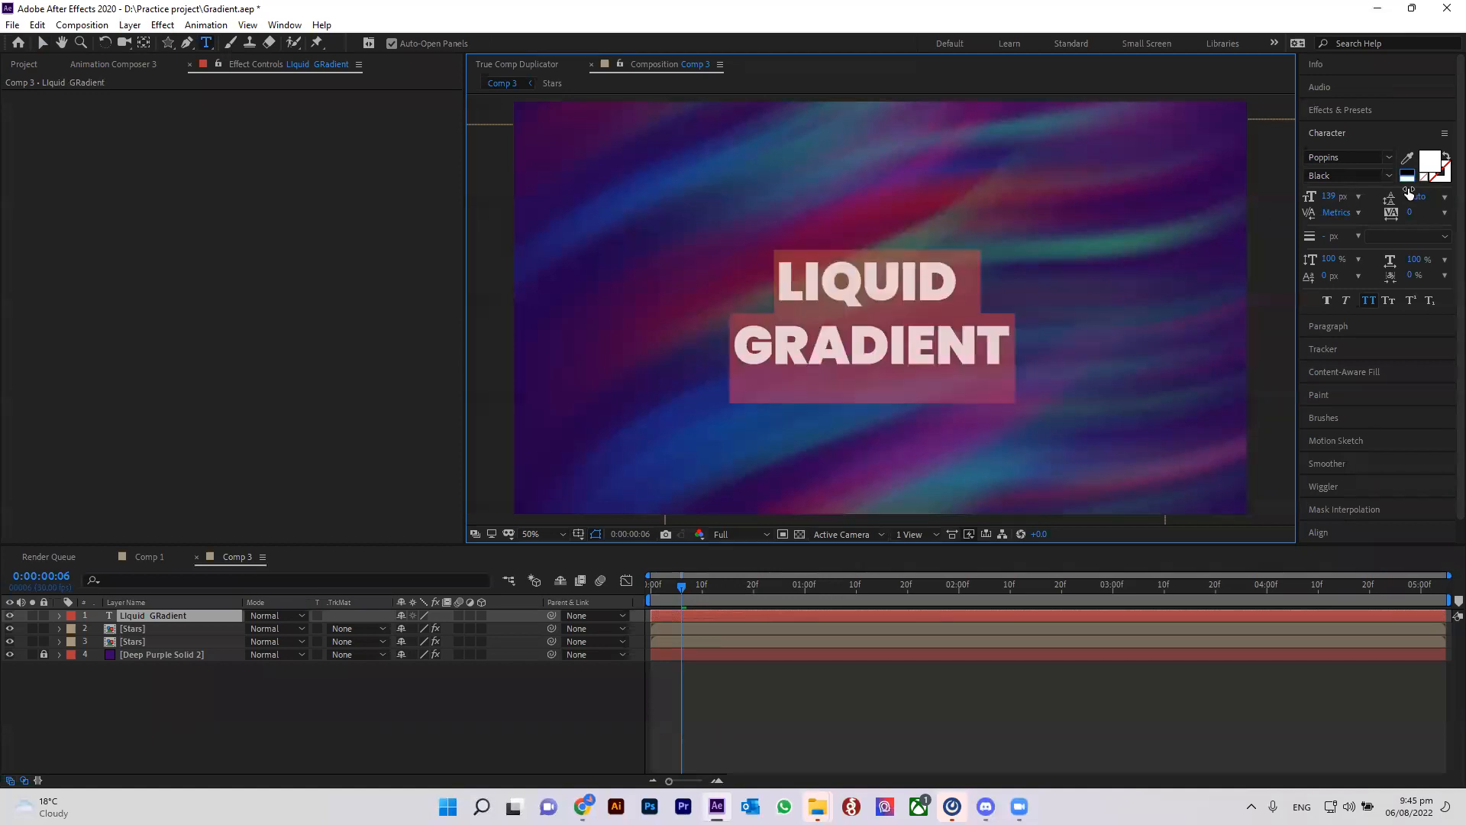
pyautogui.moveTo(1418, 196)
pyautogui.mouseDown()
pyautogui.moveTo(1392, 197)
pyautogui.moveTo(1450, 197)
pyautogui.moveTo(1408, 205)
pyautogui.mouseUp()
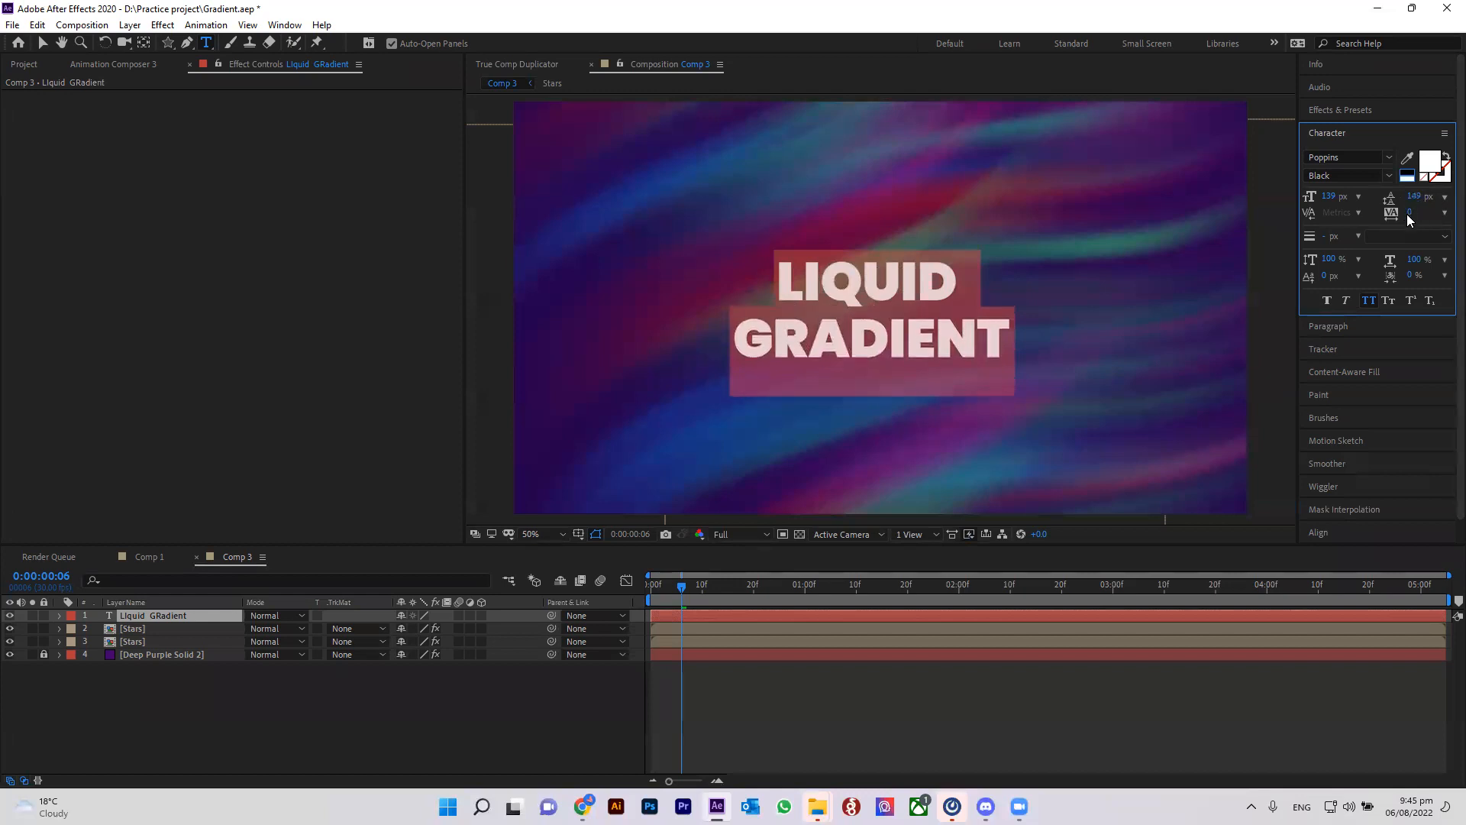
pyautogui.moveTo(1411, 213)
pyautogui.mouseDown()
pyautogui.moveTo(1460, 214)
pyautogui.moveTo(1423, 214)
pyautogui.mouseUp()
pyautogui.hotkey('ctrl', 'z')
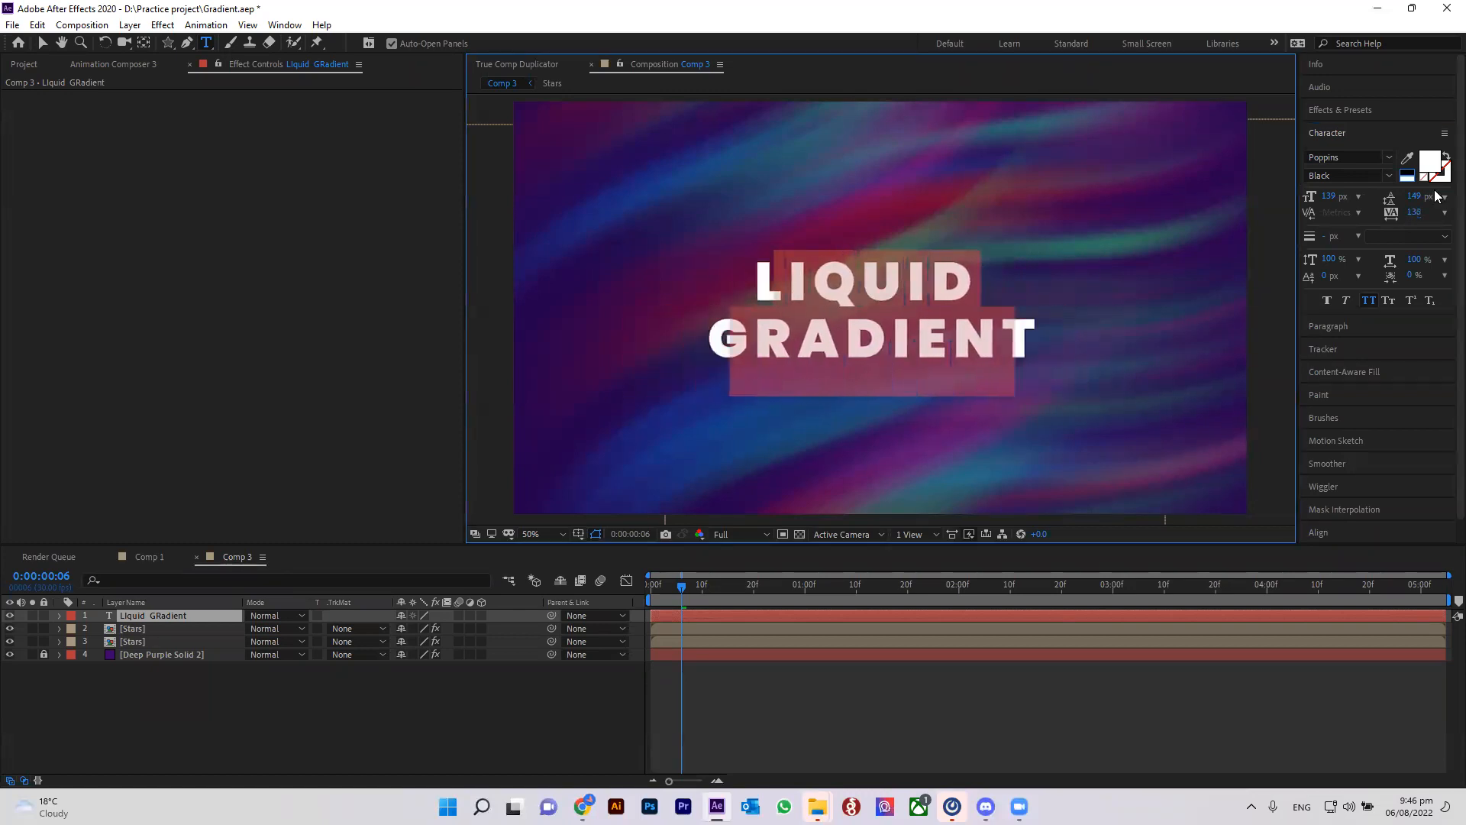
# Return to the first frame and add a Tracking animator to the title's text layer.
pyautogui.moveTo(669, 590); pyautogui.dragTo(626, 594)
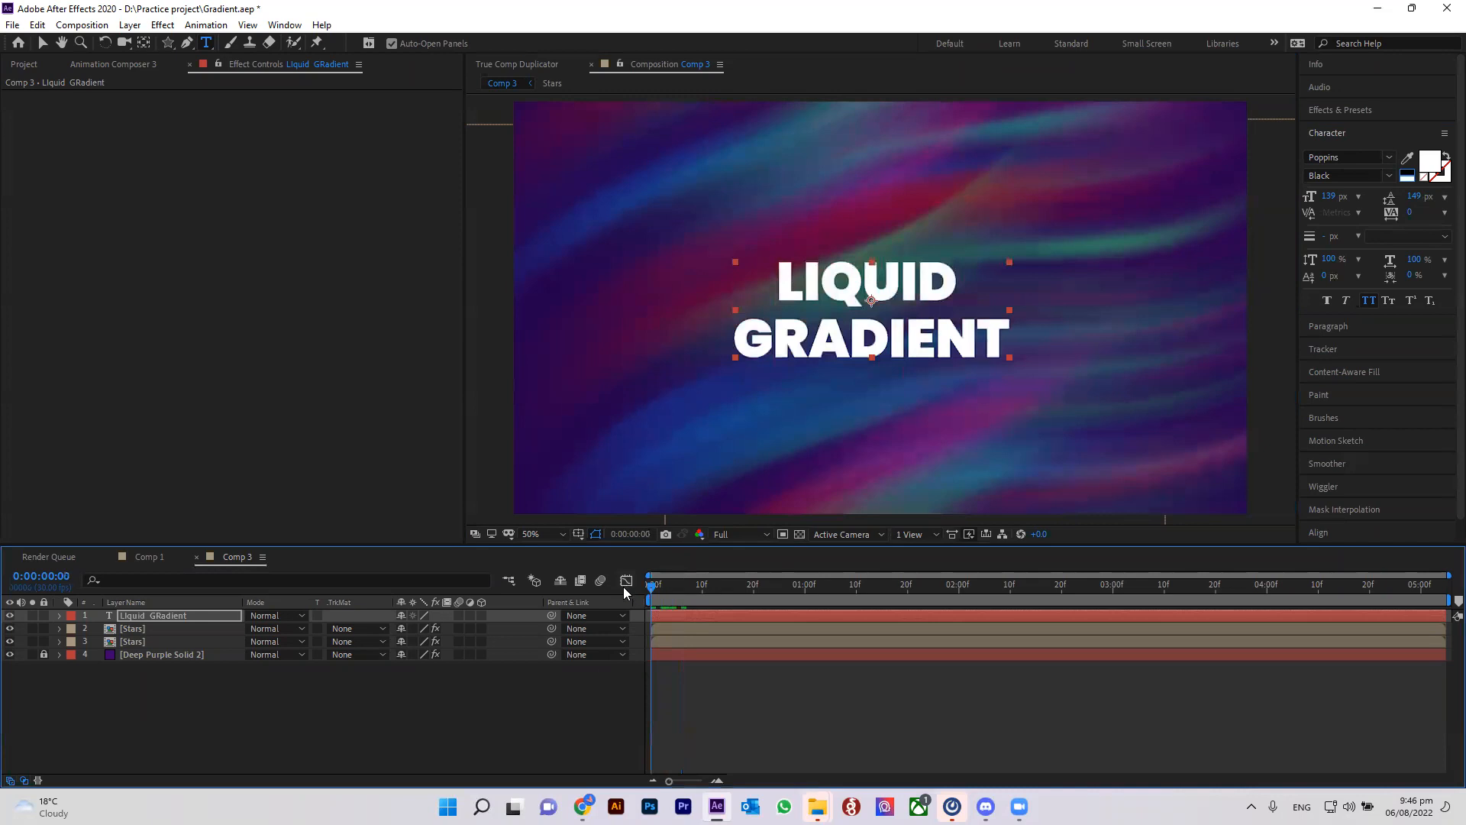
pyautogui.click(60, 615)
pyautogui.click(527, 631)
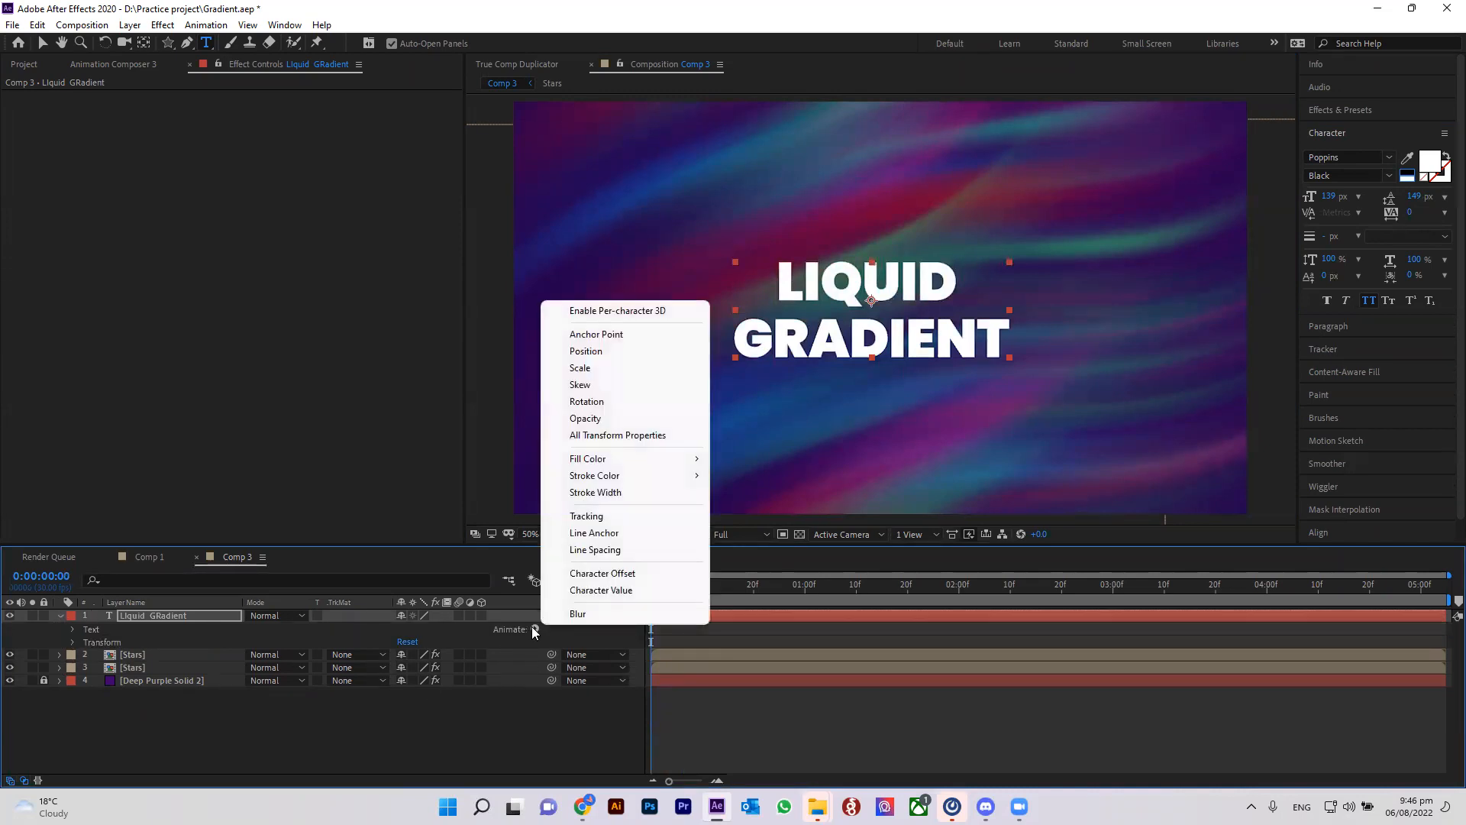
pyautogui.click(641, 515)
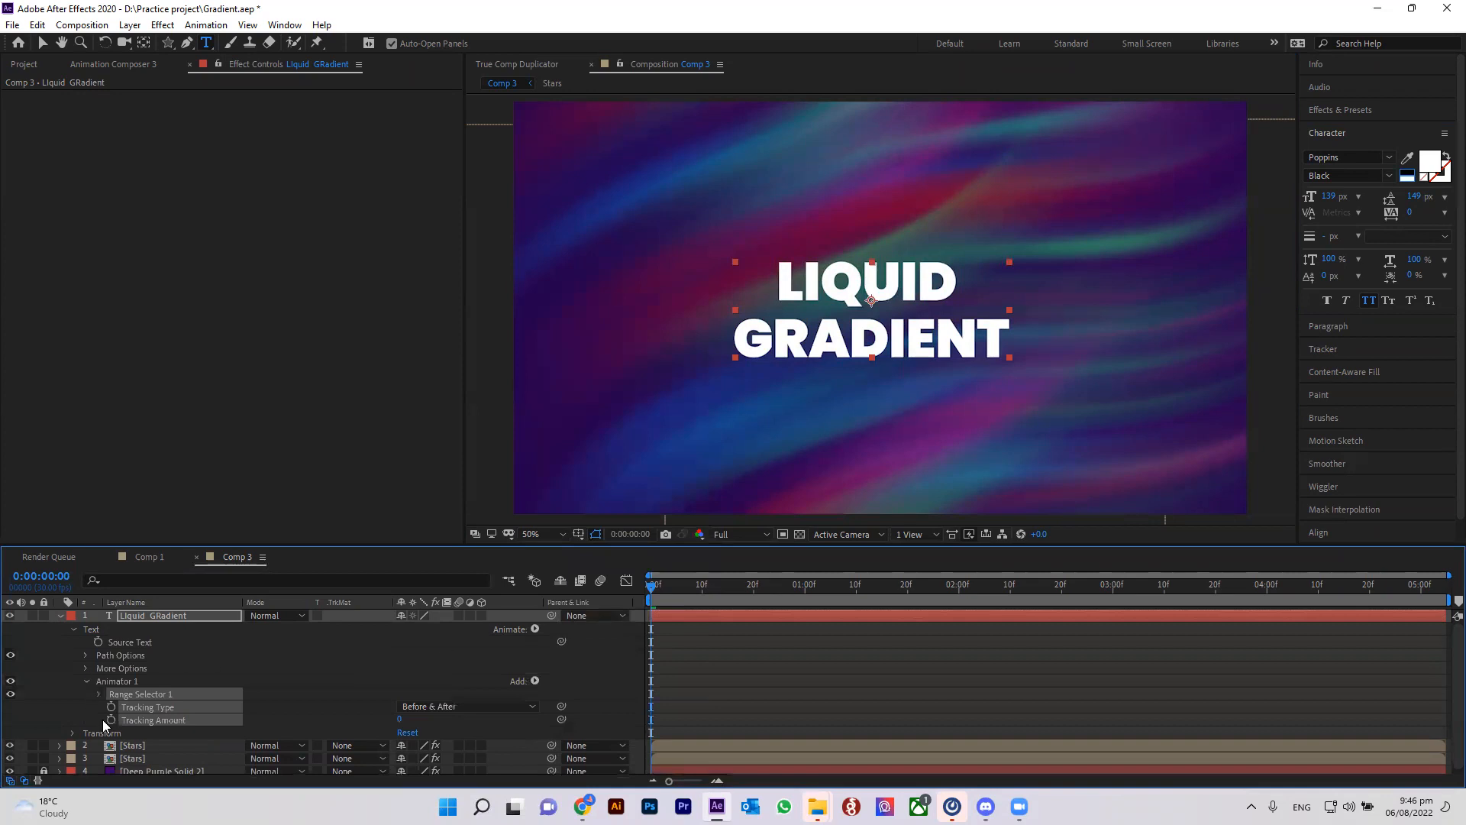
pyautogui.click(336, 725)
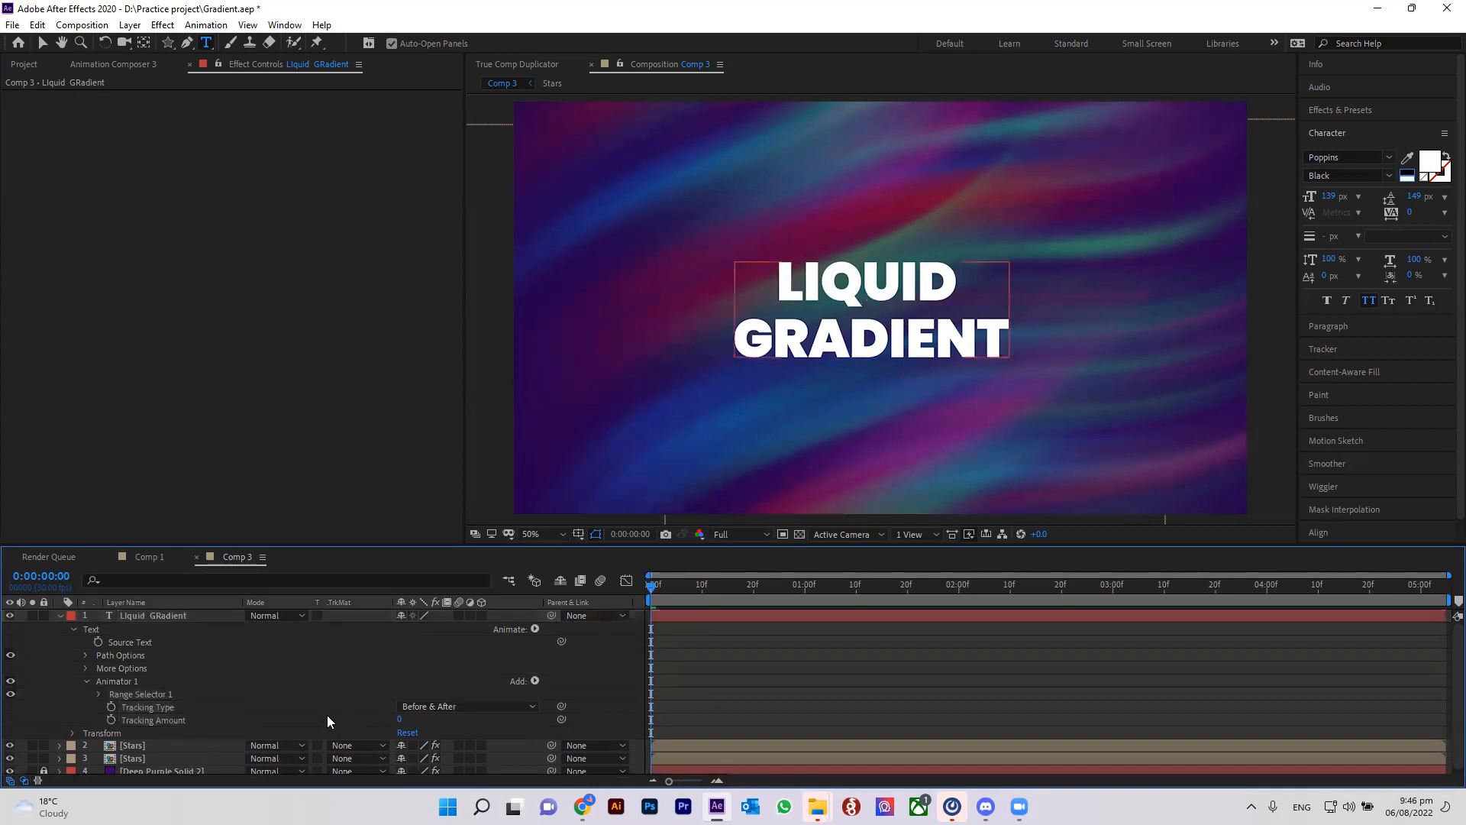
pyautogui.click(111, 706)
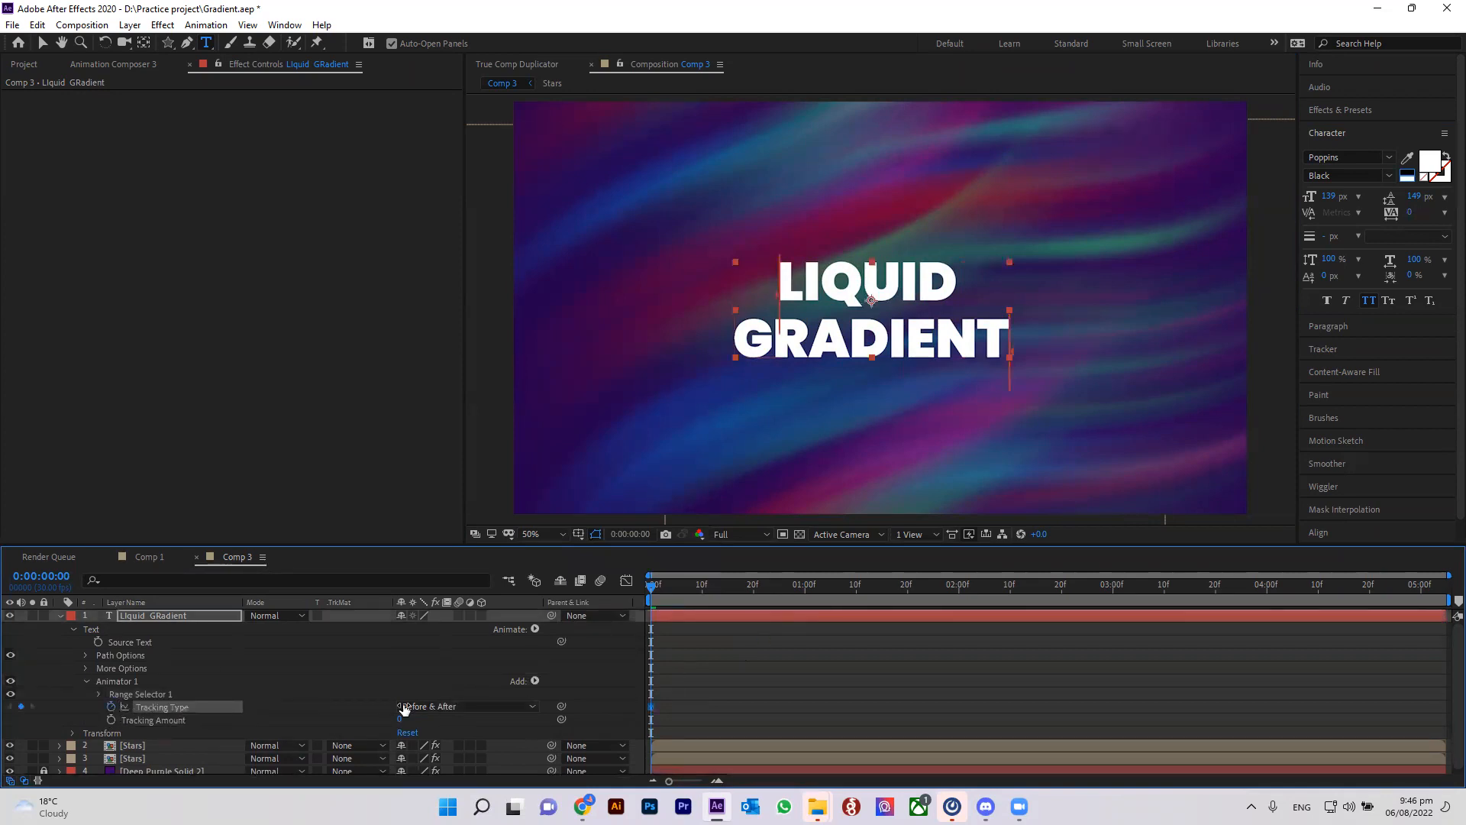
pyautogui.moveTo(398, 719); pyautogui.dragTo(494, 720)
pyautogui.moveTo(653, 588); pyautogui.dragTo(806, 603)
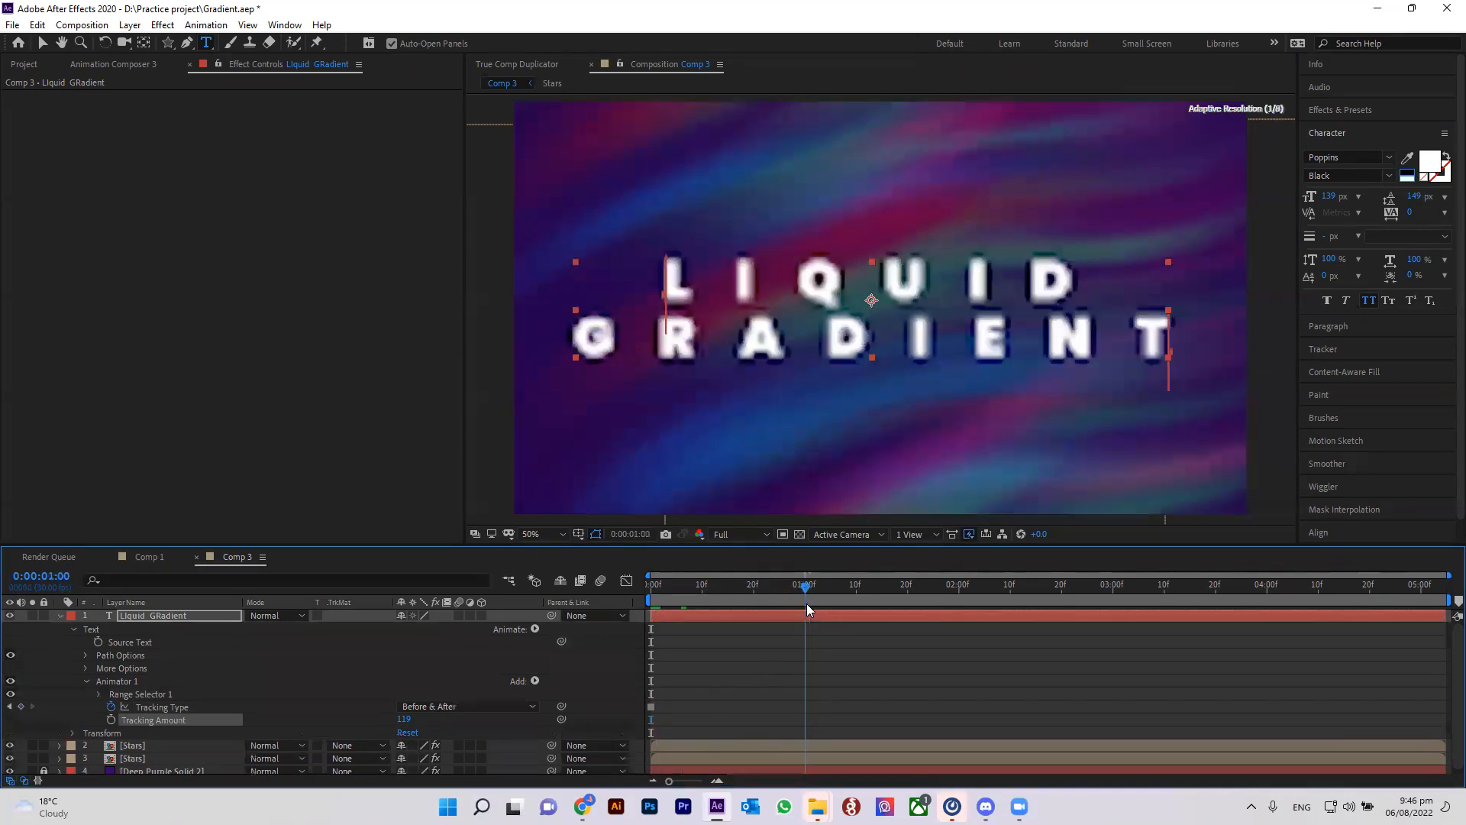
pyautogui.moveTo(404, 720); pyautogui.dragTo(355, 722)
pyautogui.click(403, 719)
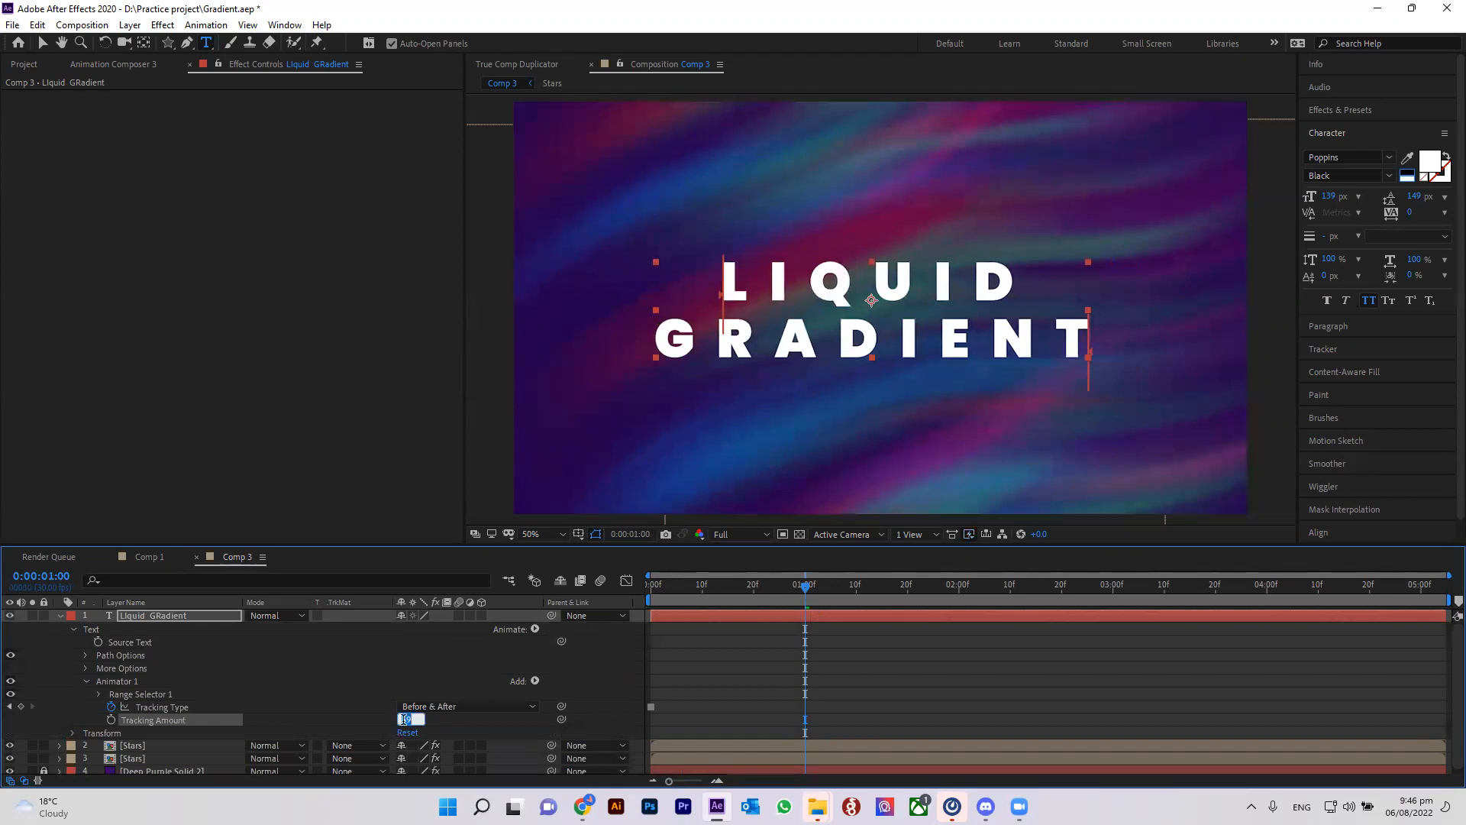
pyautogui.press('Return')
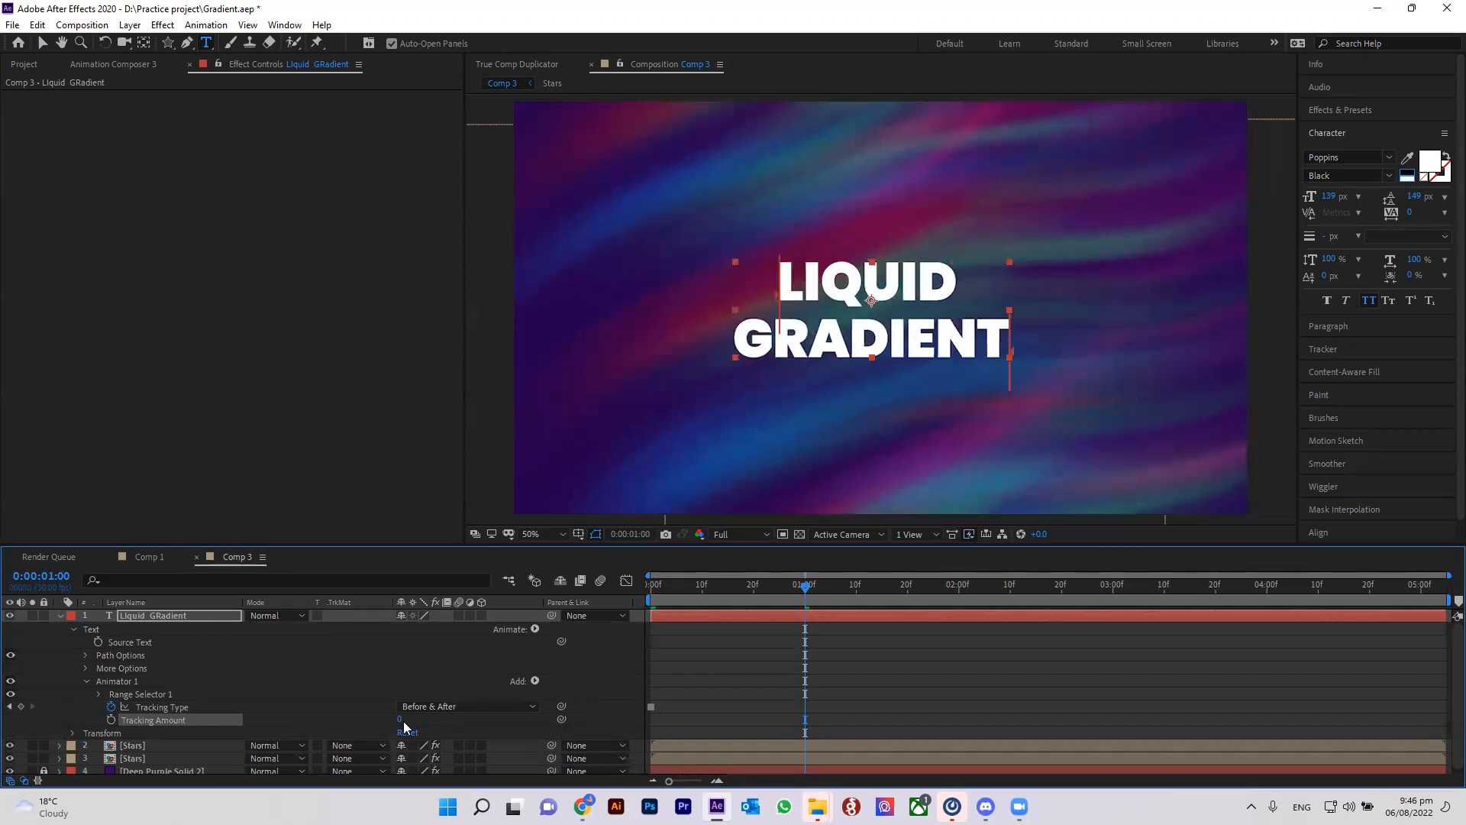
pyautogui.moveTo(730, 590); pyautogui.dragTo(643, 591)
pyautogui.hotkey('ctrl', 'z')
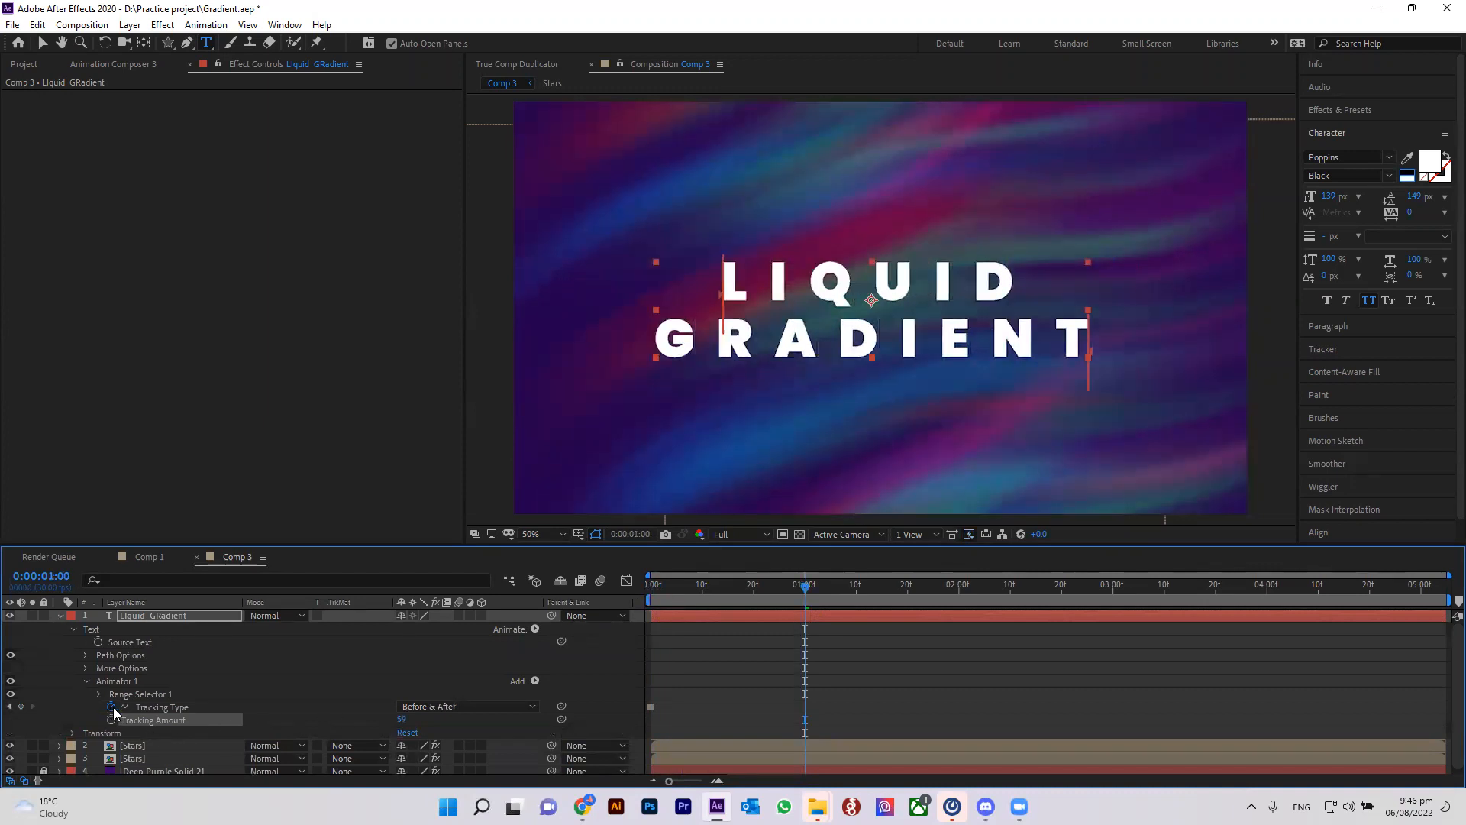
pyautogui.click(111, 707)
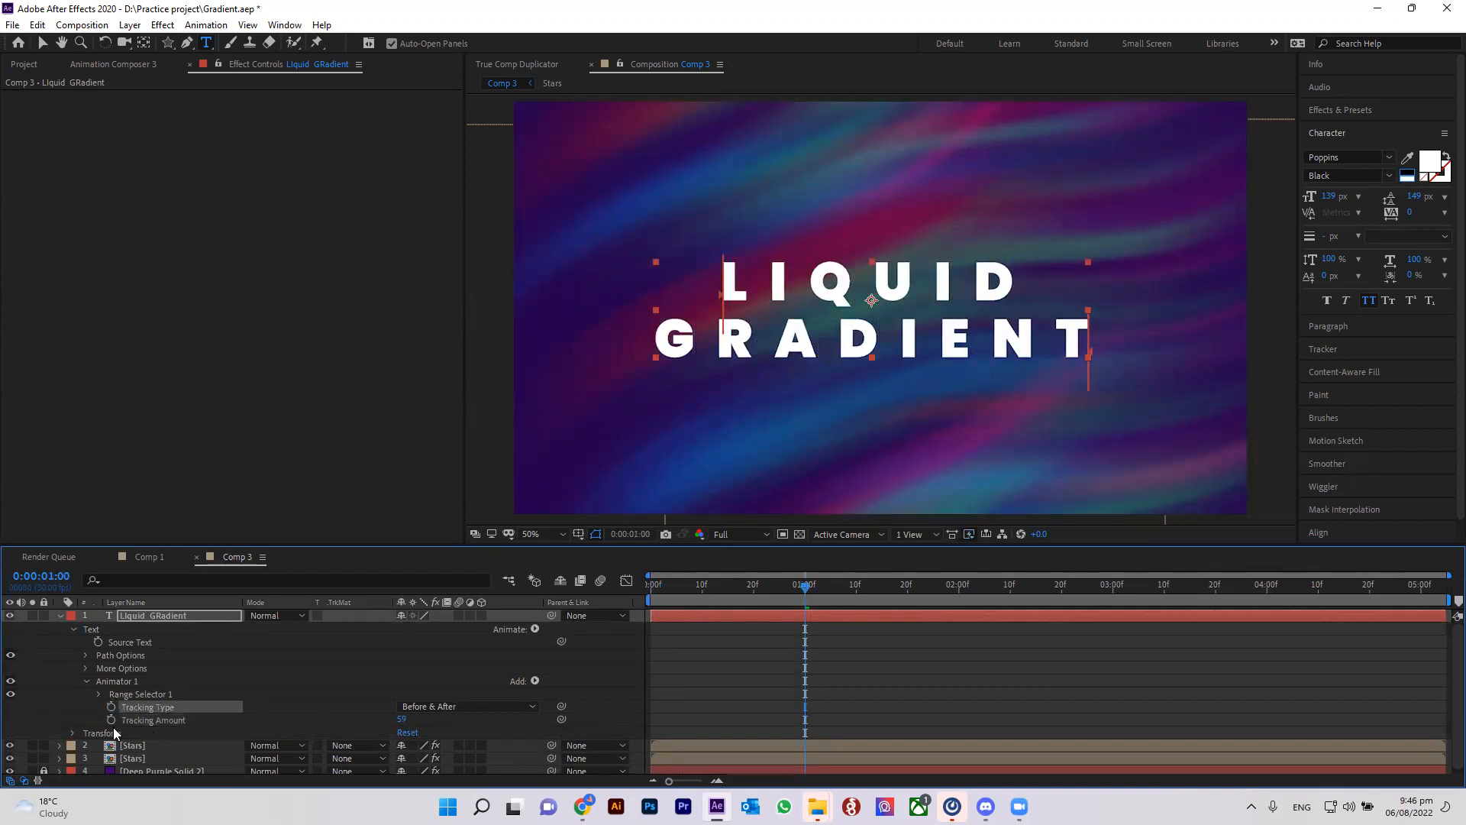
# Keyframe the title's Tracking Amount from 113 at the first frame to 0 at 1 second.
pyautogui.moveTo(680, 588); pyautogui.dragTo(598, 585)
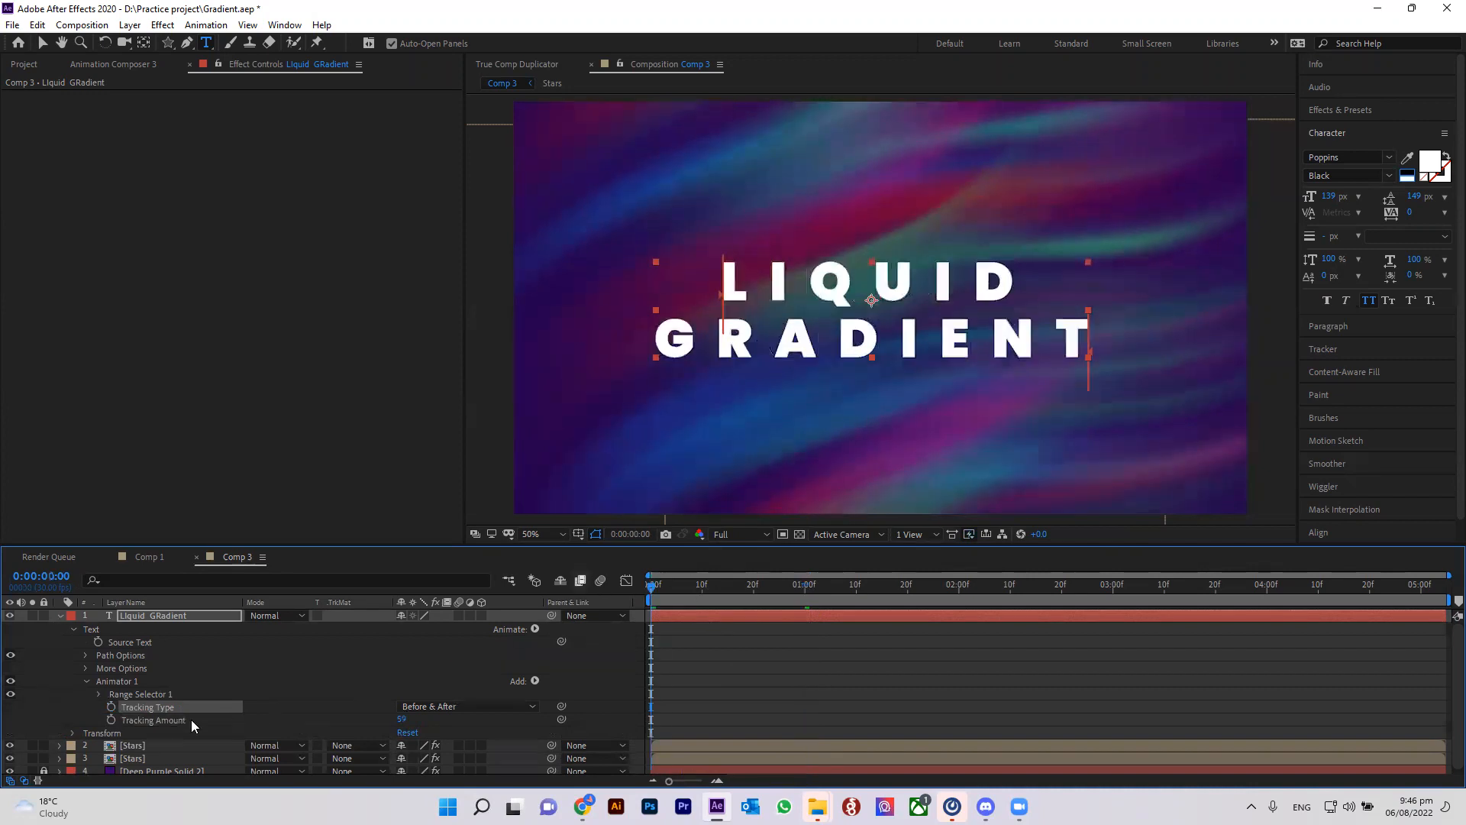
pyautogui.click(111, 720)
pyautogui.moveTo(403, 720); pyautogui.dragTo(600, 601)
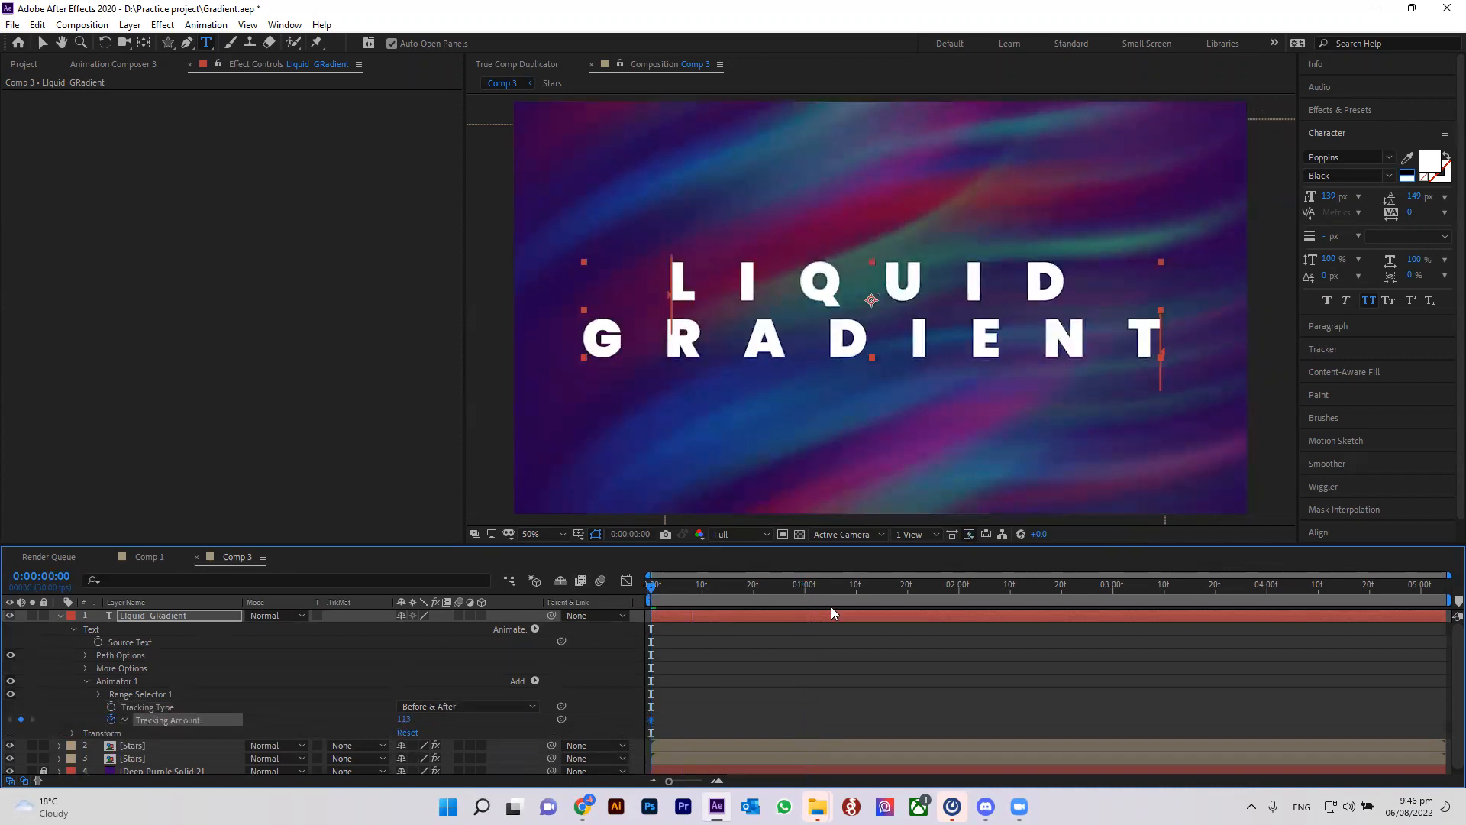
pyautogui.click(804, 584)
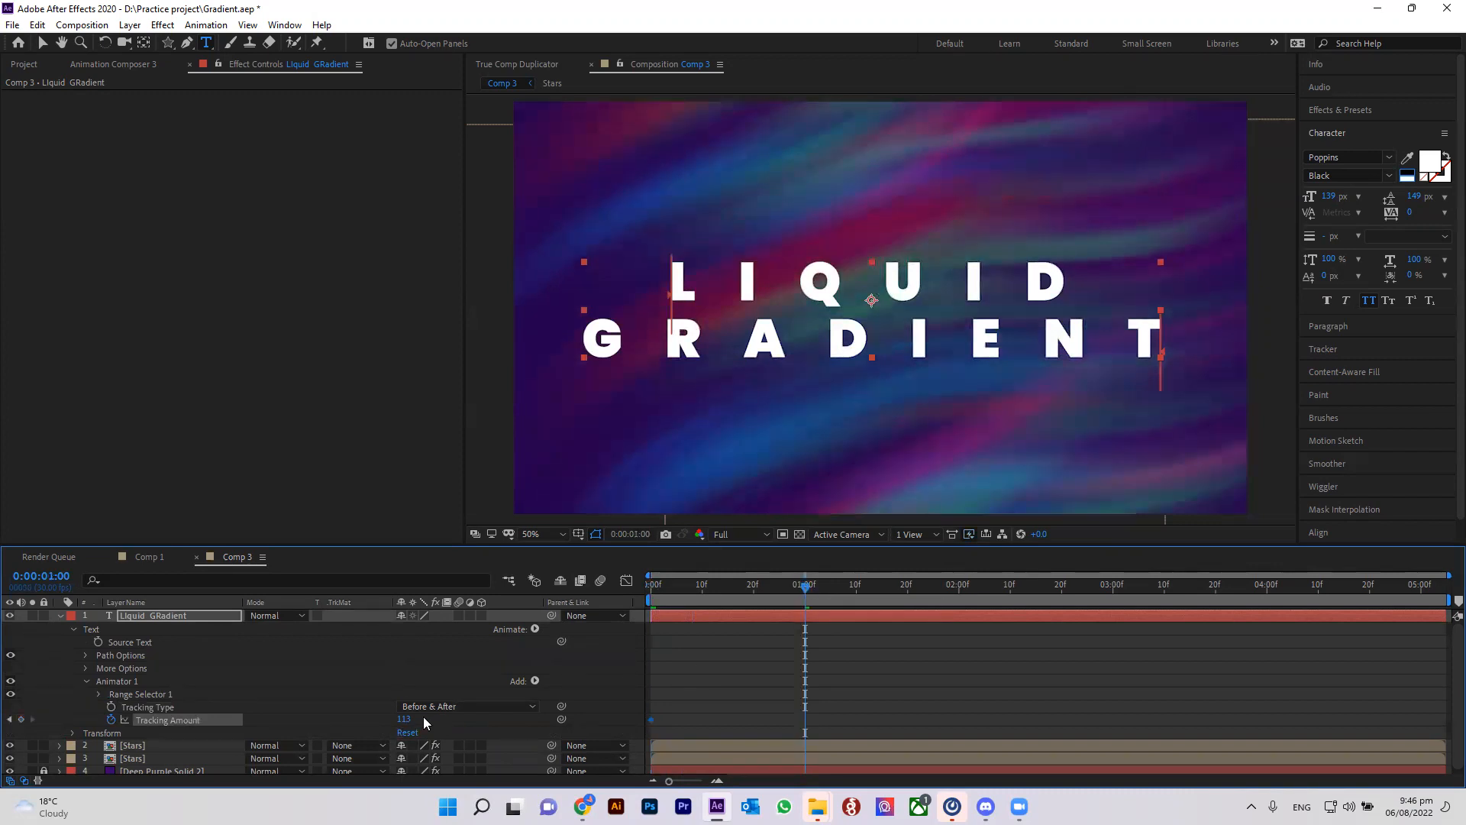
pyautogui.click(404, 719)
pyautogui.write('0')
pyautogui.press('Return')
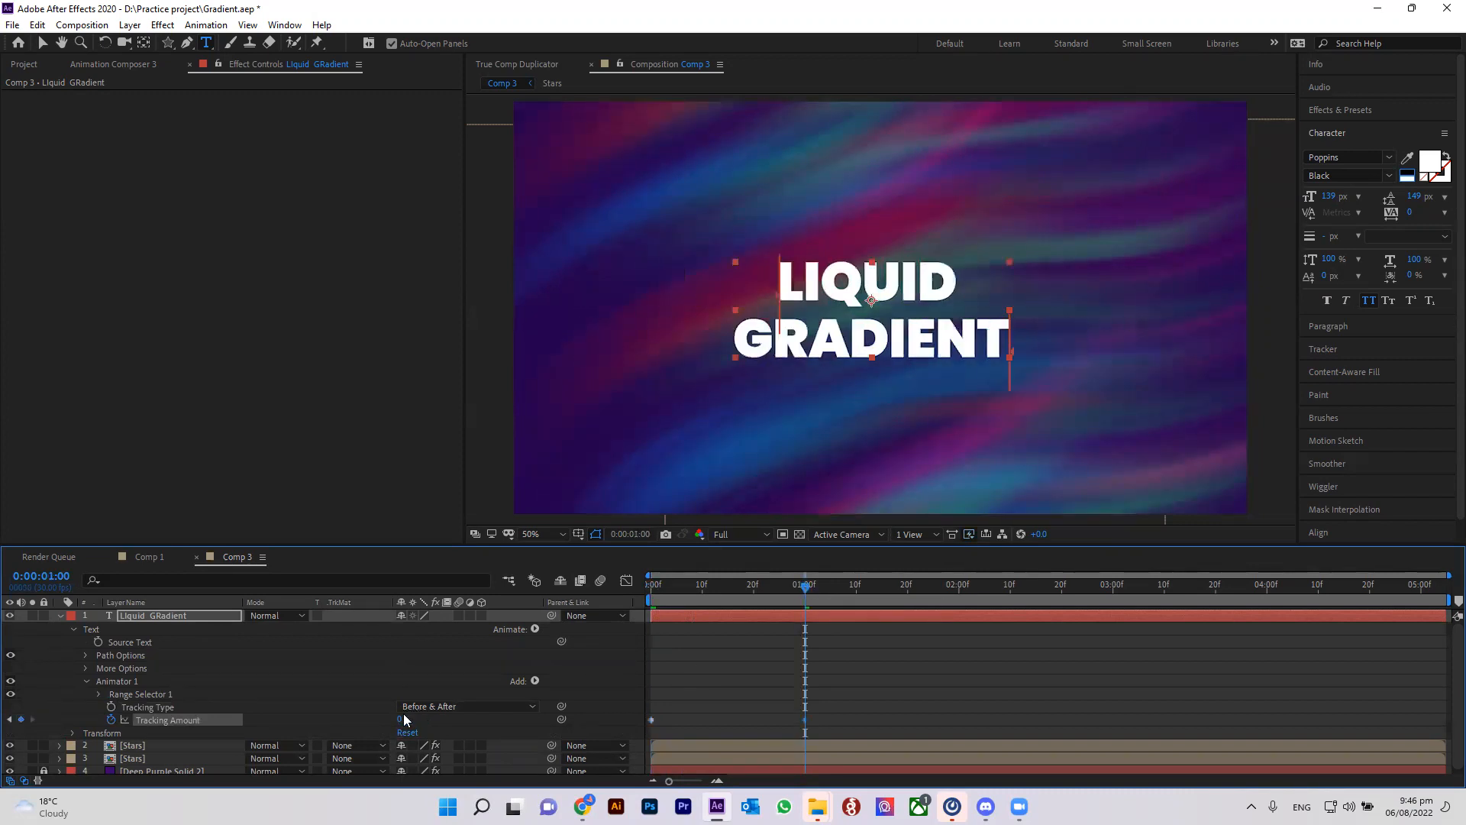
# Preview the title's tracking animation from the first frame and save the project.
pyautogui.press('Home')
pyautogui.press('space')
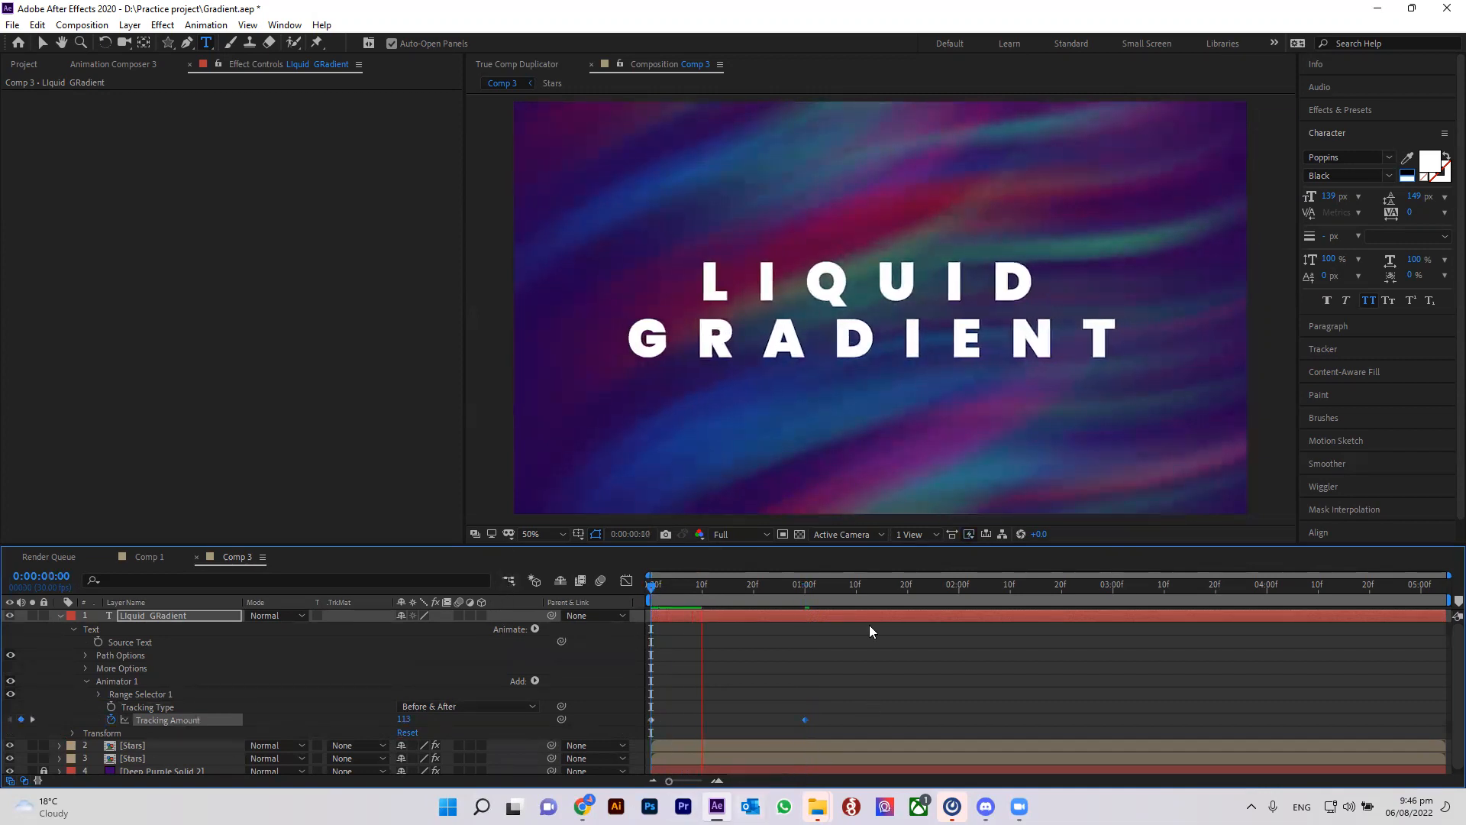
pyautogui.click(653, 588)
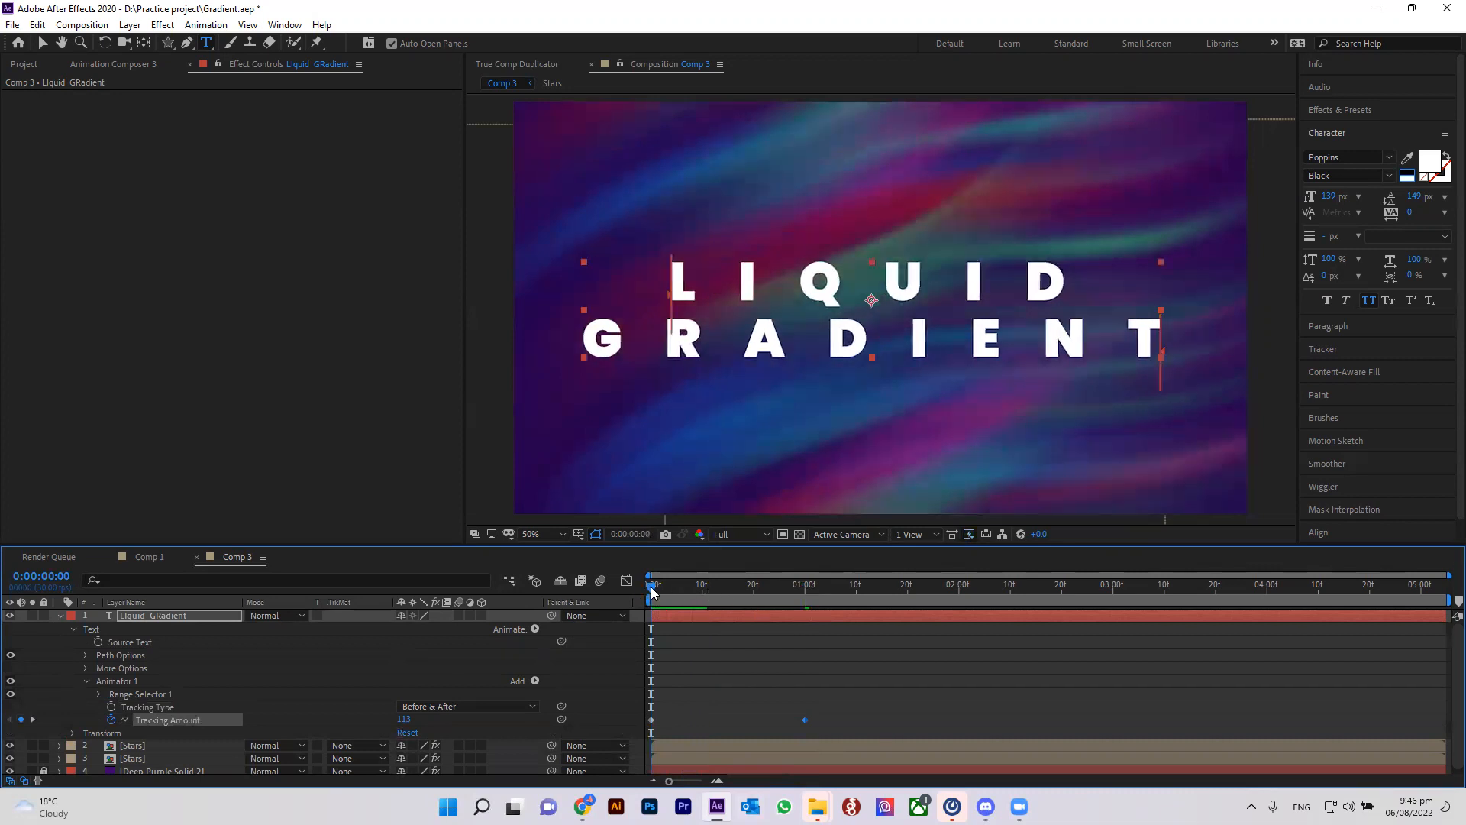
pyautogui.hotkey('ctrl', 's')
# Keyframe the title layer's Opacity from 0% at the first frame to 100% at 1 second and scrub through the fade.
pyautogui.moveTo(658, 592)
pyautogui.mouseDown()
pyautogui.moveTo(670, 588)
pyautogui.moveTo(645, 590)
pyautogui.mouseUp()
pyautogui.hotkey('alt', 'shift', 't')
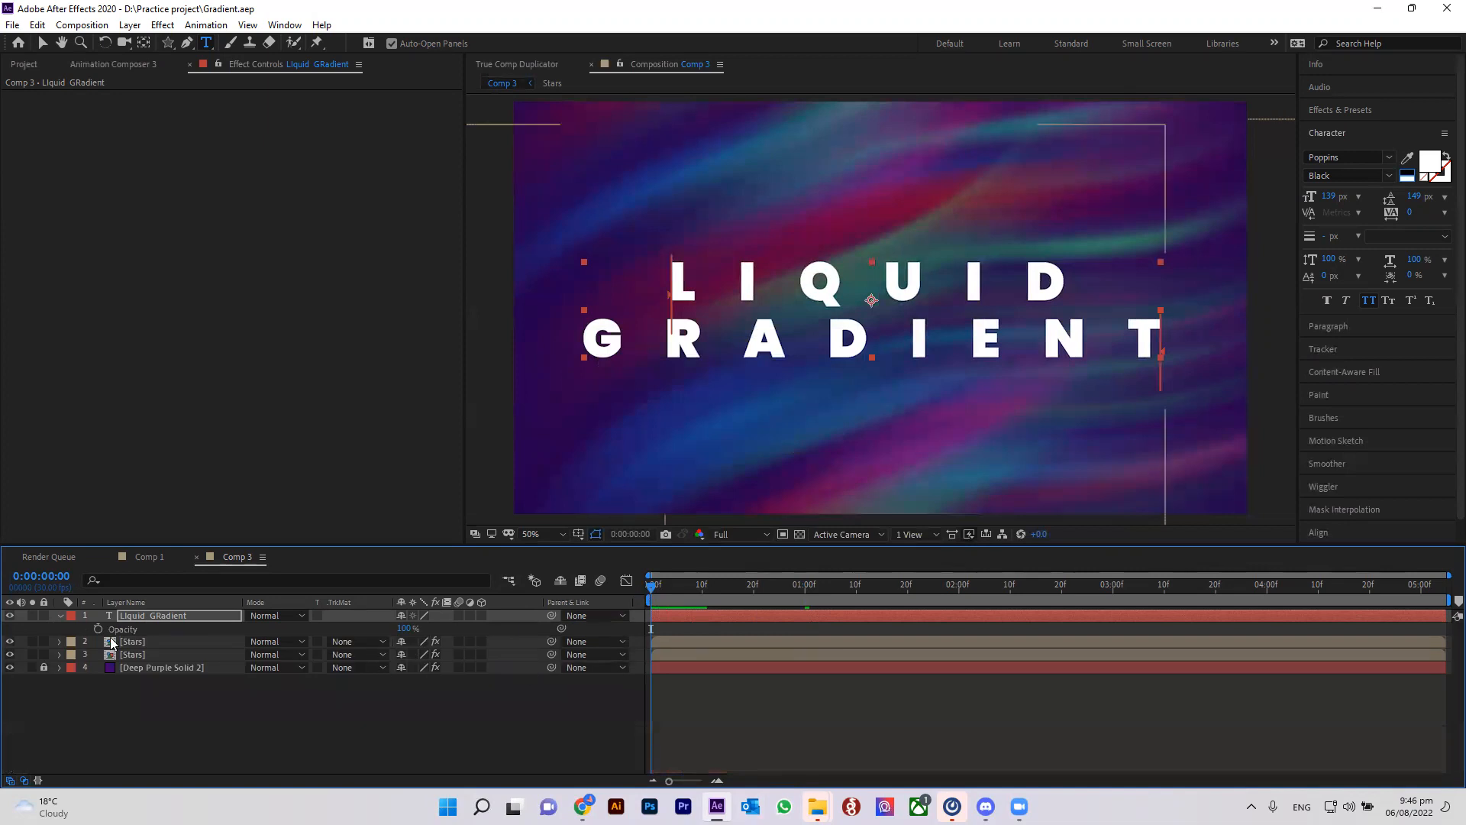
pyautogui.press('u')
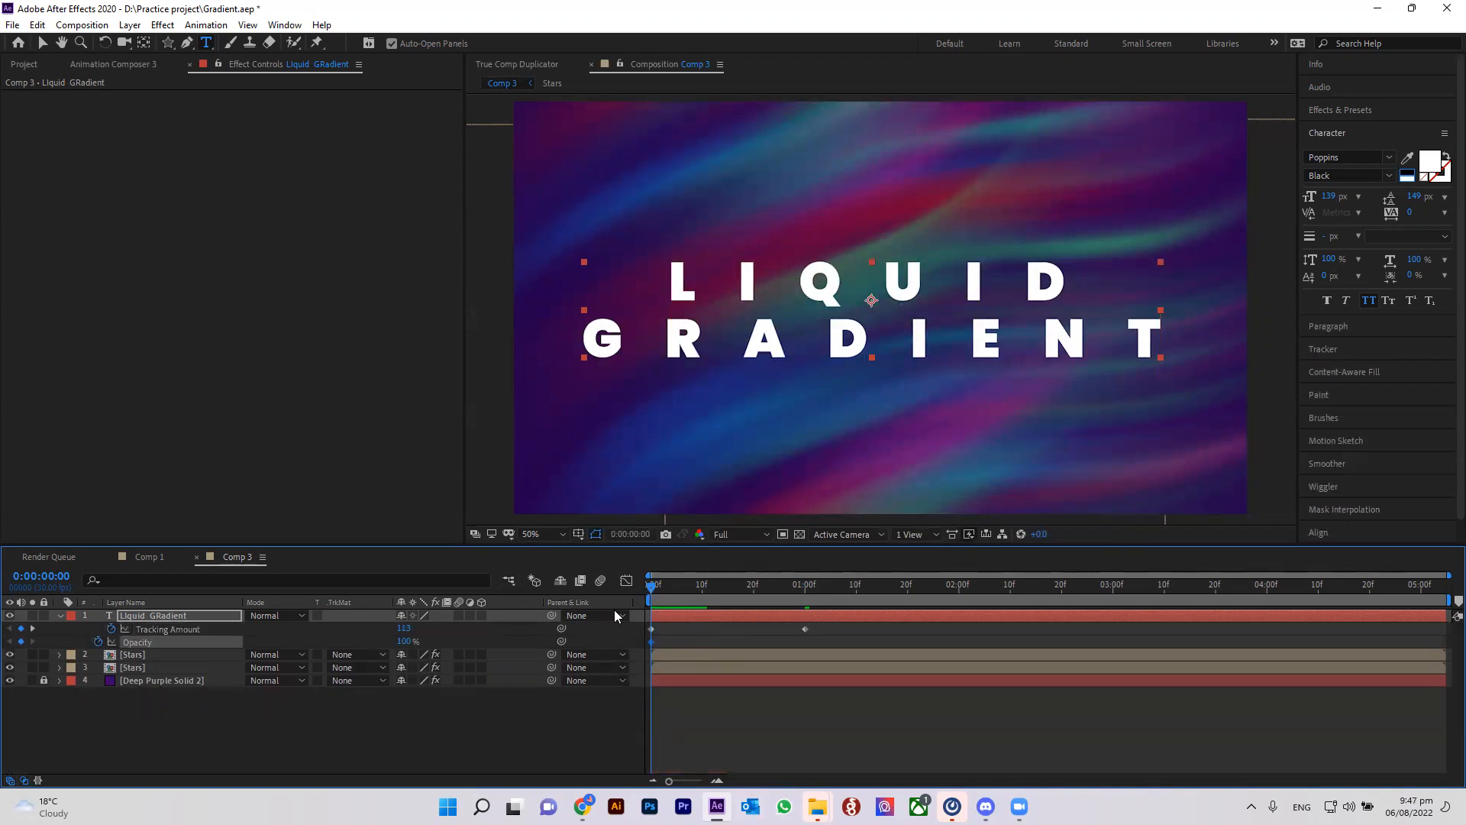
pyautogui.moveTo(649, 586); pyautogui.dragTo(802, 611)
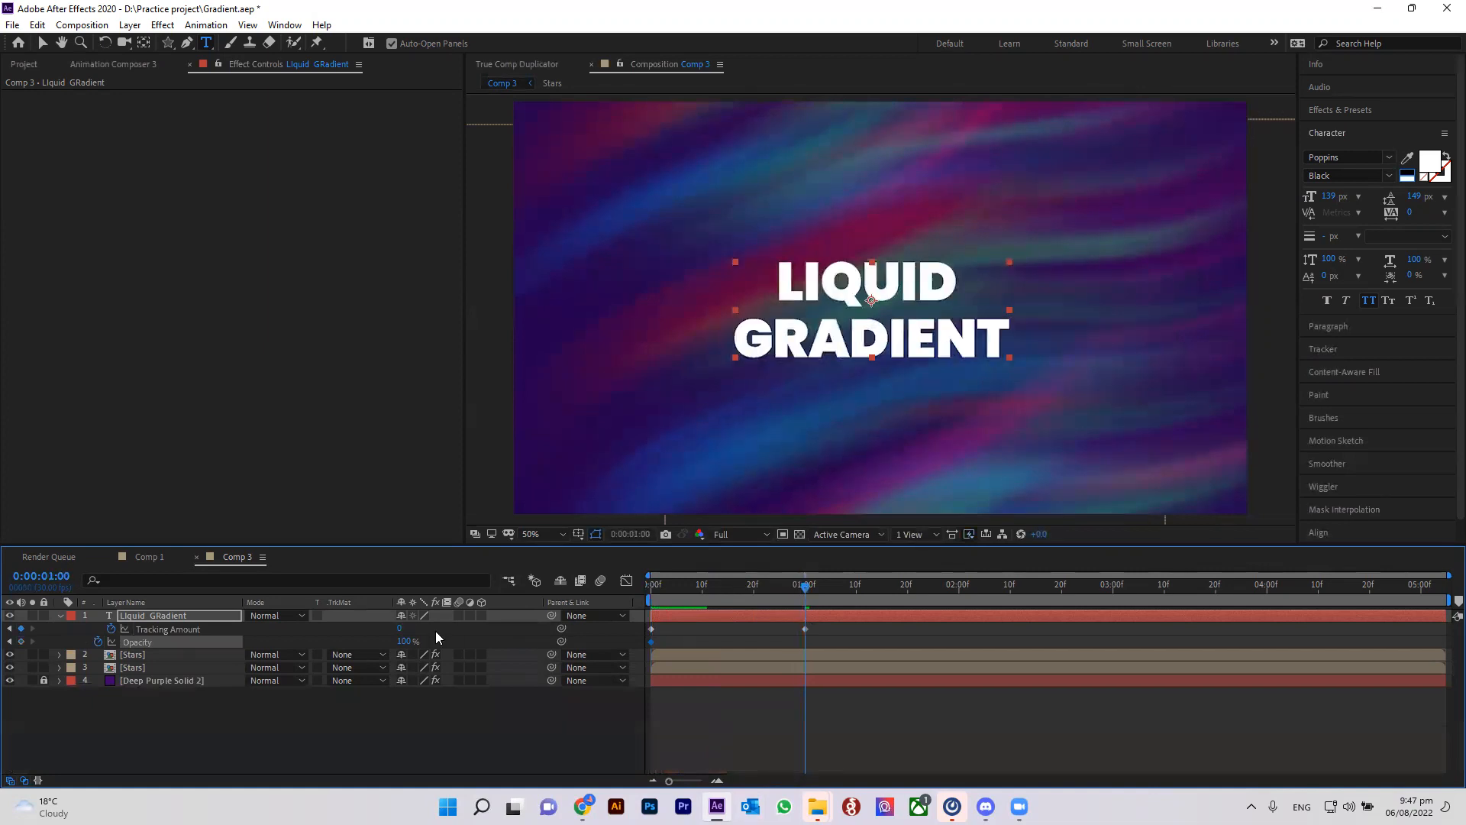
pyautogui.click(20, 641)
pyautogui.press('Home')
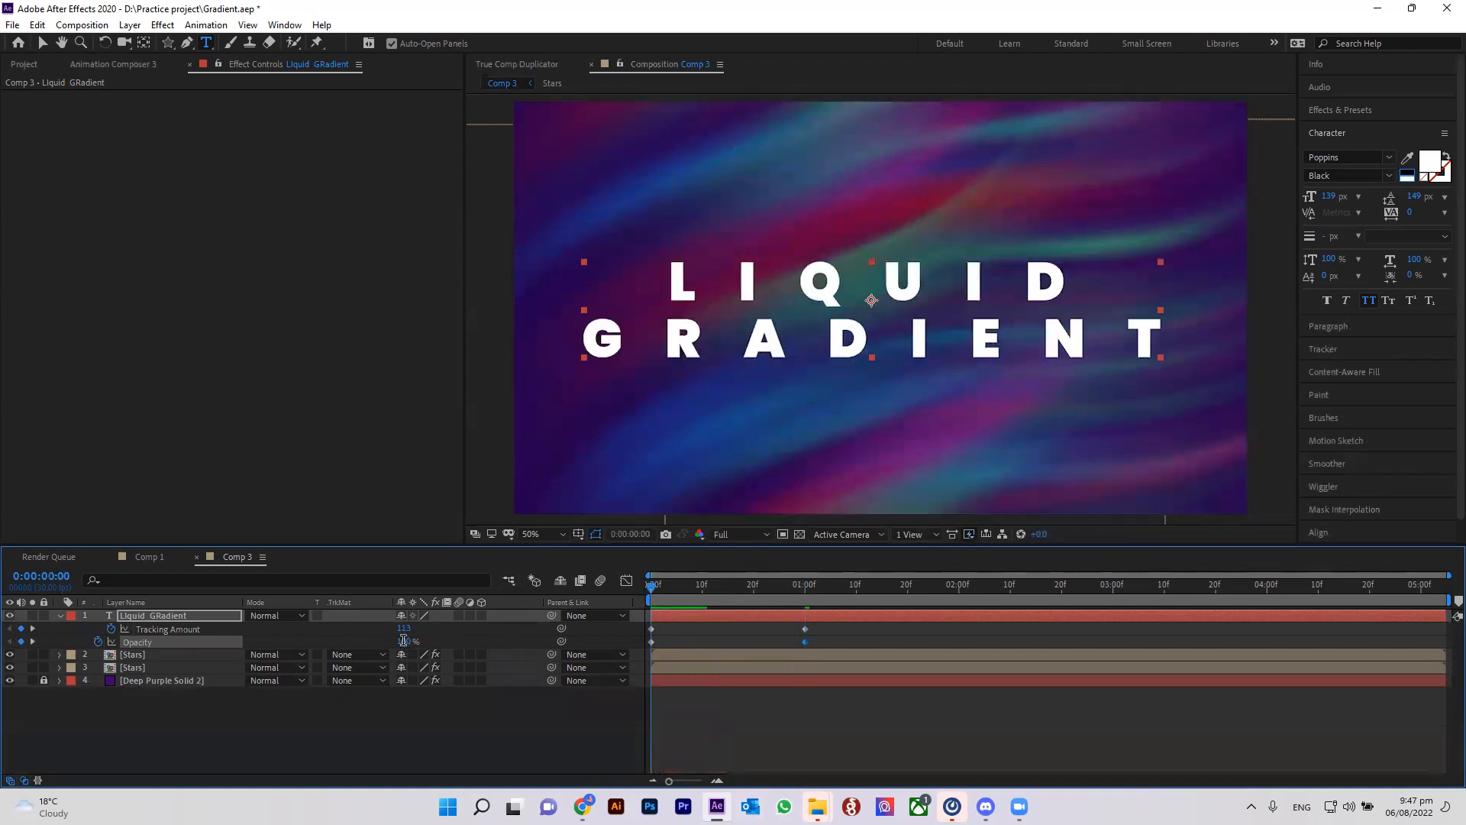
pyautogui.click(403, 642)
pyautogui.write('0')
pyautogui.press('Return')
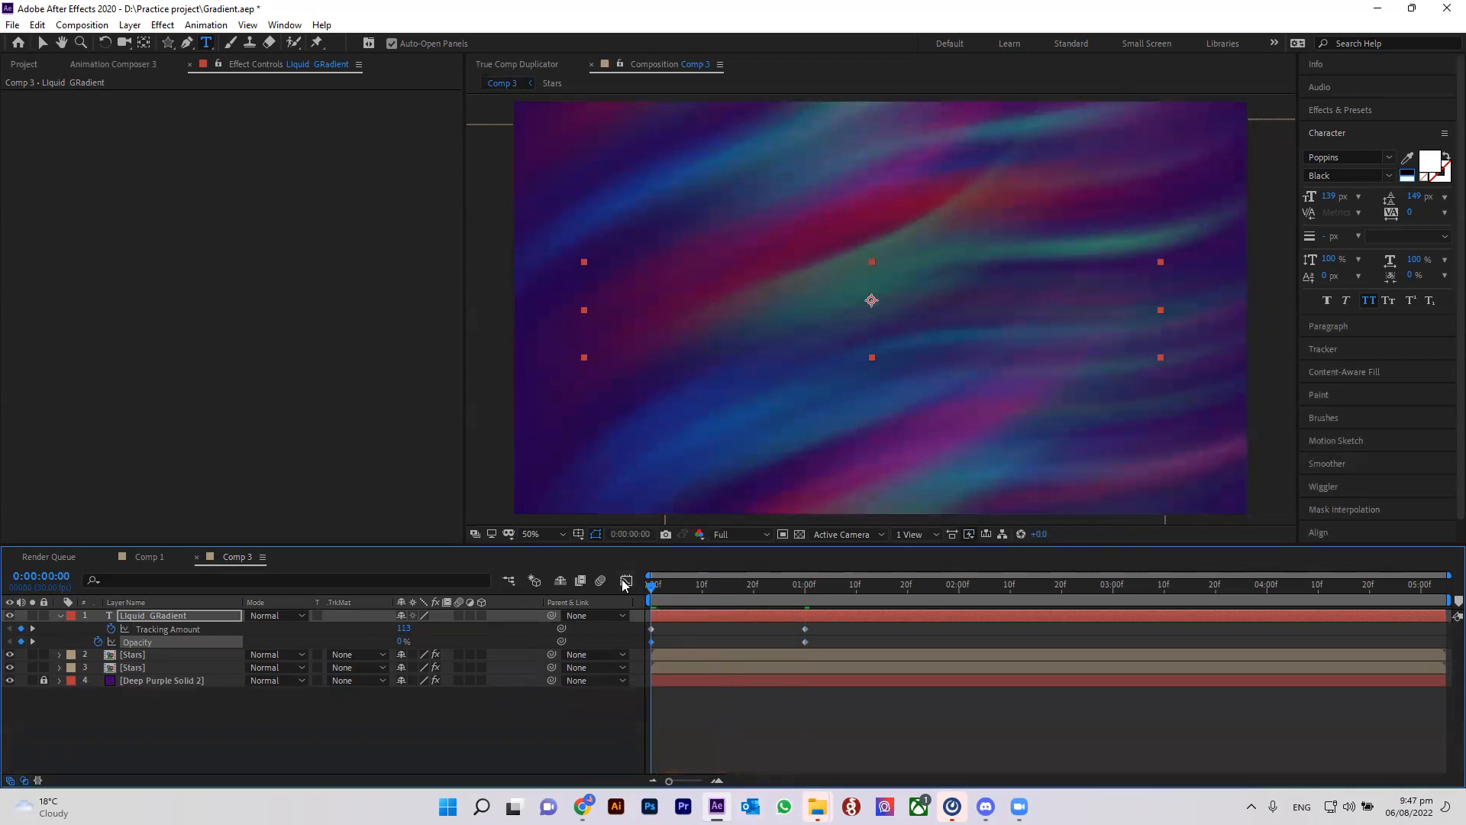
pyautogui.moveTo(652, 594); pyautogui.dragTo(795, 614)
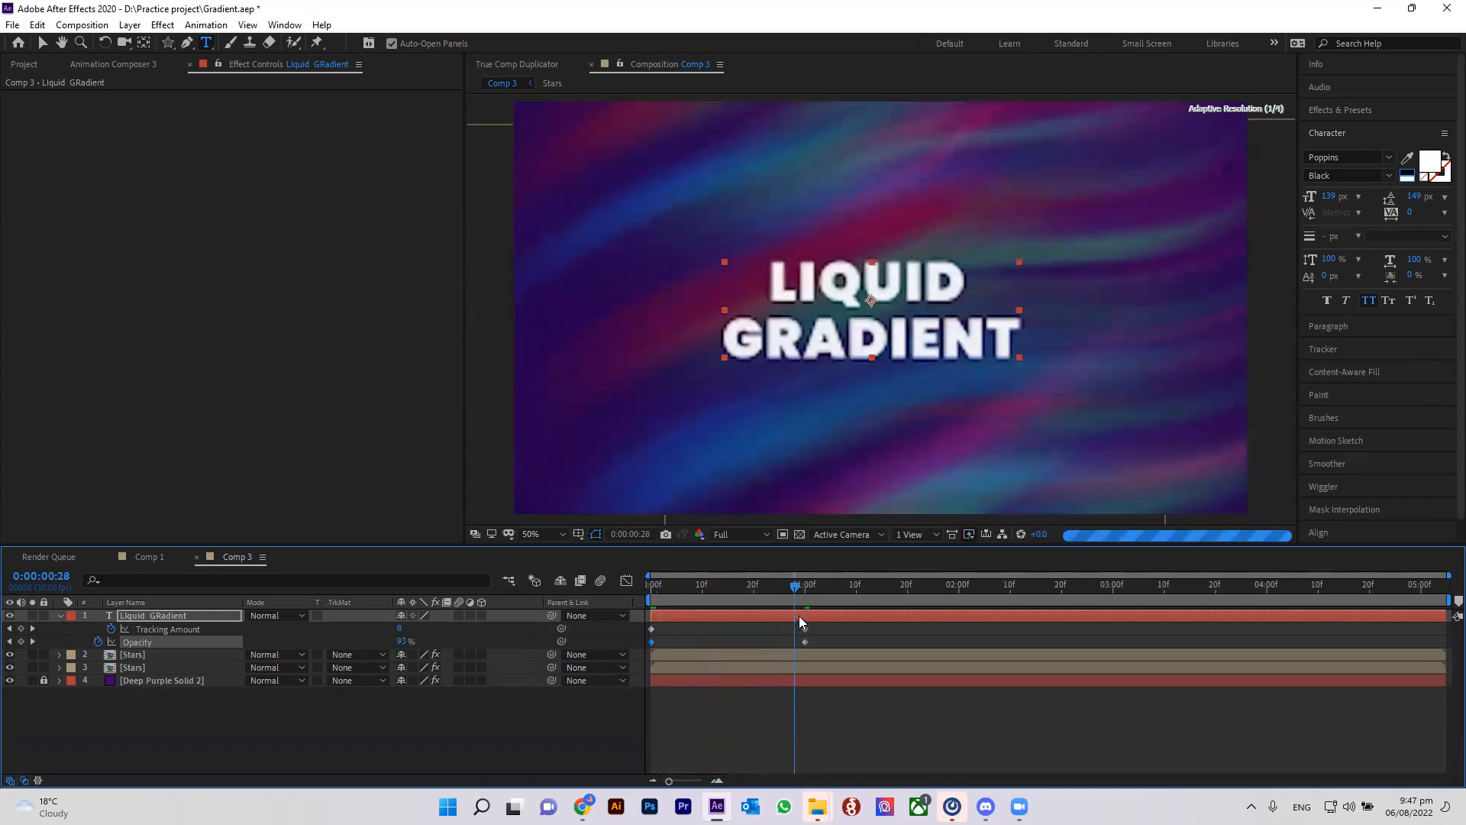
# Set the preview resolution to Third and centre the title horizontally and vertically in the composition.
pyautogui.click(743, 532)
pyautogui.click(746, 604)
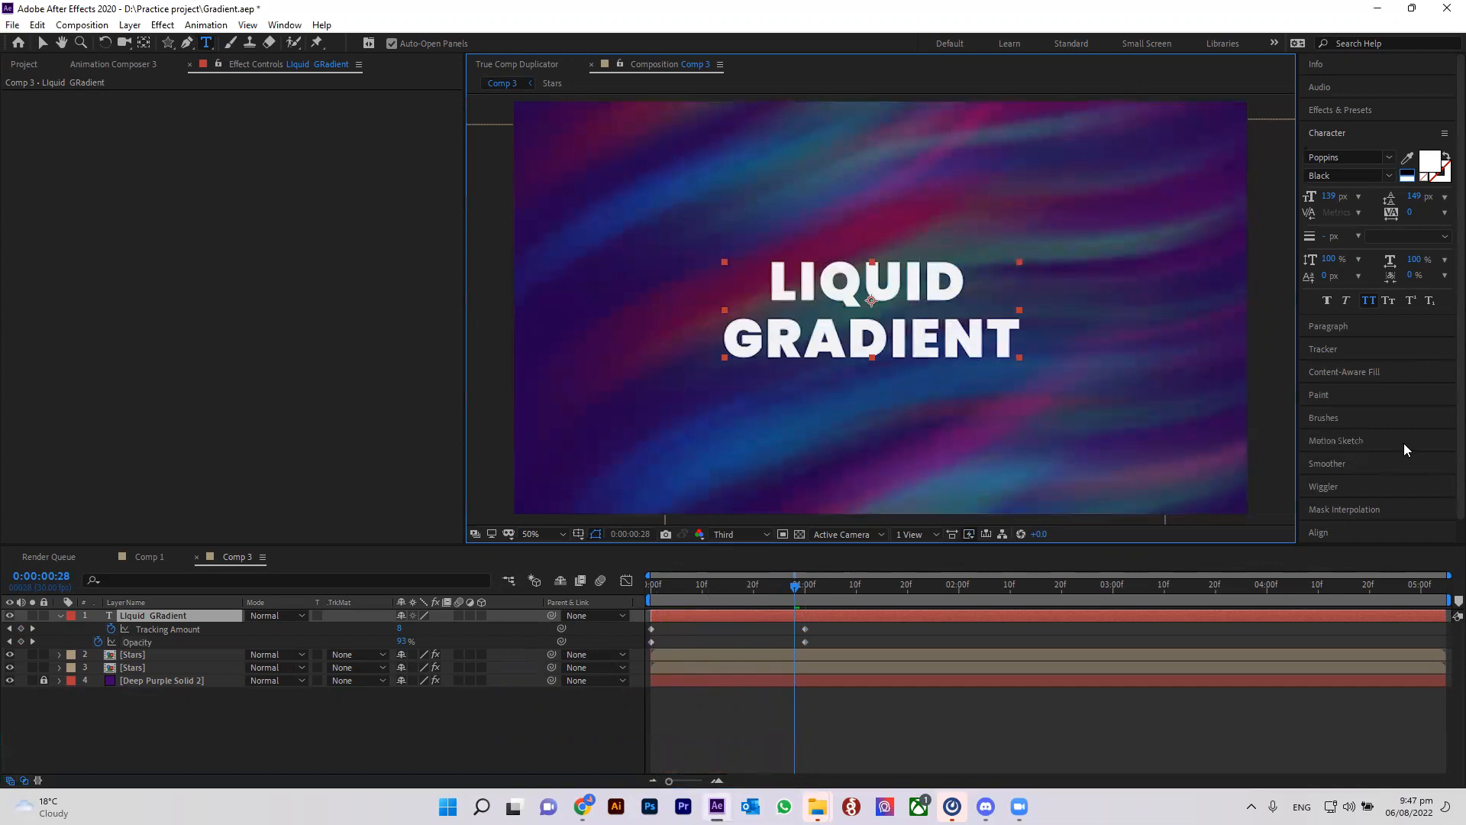
pyautogui.click(1327, 527)
pyautogui.click(1341, 400)
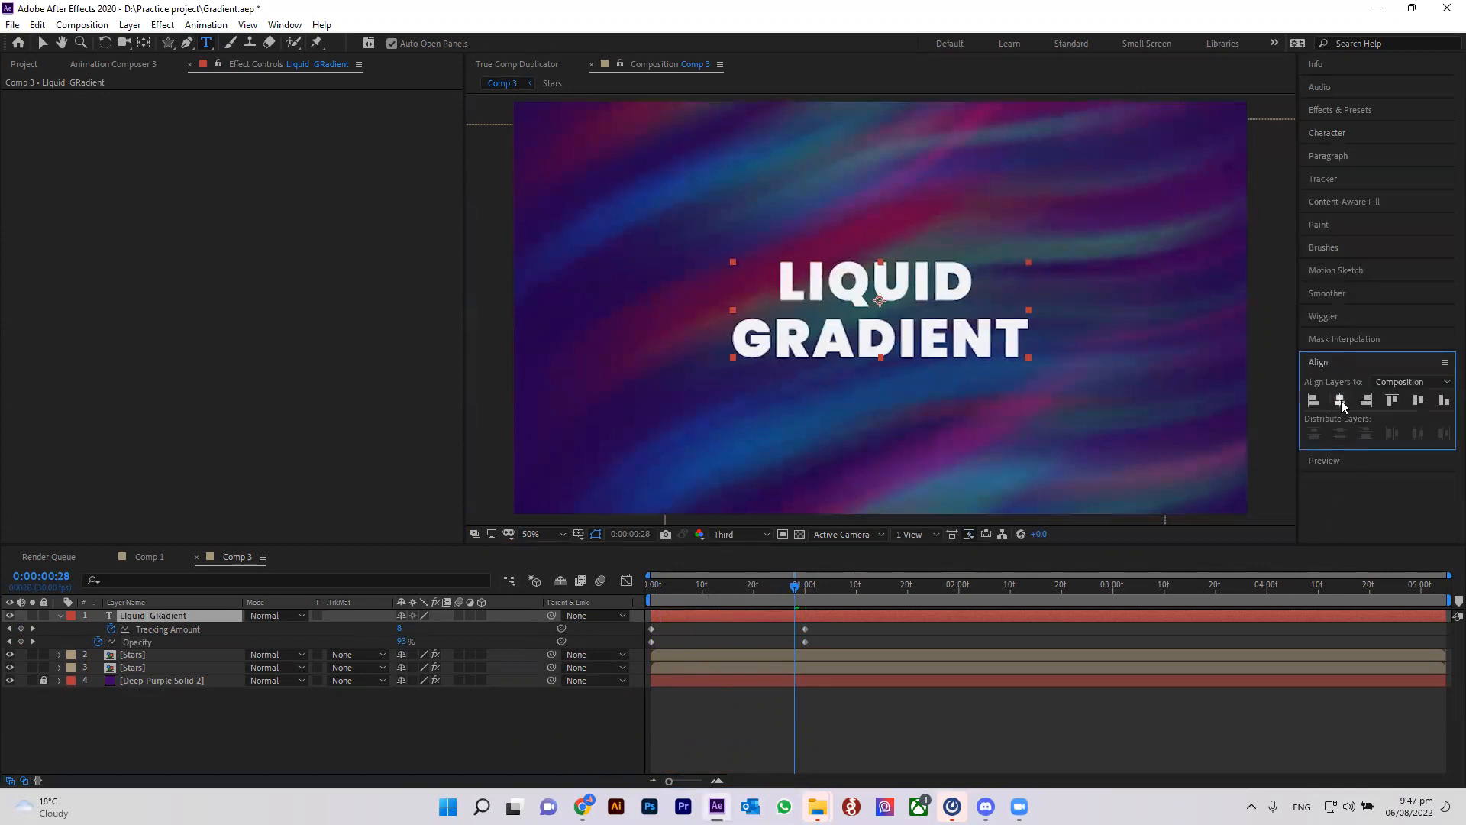
pyautogui.click(1418, 400)
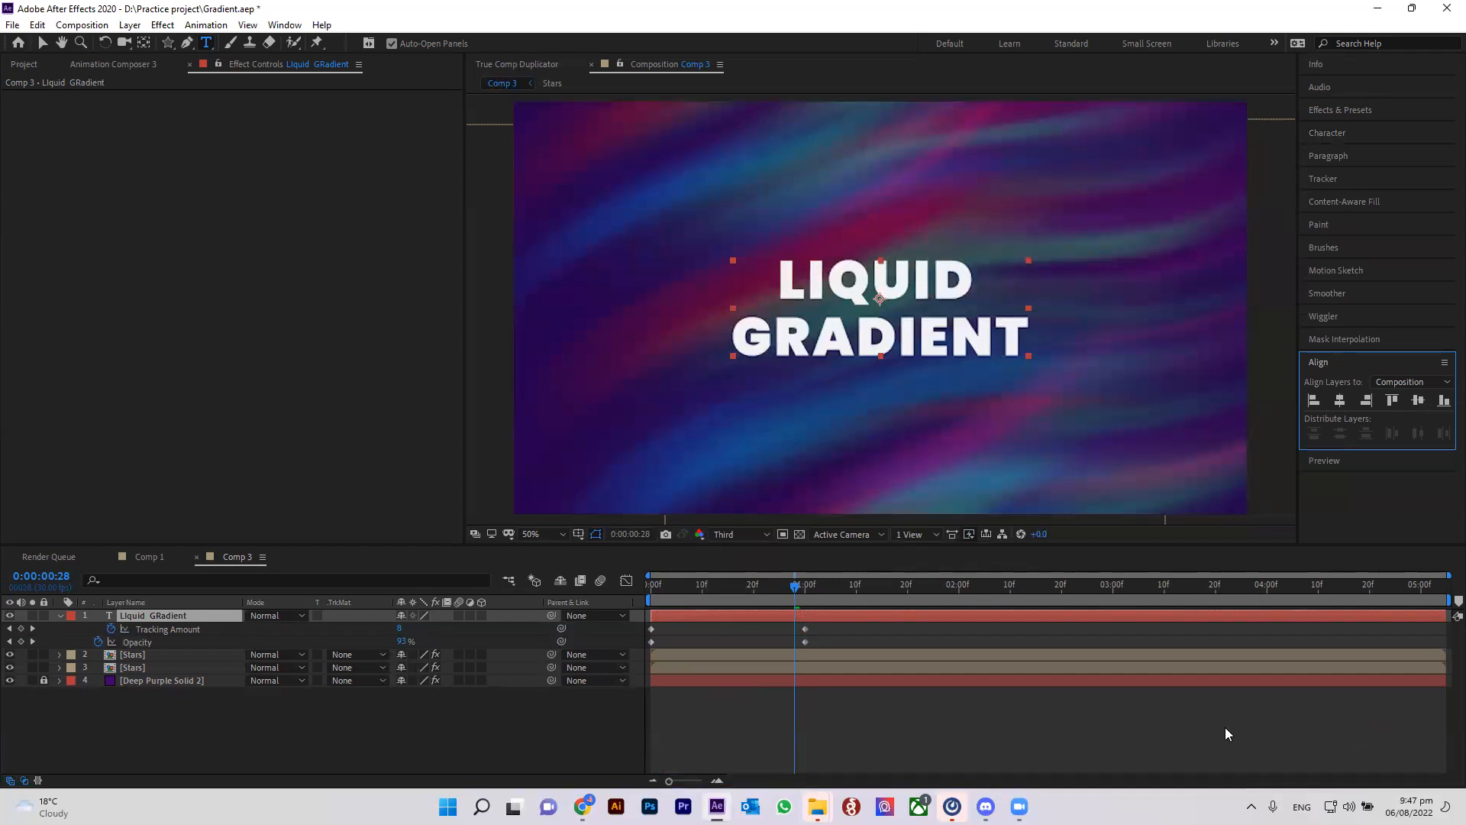
# Preview the centred title's animation from the first frame and set the preview resolution to Full.
pyautogui.moveTo(762, 585); pyautogui.dragTo(594, 583)
pyautogui.press('space')
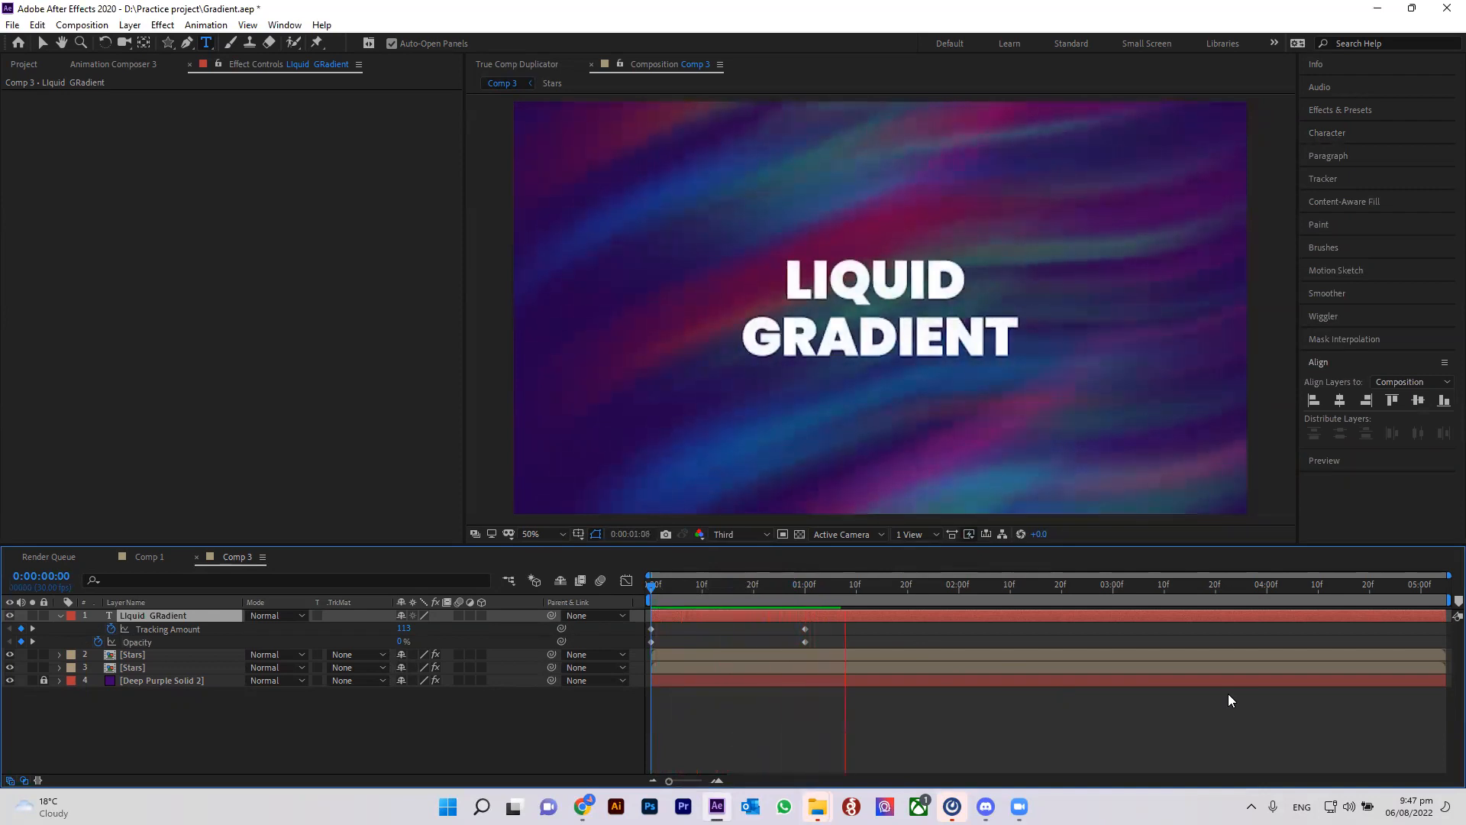
pyautogui.click(740, 533)
pyautogui.click(737, 589)
# Save the project, preview the title animation at full resolution and return to the first frame.
pyautogui.hotkey('ctrl', 's')
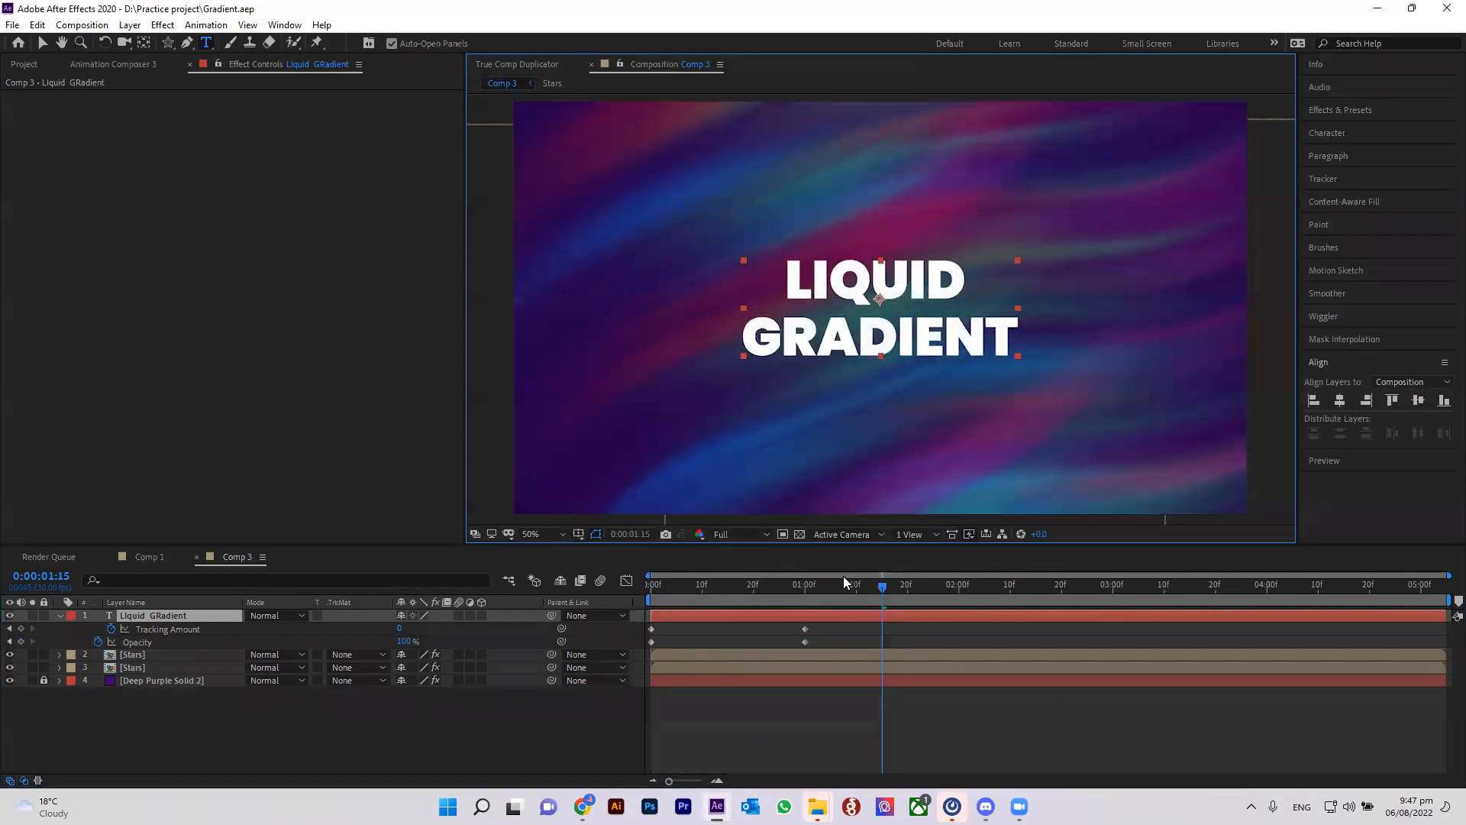
pyautogui.press('Home')
pyautogui.press('space')
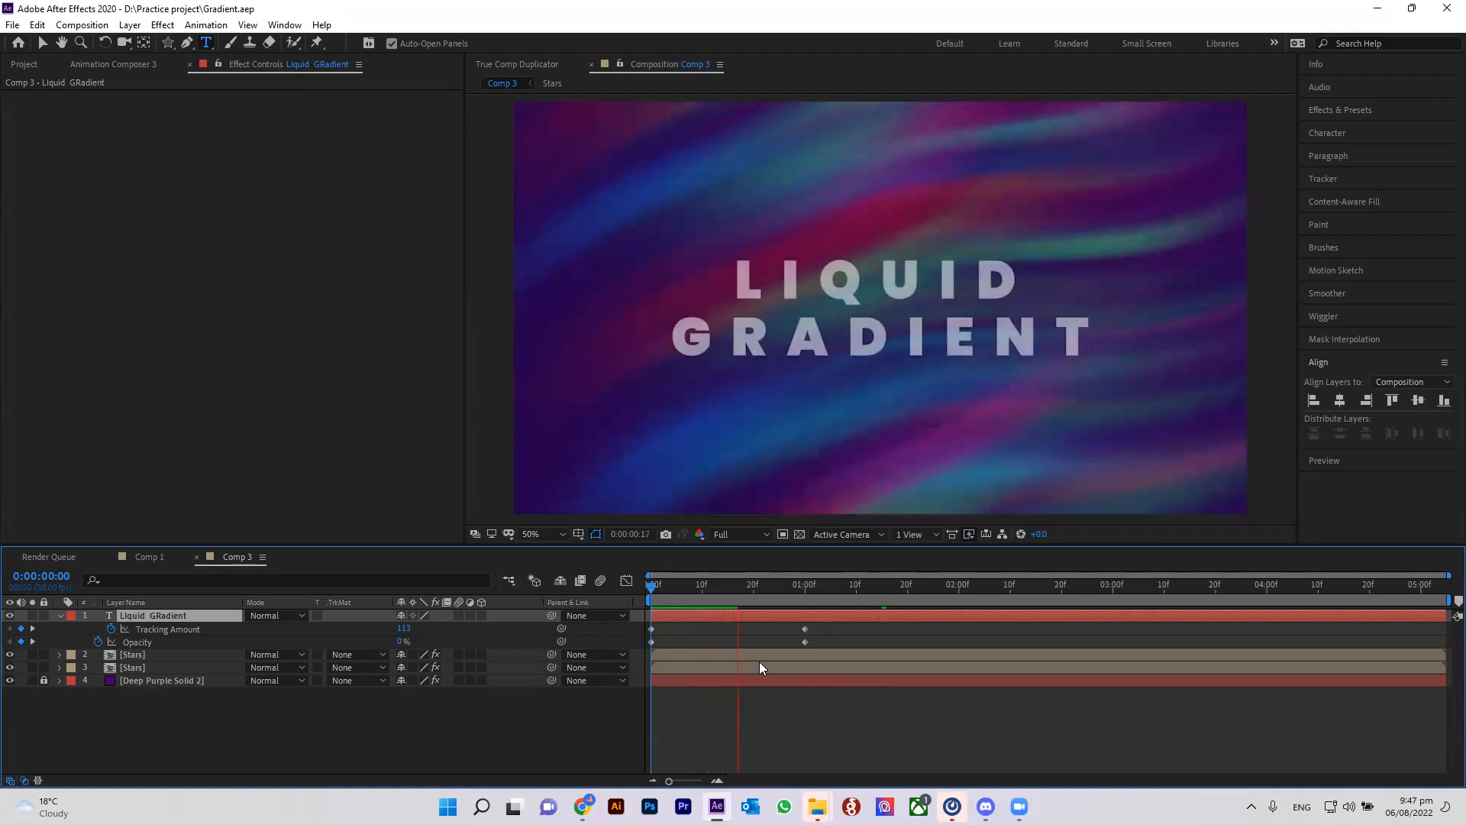
pyautogui.press('space')
pyautogui.moveTo(748, 591); pyautogui.dragTo(635, 600)
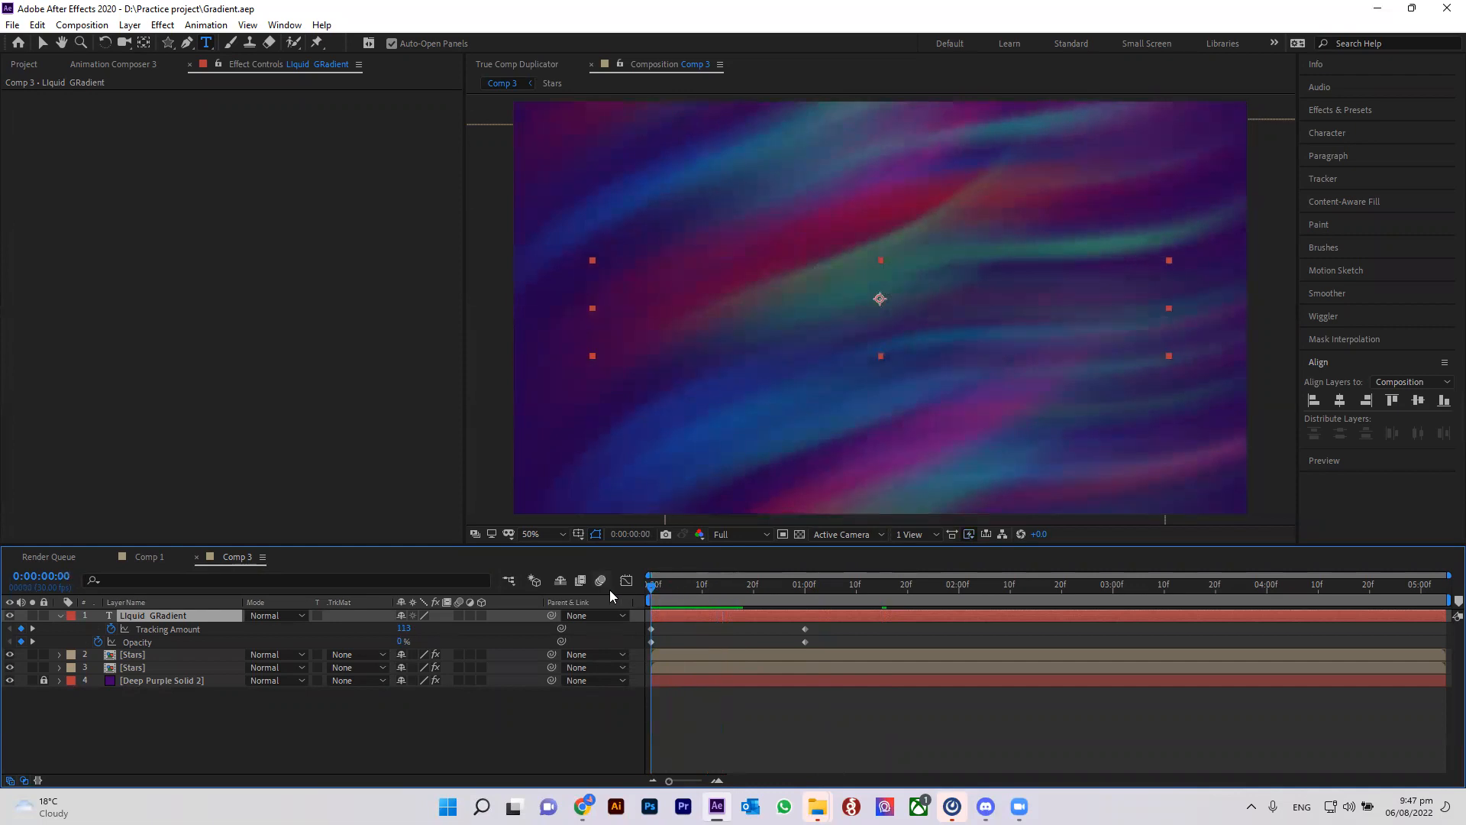
# Apply Easy Ease to all the title's Tracking Amount and Opacity keyframes and preview the eased animation.
pyautogui.moveTo(818, 624); pyautogui.dragTo(644, 644)
pyautogui.press('F9')
pyautogui.press('space')
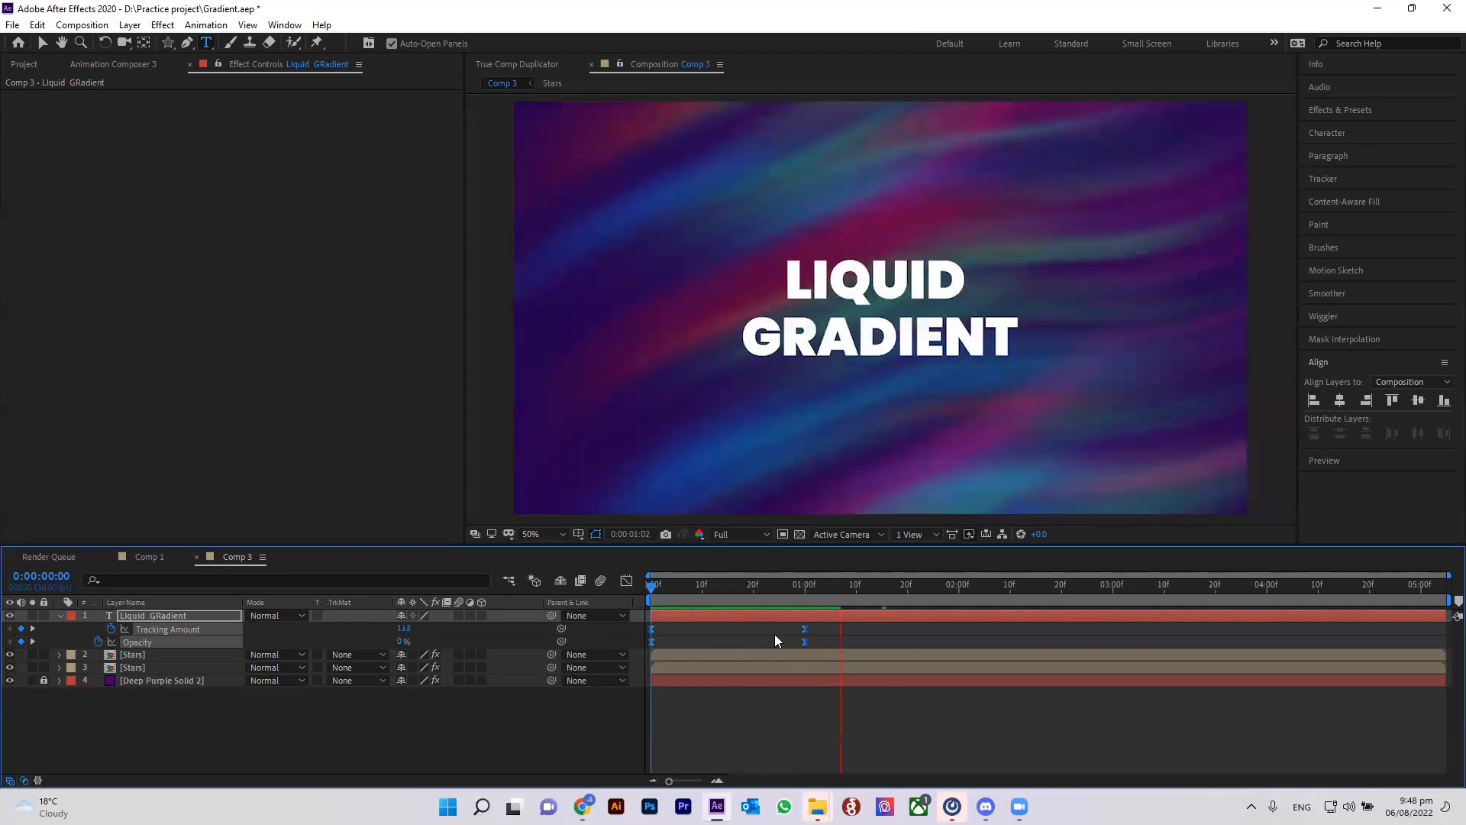
pyautogui.press('space')
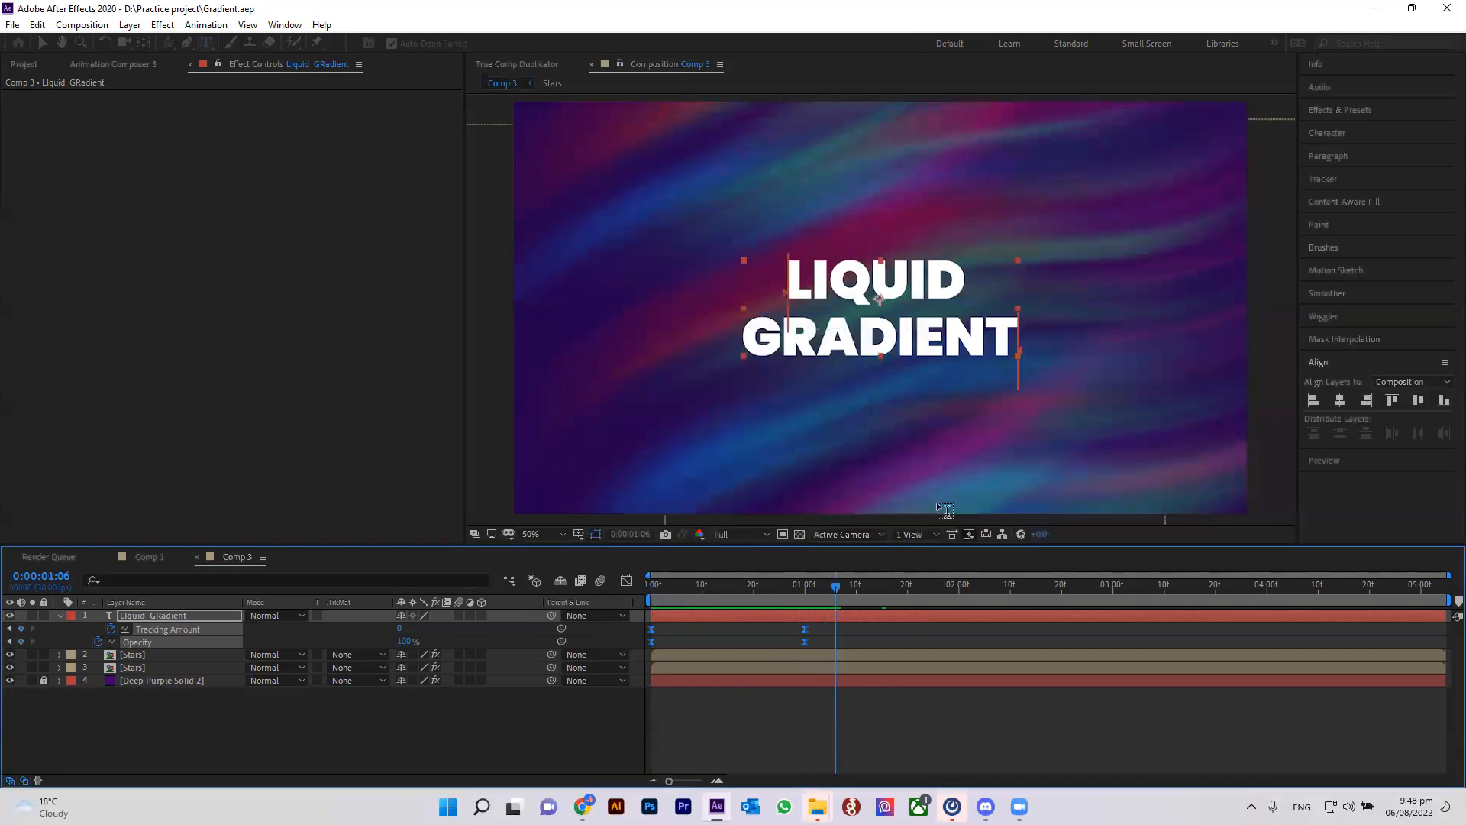
# Left-align the title's paragraph text and place the title in the lower left part of the frame.
pyautogui.click(43, 43)
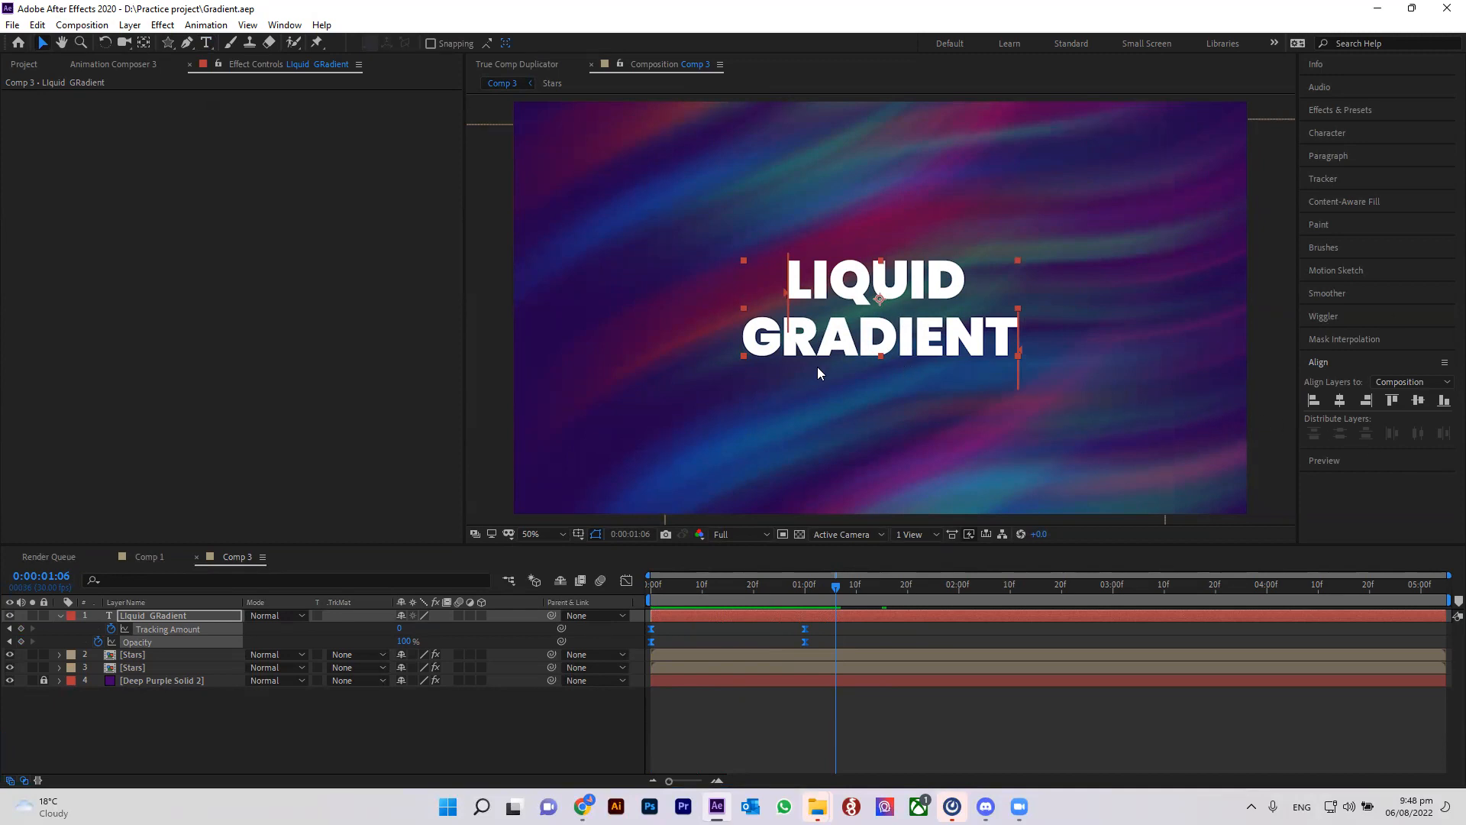
pyautogui.moveTo(913, 330); pyautogui.dragTo(753, 357)
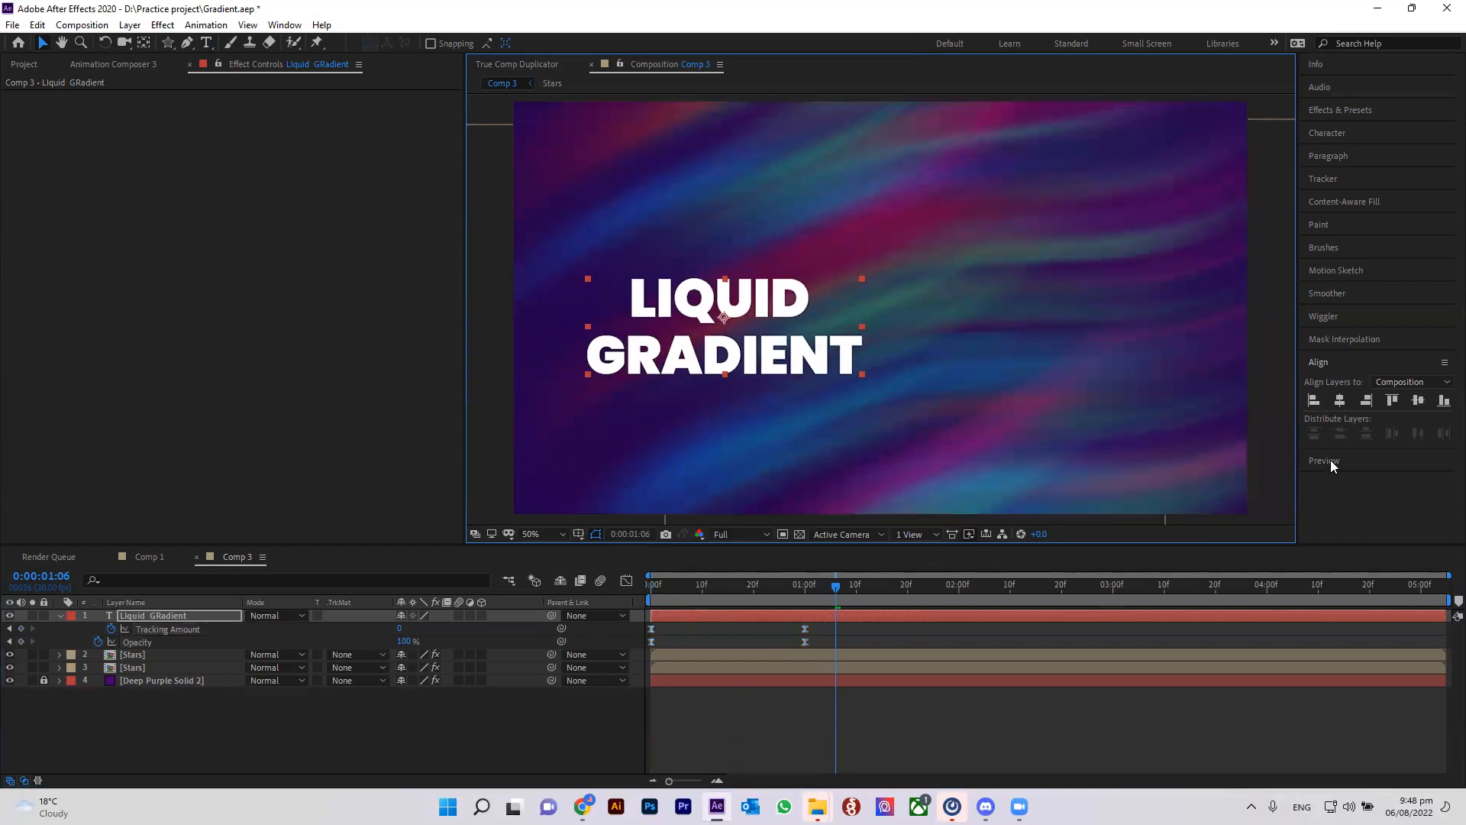
pyautogui.click(1328, 155)
pyautogui.click(1312, 179)
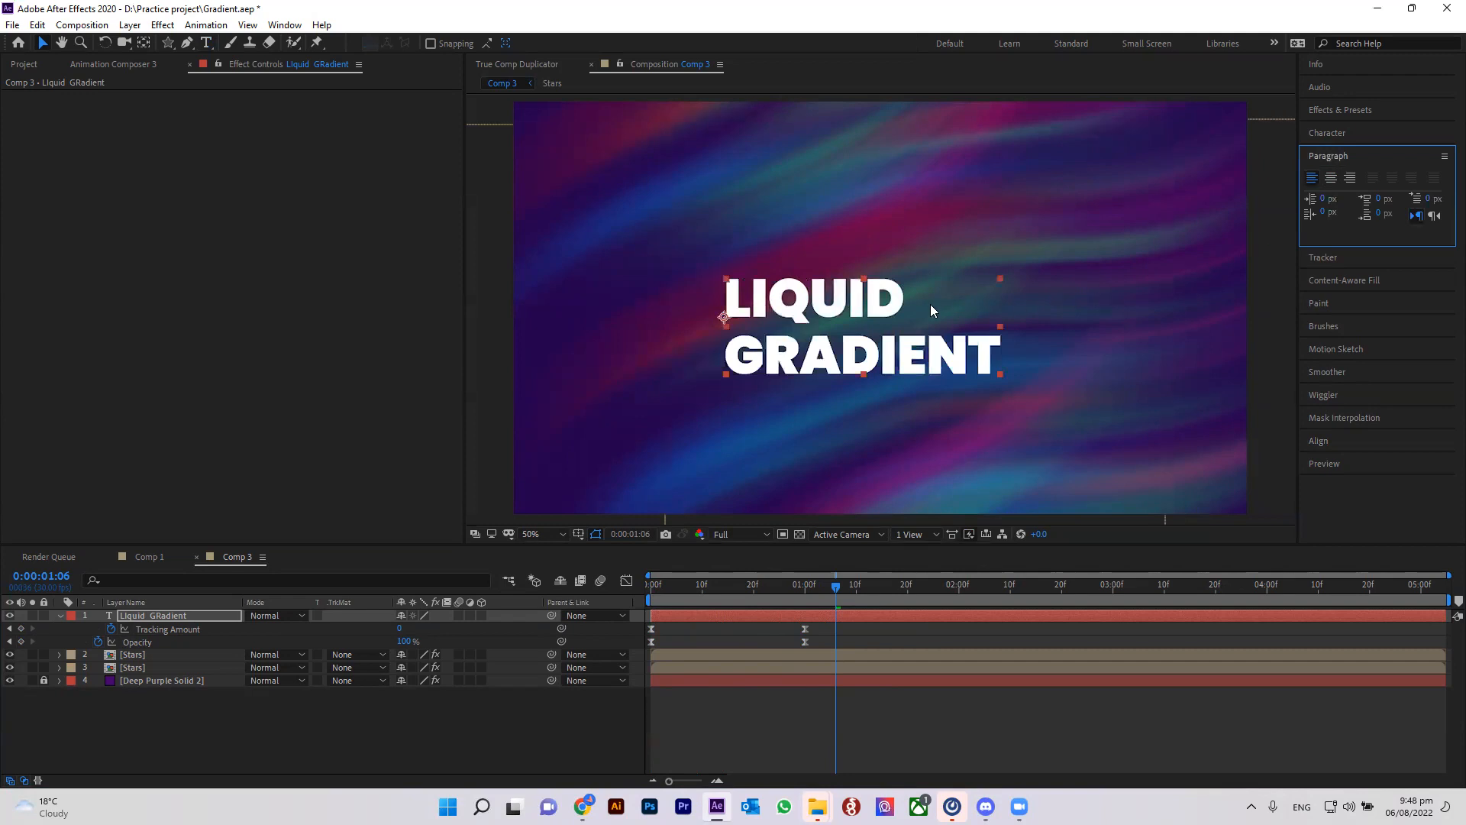
pyautogui.moveTo(701, 330); pyautogui.dragTo(600, 366)
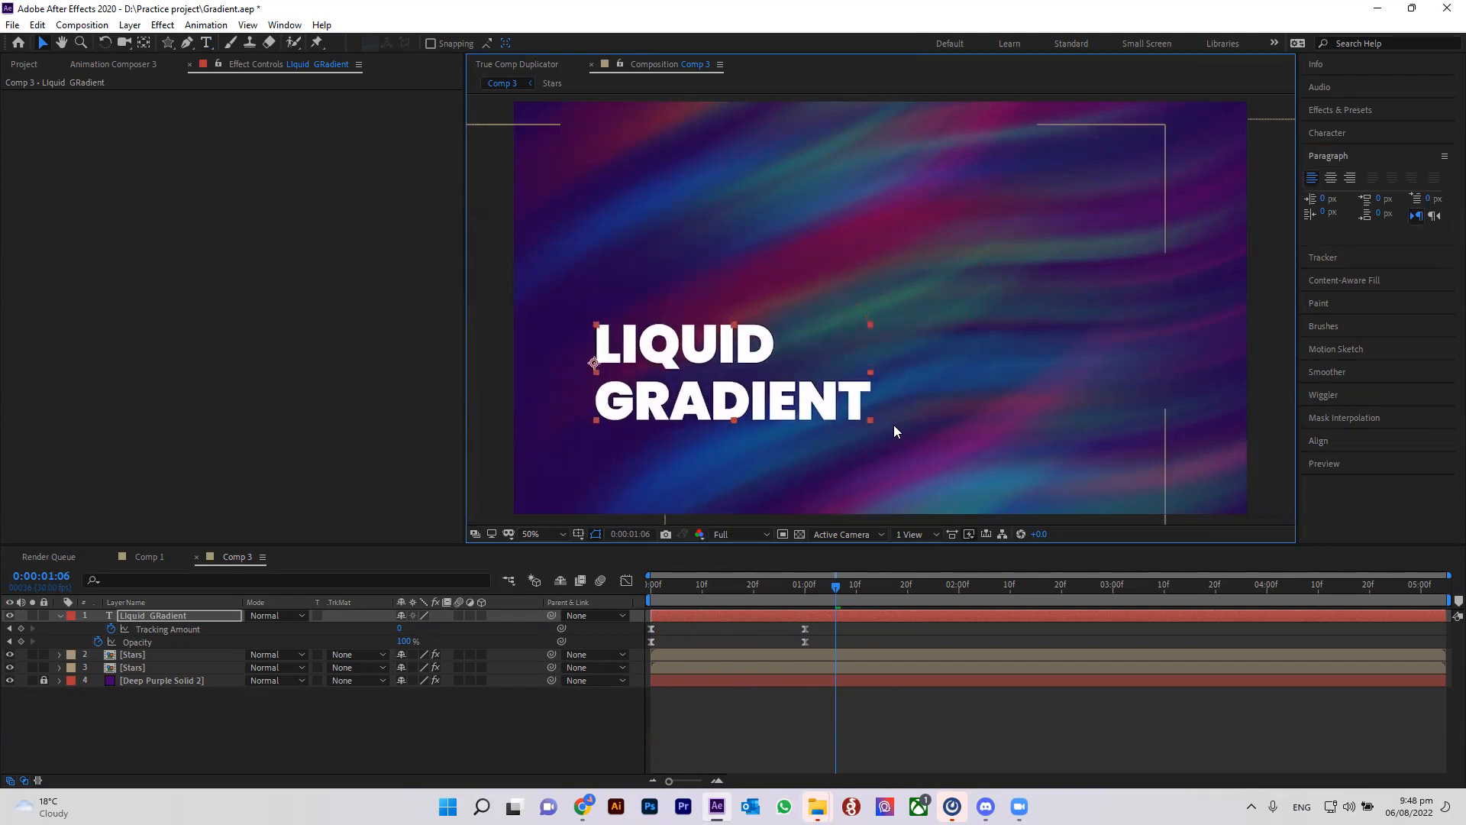
# Preview the left-aligned title from the first frame and move it up to the frame's vertical middle.
pyautogui.moveTo(764, 588); pyautogui.dragTo(612, 582)
pyautogui.press('space')
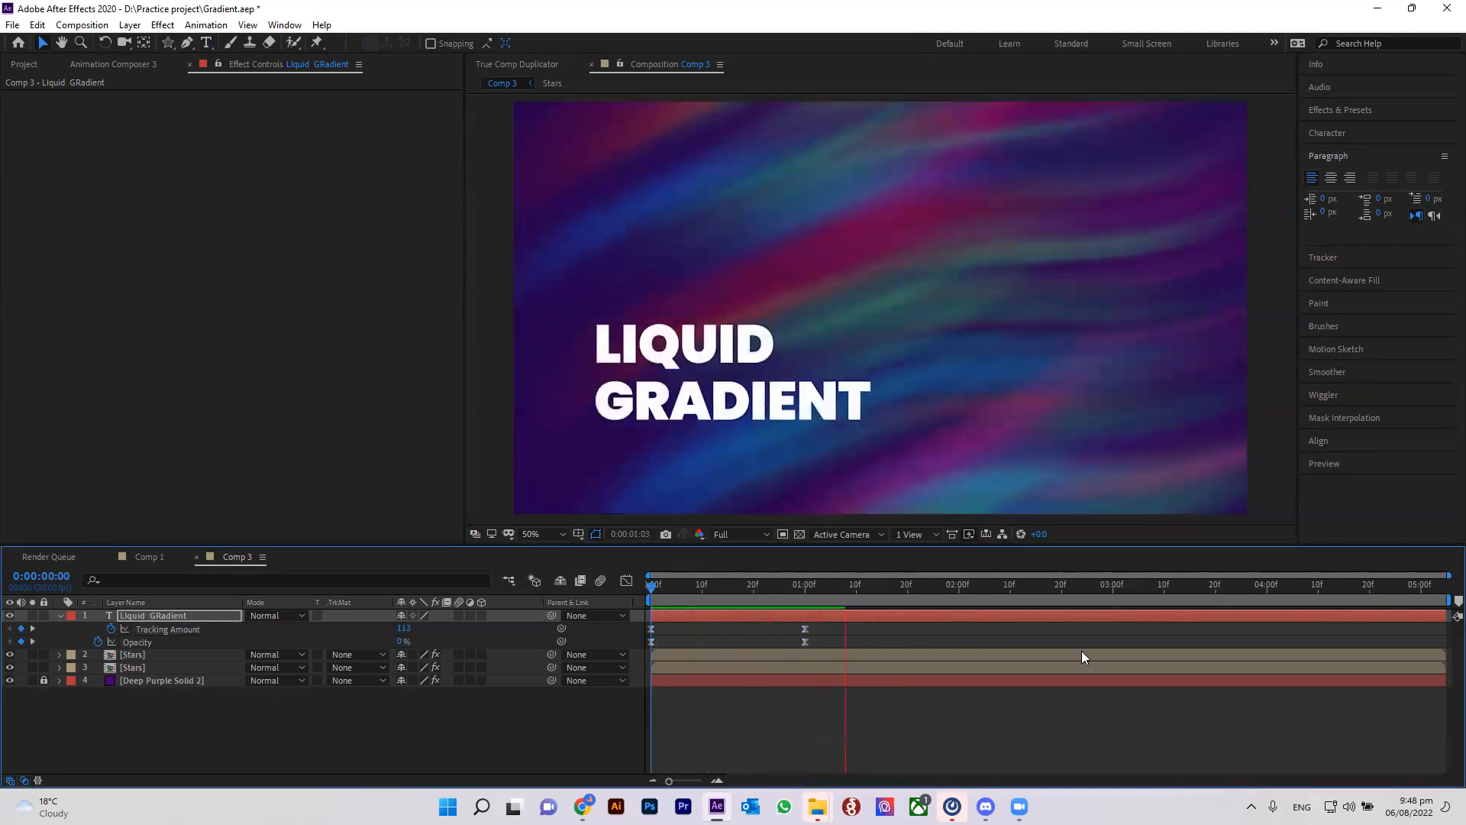
pyautogui.click(762, 334)
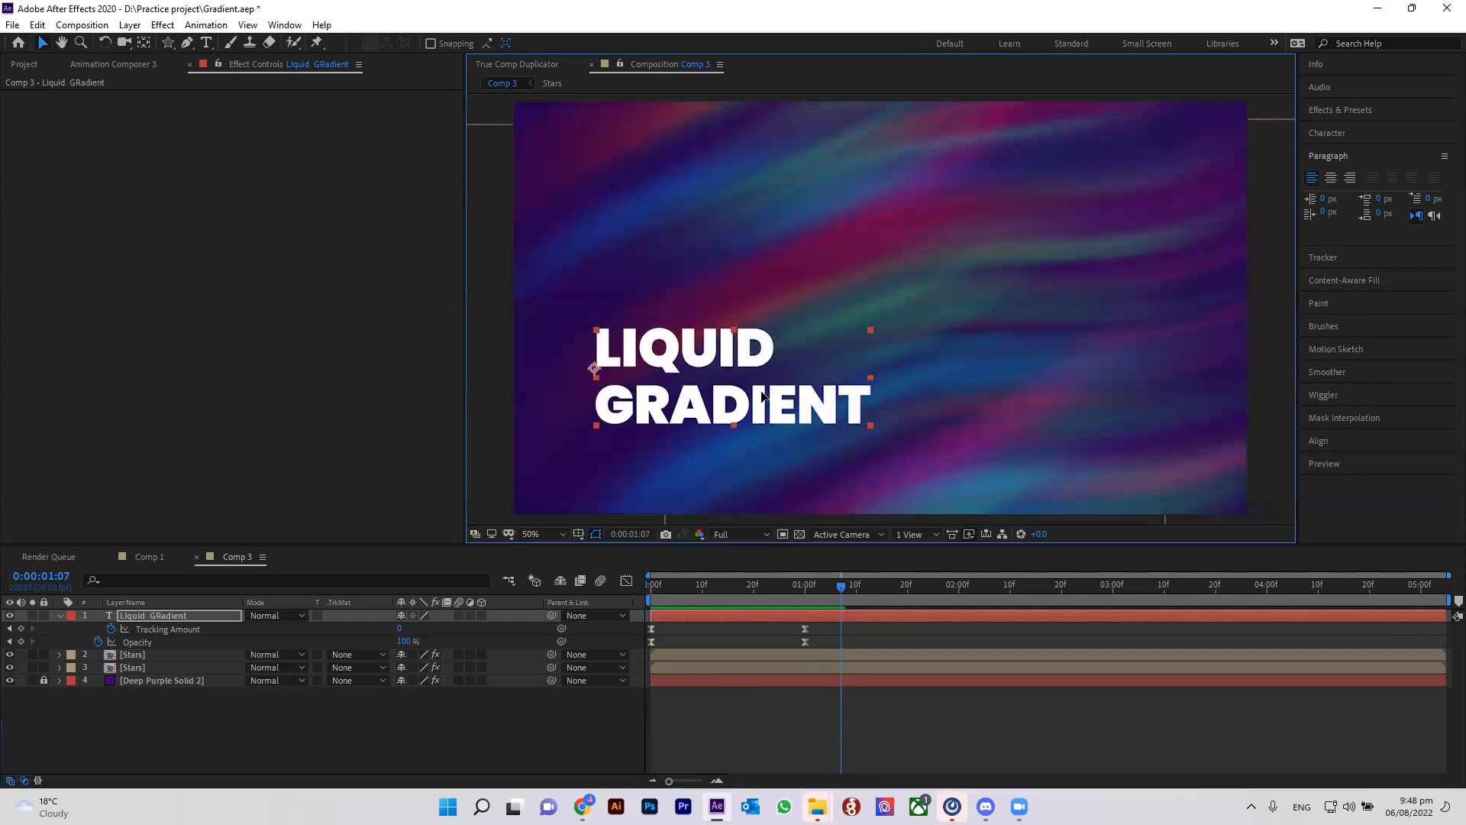
pyautogui.moveTo(760, 334)
pyautogui.mouseDown()
pyautogui.moveTo(767, 304)
pyautogui.moveTo(766, 329)
pyautogui.mouseUp()
# Scrub through the title's tracking and fade from the first frame past 1 second to check the left-aligned animation.
pyautogui.moveTo(785, 584); pyautogui.dragTo(484, 585)
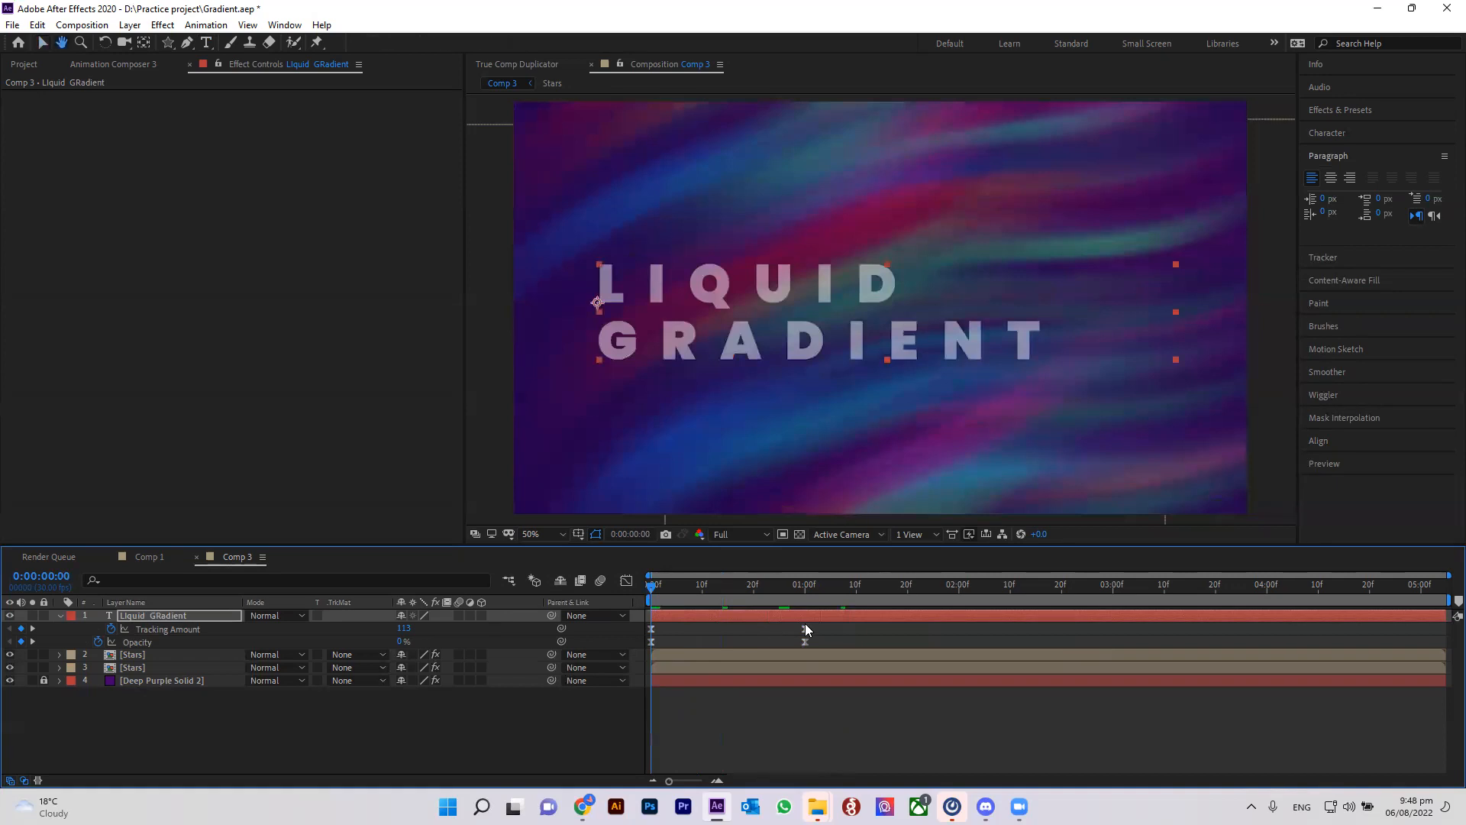
pyautogui.moveTo(737, 591); pyautogui.dragTo(802, 598)
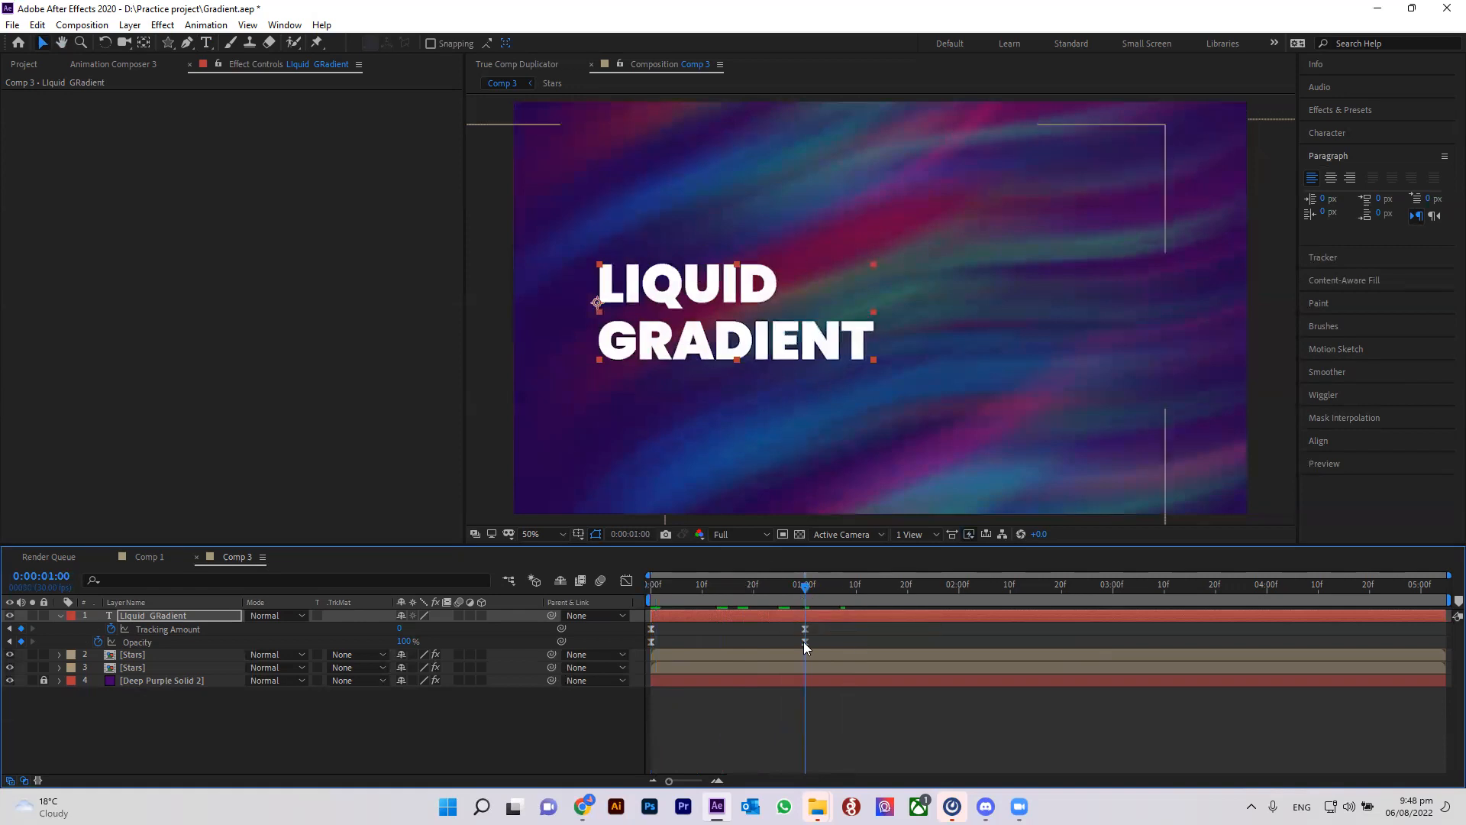
pyautogui.moveTo(788, 588); pyautogui.dragTo(634, 600)
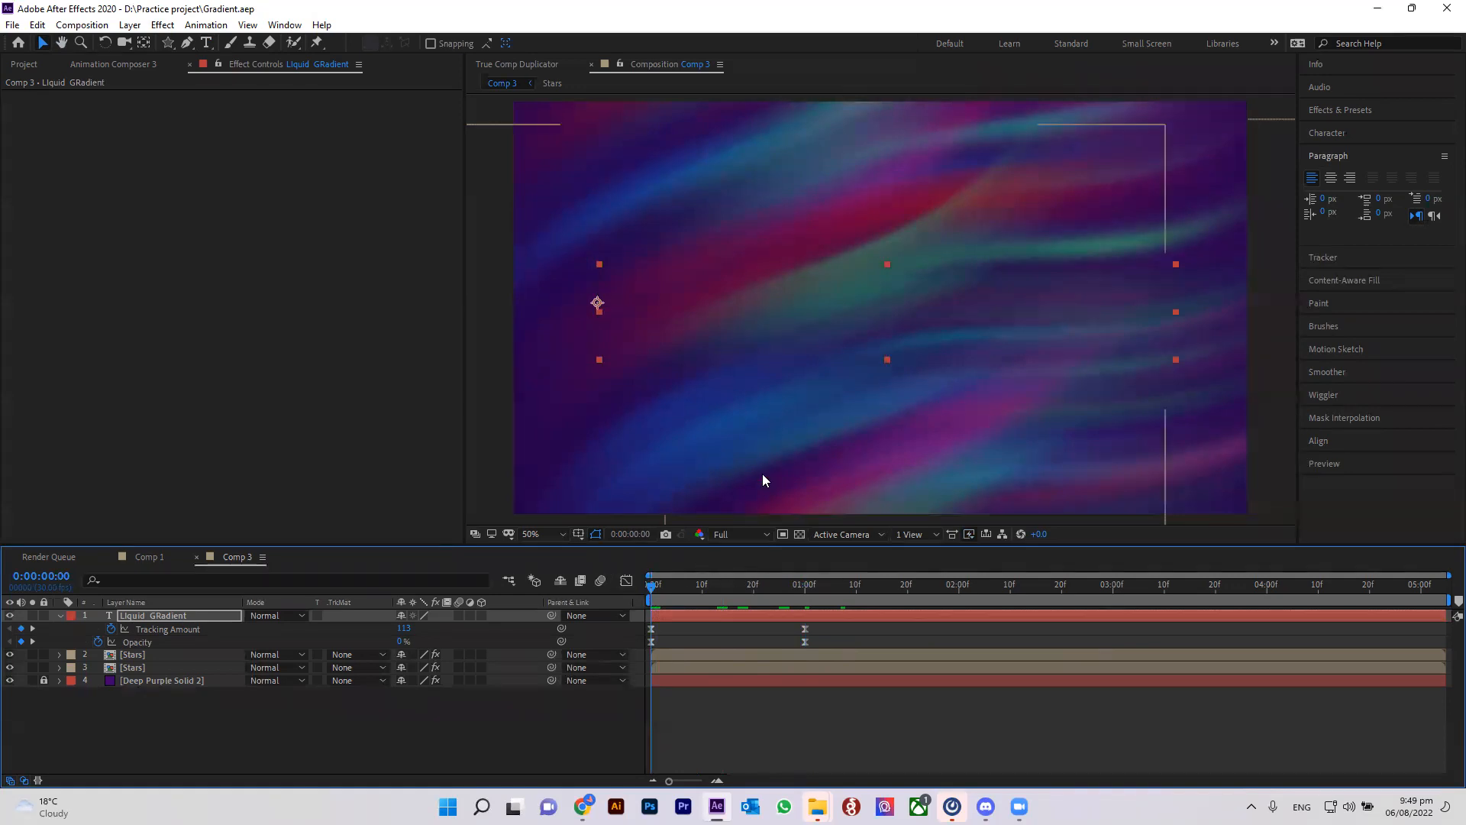
pyautogui.click(871, 722)
pyautogui.moveTo(656, 587); pyautogui.dragTo(866, 626)
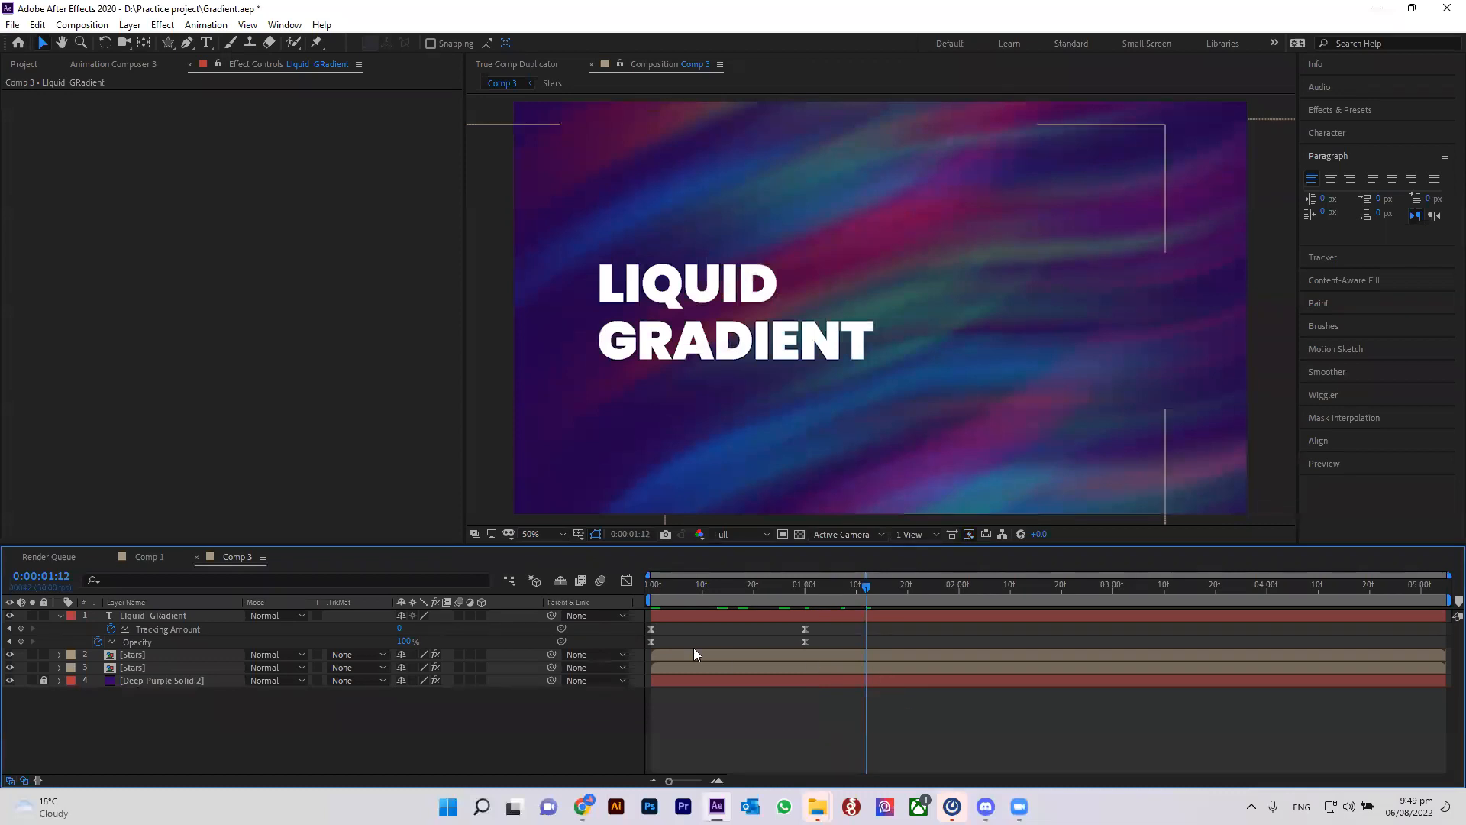
# Remove Comp 1 from the render queue and select the queued Comp 3.
pyautogui.click(45, 556)
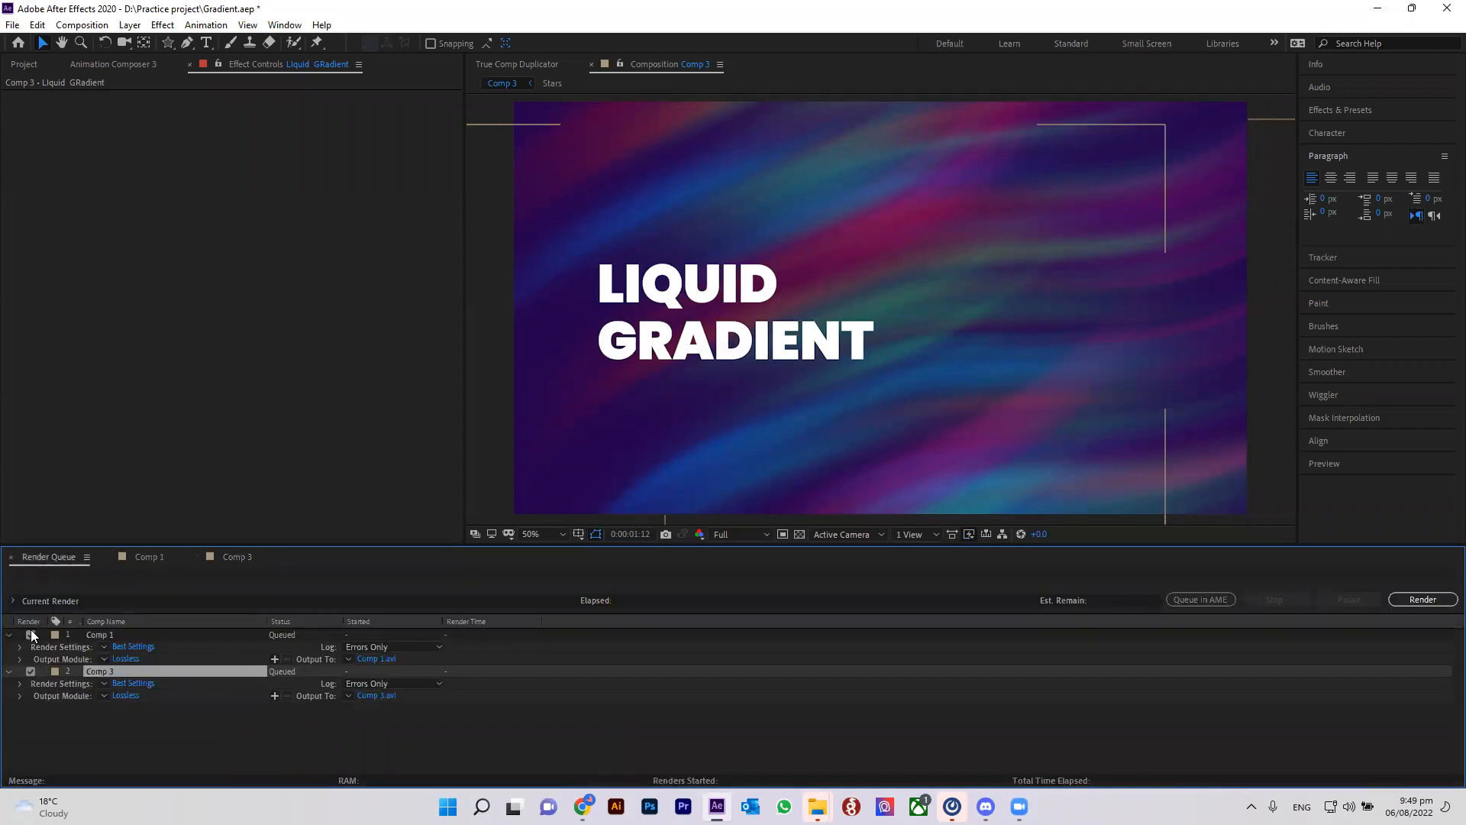
pyautogui.click(137, 622)
pyautogui.click(96, 633)
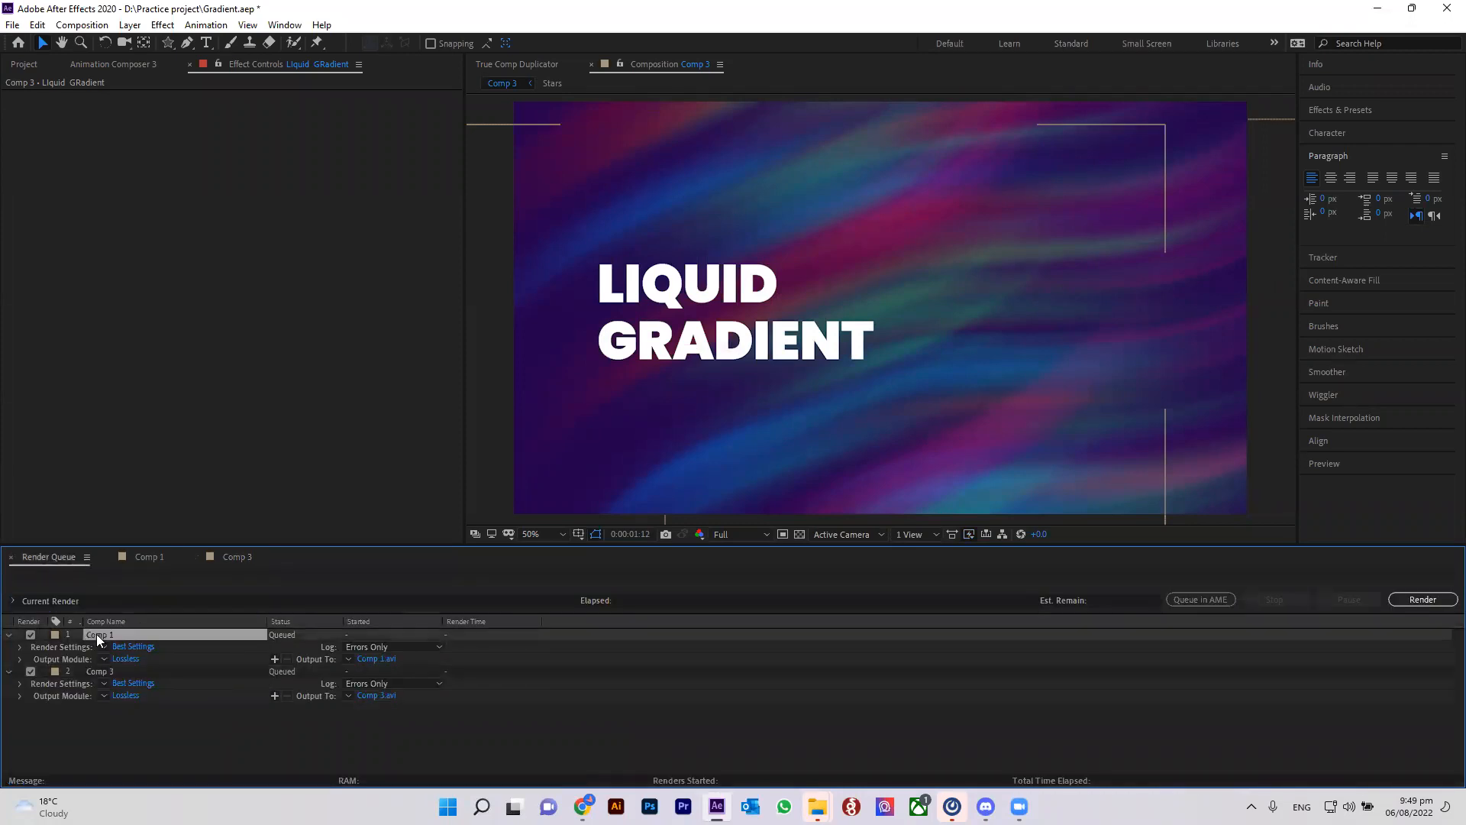
pyautogui.press('Delete')
pyautogui.click(105, 636)
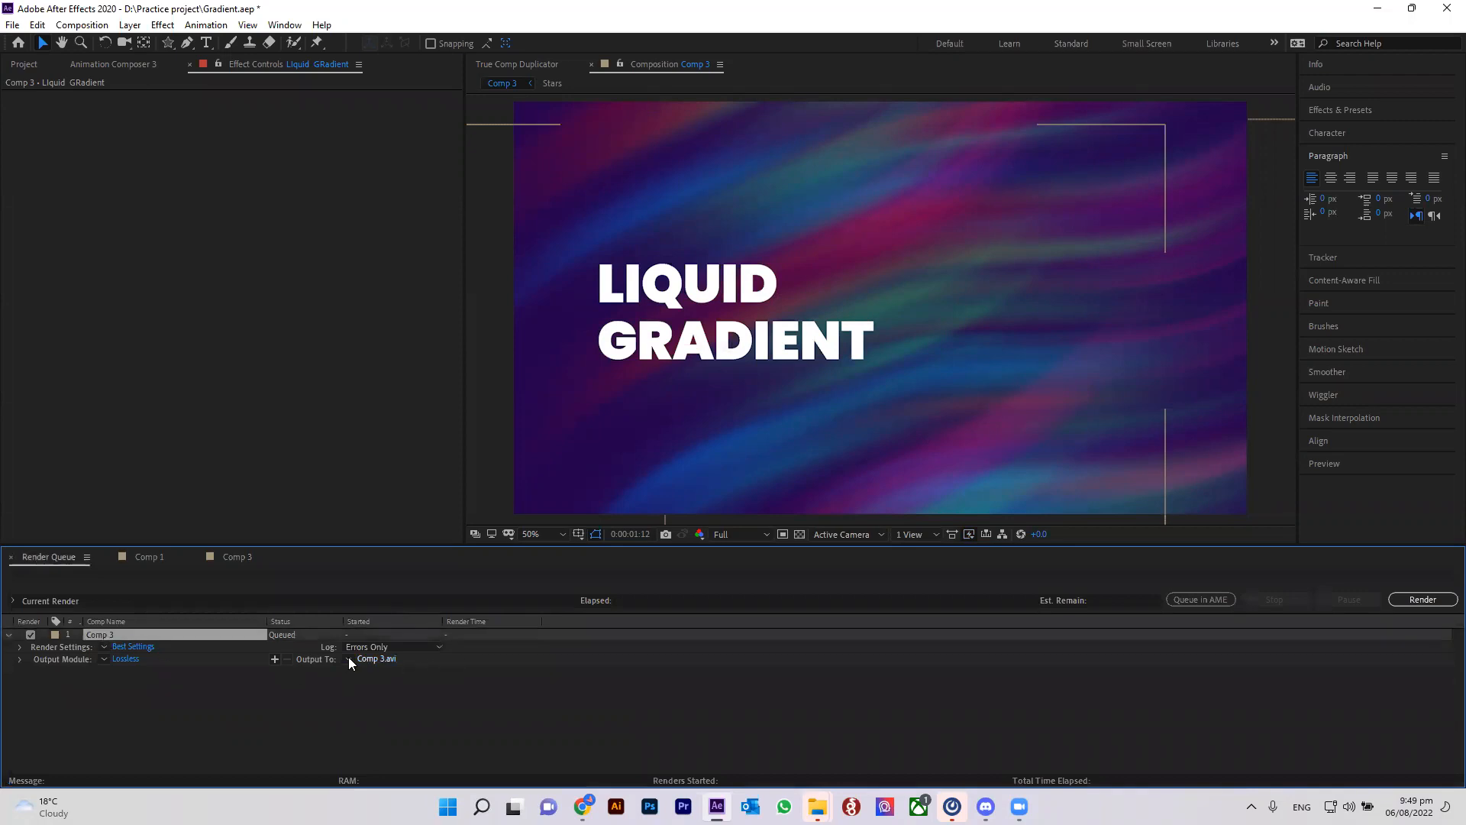
# Examine the output file name and save location of the queued Comp 3 without changing them.
pyautogui.click(377, 659)
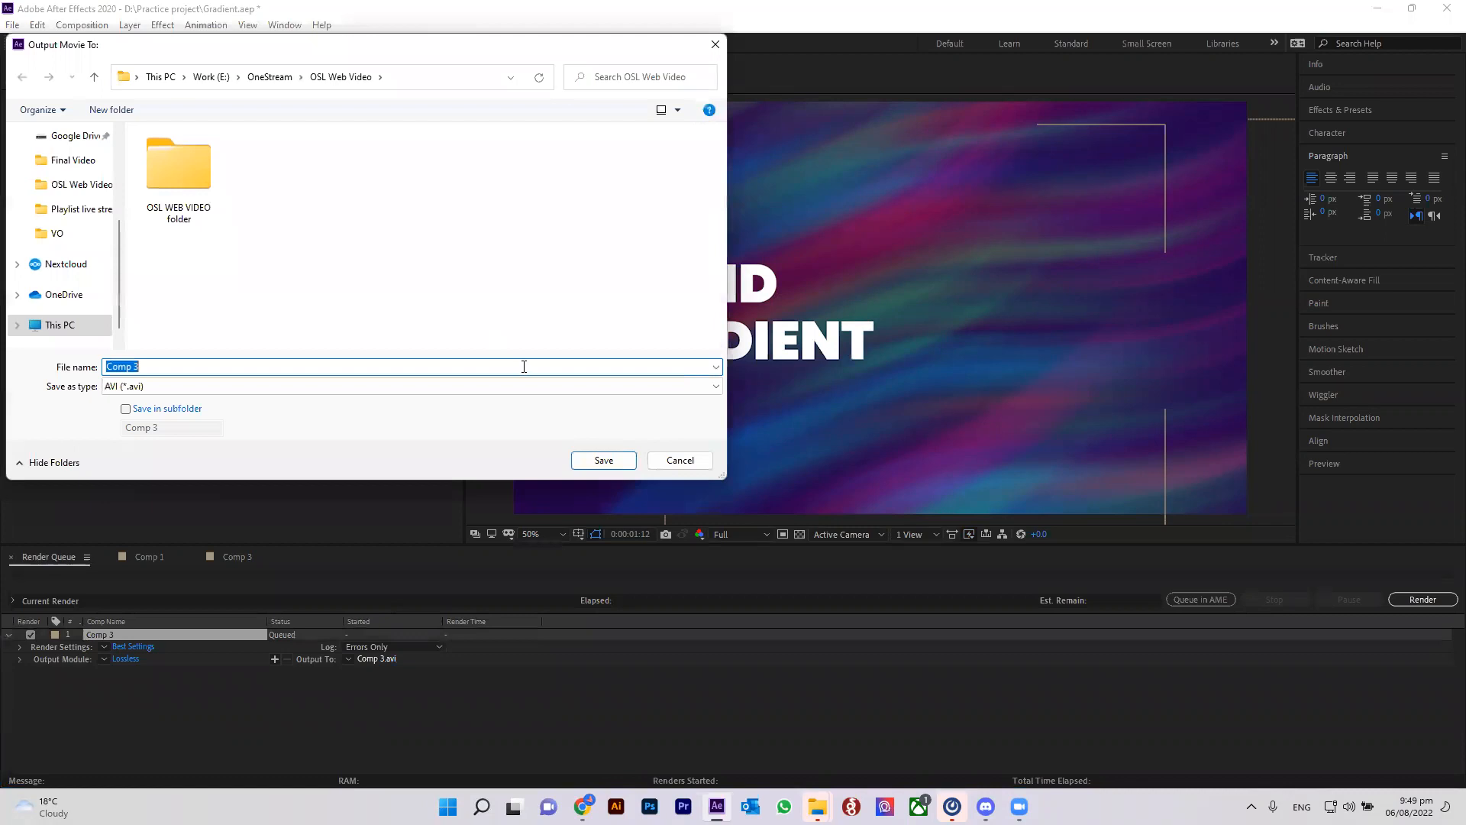
pyautogui.click(674, 463)
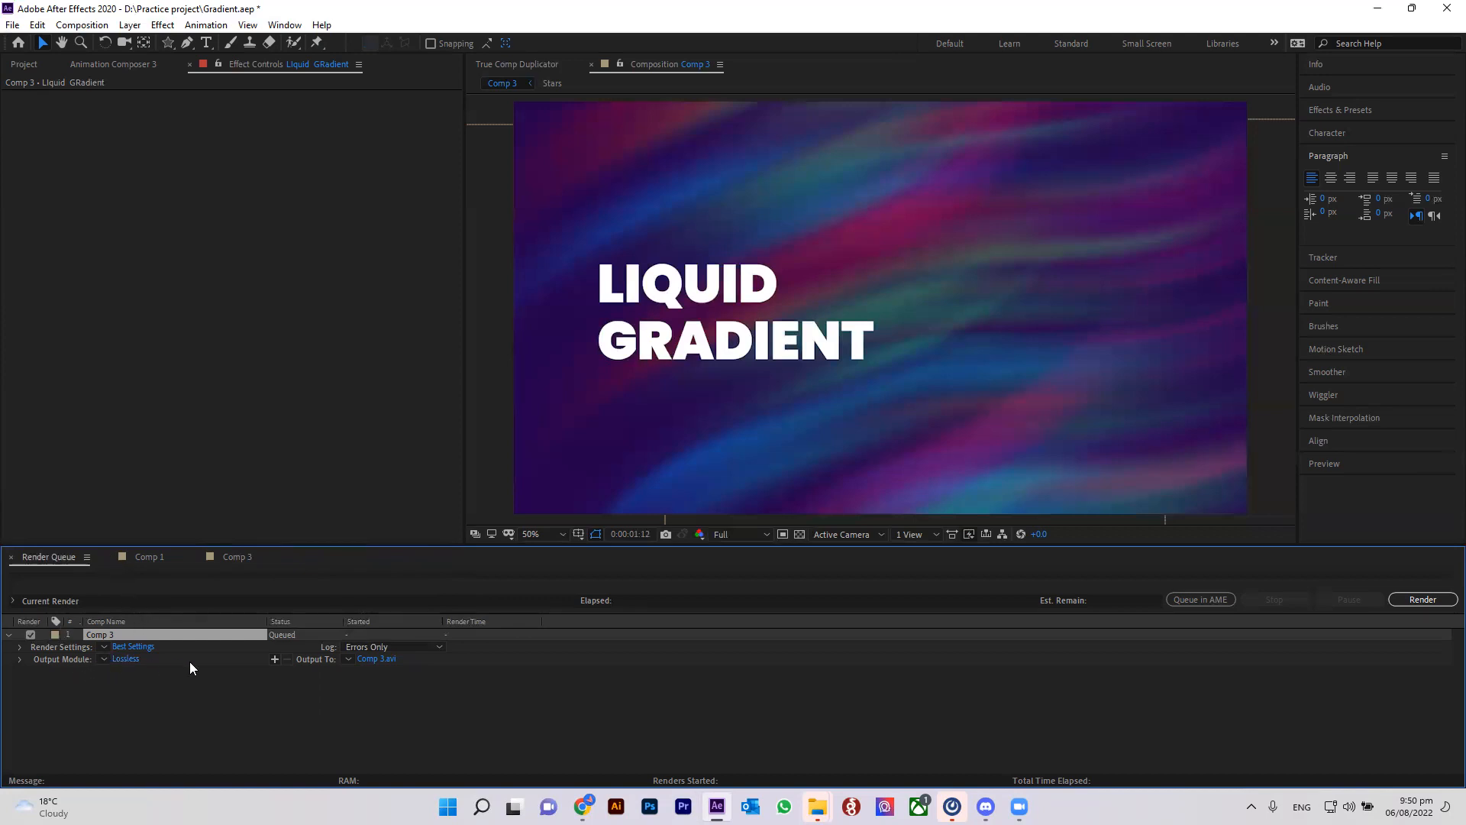
pyautogui.click(383, 660)
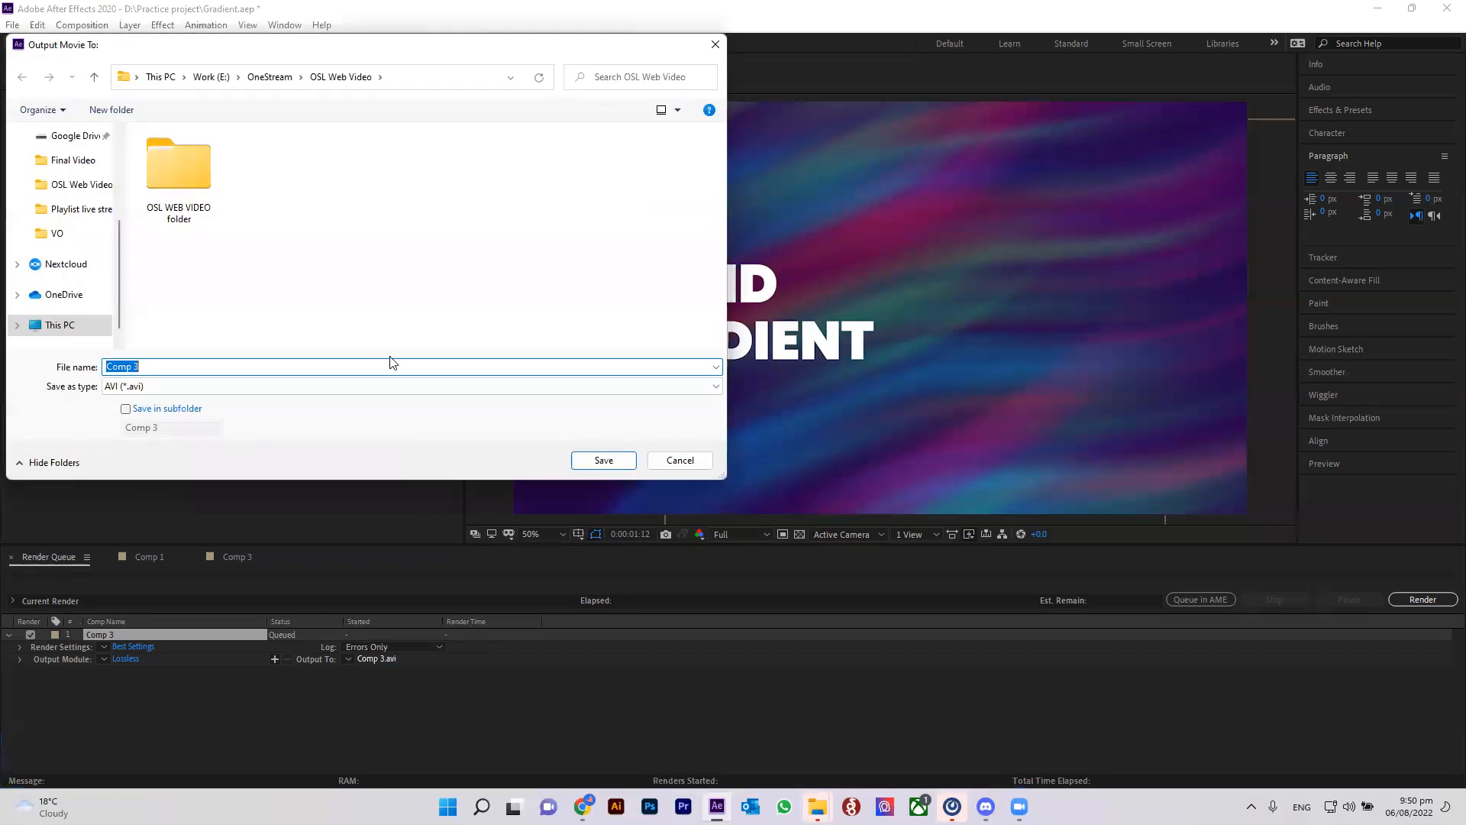
pyautogui.click(676, 459)
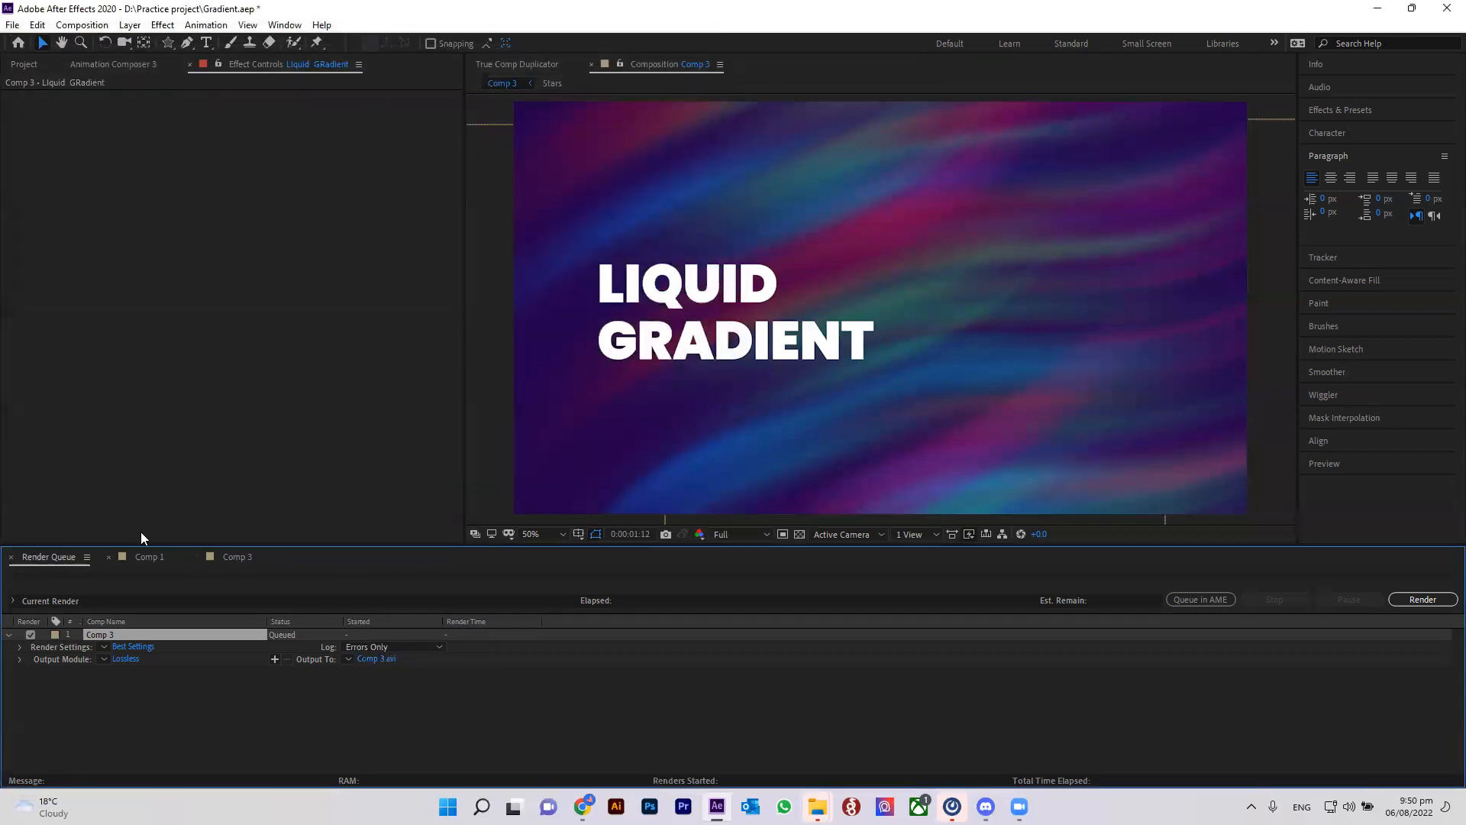
# Try the PNG Sequence format in Comp 3's output module settings and close them without applying.
pyautogui.click(107, 658)
pyautogui.click(154, 655)
pyautogui.click(104, 659)
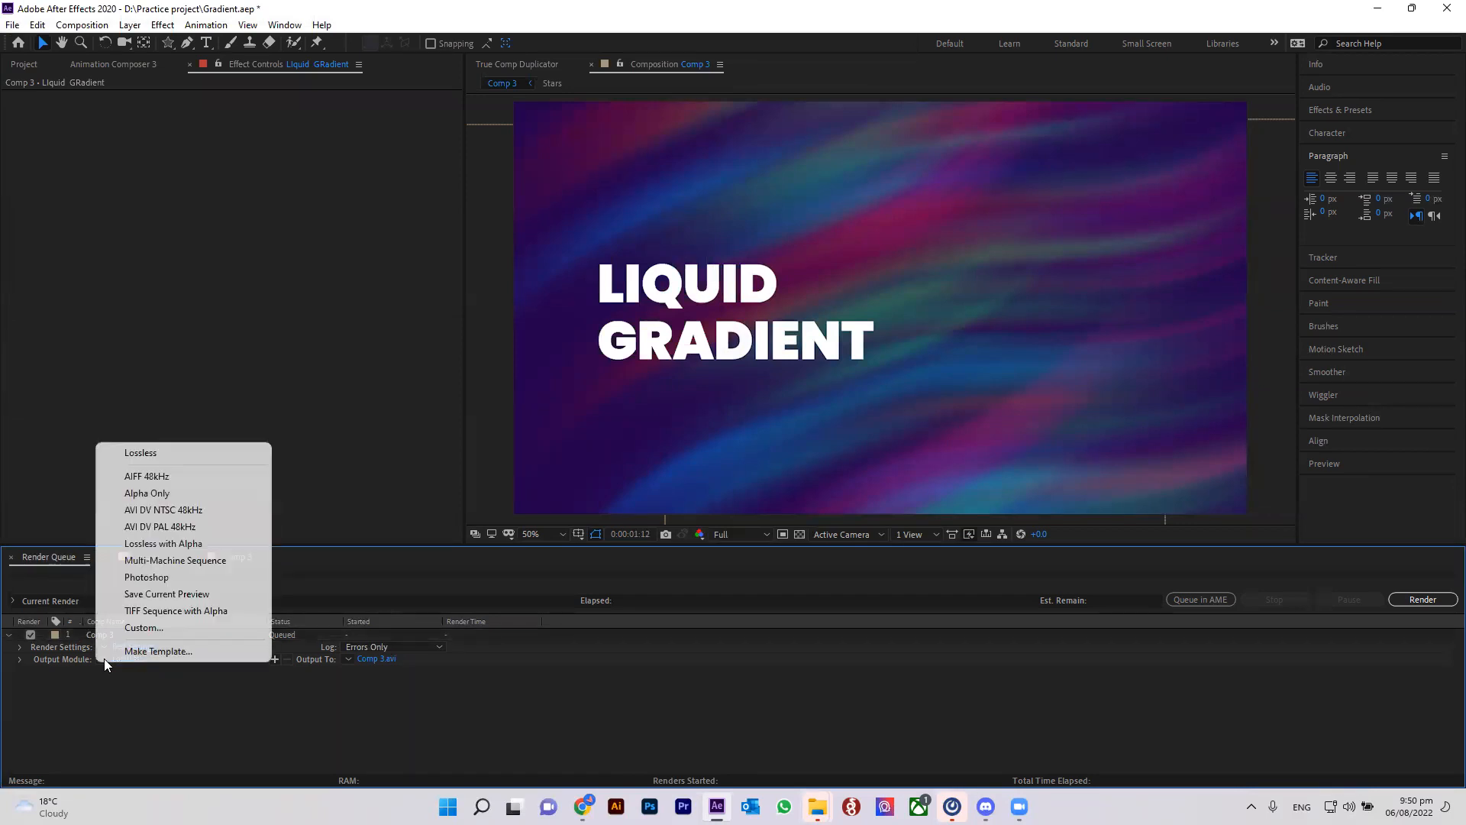
pyautogui.click(131, 658)
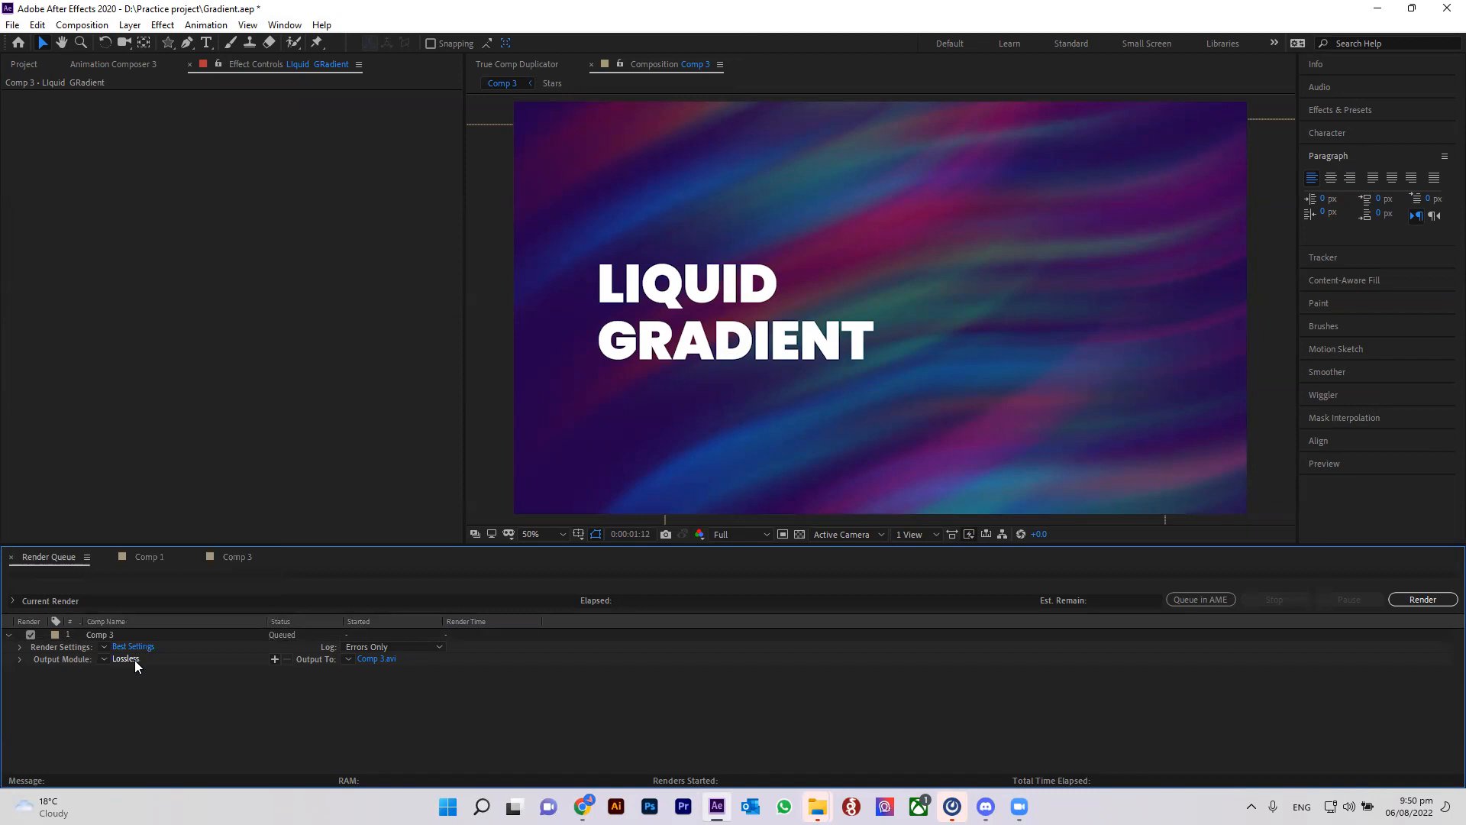
pyautogui.click(126, 659)
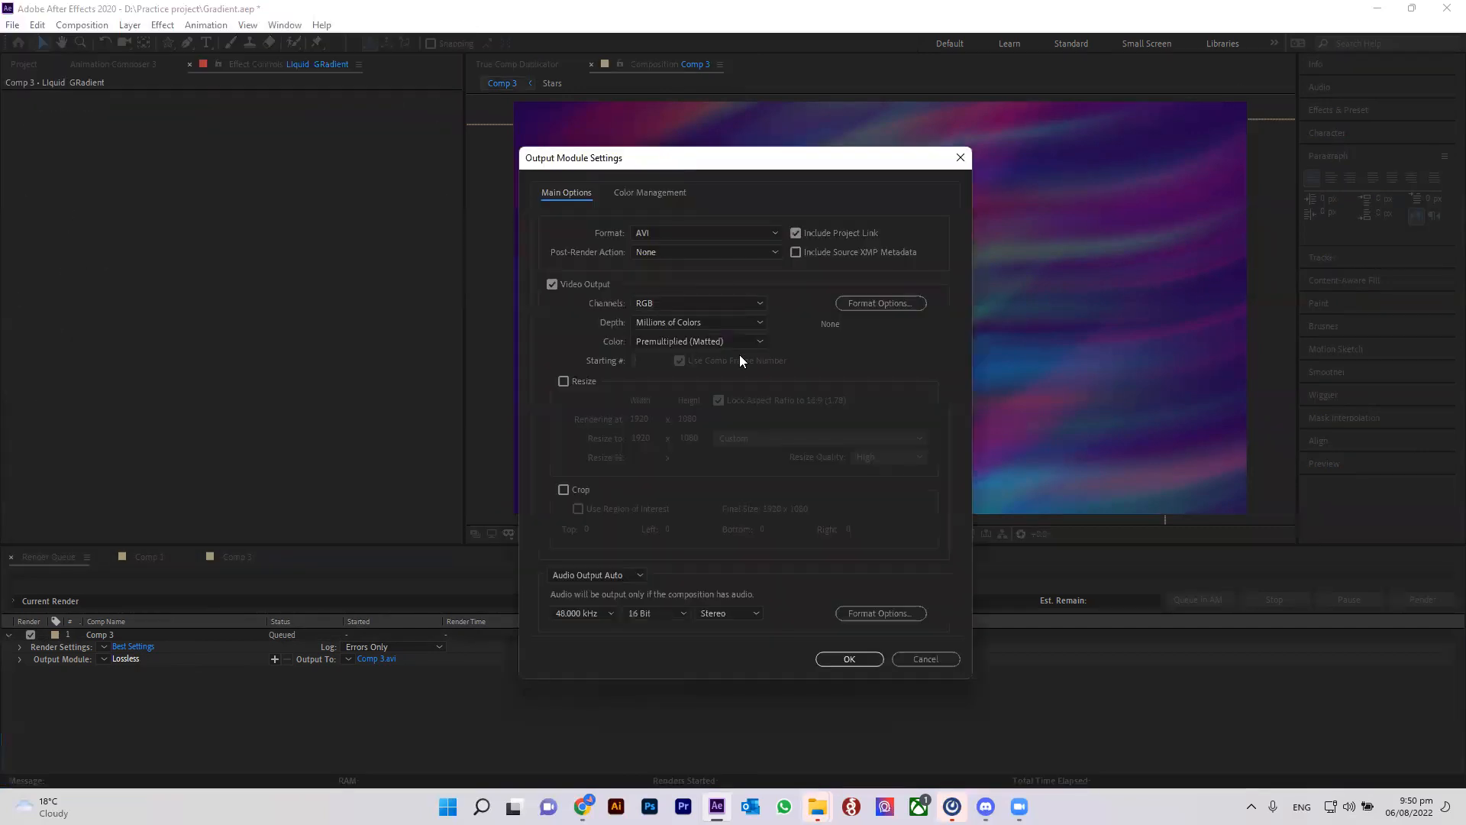
pyautogui.click(670, 233)
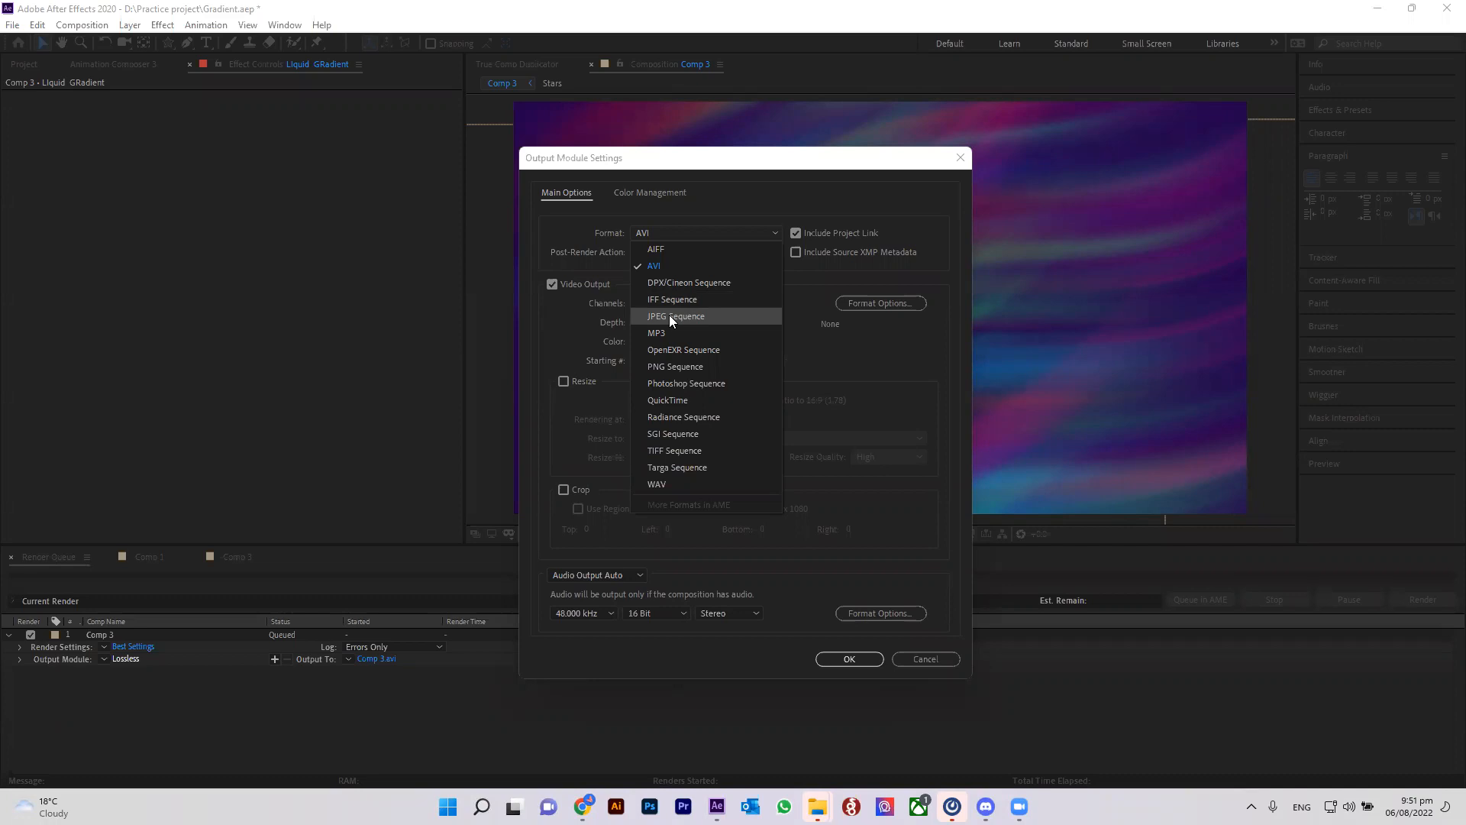
pyautogui.click(663, 368)
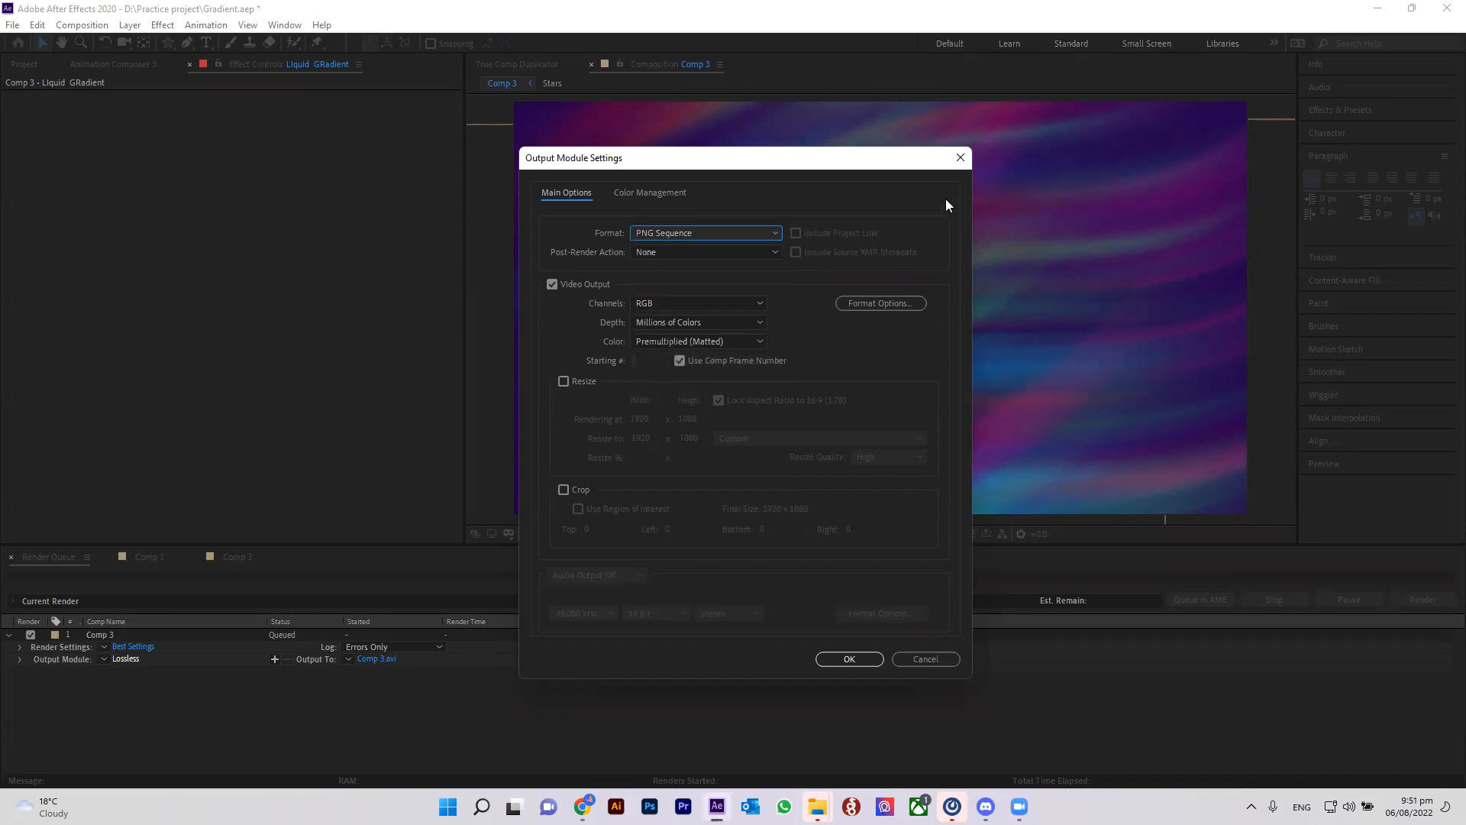
pyautogui.click(962, 158)
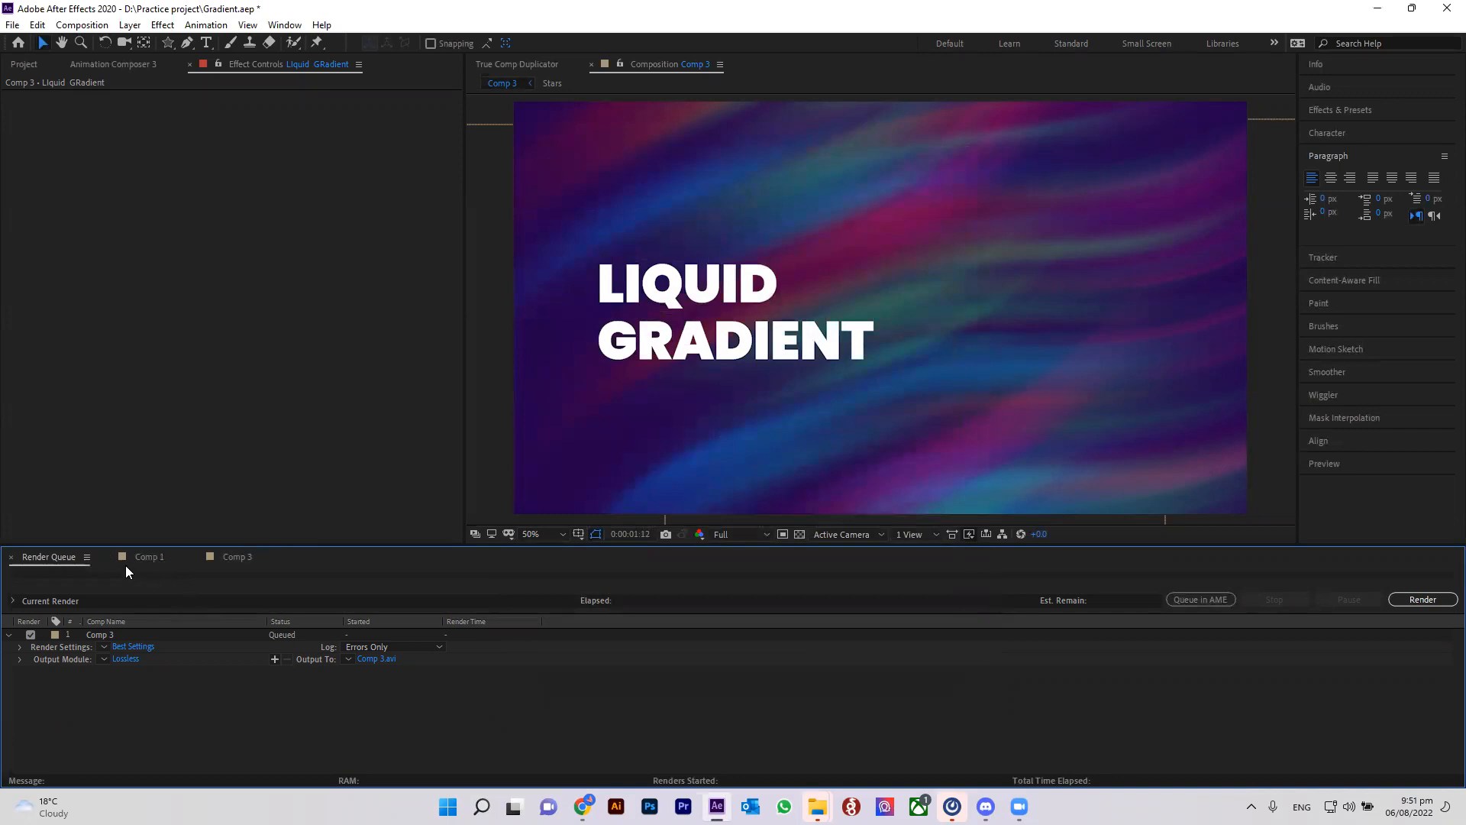
# Hide the Deep Purple Solid 2 background layer in Comp 3 and return to the render queue.
pyautogui.click(150, 556)
pyautogui.click(246, 558)
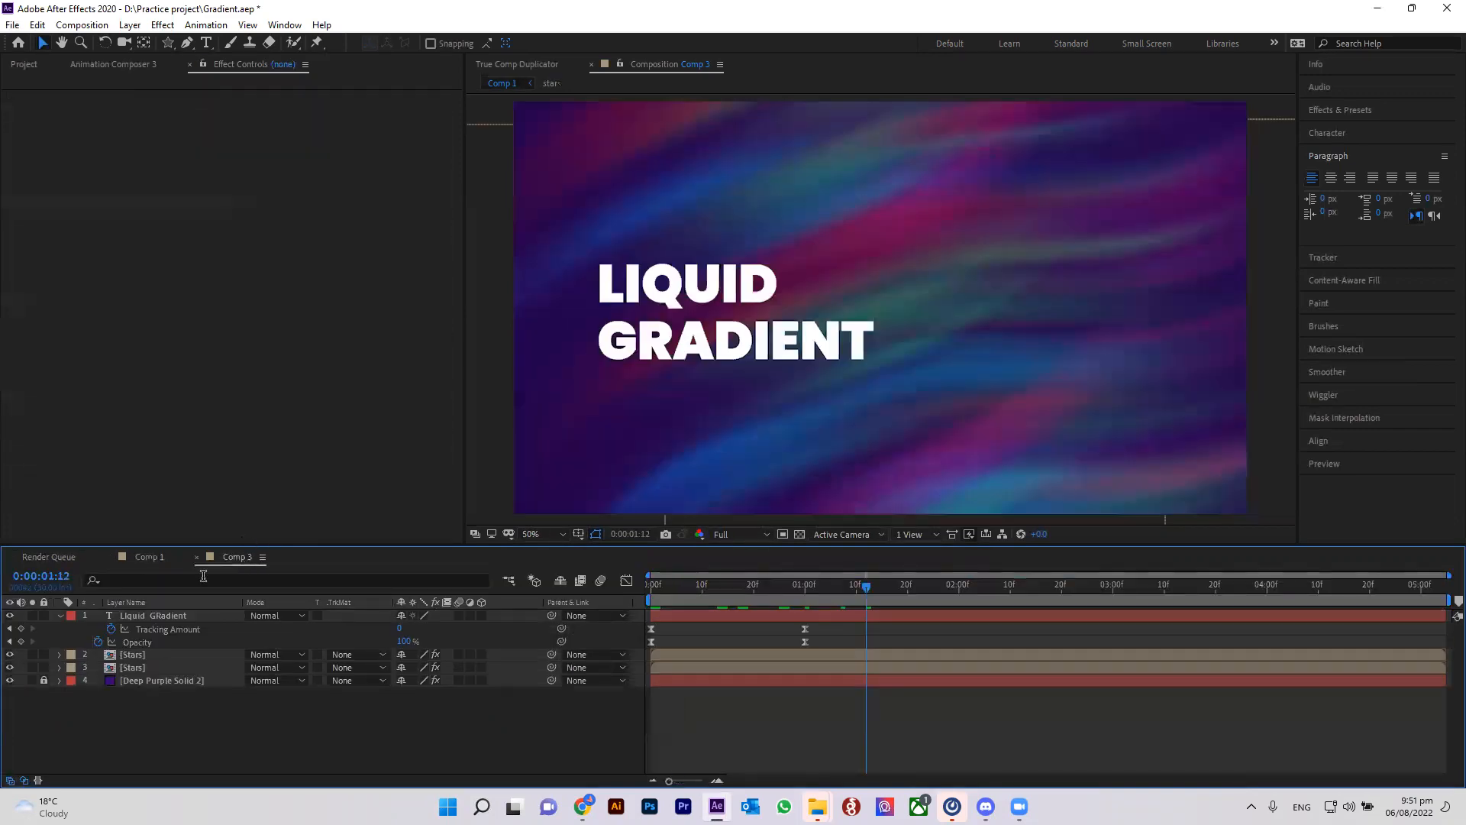
pyautogui.click(9, 681)
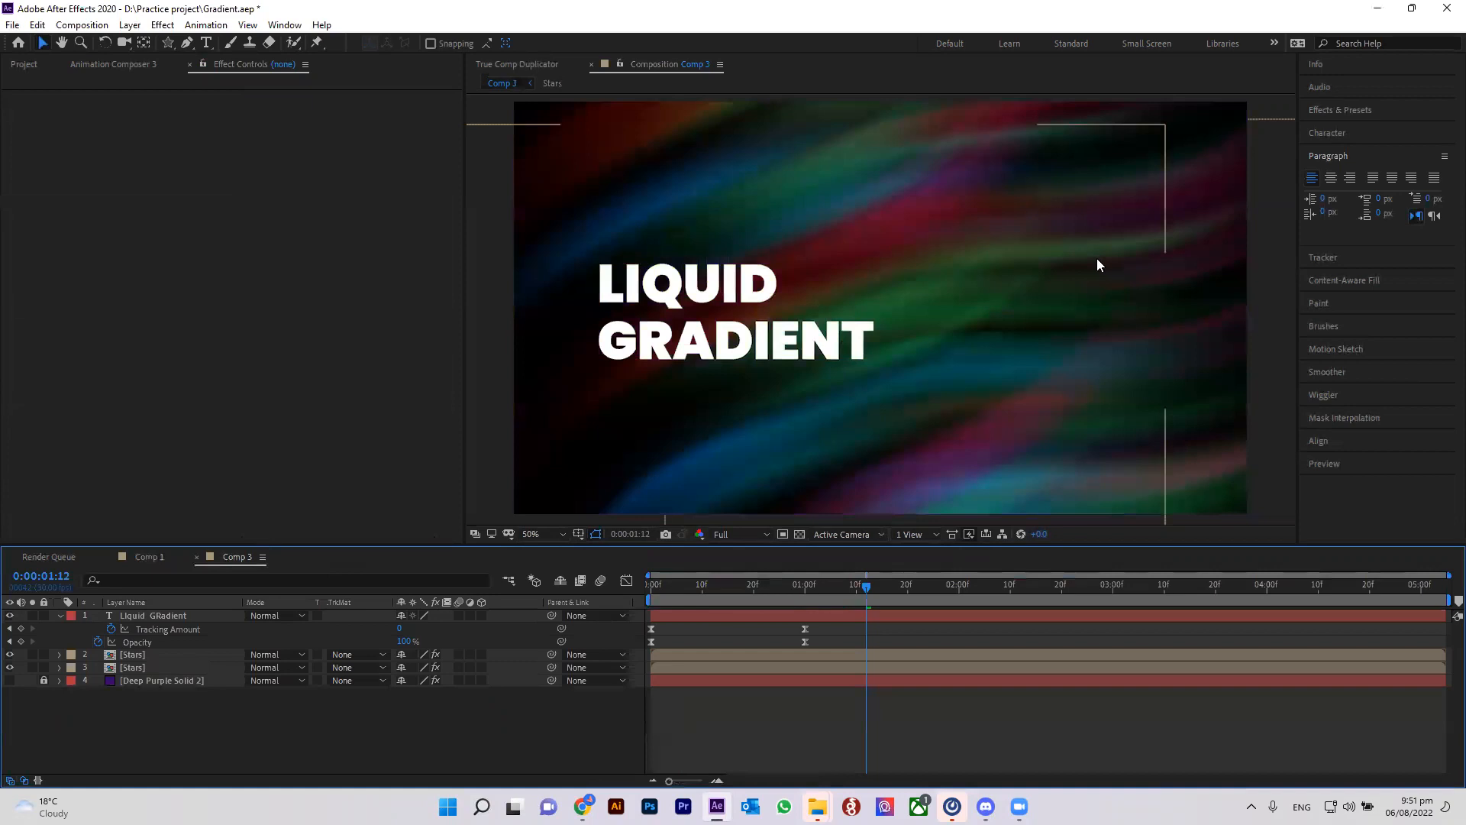
pyautogui.click(145, 560)
pyautogui.click(48, 565)
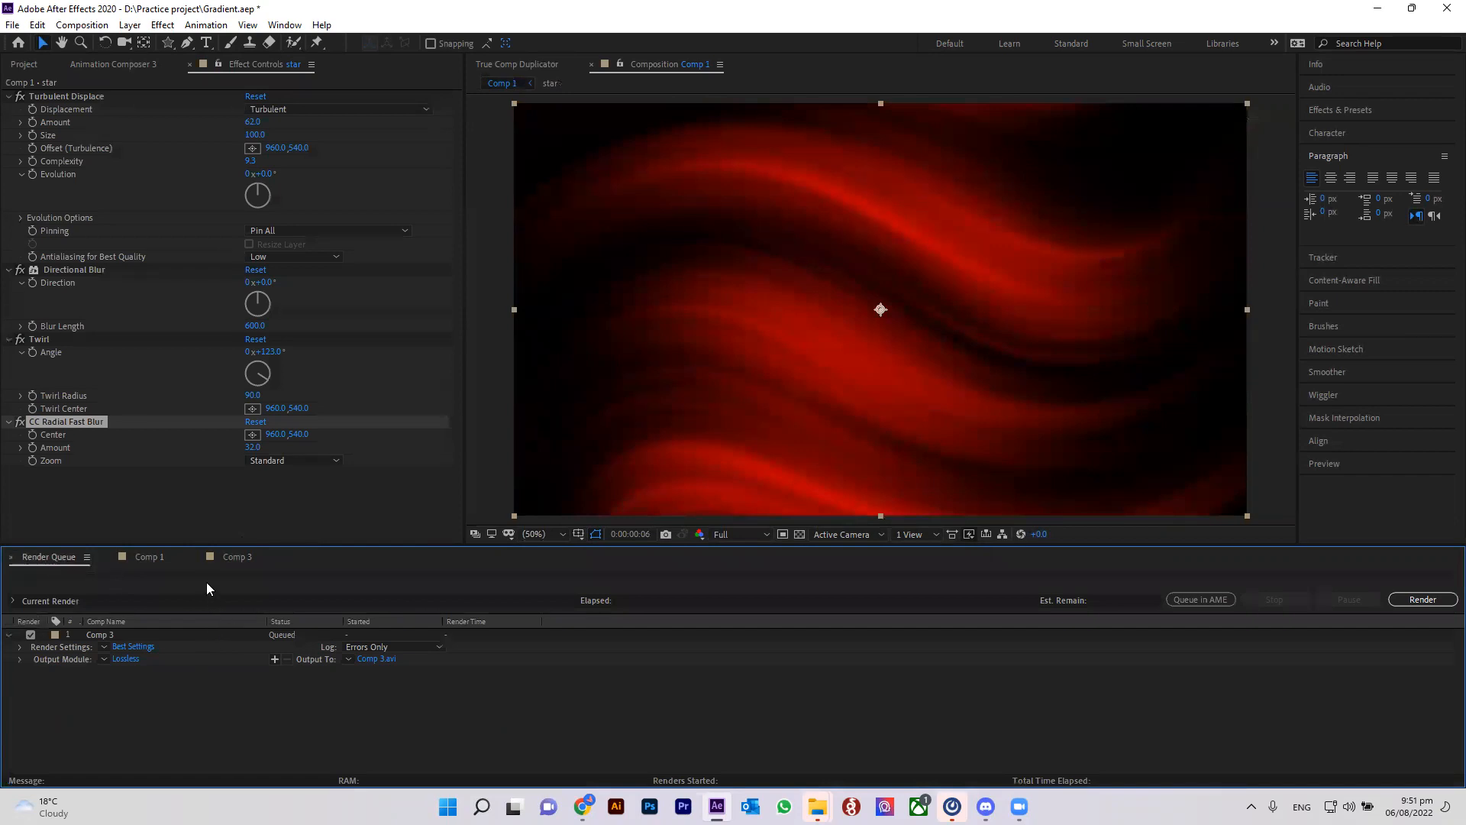
# Set the video output channels to RGB + Alpha in the queued Comp 3's output module settings and apply them.
pyautogui.click(116, 632)
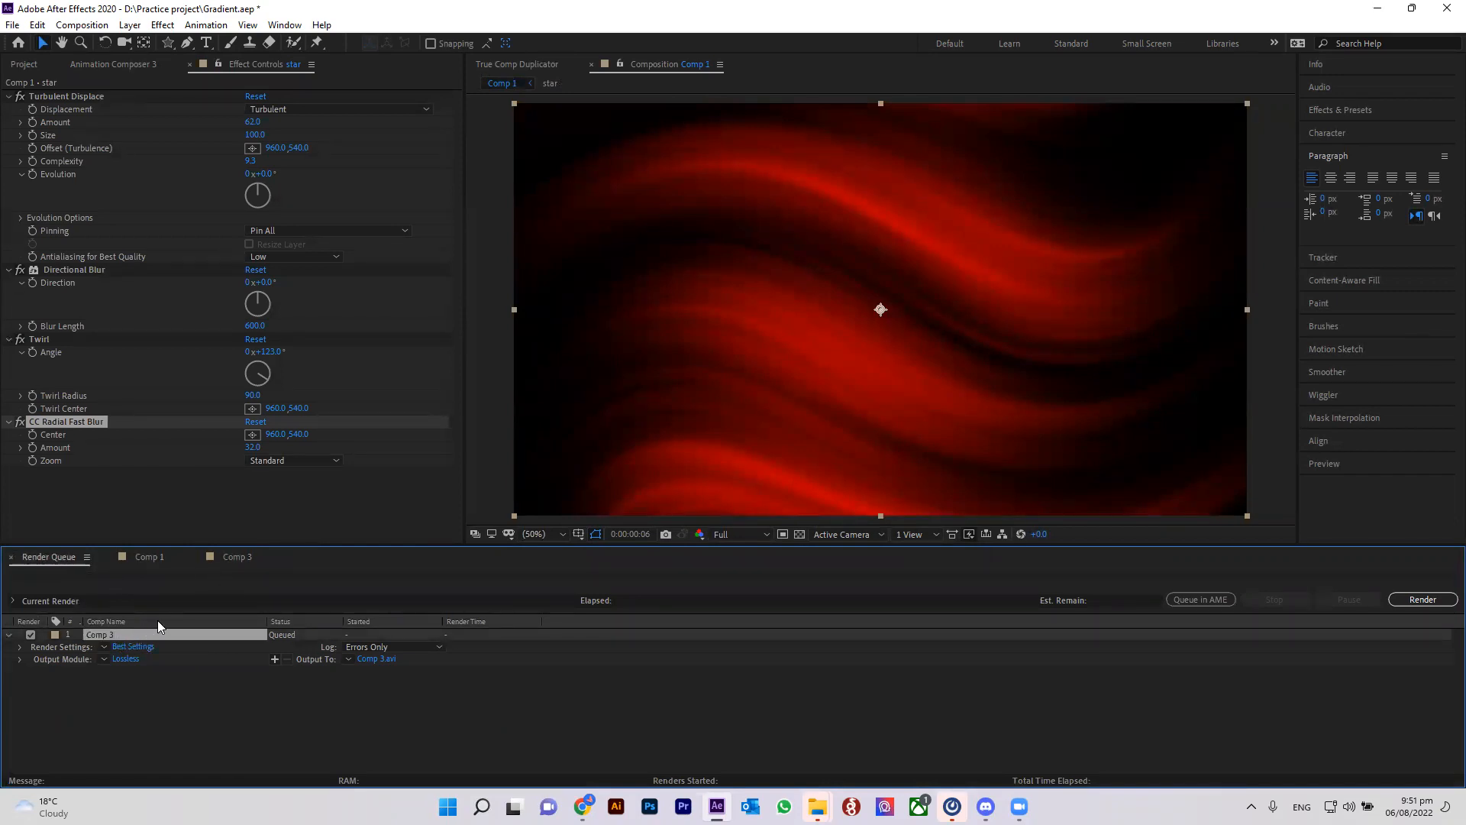
pyautogui.click(137, 658)
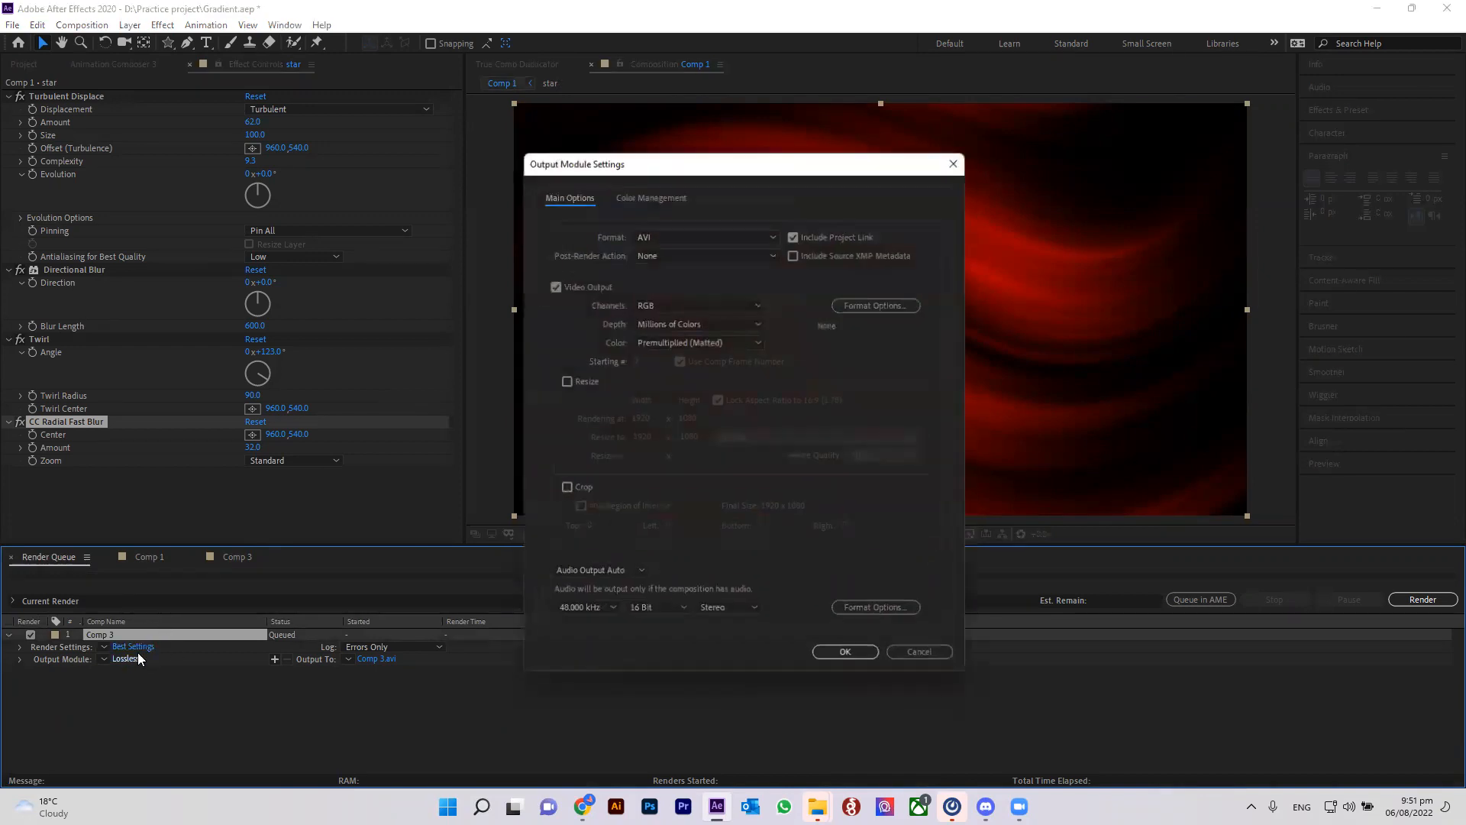
pyautogui.click(669, 304)
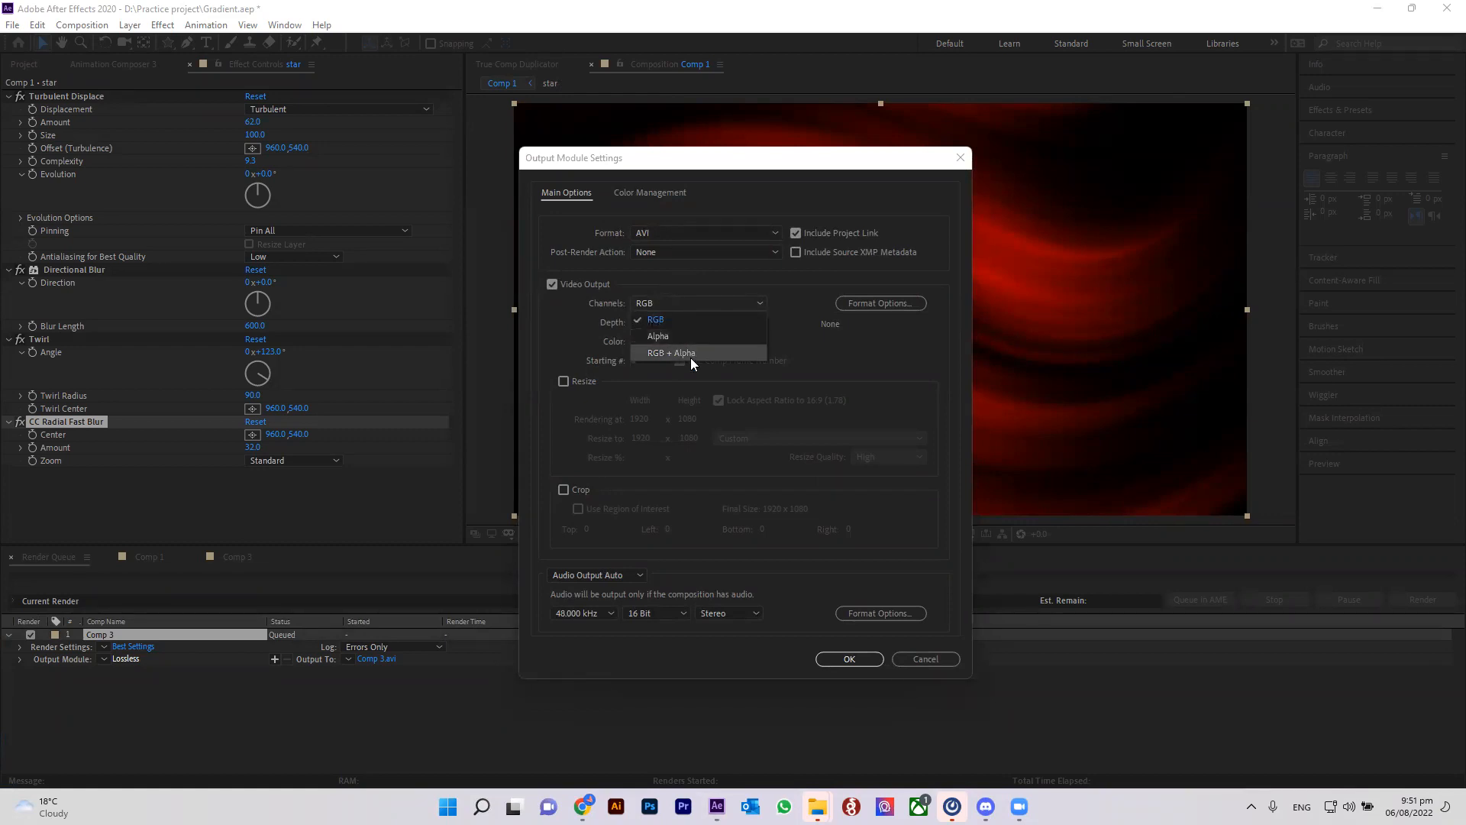
pyautogui.click(691, 358)
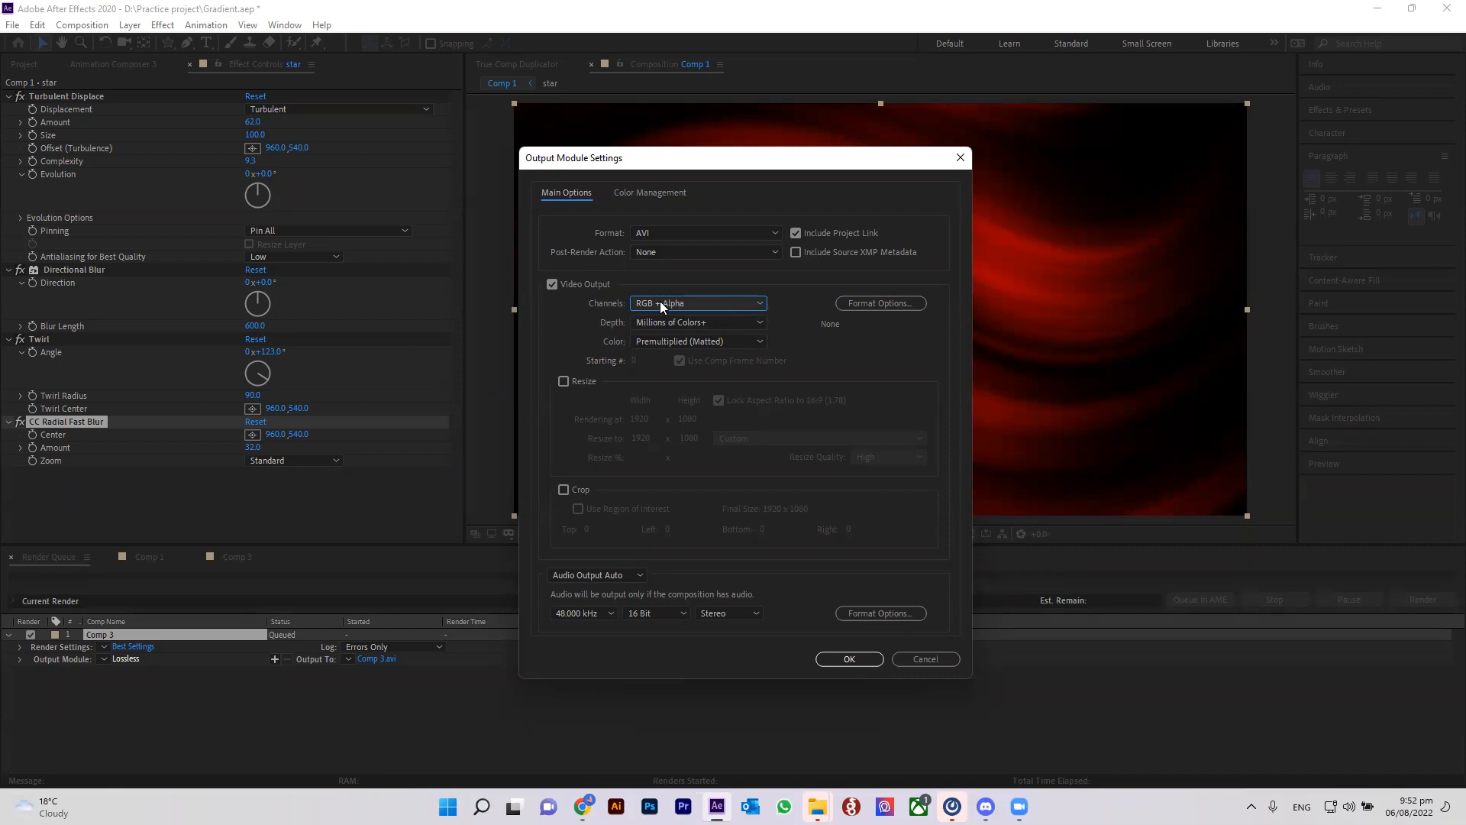
pyautogui.click(689, 303)
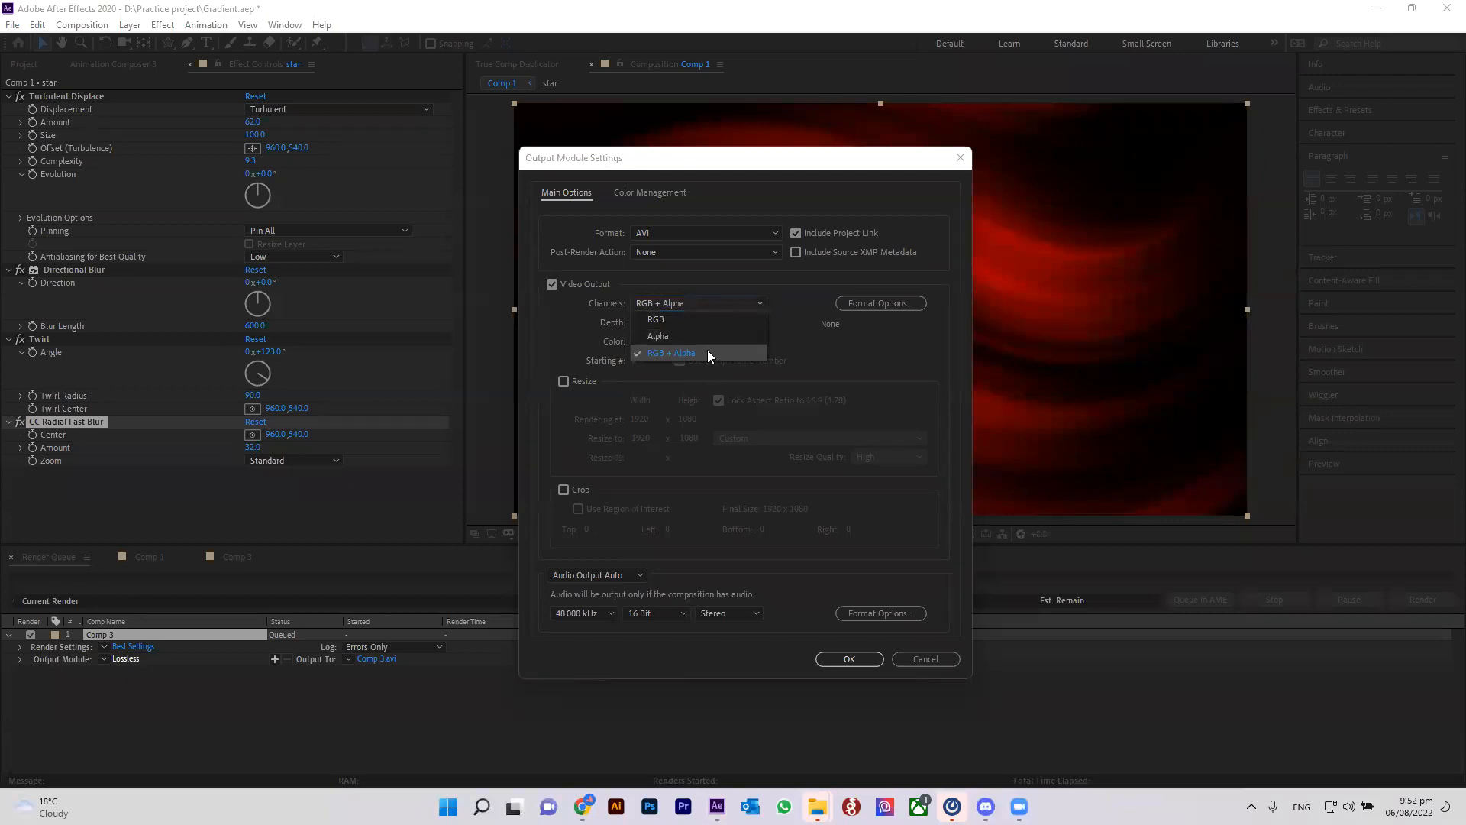
pyautogui.click(820, 351)
pyautogui.click(857, 659)
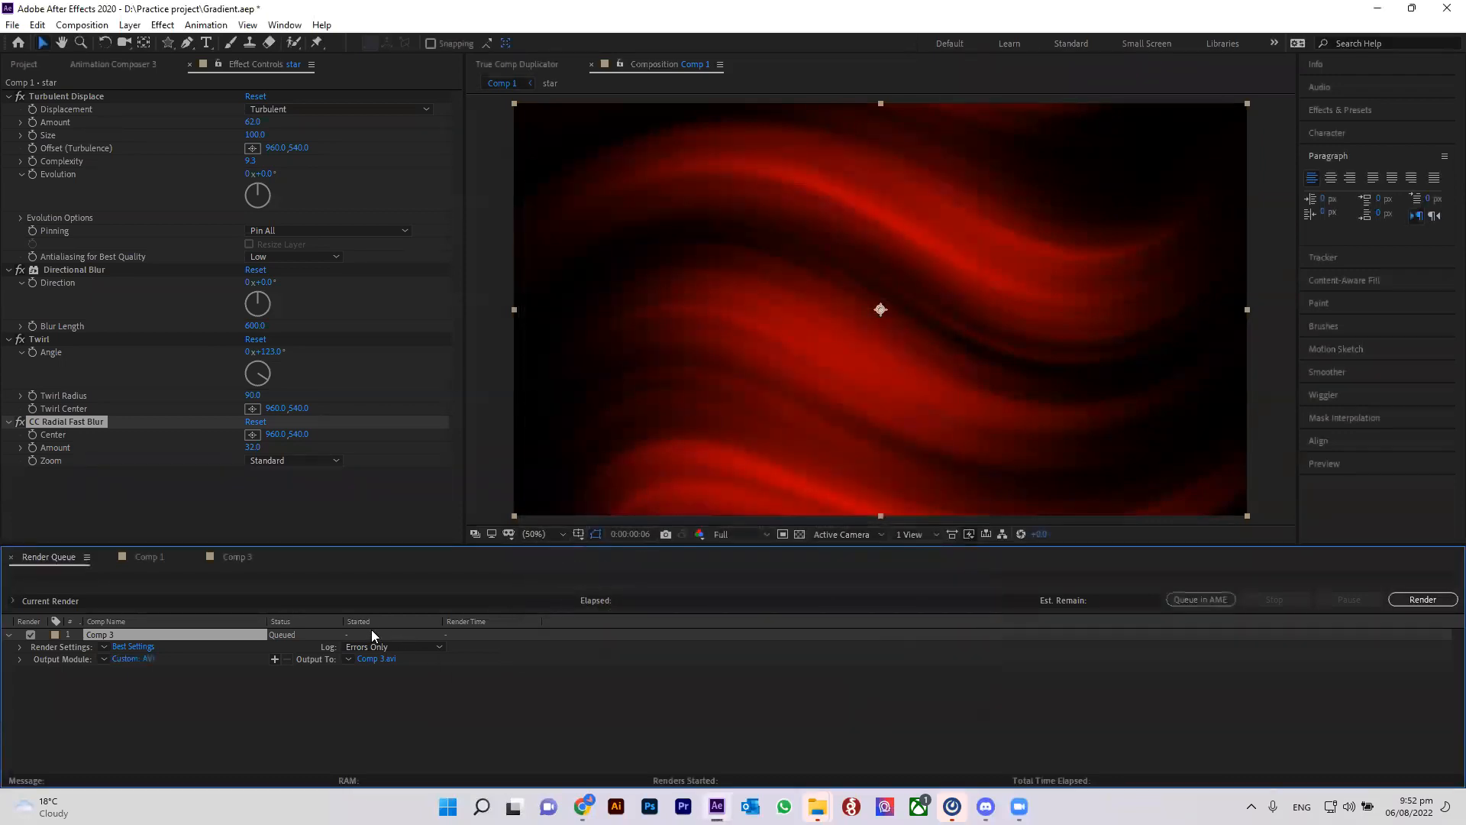
# Set Comp 3's render output to an AVI named Comp 3 in the Practice project folder on drive D.
pyautogui.click(391, 662)
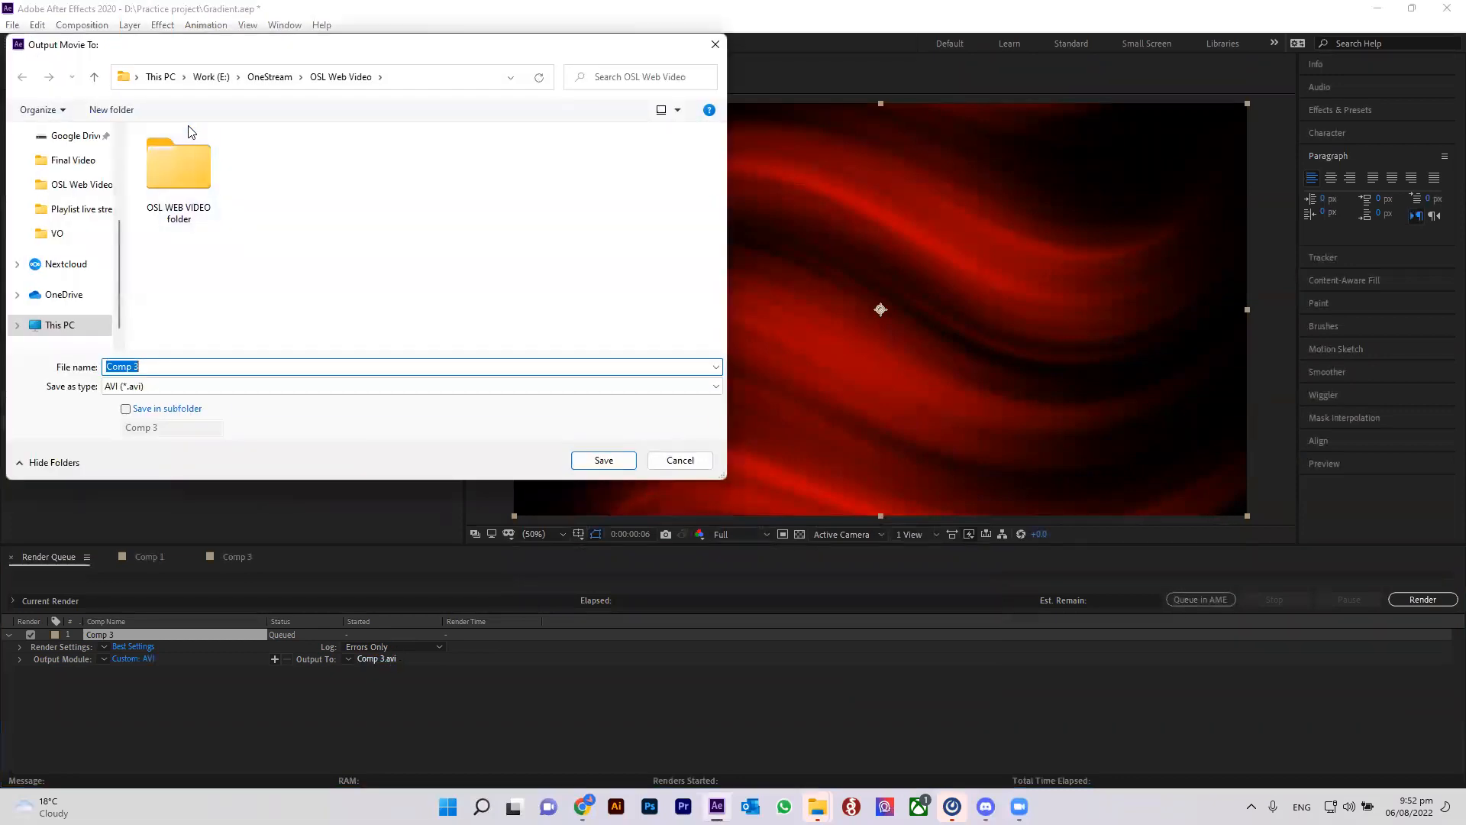
pyautogui.click(60, 325)
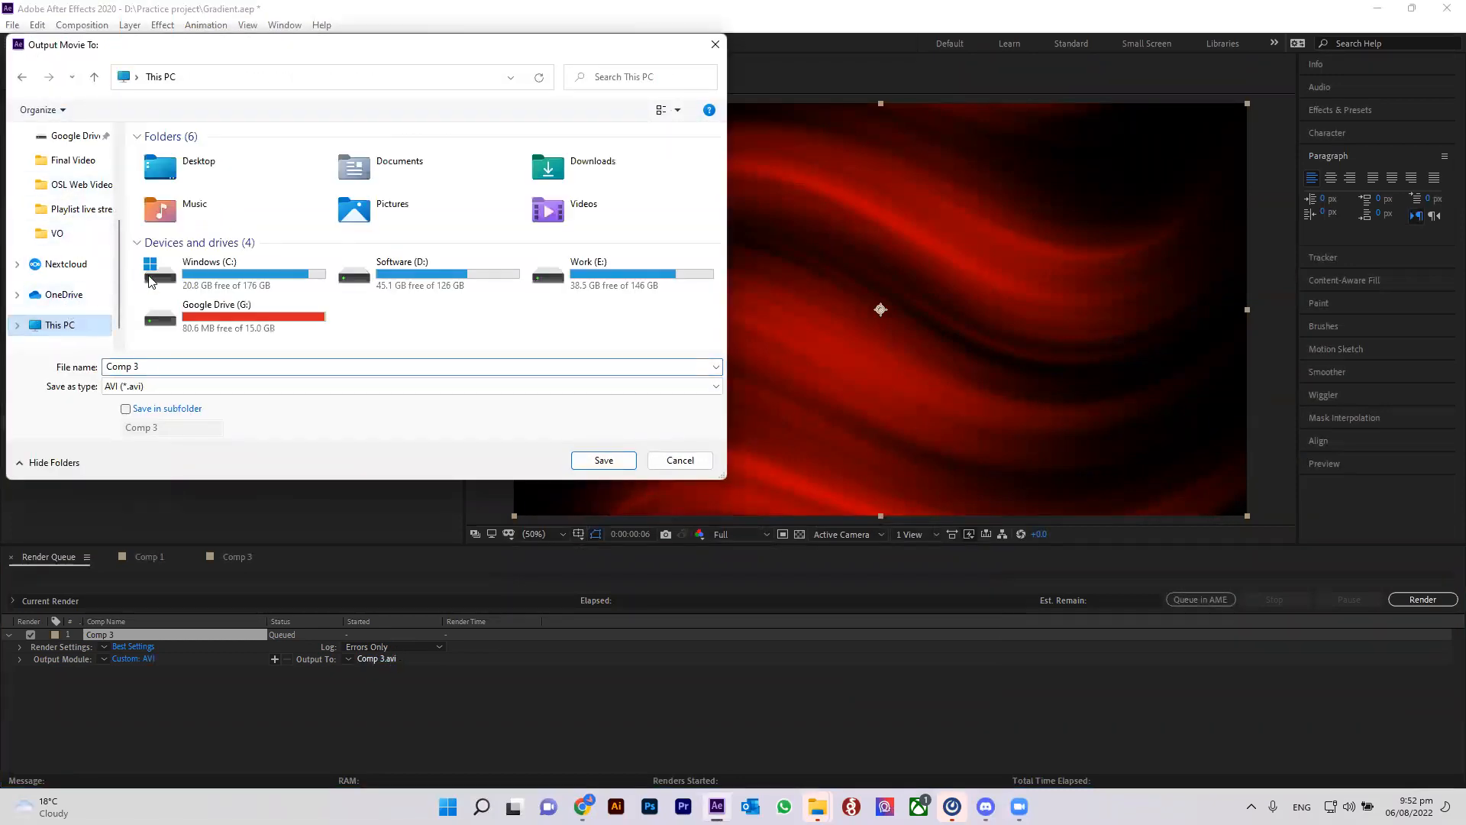
pyautogui.doubleClick(402, 279)
pyautogui.scroll(-1, 190, 305)
pyautogui.doubleClick(190, 319)
pyautogui.click(221, 77)
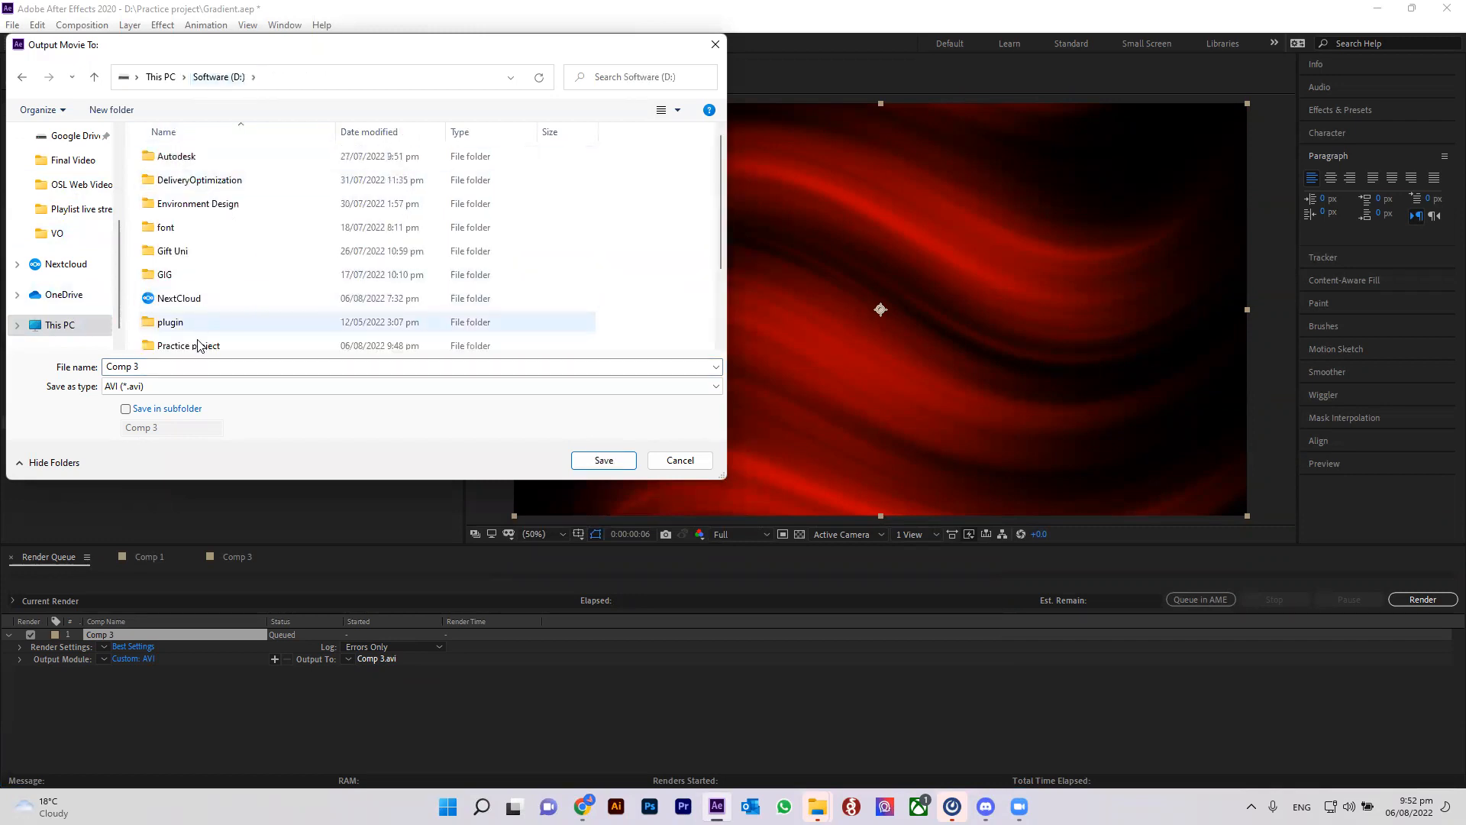
pyautogui.doubleClick(203, 340)
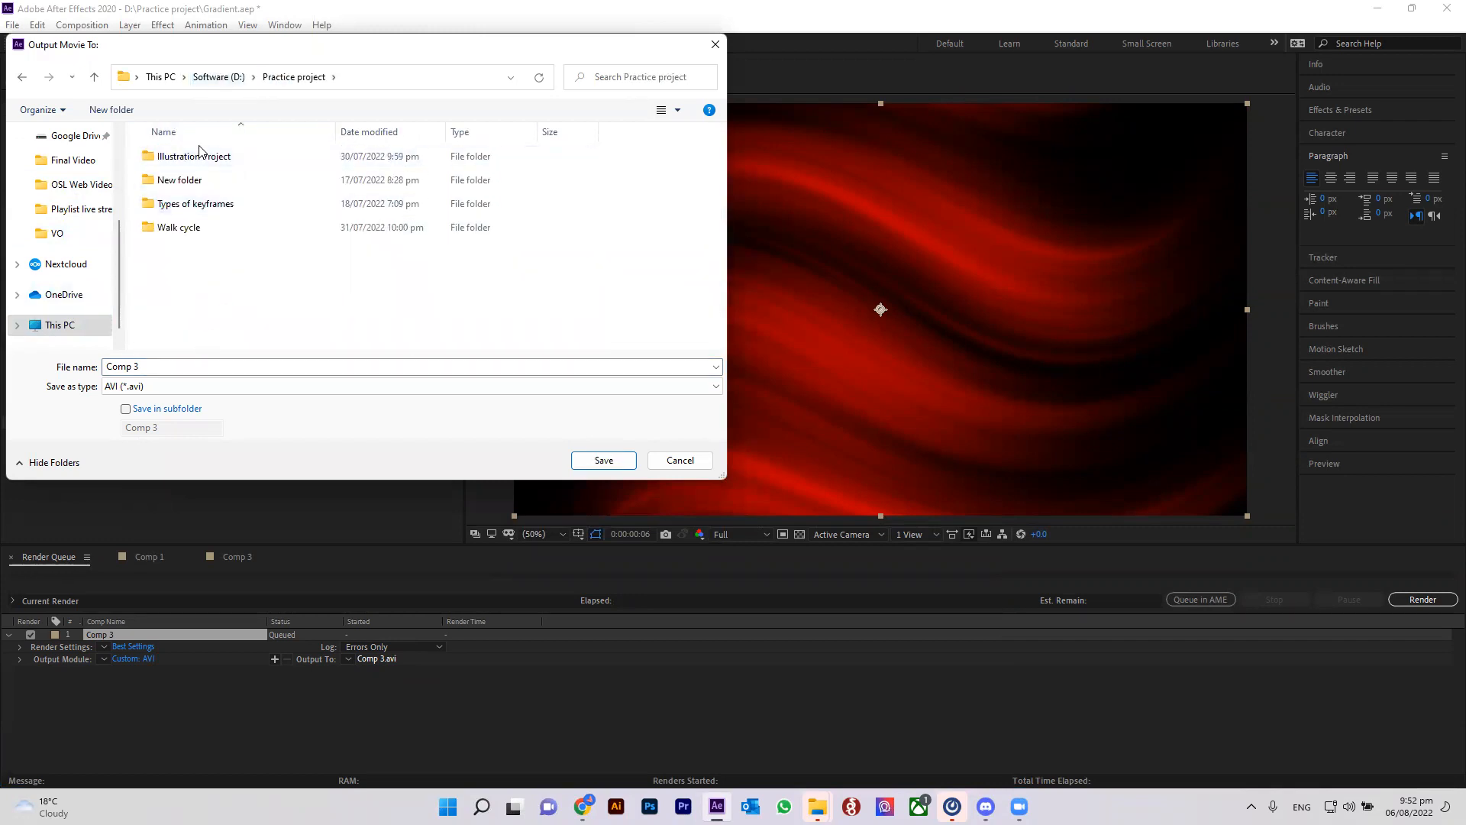
pyautogui.click(603, 462)
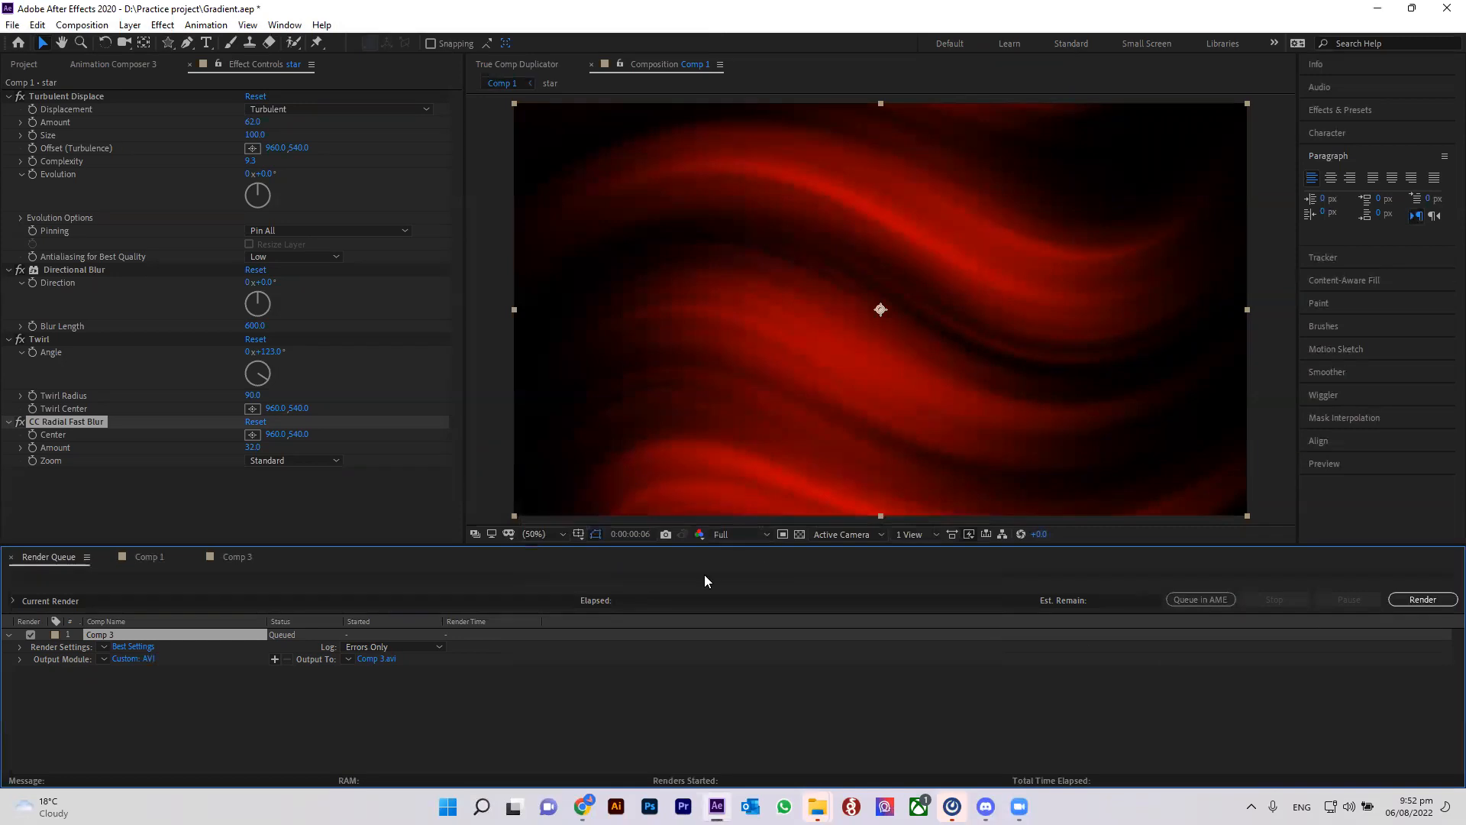
# Recheck Comp 3's save location and output module settings, and start rendering the queue.
pyautogui.click(382, 658)
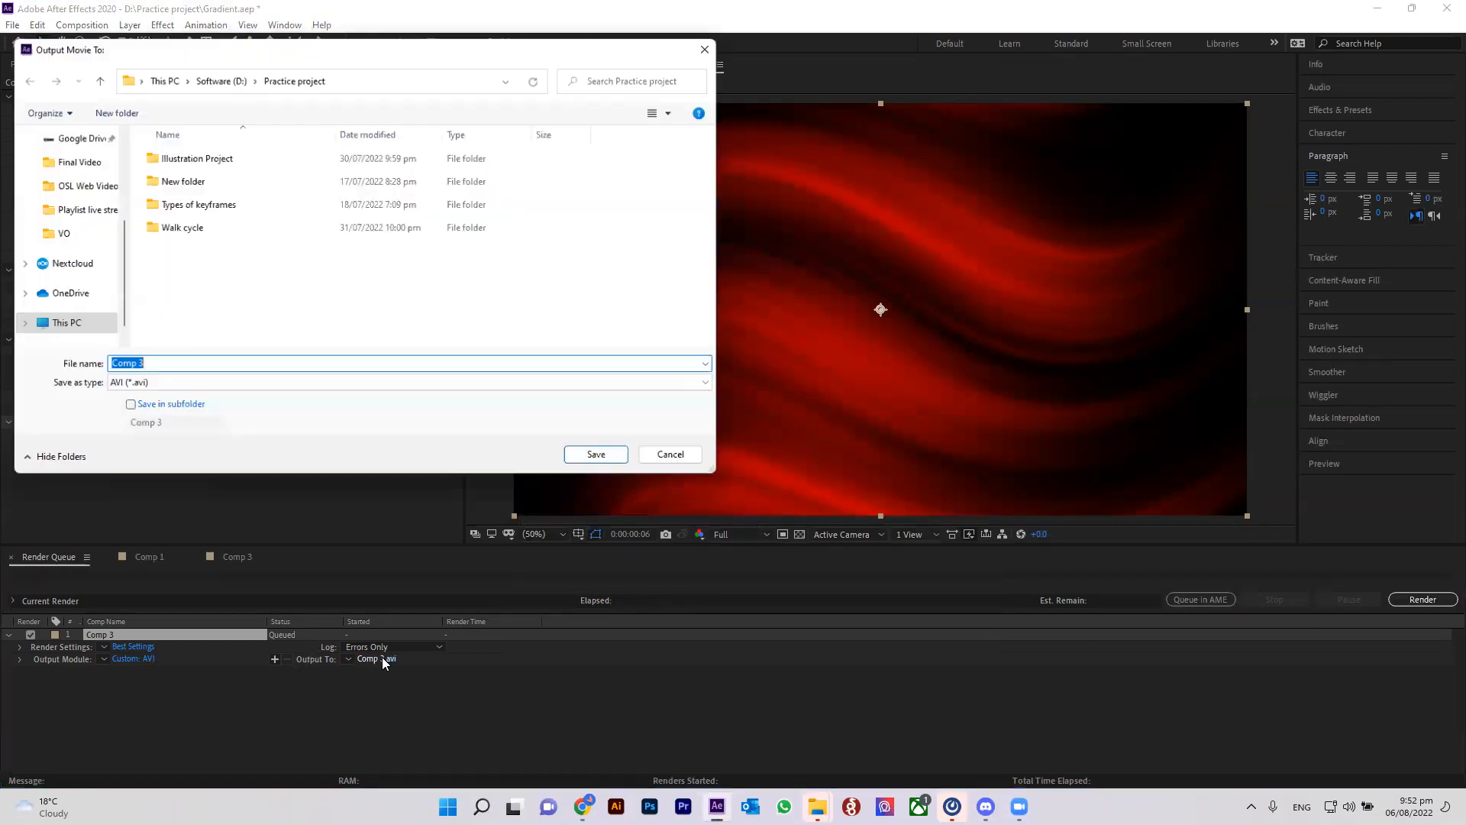
pyautogui.click(679, 460)
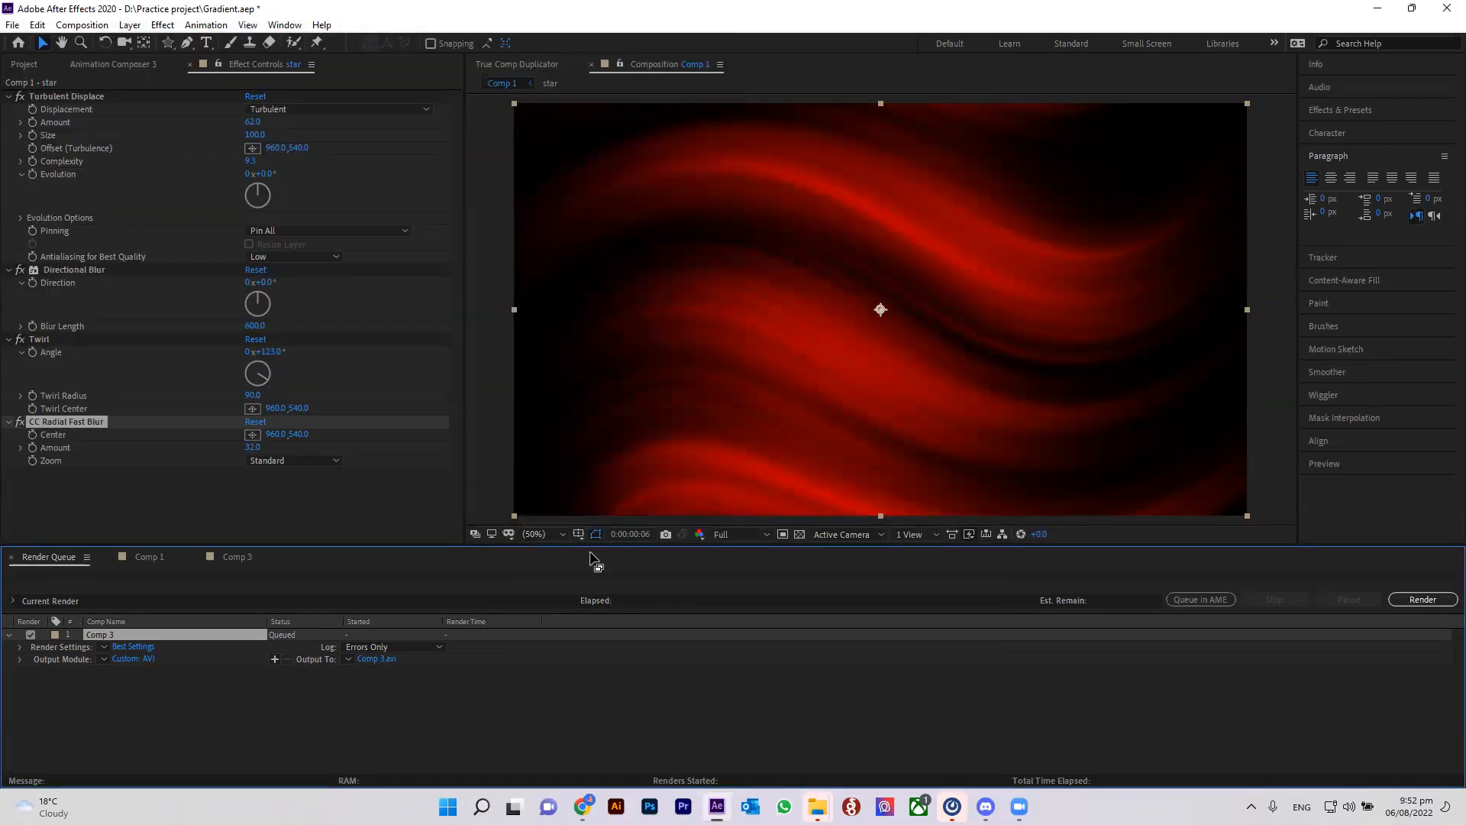
pyautogui.click(133, 658)
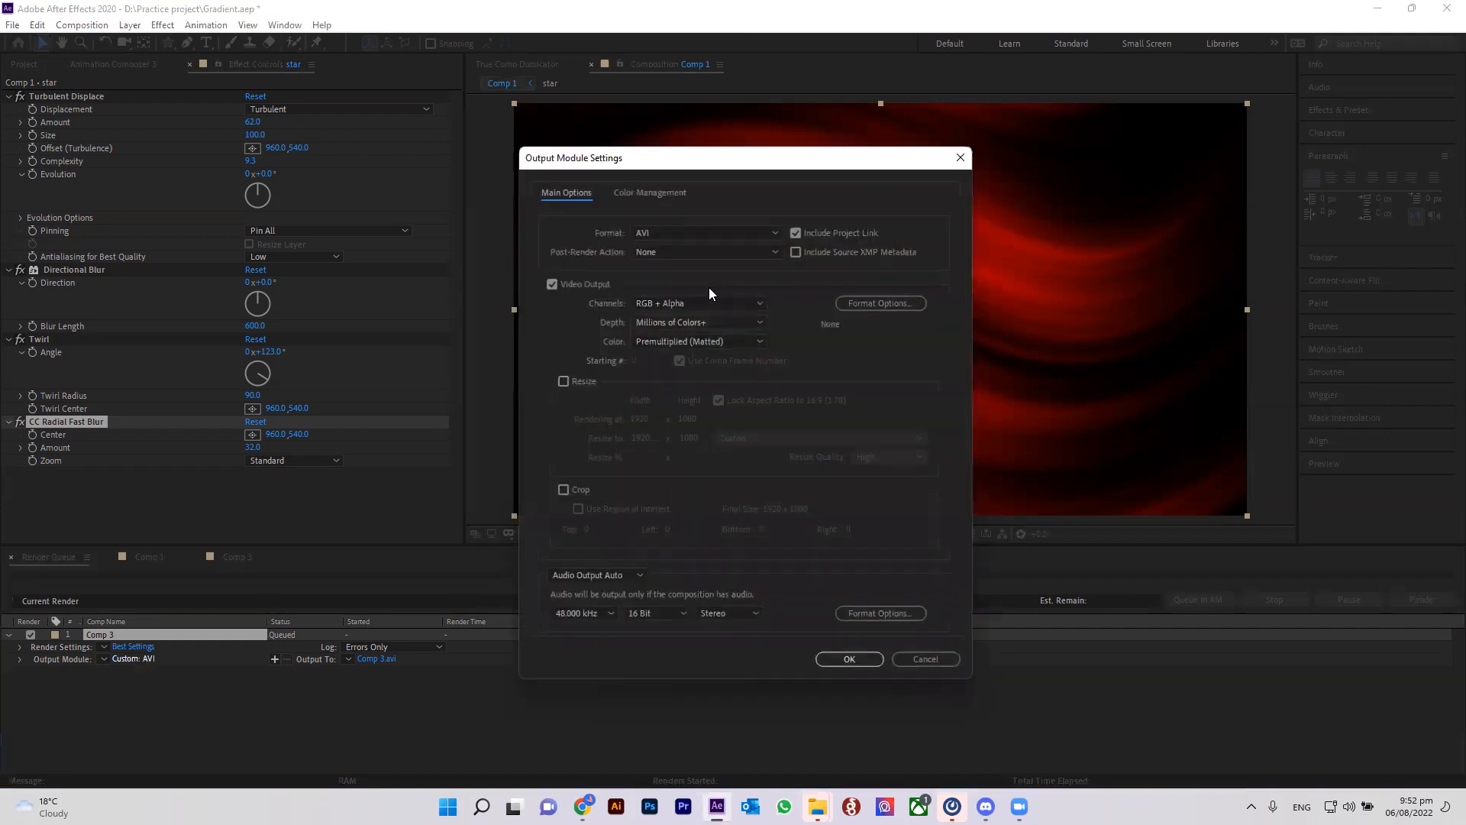
pyautogui.click(848, 658)
pyautogui.click(1413, 604)
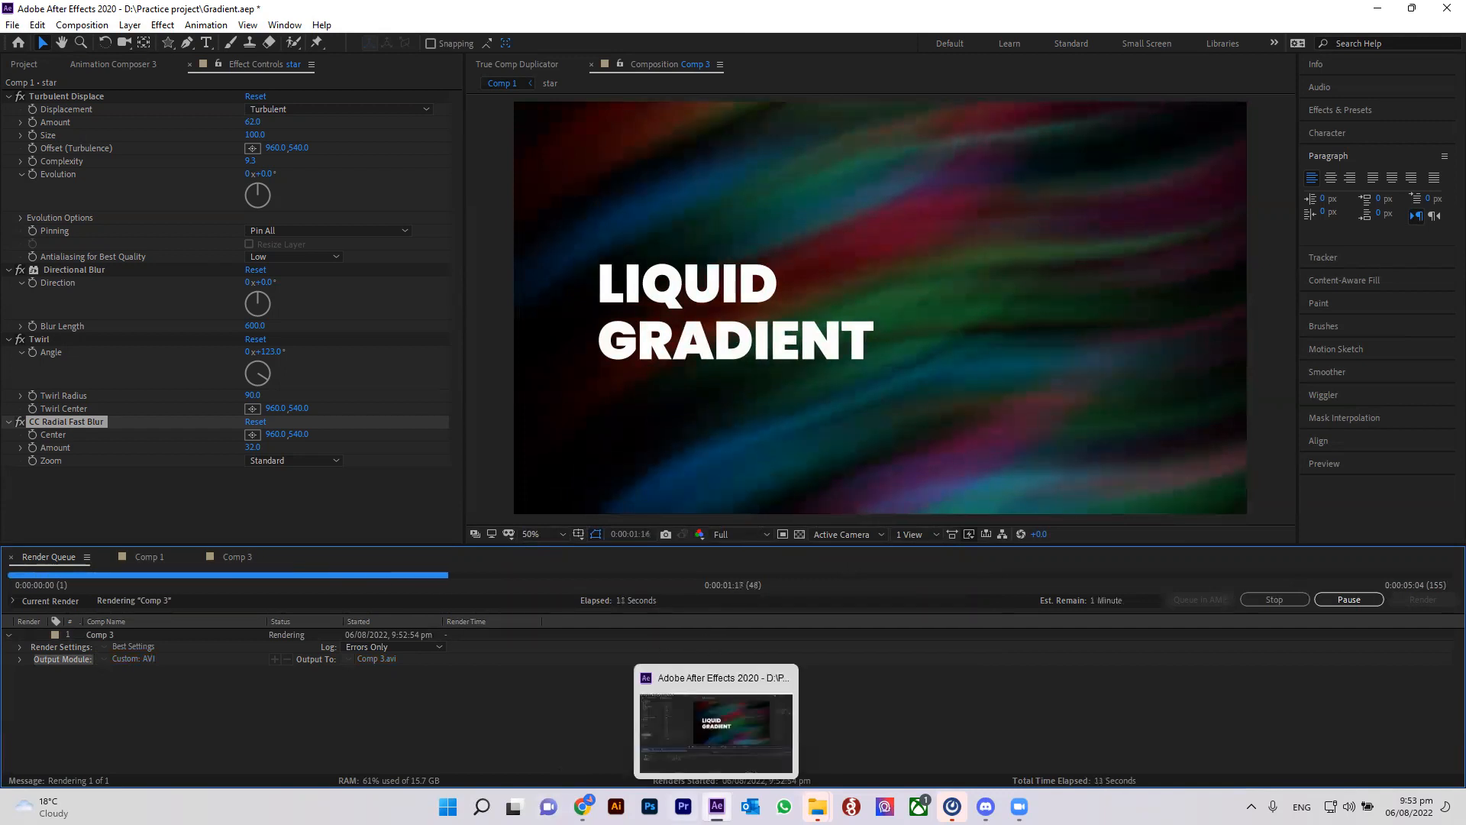
# Launch Premiere Pro while Comp 3 renders, and pause and stop the running render.
pyautogui.click(682, 807)
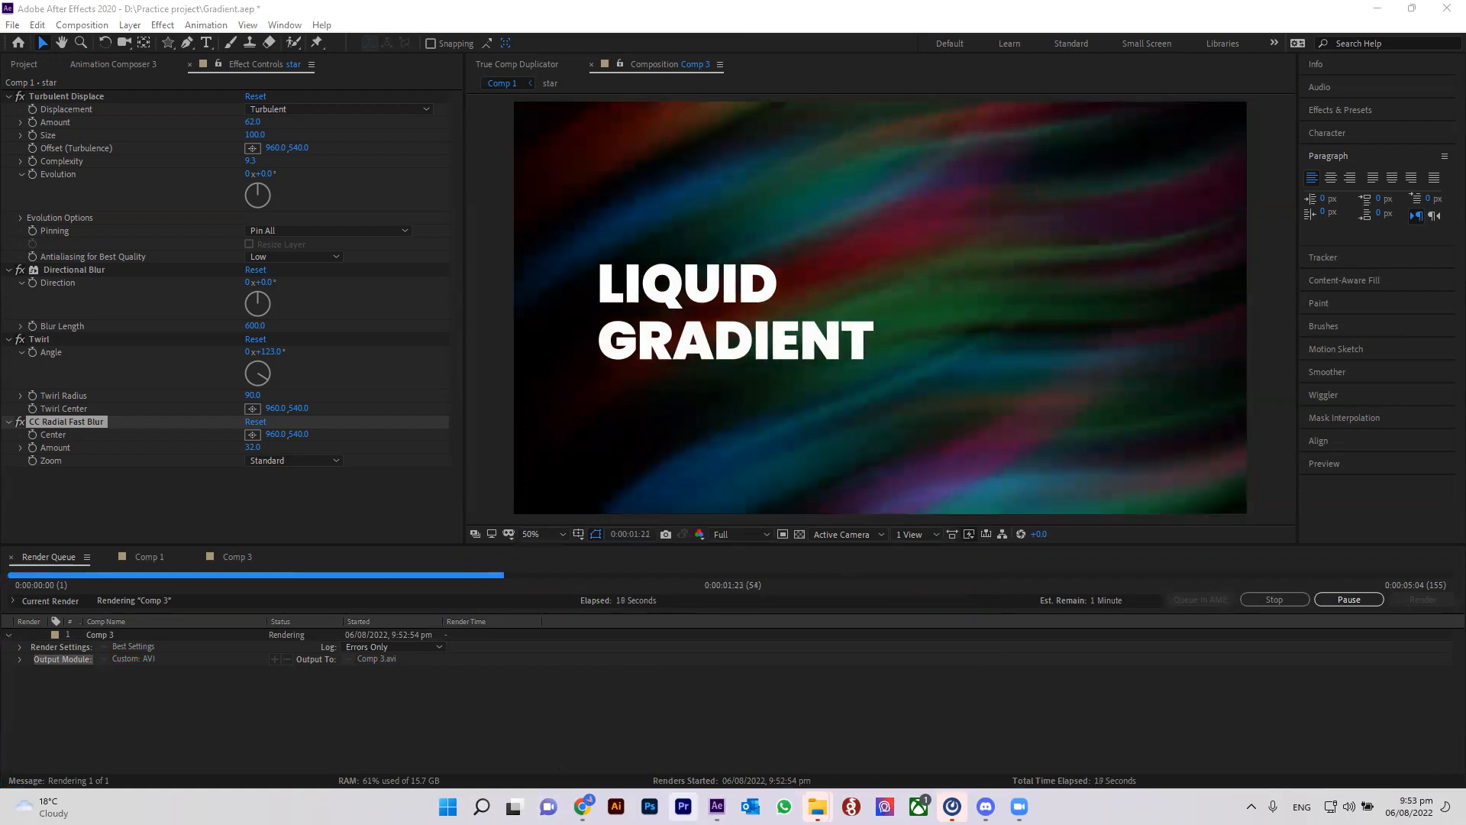
pyautogui.click(684, 806)
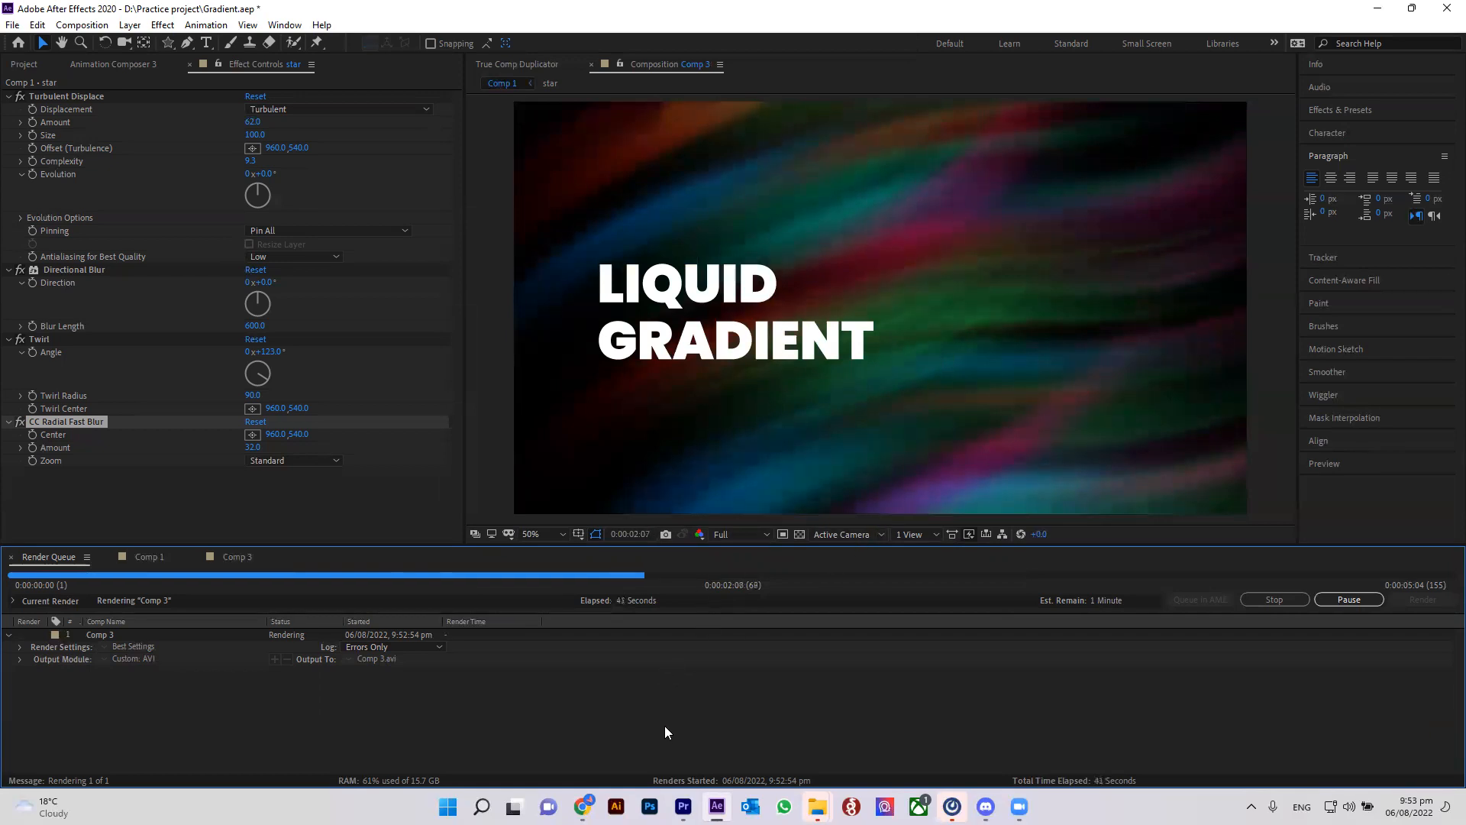
pyautogui.moveTo(683, 807)
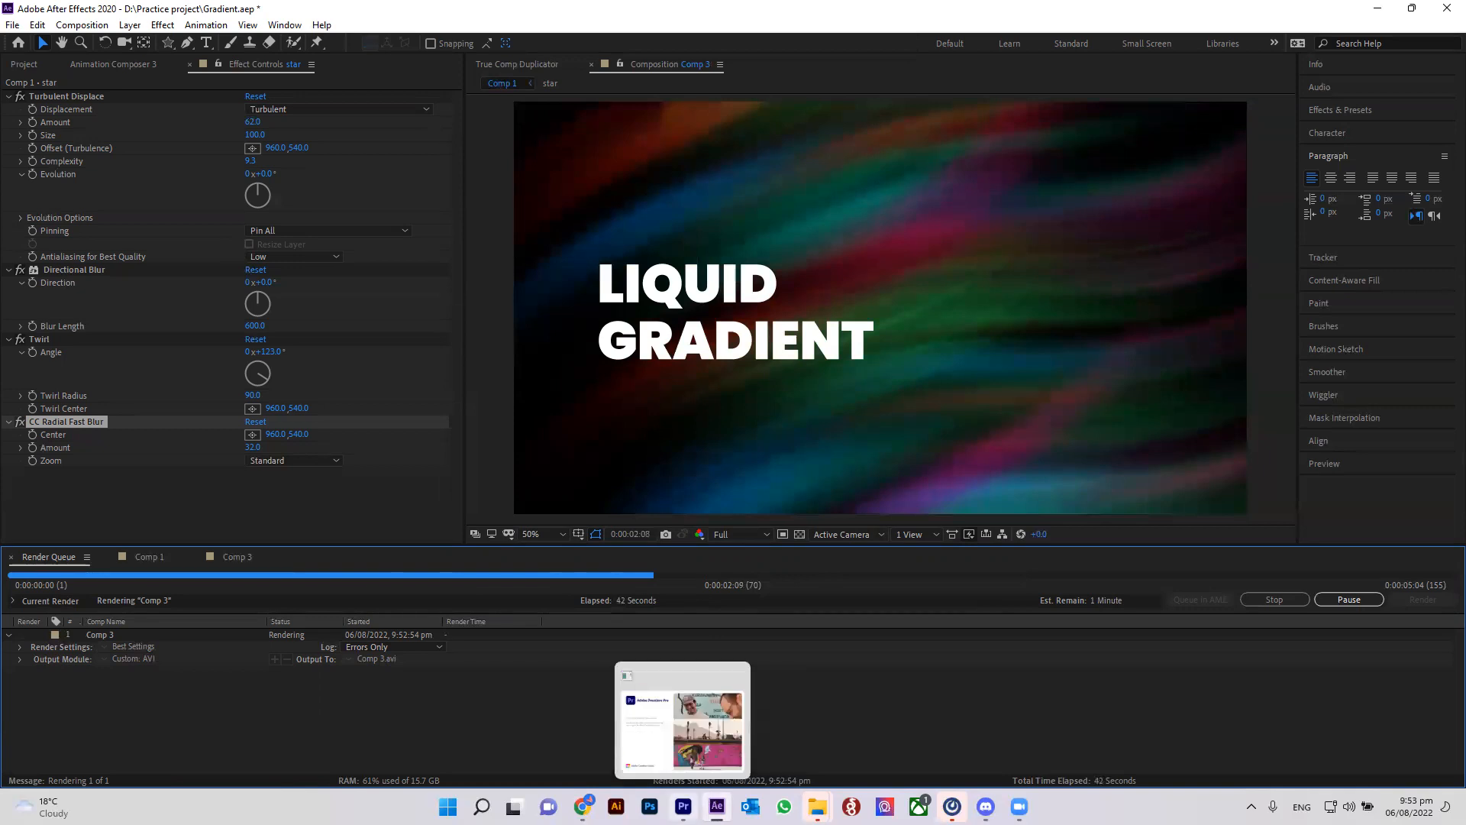
pyautogui.click(1329, 606)
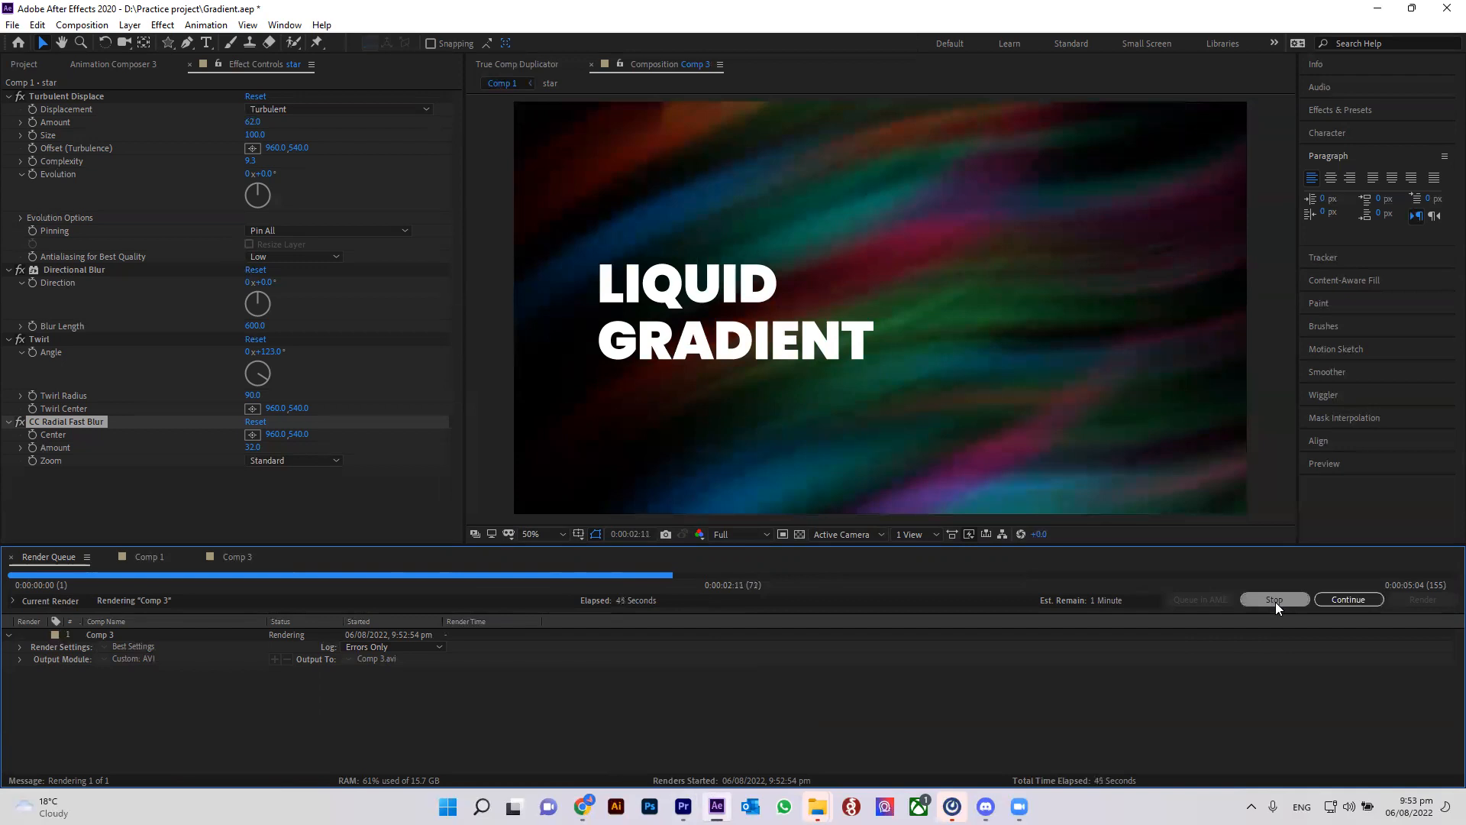
pyautogui.click(1274, 600)
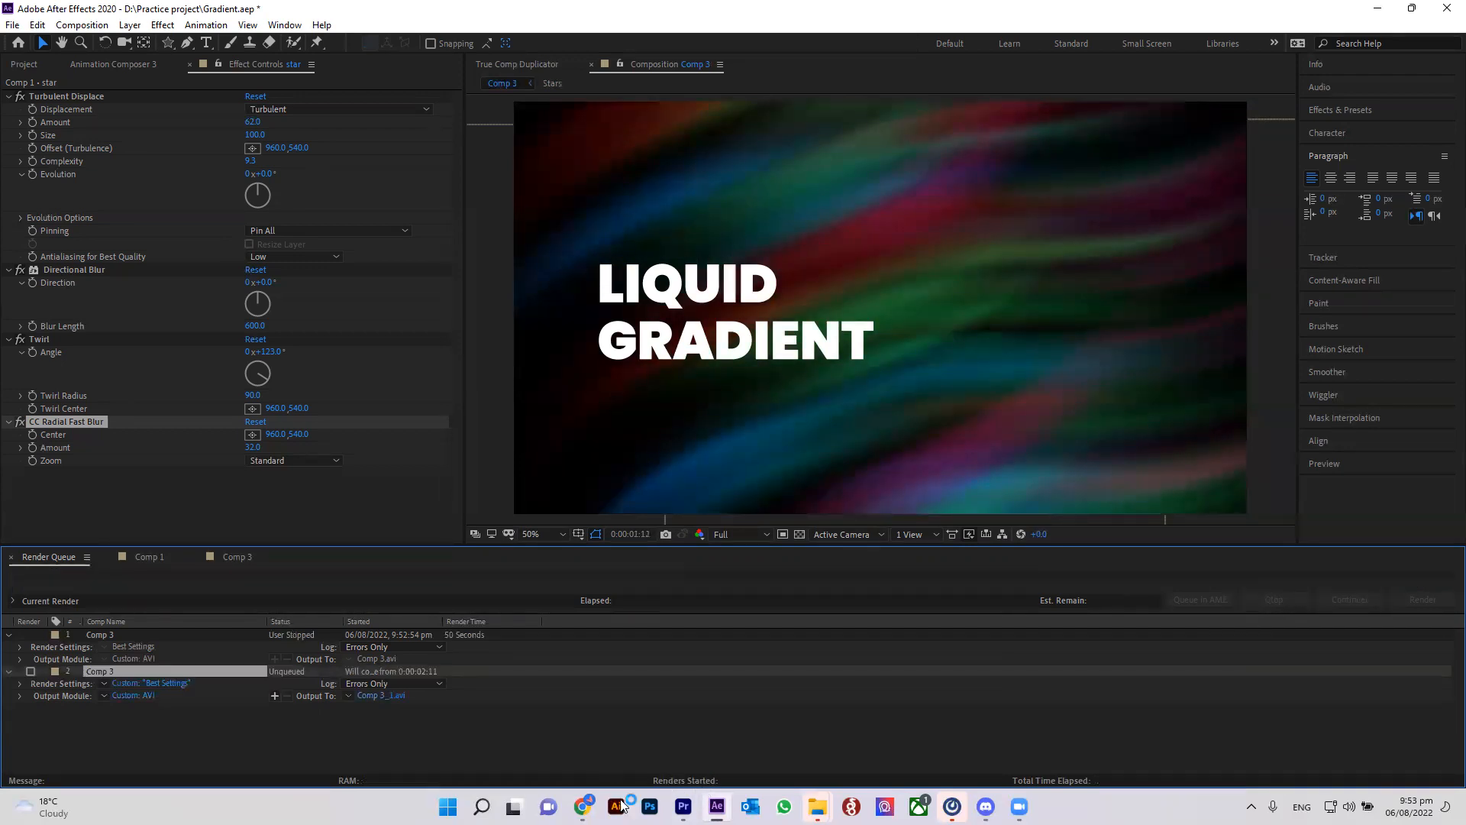
# Switch to Premiere Pro and create a new project named Untitled in the Practice project folder on drive D.
pyautogui.click(684, 807)
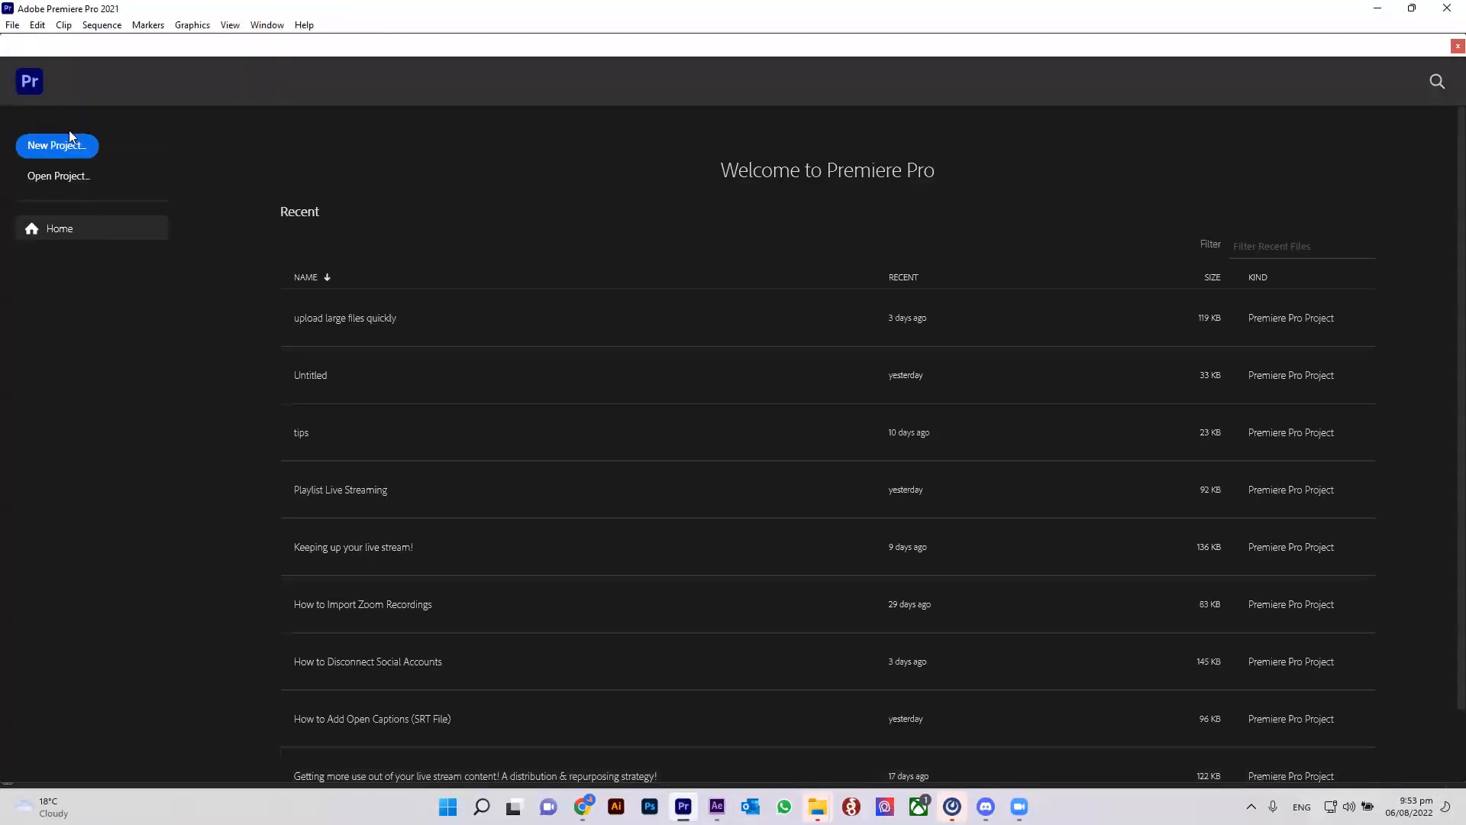
pyautogui.click(70, 138)
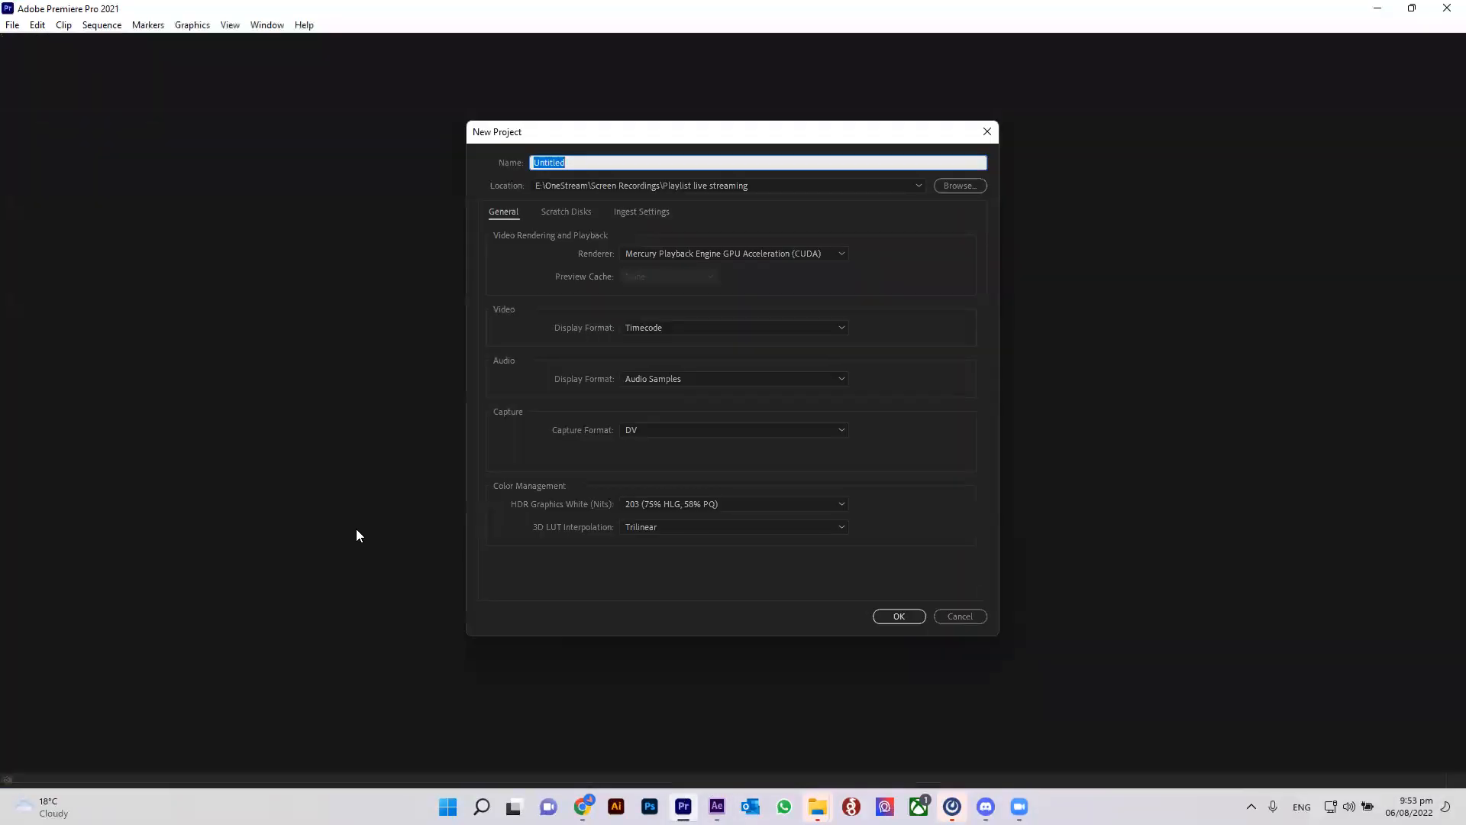
pyautogui.click(978, 189)
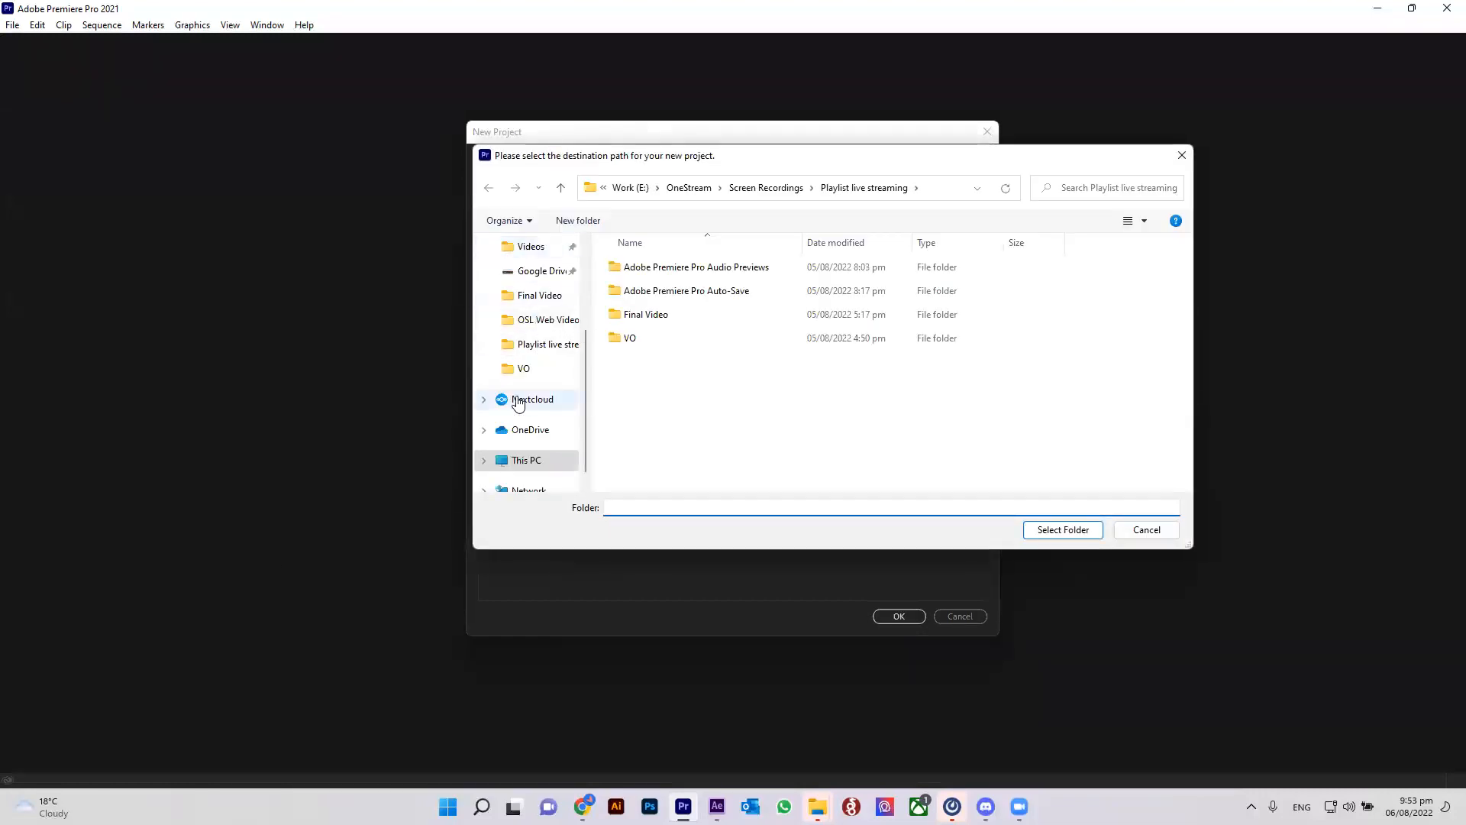
pyautogui.scroll(1, 529, 394)
pyautogui.scroll(-1, 538, 429)
pyautogui.click(521, 462)
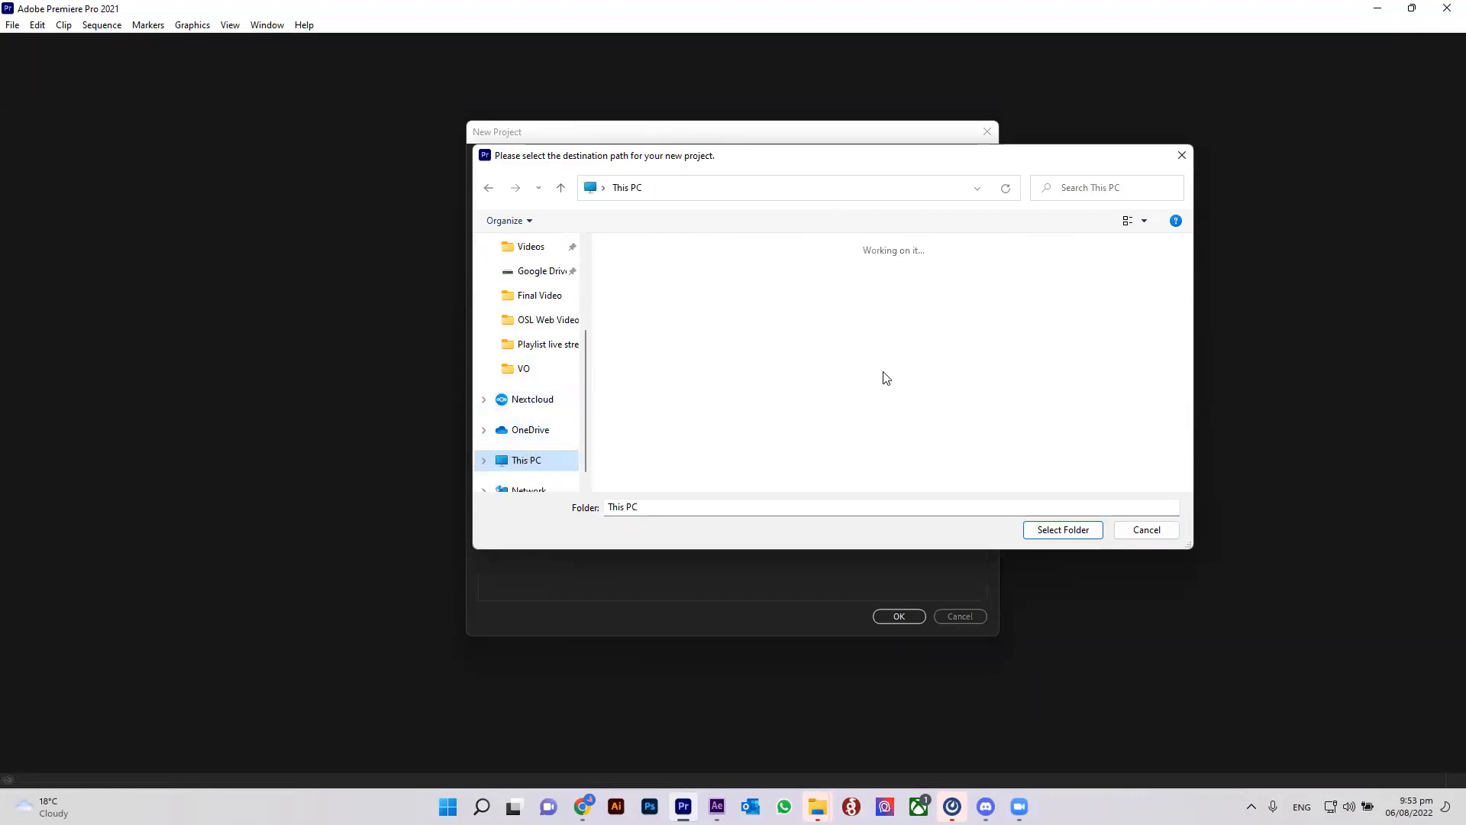
pyautogui.doubleClick(887, 386)
pyautogui.scroll(-1, 696, 344)
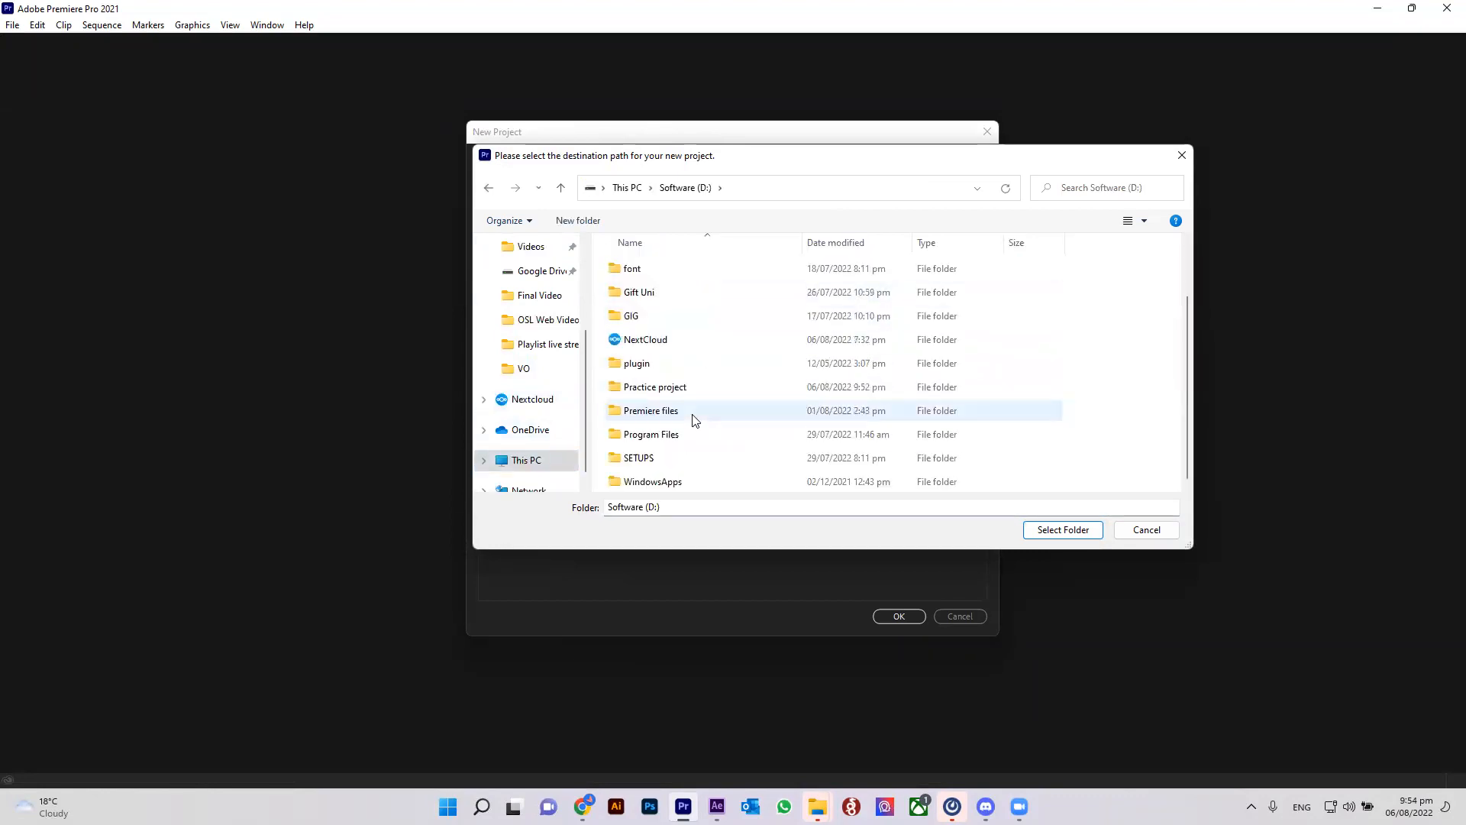
pyautogui.doubleClick(671, 387)
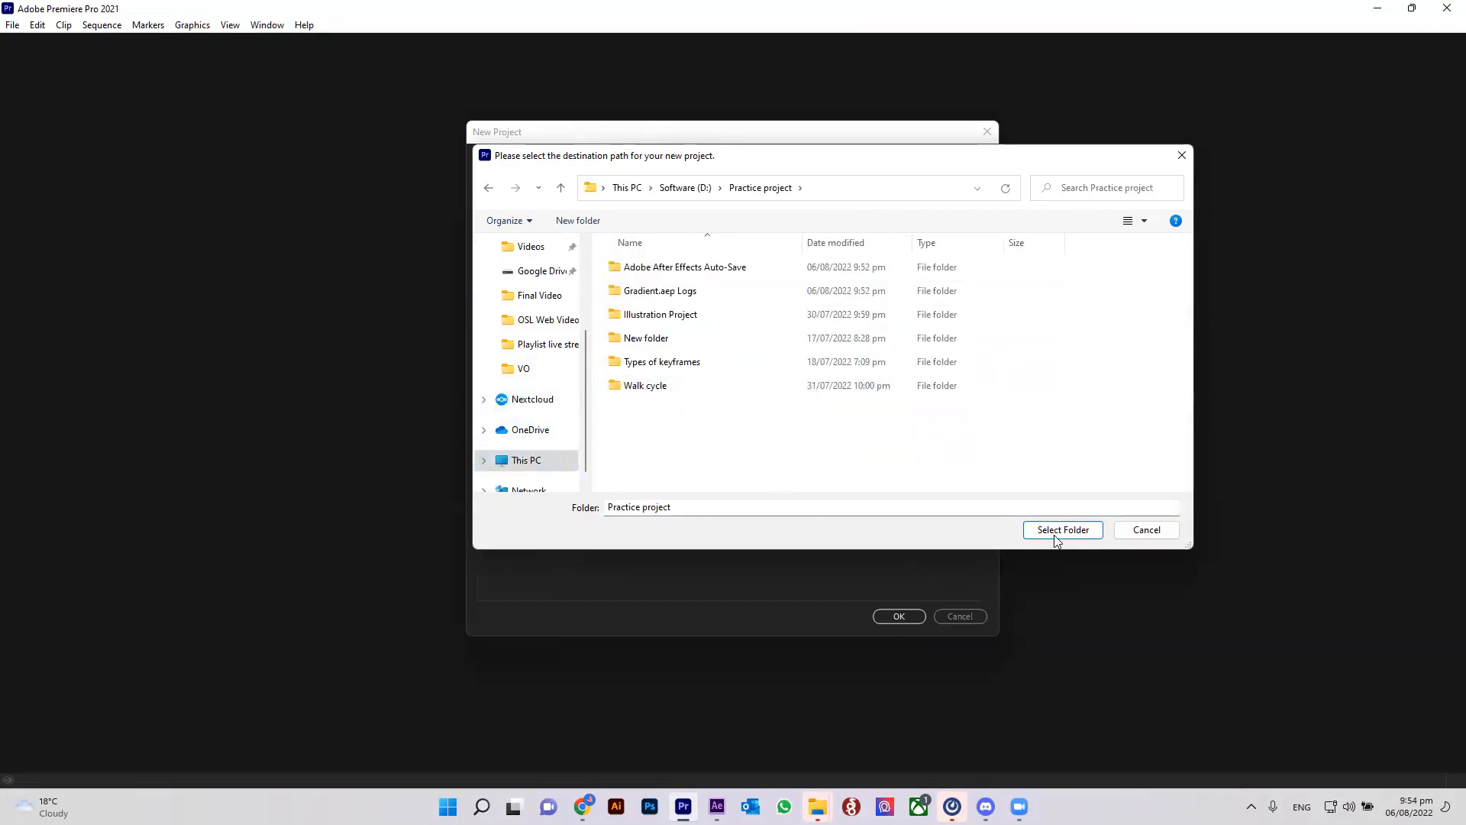
pyautogui.click(1056, 538)
pyautogui.click(900, 615)
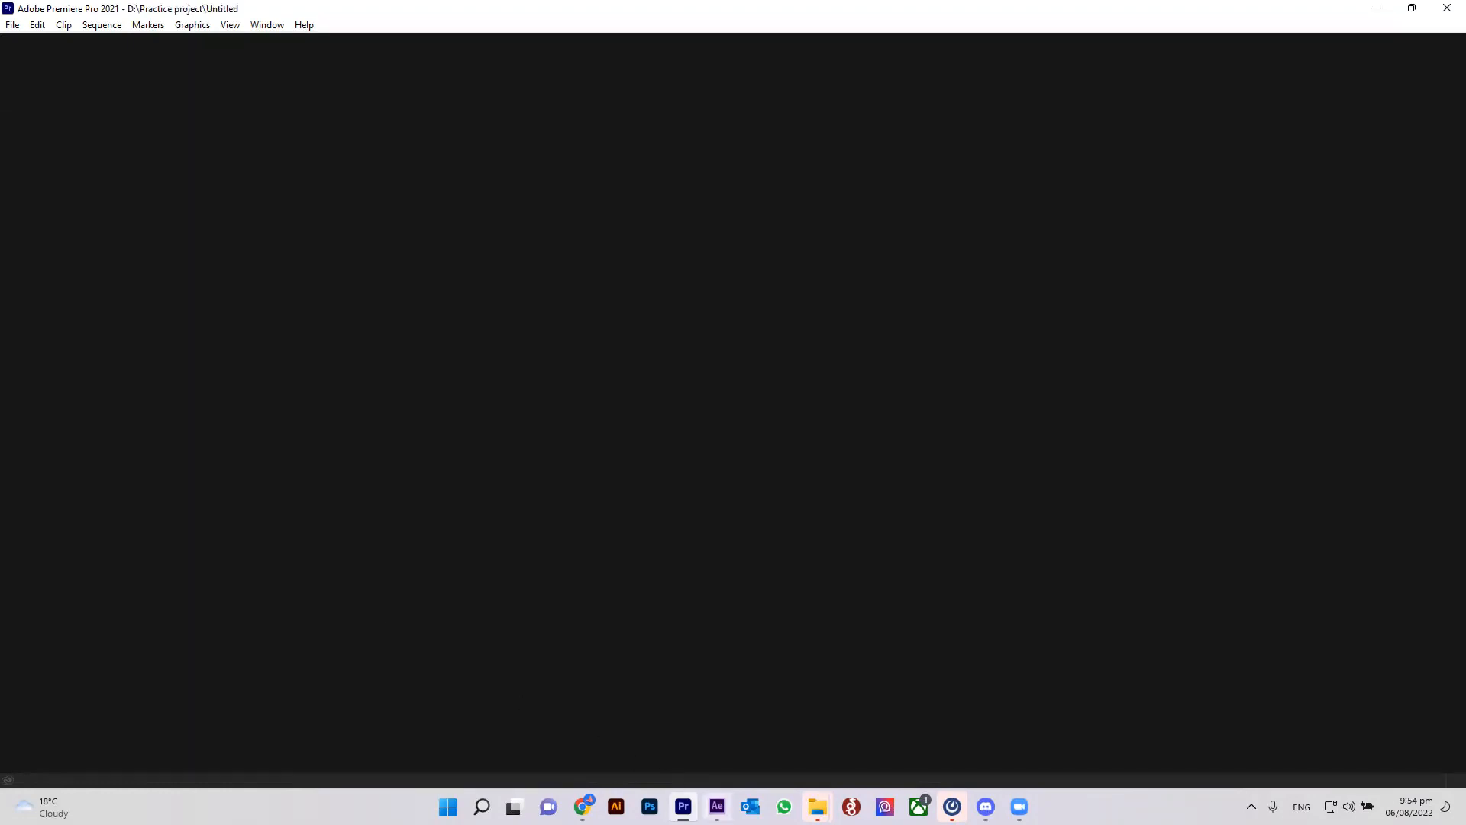
# Switch to After Effects, minimize its window and bring Premiere Pro to the front.
pyautogui.click(716, 807)
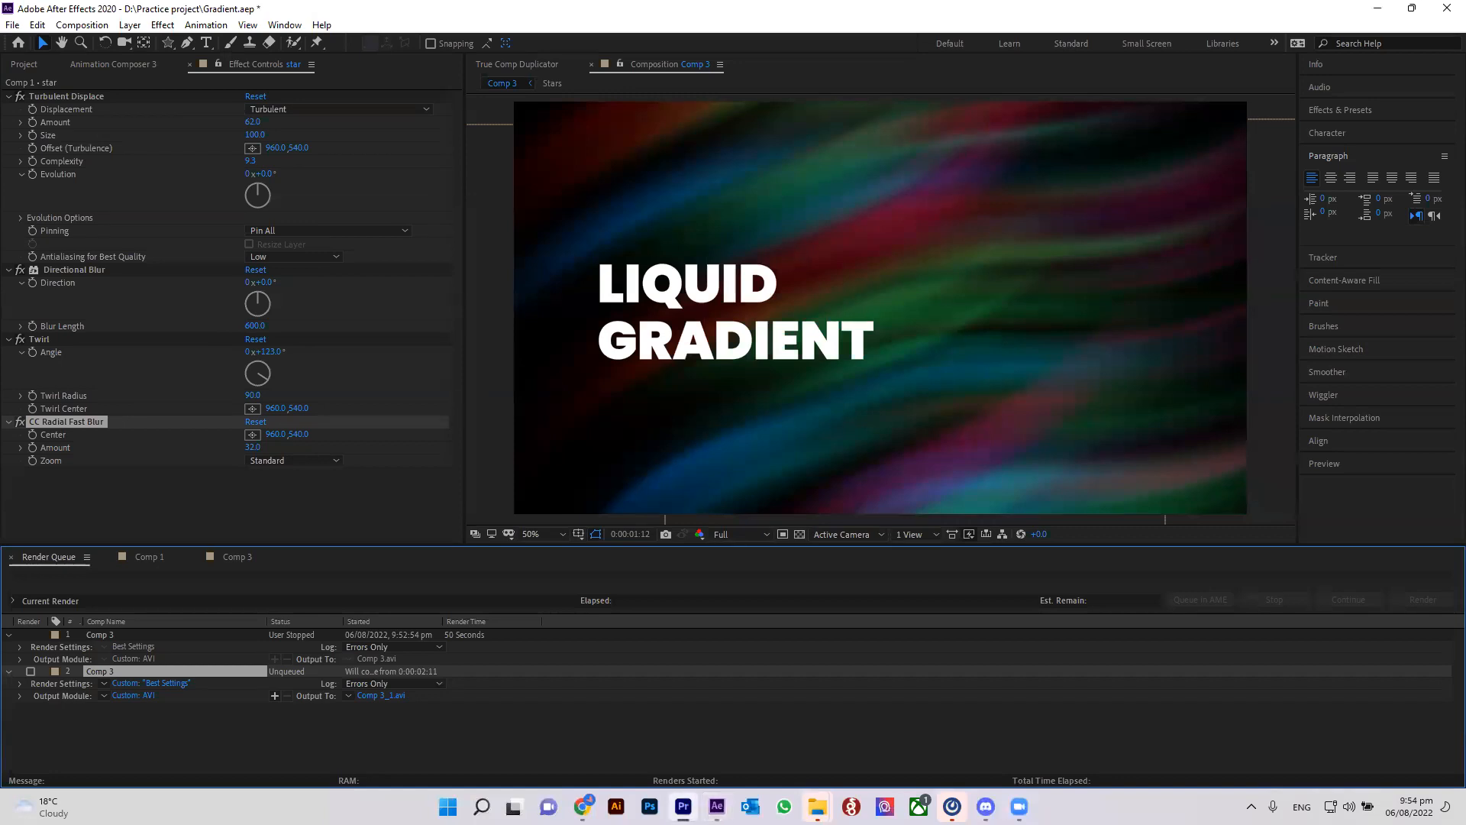
pyautogui.doubleClick(1252, 26)
pyautogui.moveTo(683, 806)
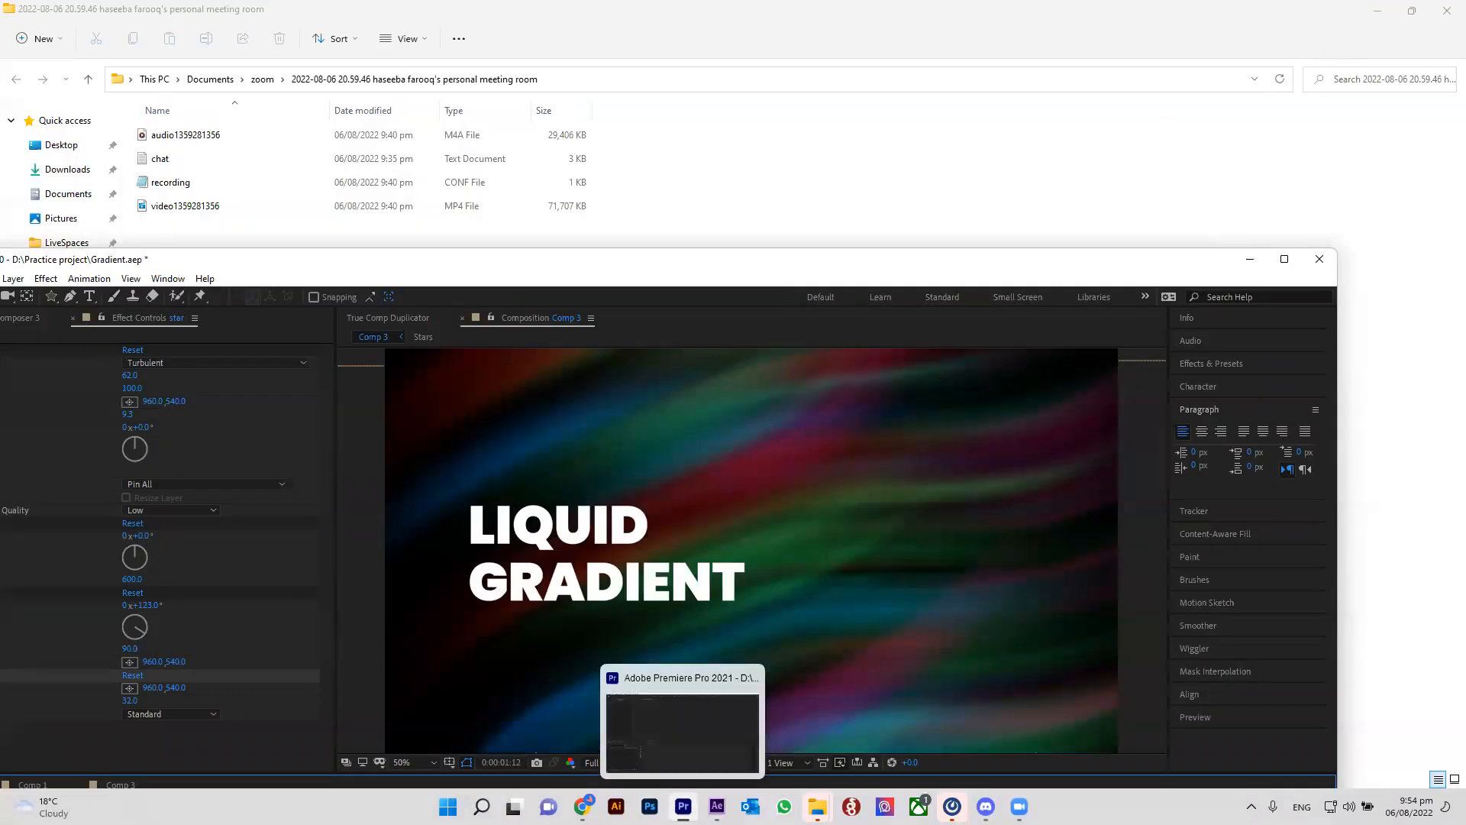
pyautogui.click(1253, 262)
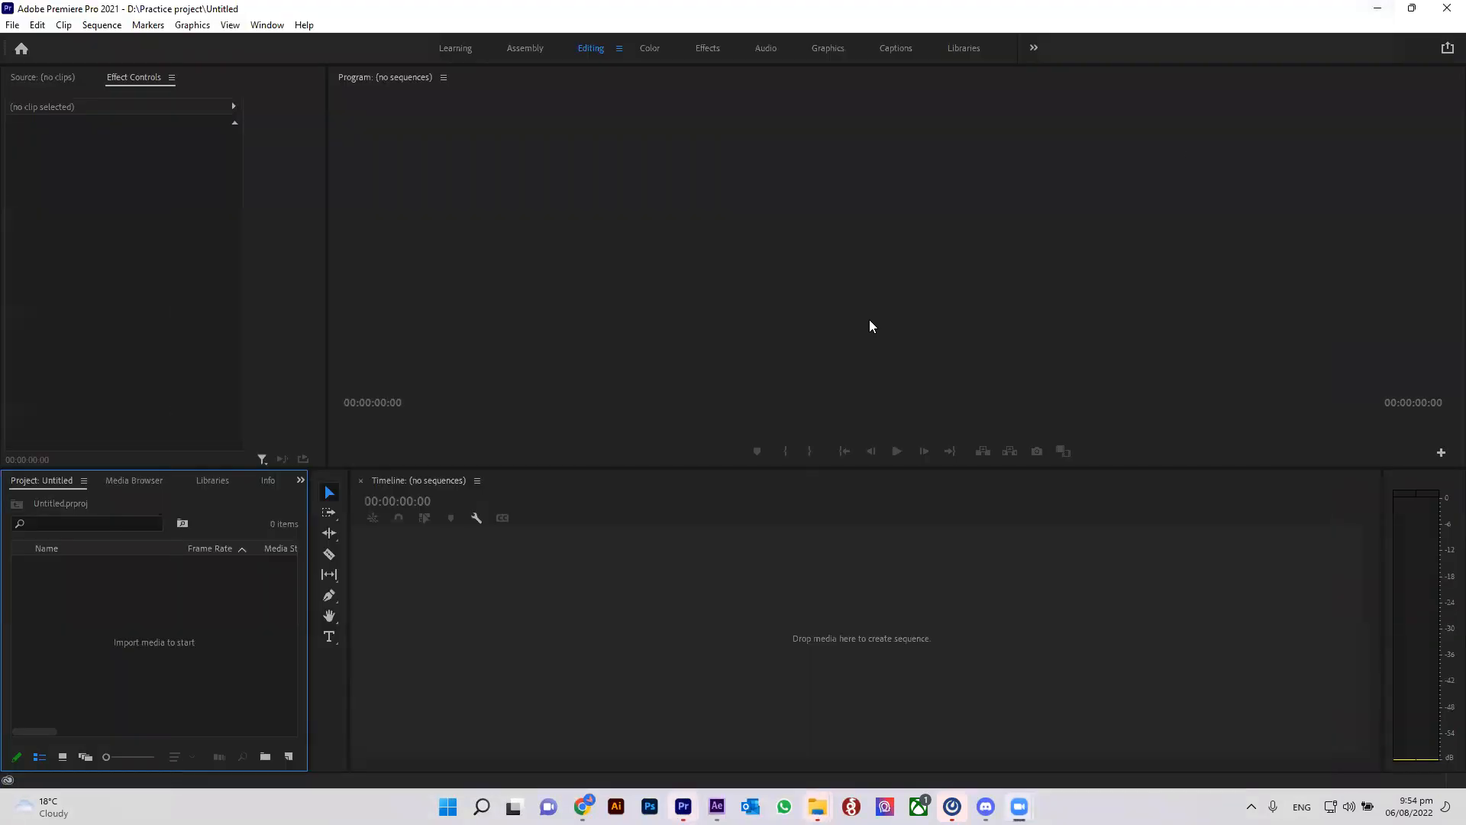
# Import the rendered Comp 3 video from the Practice project folder on drive D into the Premiere Pro project.
pyautogui.doubleClick(208, 603)
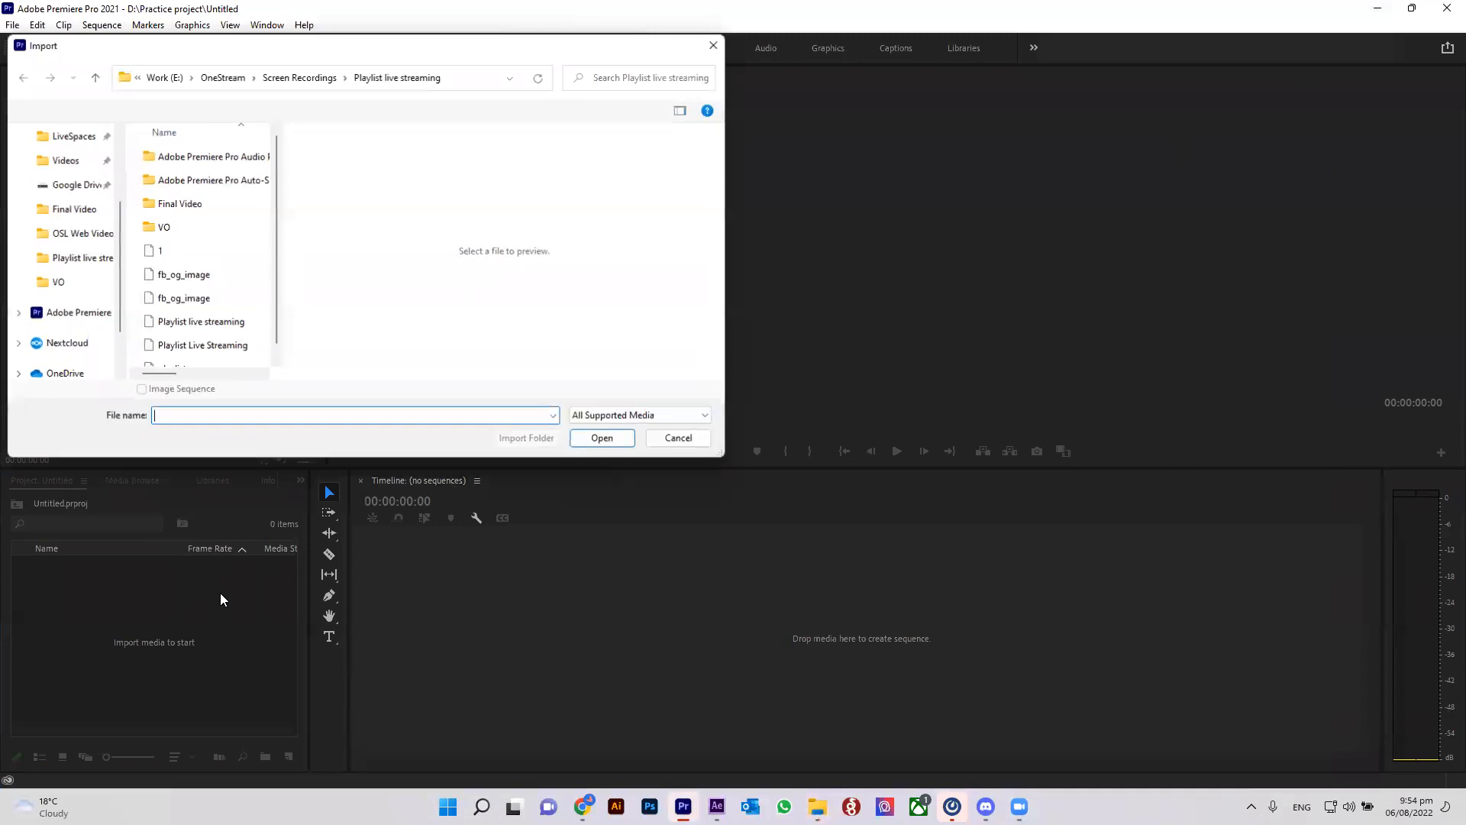
pyautogui.click(69, 345)
pyautogui.scroll(3, 122, 254)
pyautogui.scroll(-3, 84, 255)
pyautogui.scroll(-2, 84, 254)
pyautogui.click(59, 330)
pyautogui.scroll(-3, 198, 282)
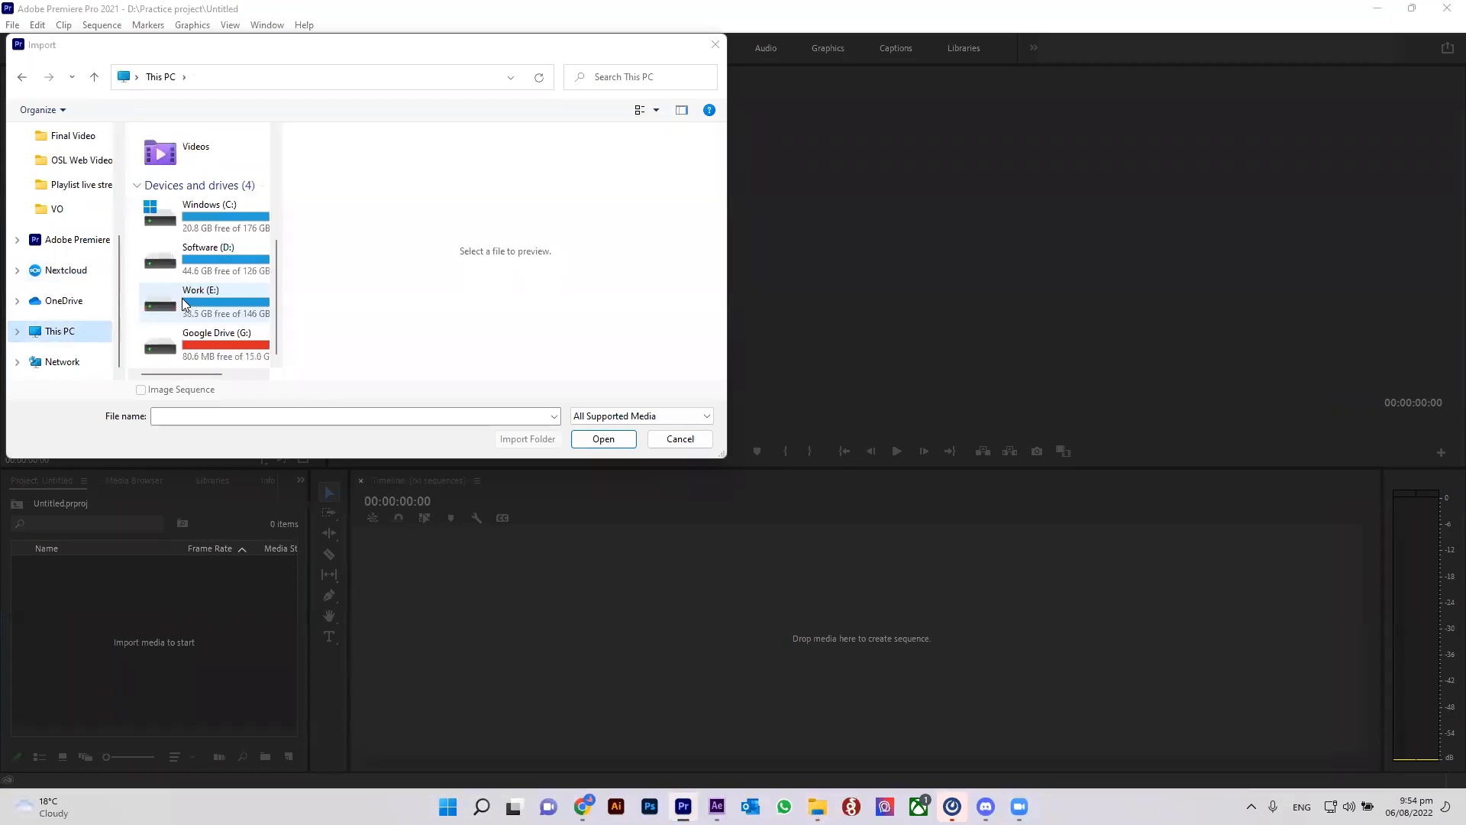
pyautogui.doubleClick(213, 252)
pyautogui.scroll(-4, 195, 229)
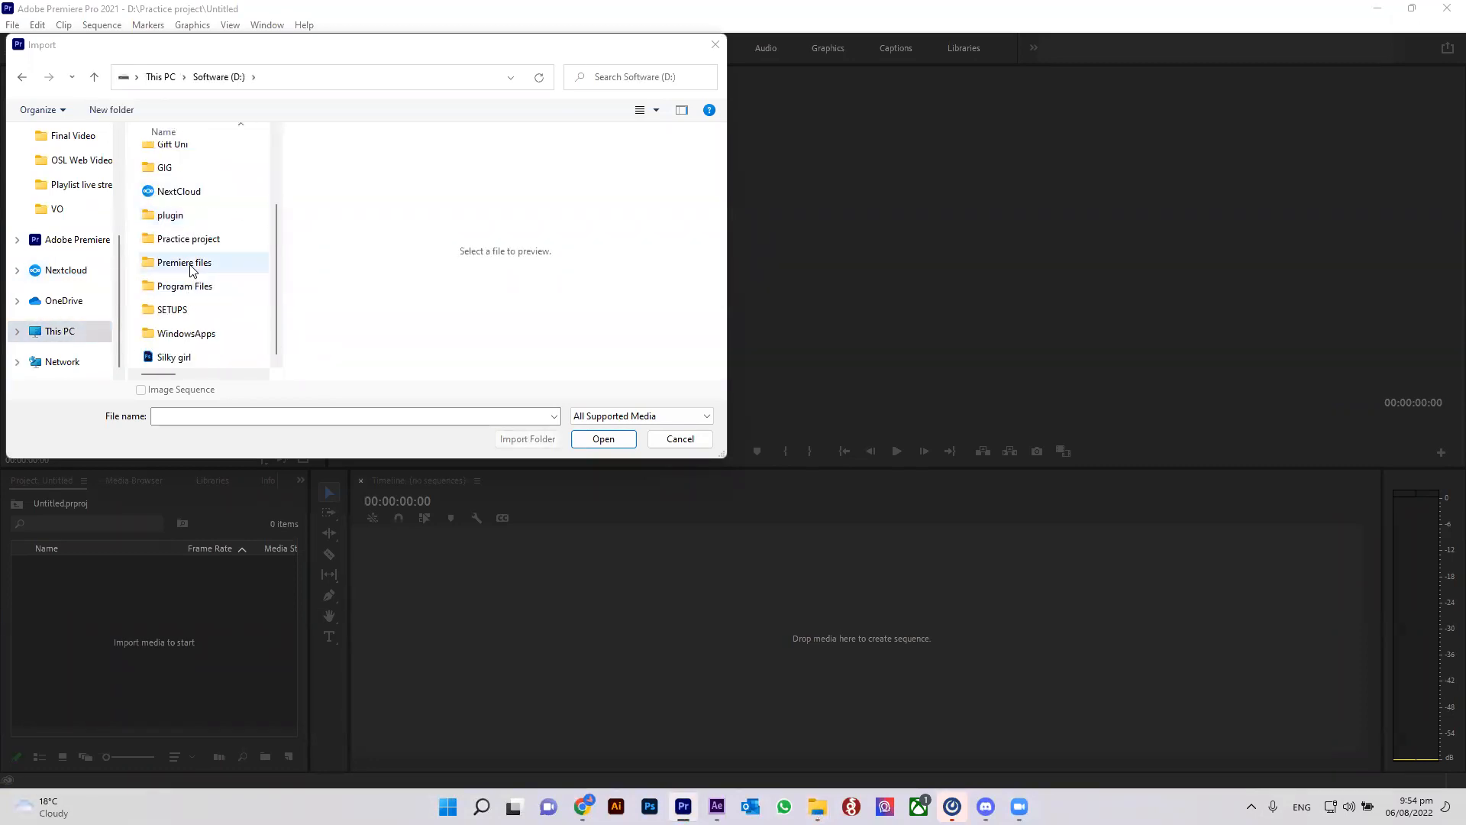
pyautogui.doubleClick(191, 239)
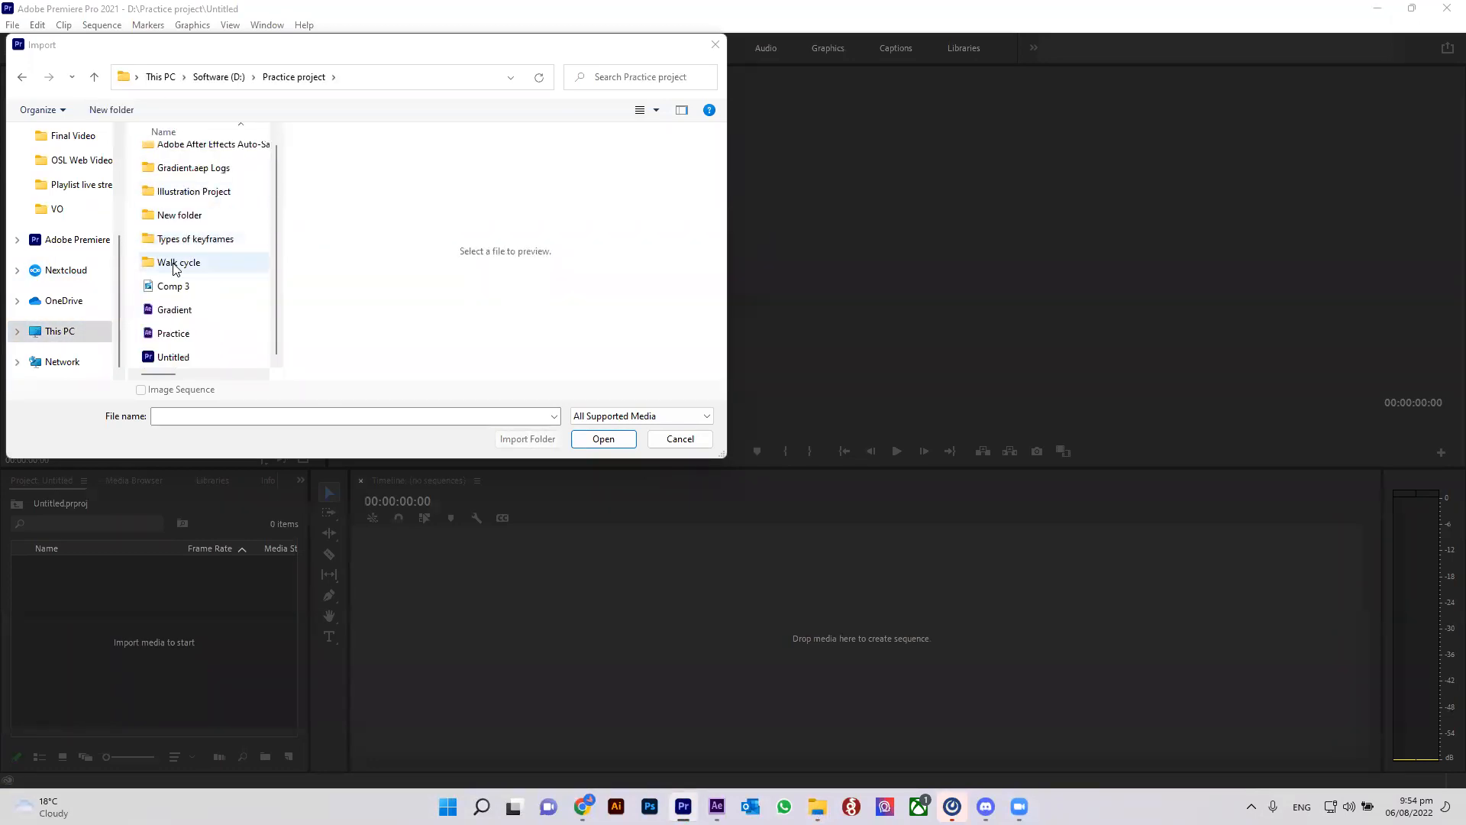
pyautogui.doubleClick(189, 285)
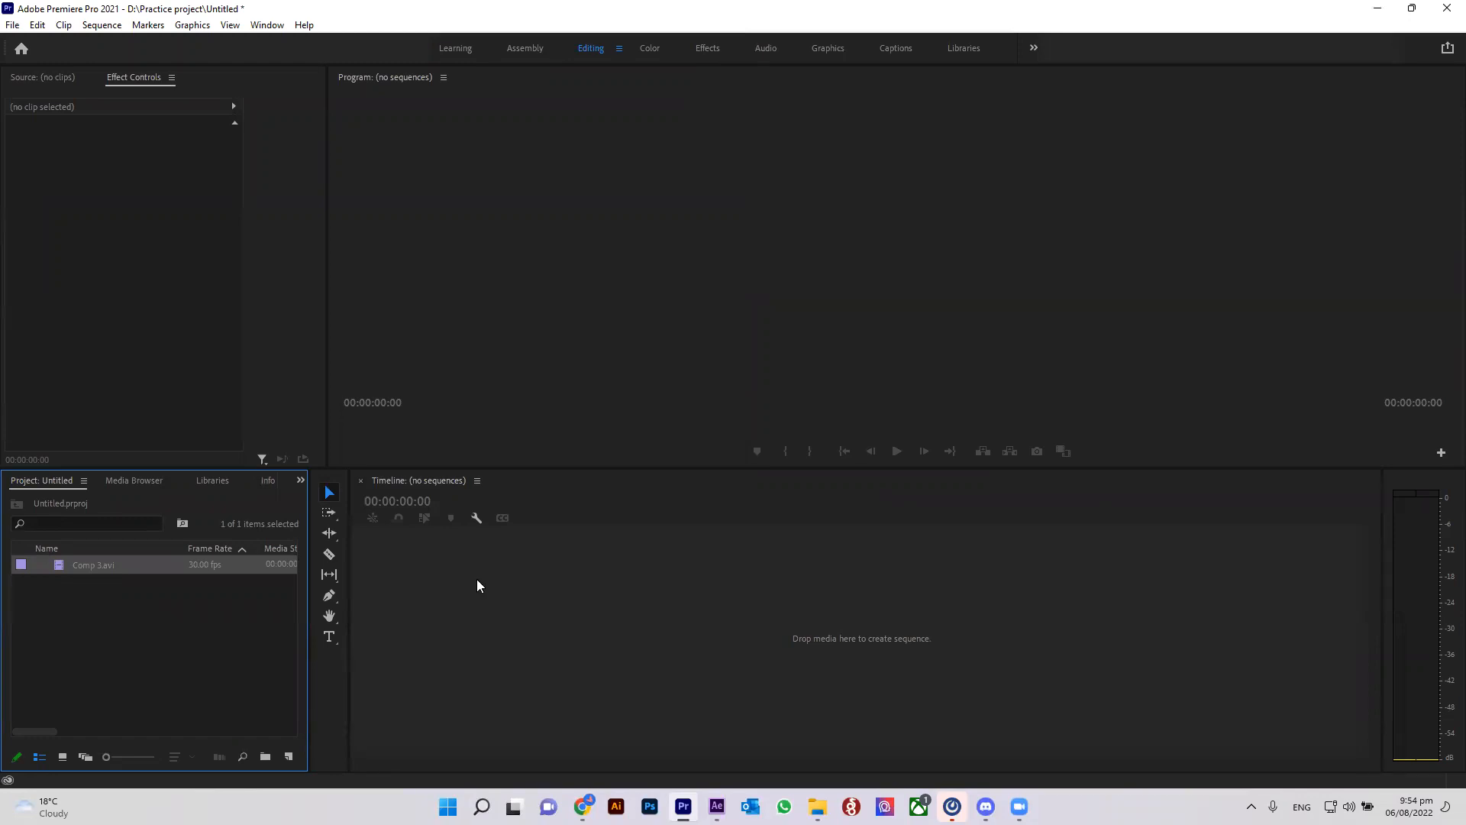
# Create a sequence from Comp 3.avi and move the clip up to video track V2.
pyautogui.moveTo(352, 586); pyautogui.dragTo(452, 508)
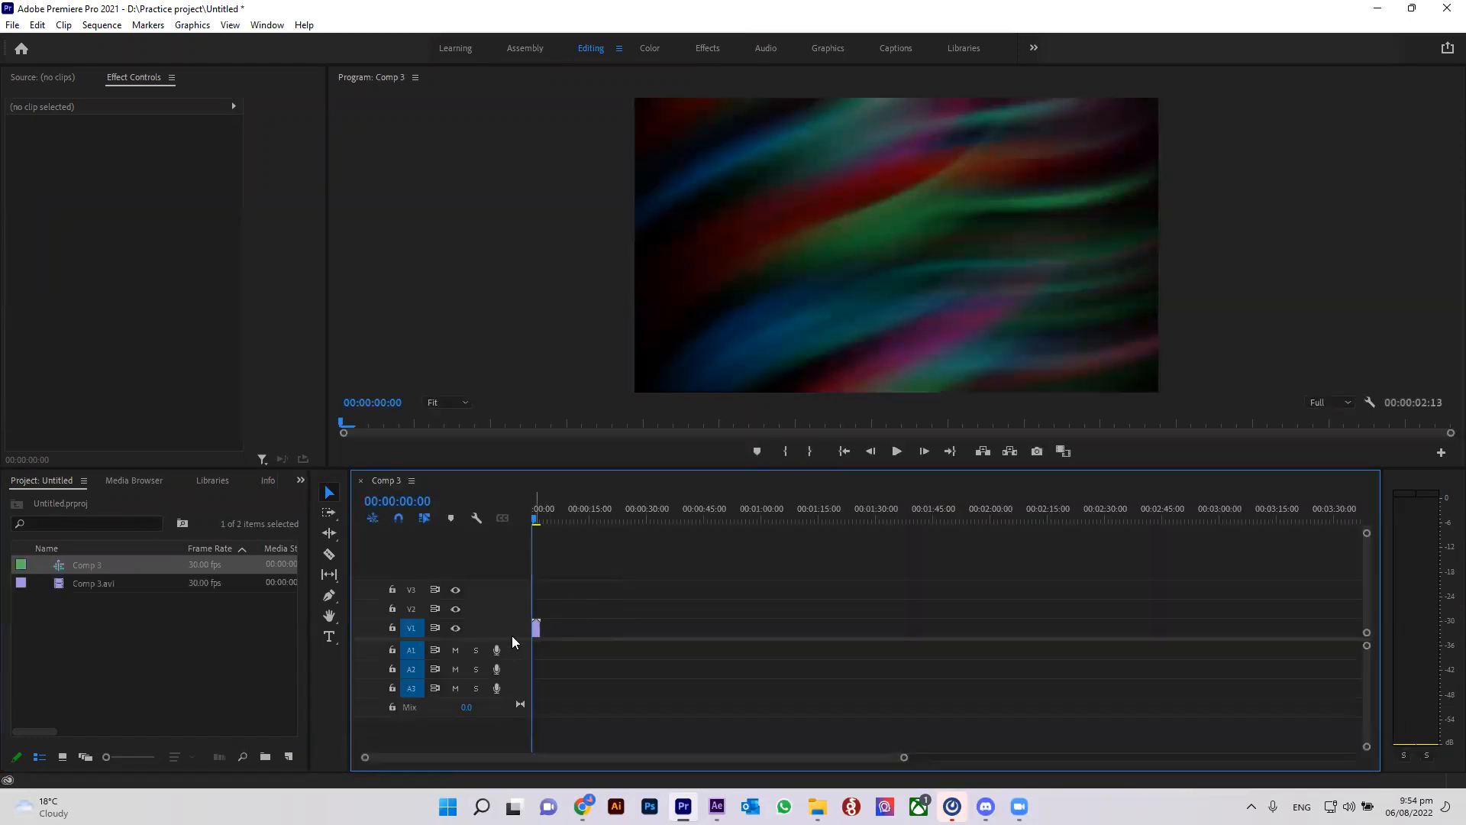
pyautogui.moveTo(536, 633); pyautogui.dragTo(537, 609)
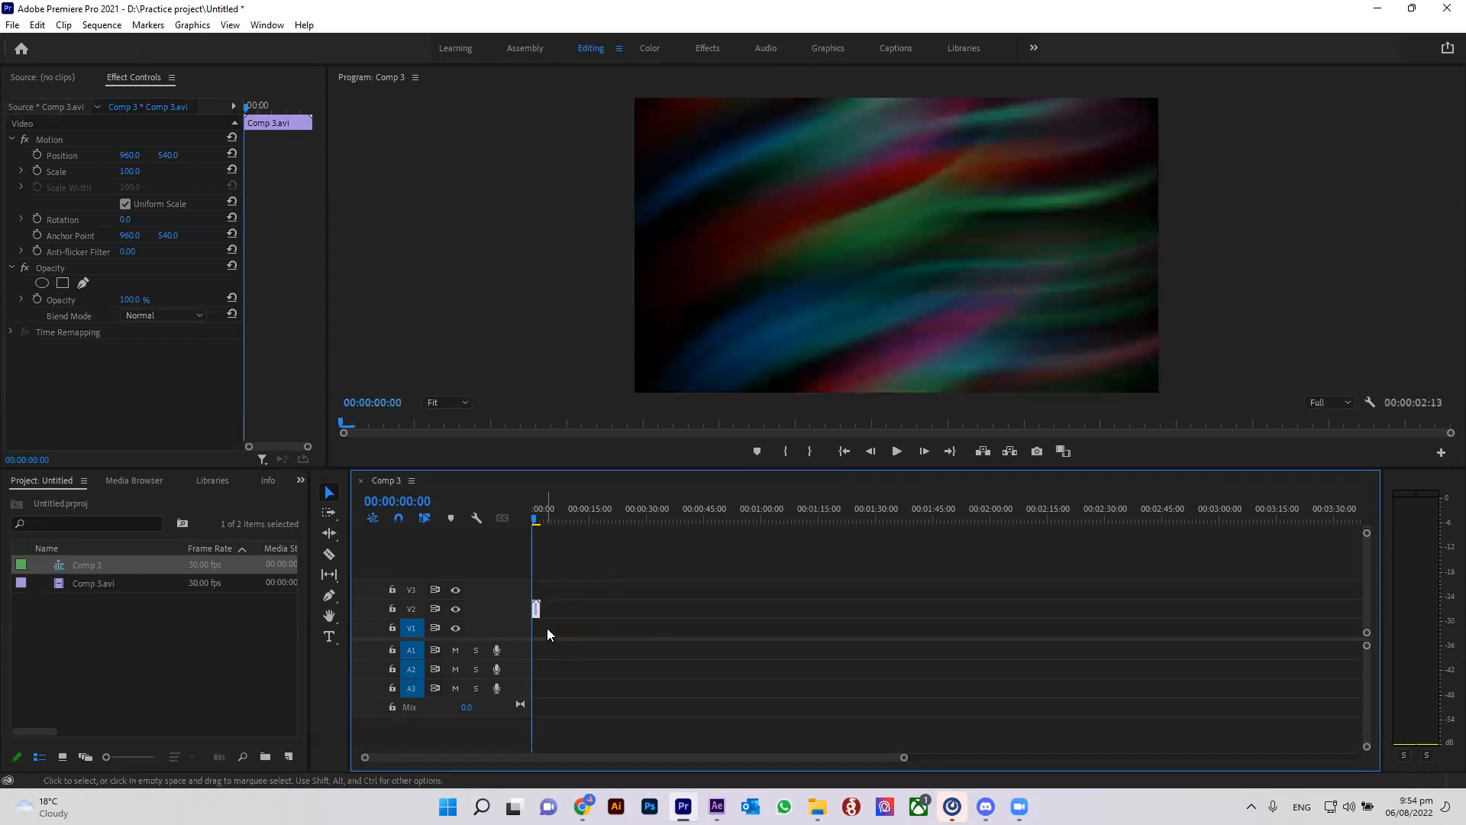
pyautogui.click(547, 628)
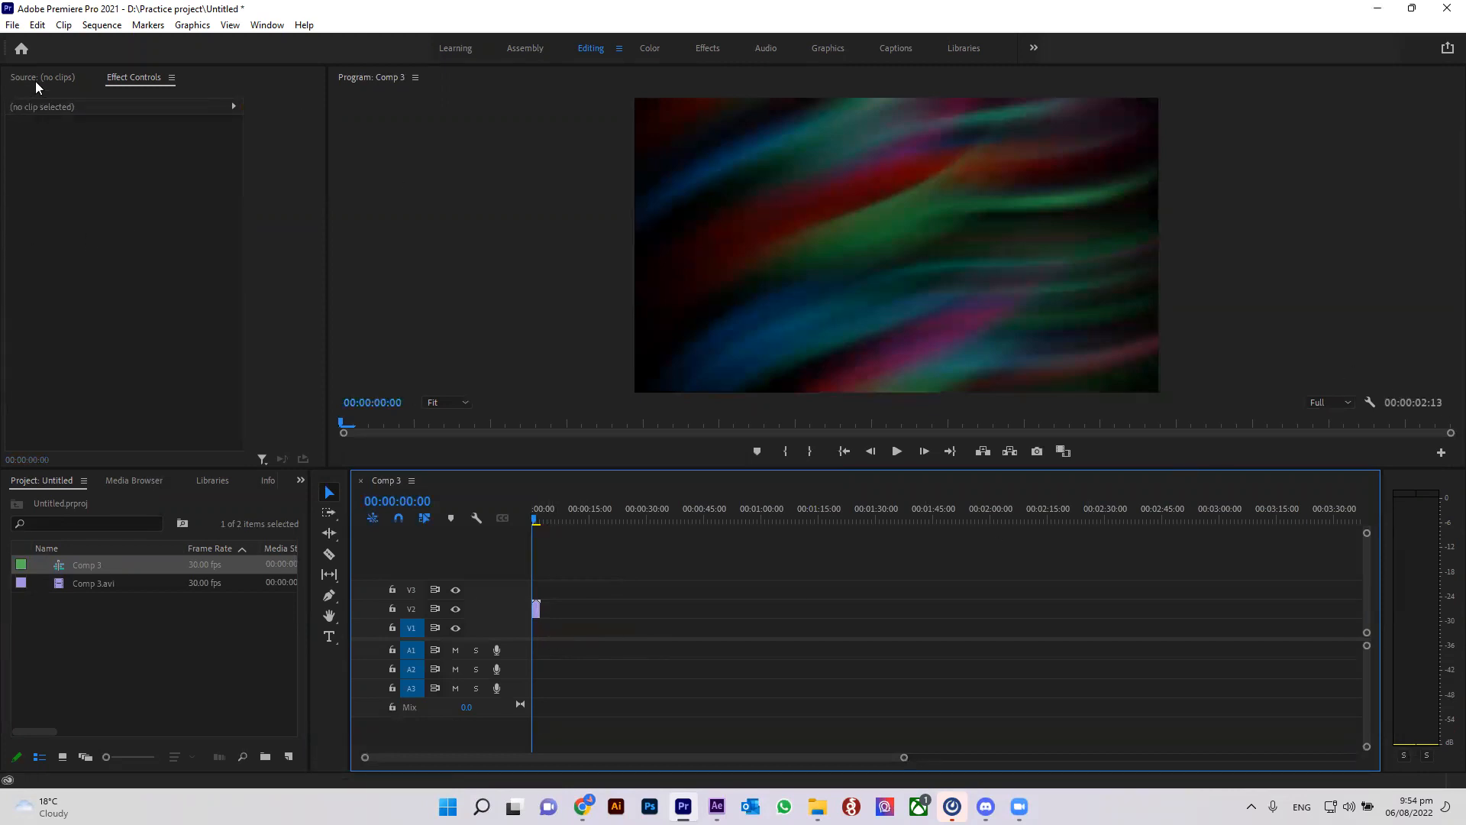
# Draw a rectangle over the frame, place its graphic clip on V1 beneath the video, and preview the sequence at 00:00:01:12.
pyautogui.click(330, 598)
pyautogui.click(387, 611)
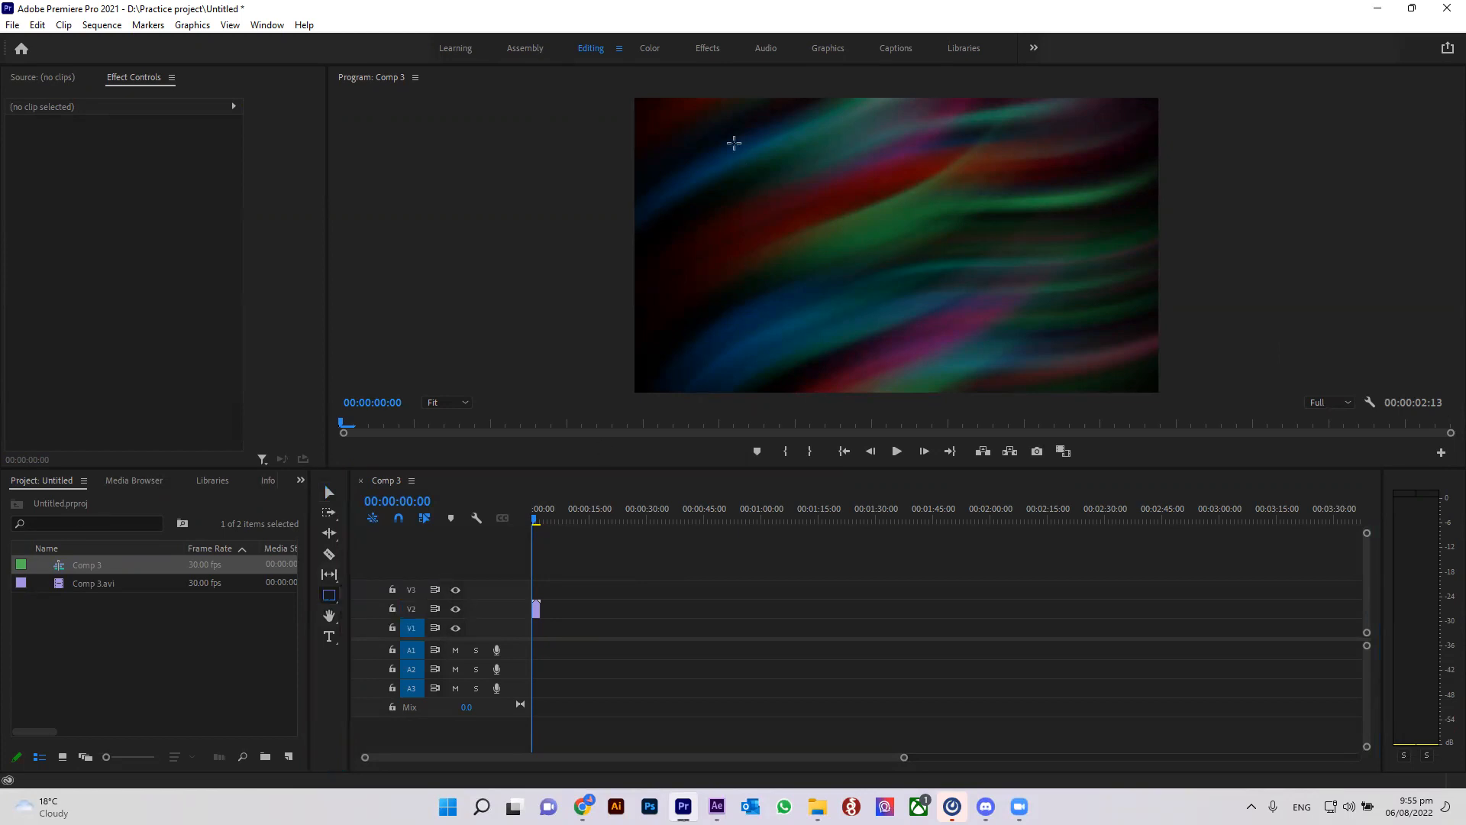
pyautogui.moveTo(742, 169); pyautogui.dragTo(997, 343)
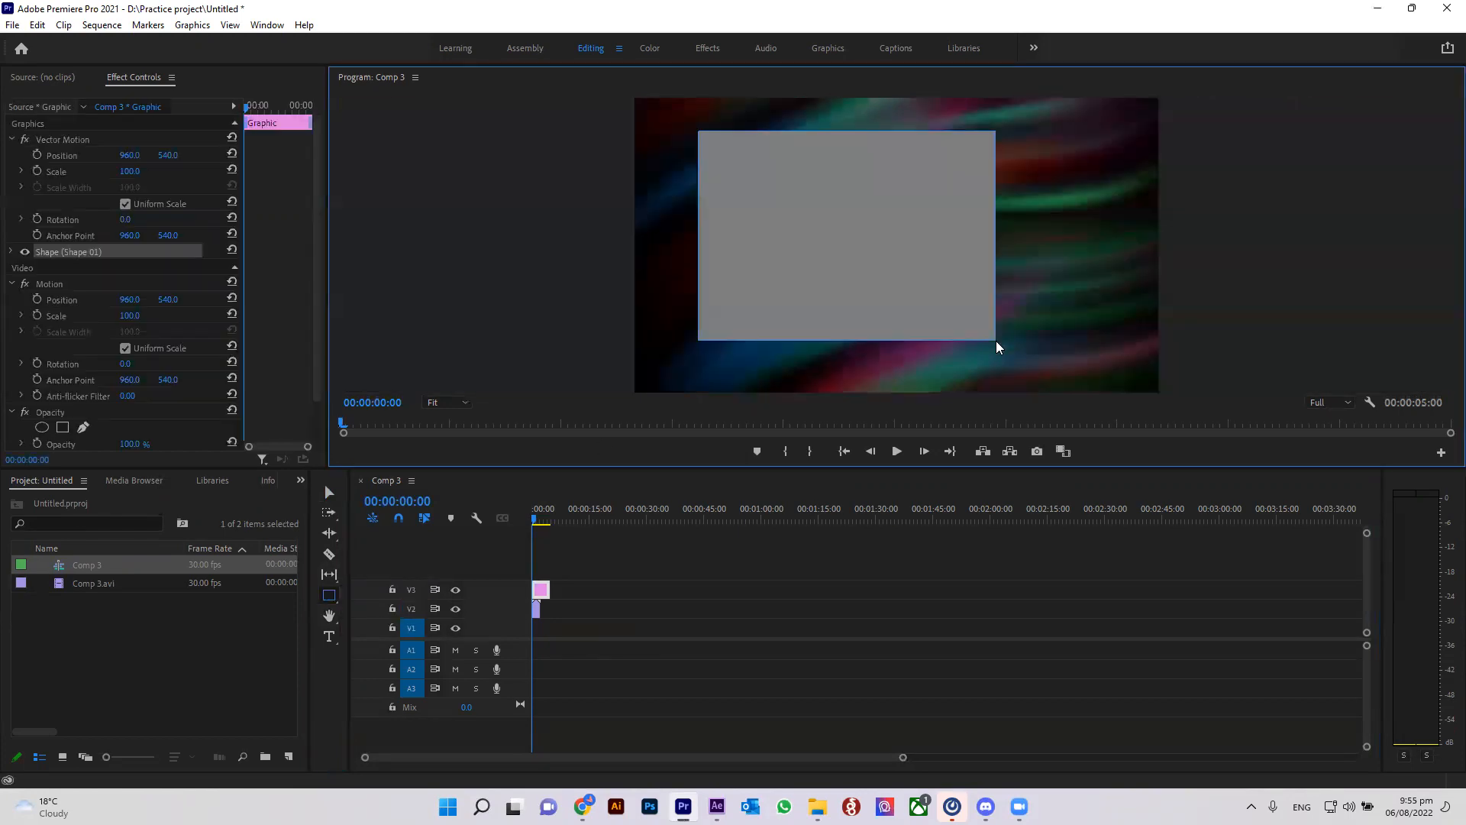
pyautogui.moveTo(538, 625); pyautogui.dragTo(539, 627)
pyautogui.moveTo(535, 523); pyautogui.dragTo(539, 527)
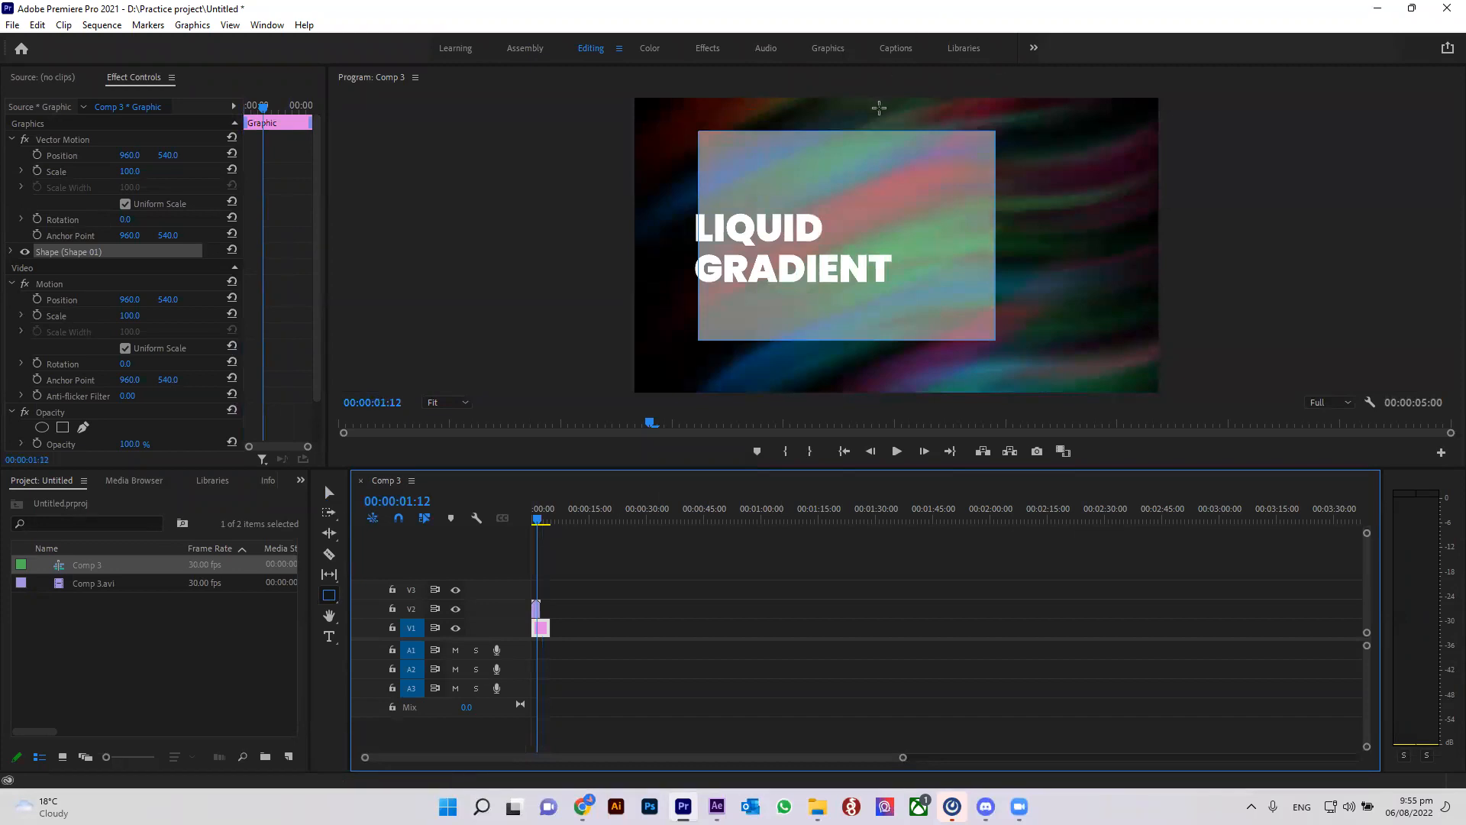
# Delete both the video and the graphic clip from the sequence and close Premiere Pro.
pyautogui.click(329, 492)
pyautogui.moveTo(602, 563); pyautogui.dragTo(534, 645)
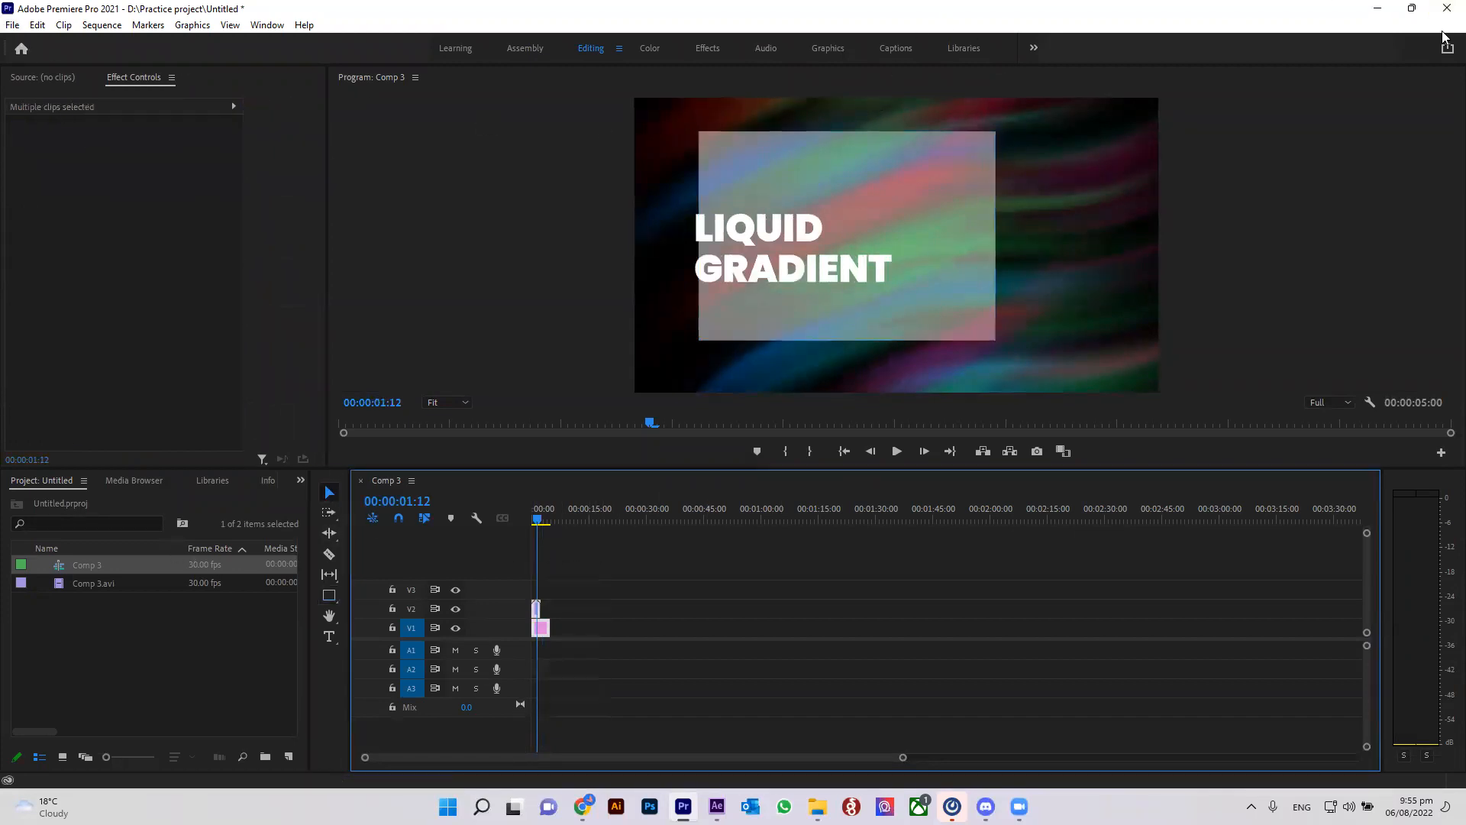
pyautogui.press('Delete')
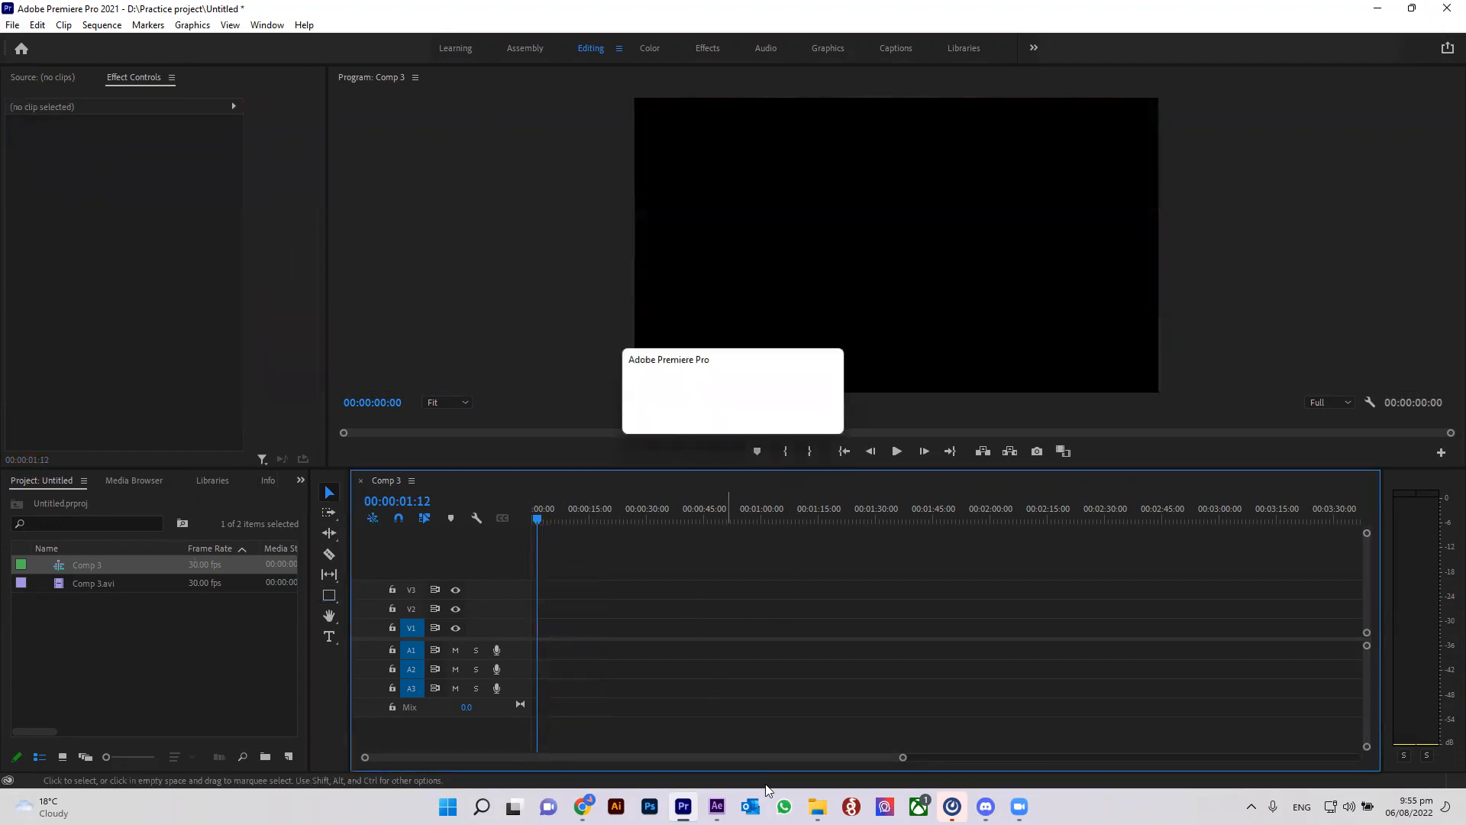
pyautogui.click(728, 414)
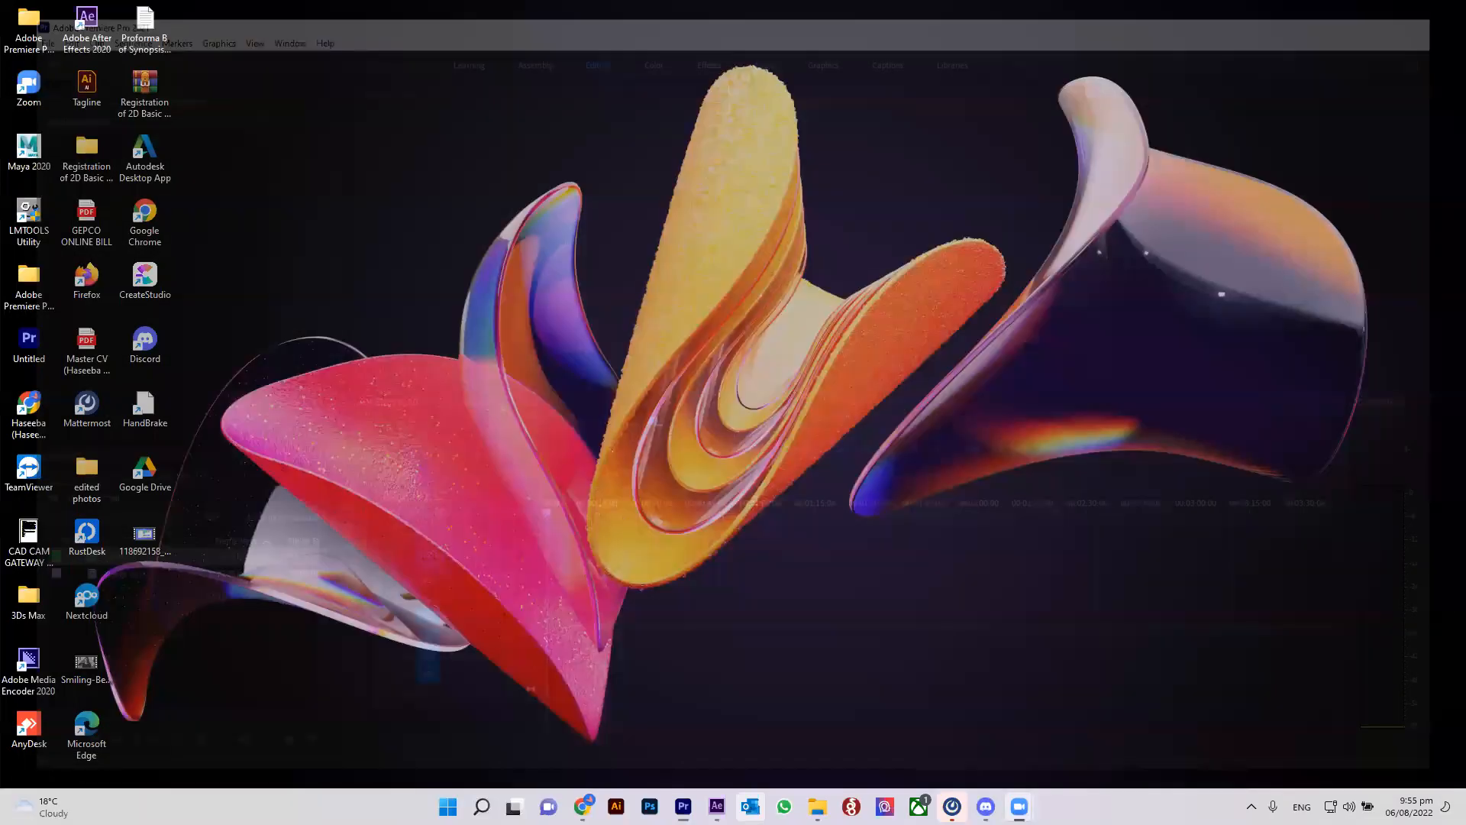
# Switch to After Effects, maximize its window and show the project's list of compositions.
pyautogui.click(717, 807)
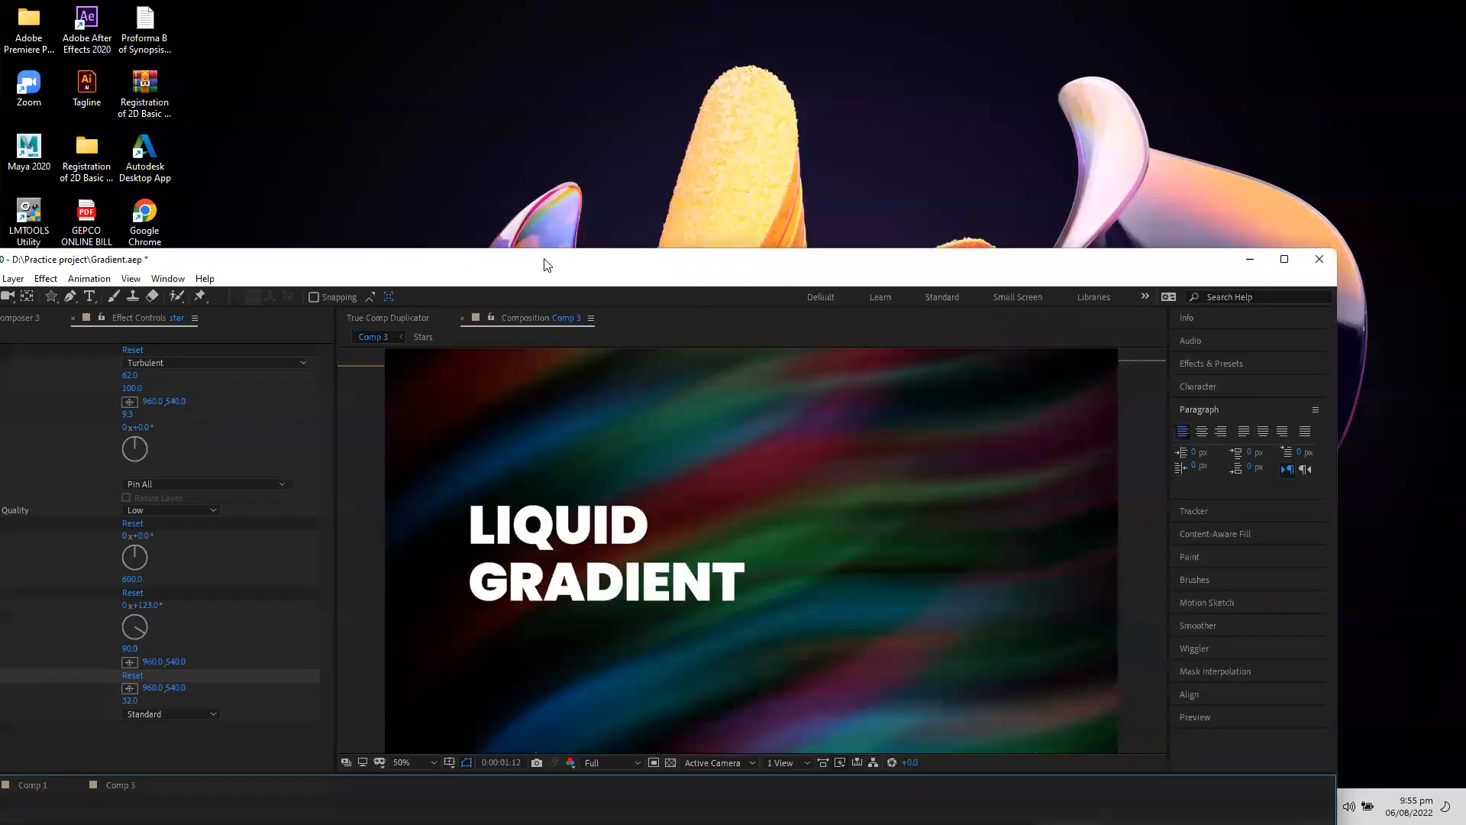
pyautogui.doubleClick(546, 260)
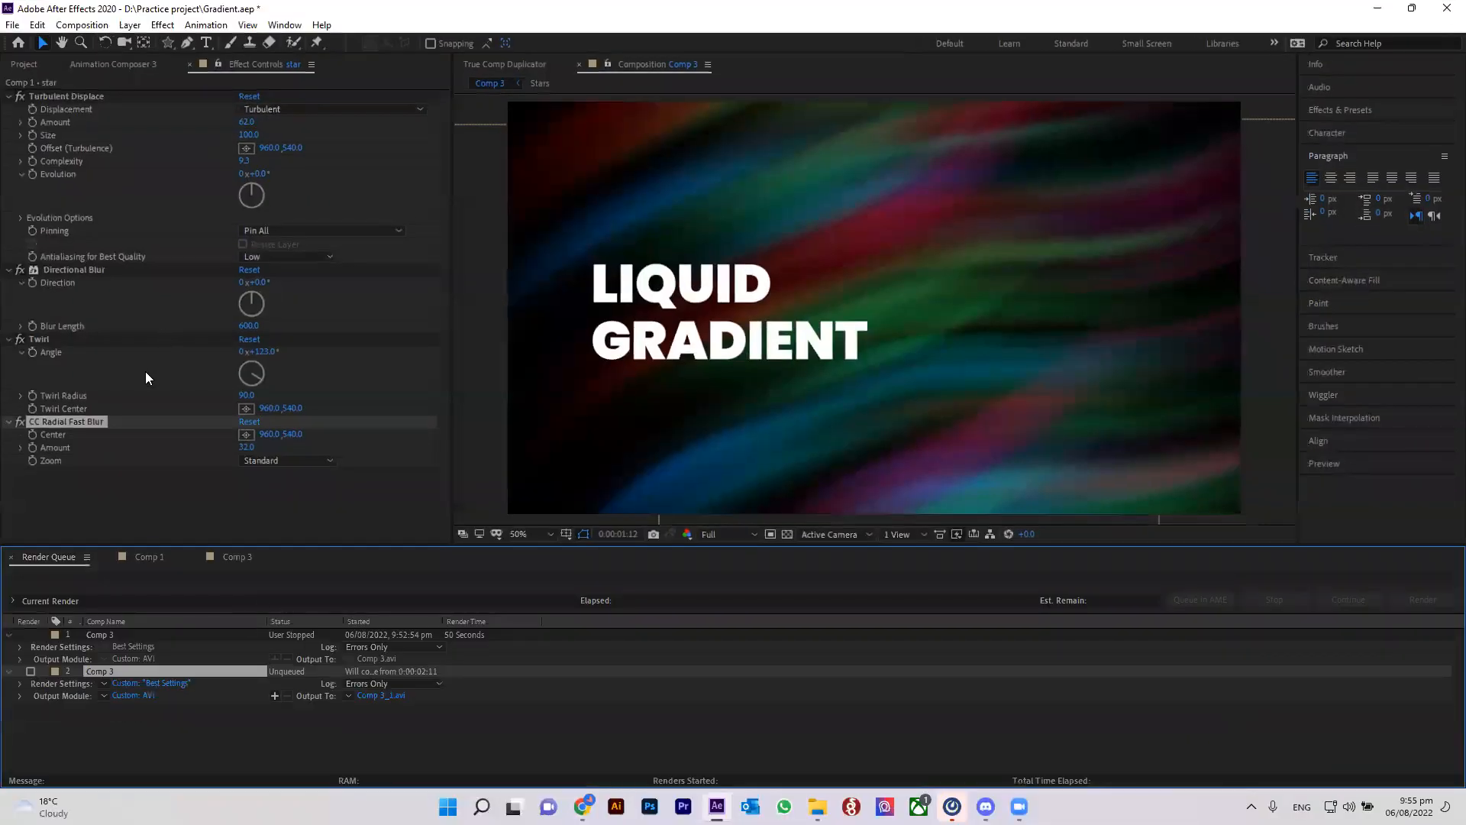
pyautogui.click(70, 64)
pyautogui.click(24, 64)
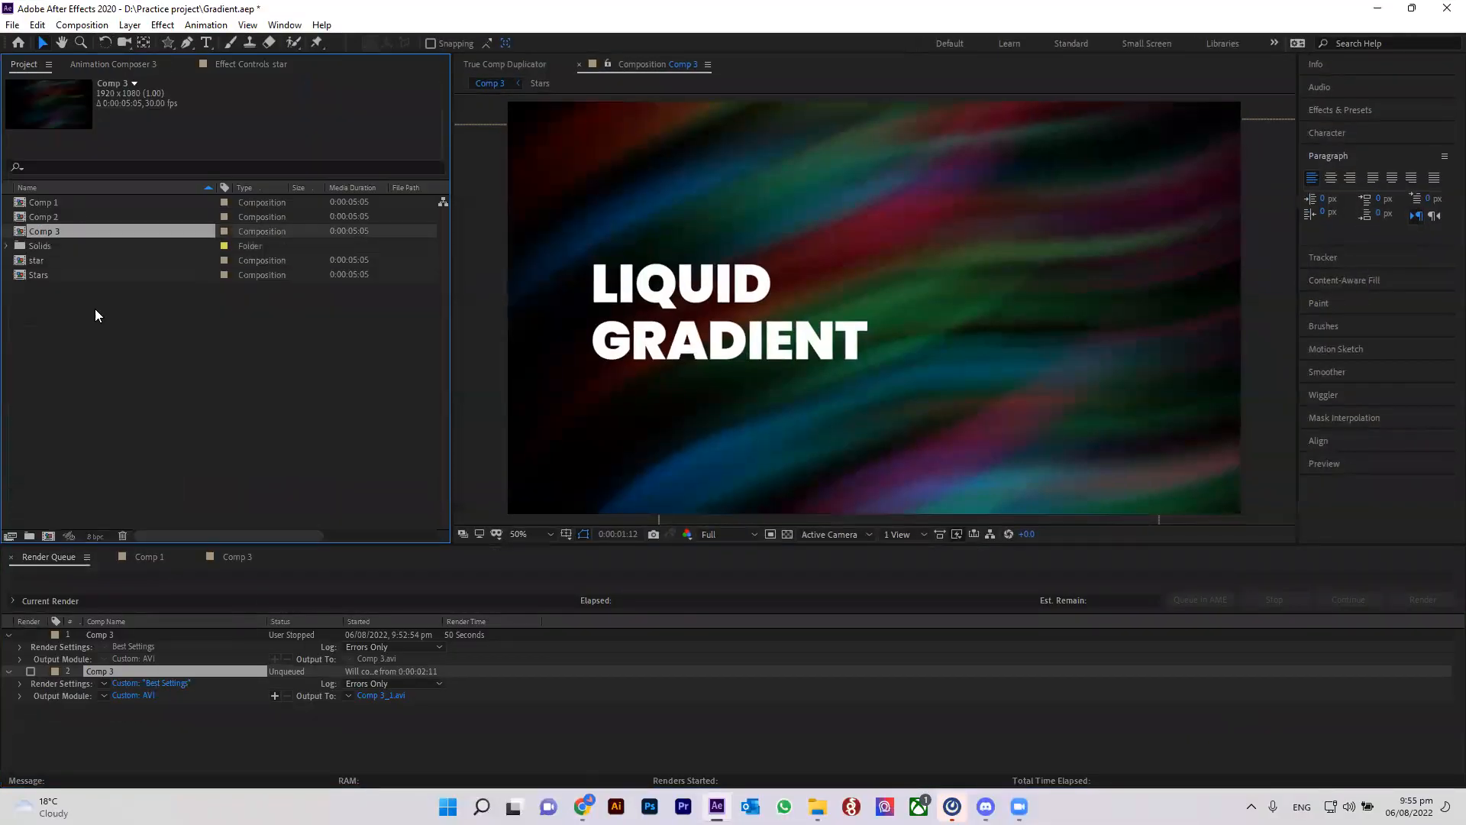
pyautogui.rightClick(37, 231)
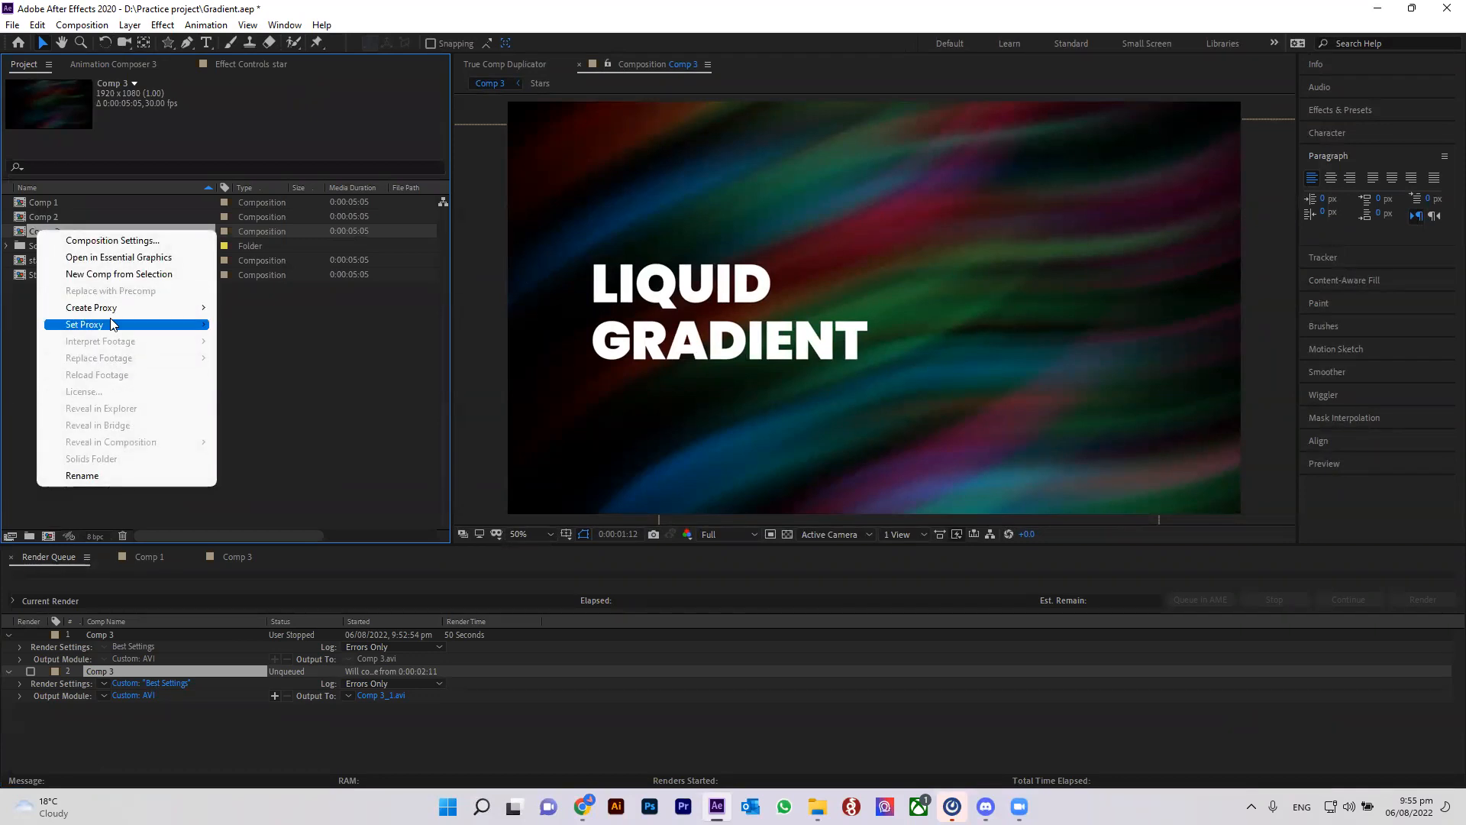
pyautogui.moveTo(116, 319)
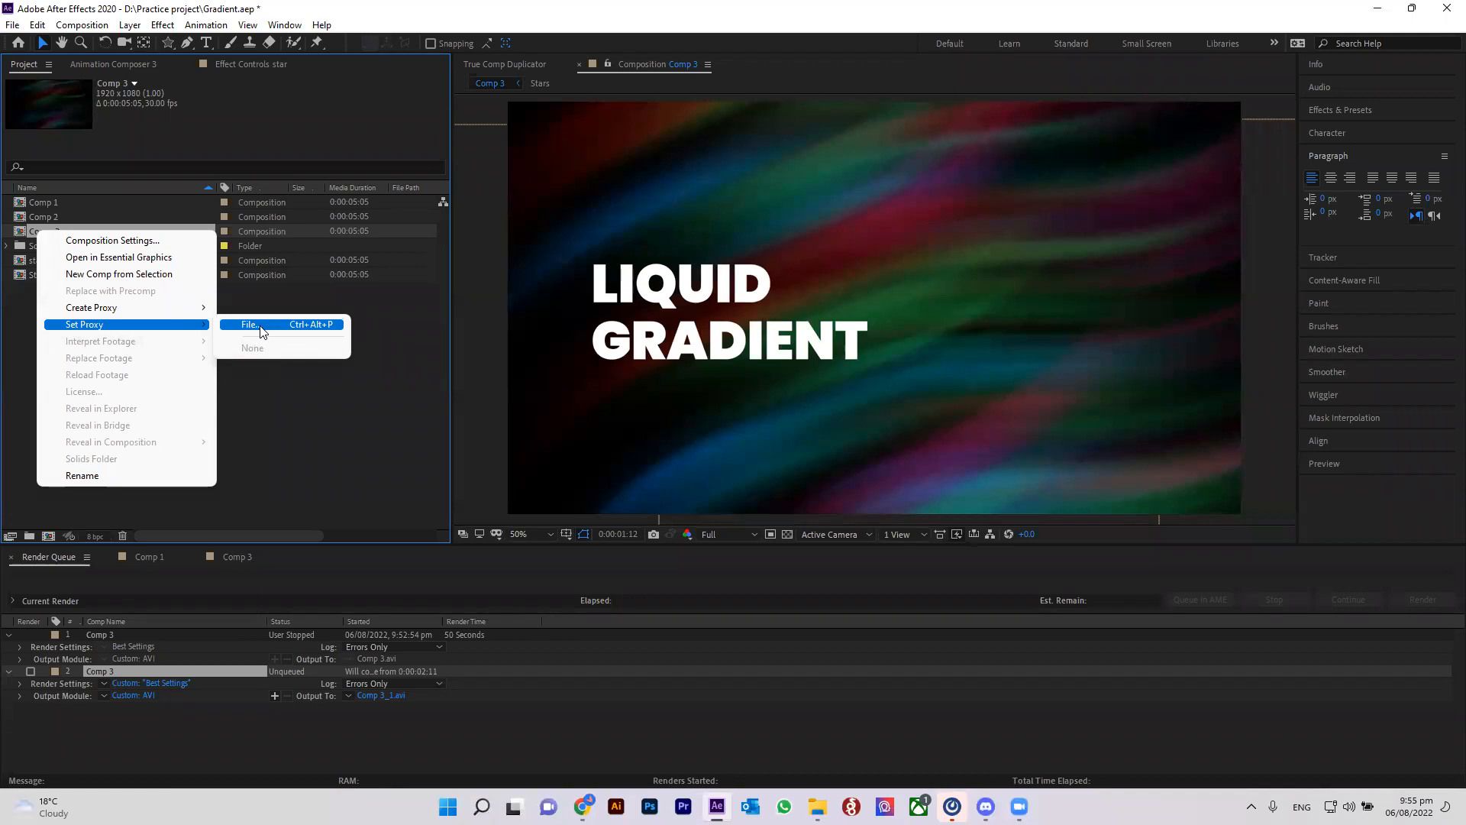
pyautogui.click(343, 469)
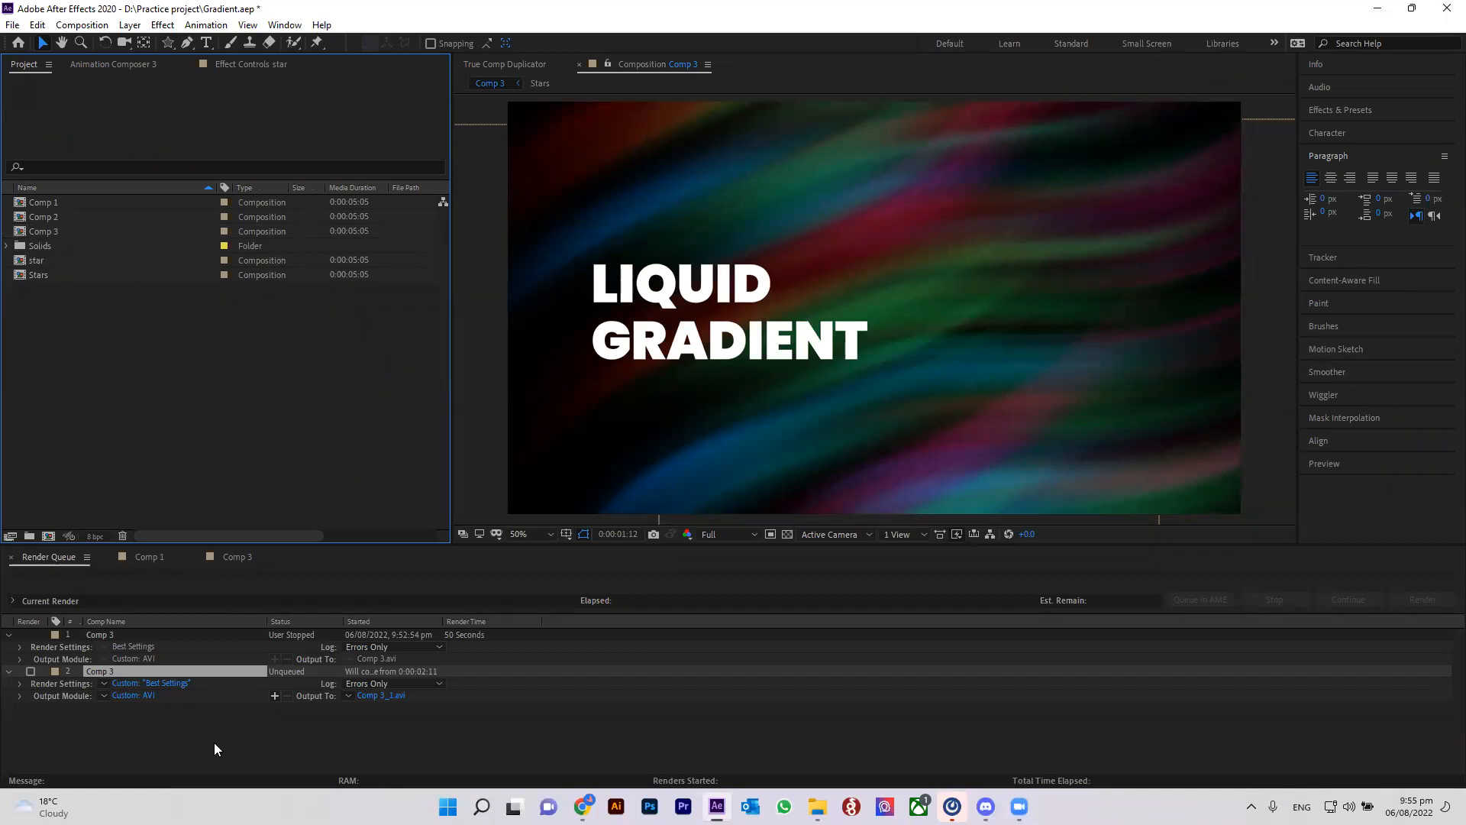
# Create a still proxy of Comp 3 from its frame at 0:00:01:12.
pyautogui.click(117, 740)
pyautogui.click(233, 559)
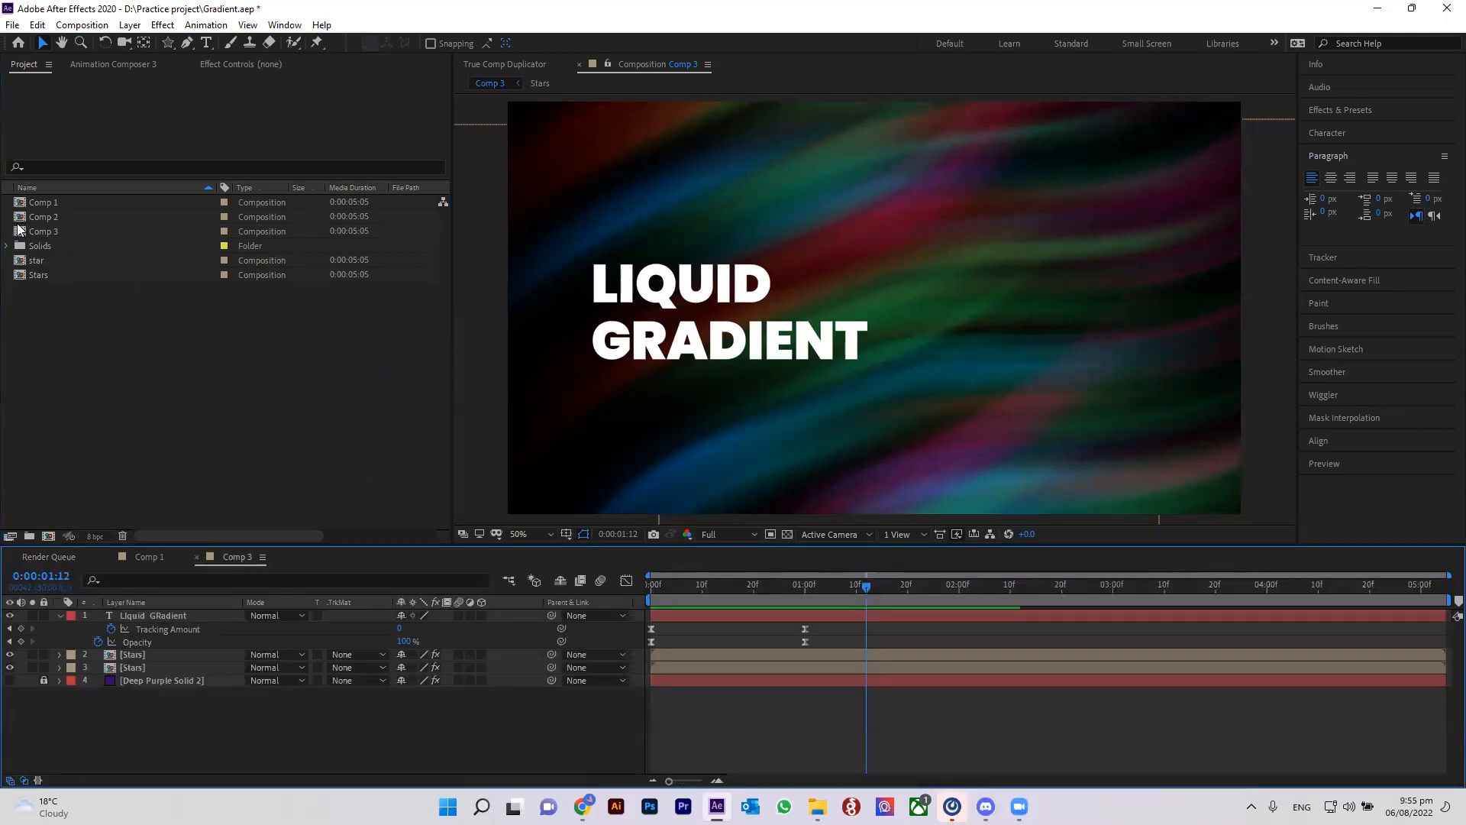
pyautogui.click(37, 233)
pyautogui.rightClick(30, 237)
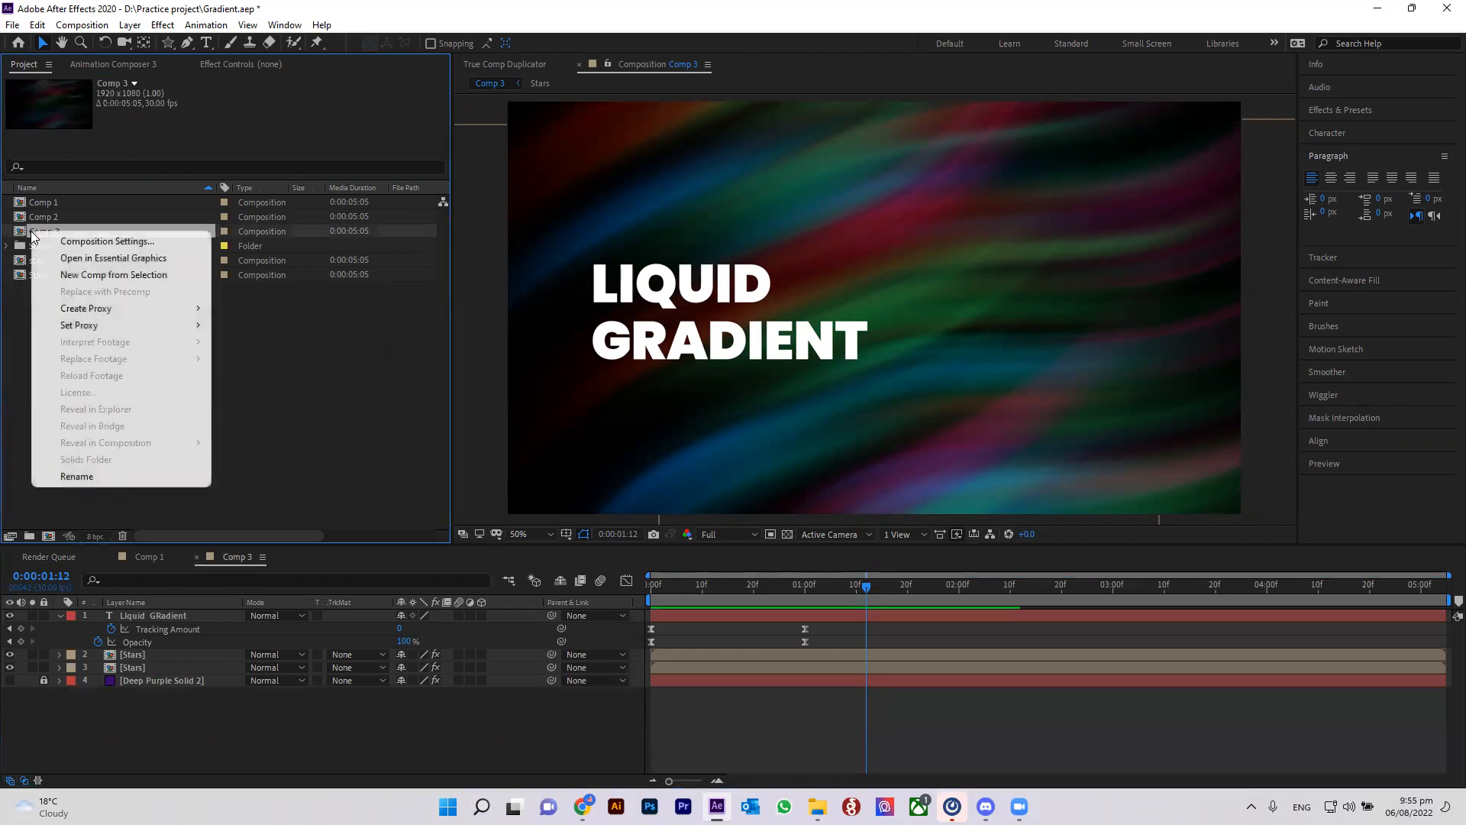
pyautogui.moveTo(134, 315)
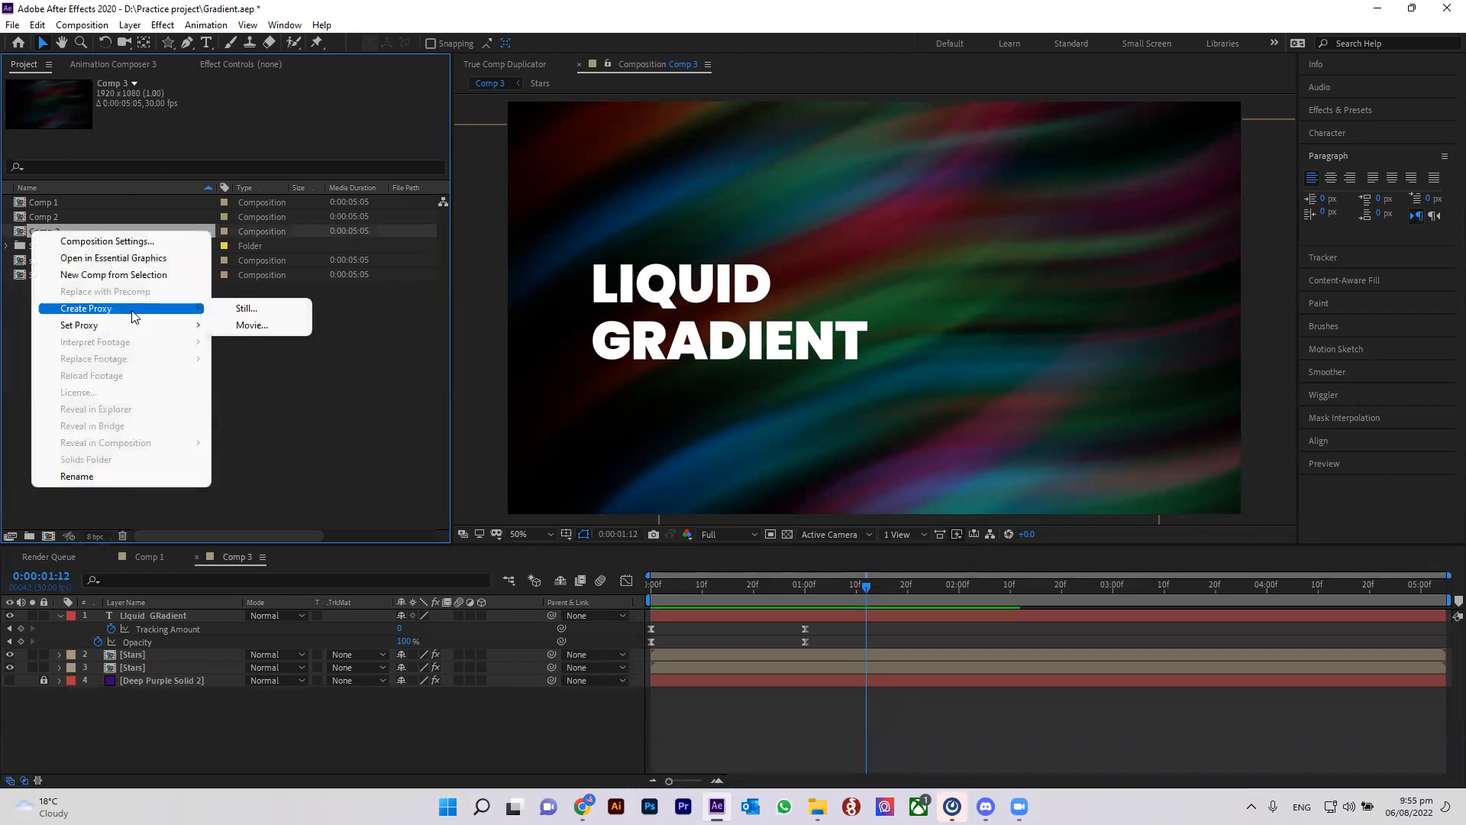
pyautogui.click(245, 309)
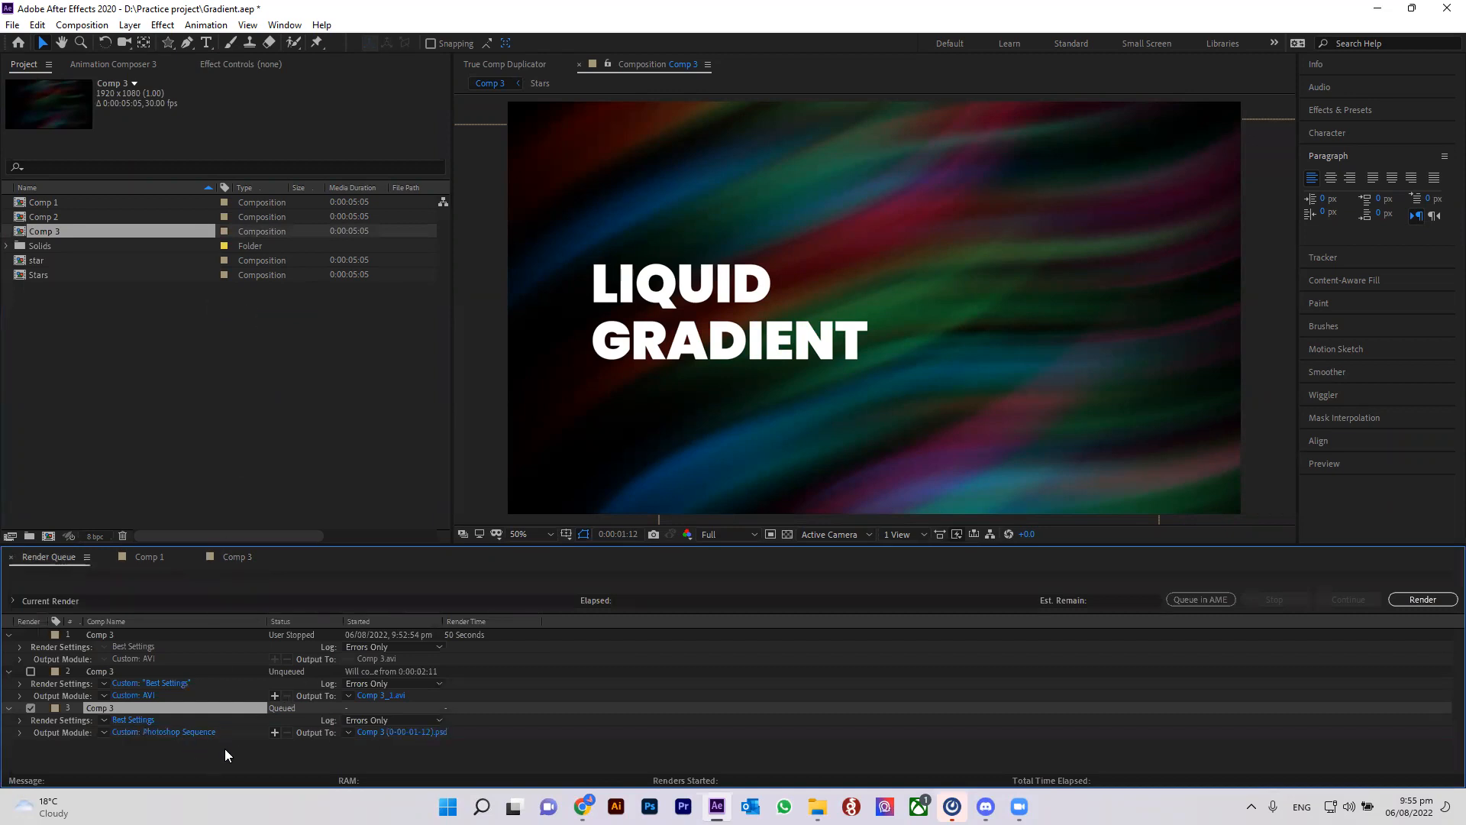
pyautogui.rightClick(67, 232)
pyautogui.moveTo(172, 310)
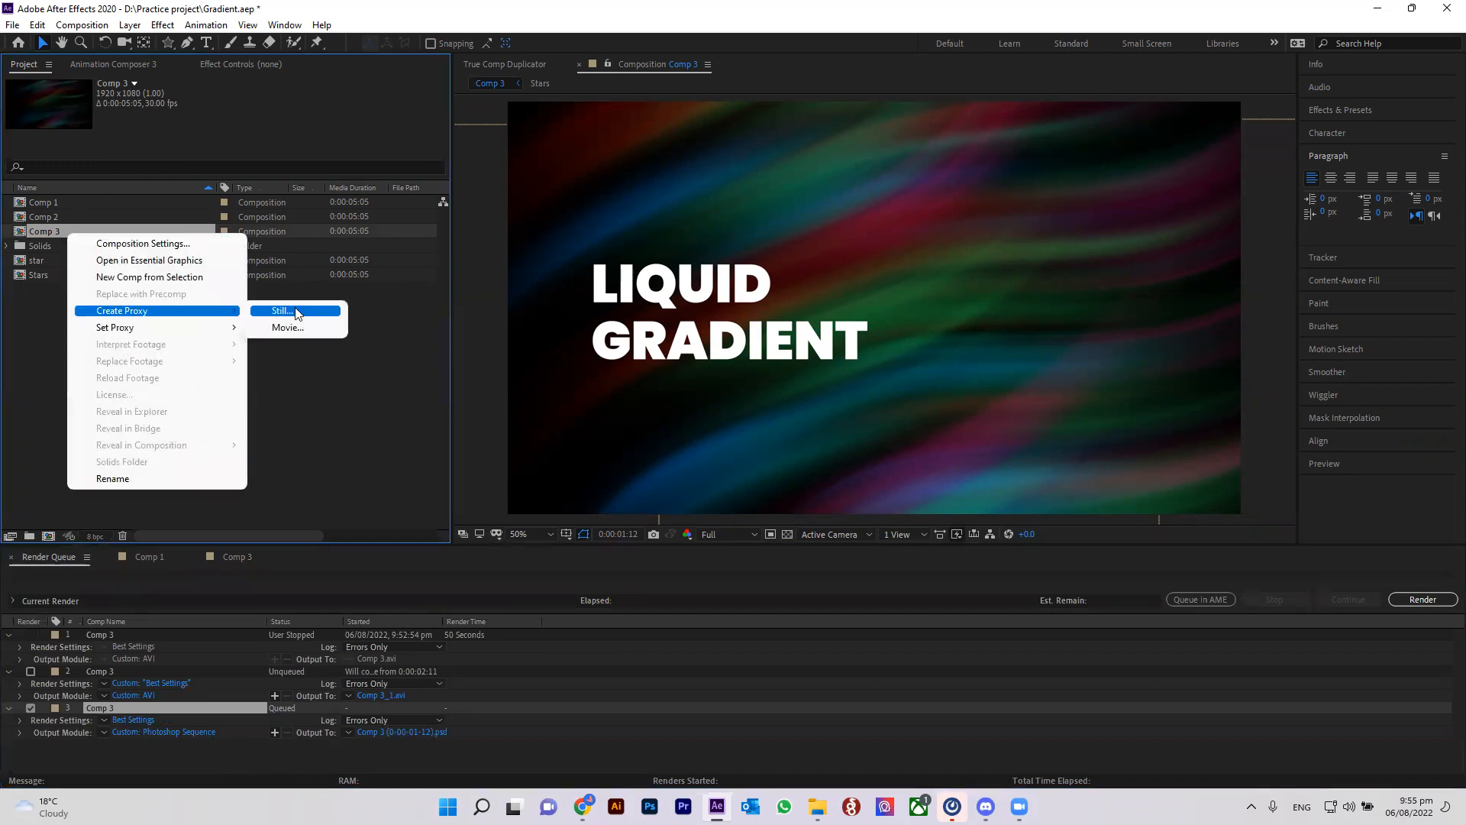
pyautogui.click(207, 755)
# Set the still's output format to JPEG Sequence with Medium quality 5 and Baseline ("Standard") format.
pyautogui.click(194, 731)
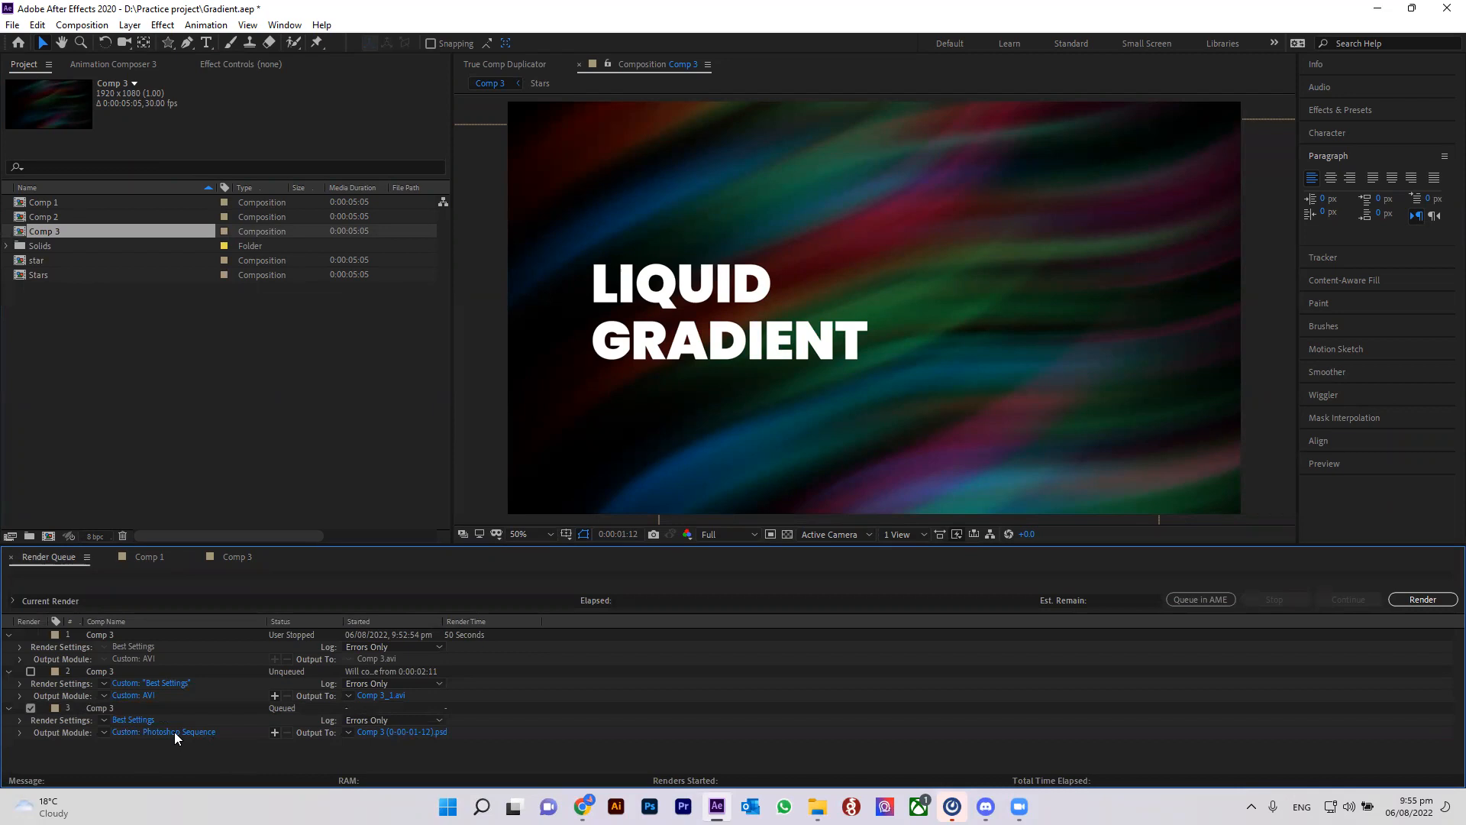
pyautogui.click(727, 235)
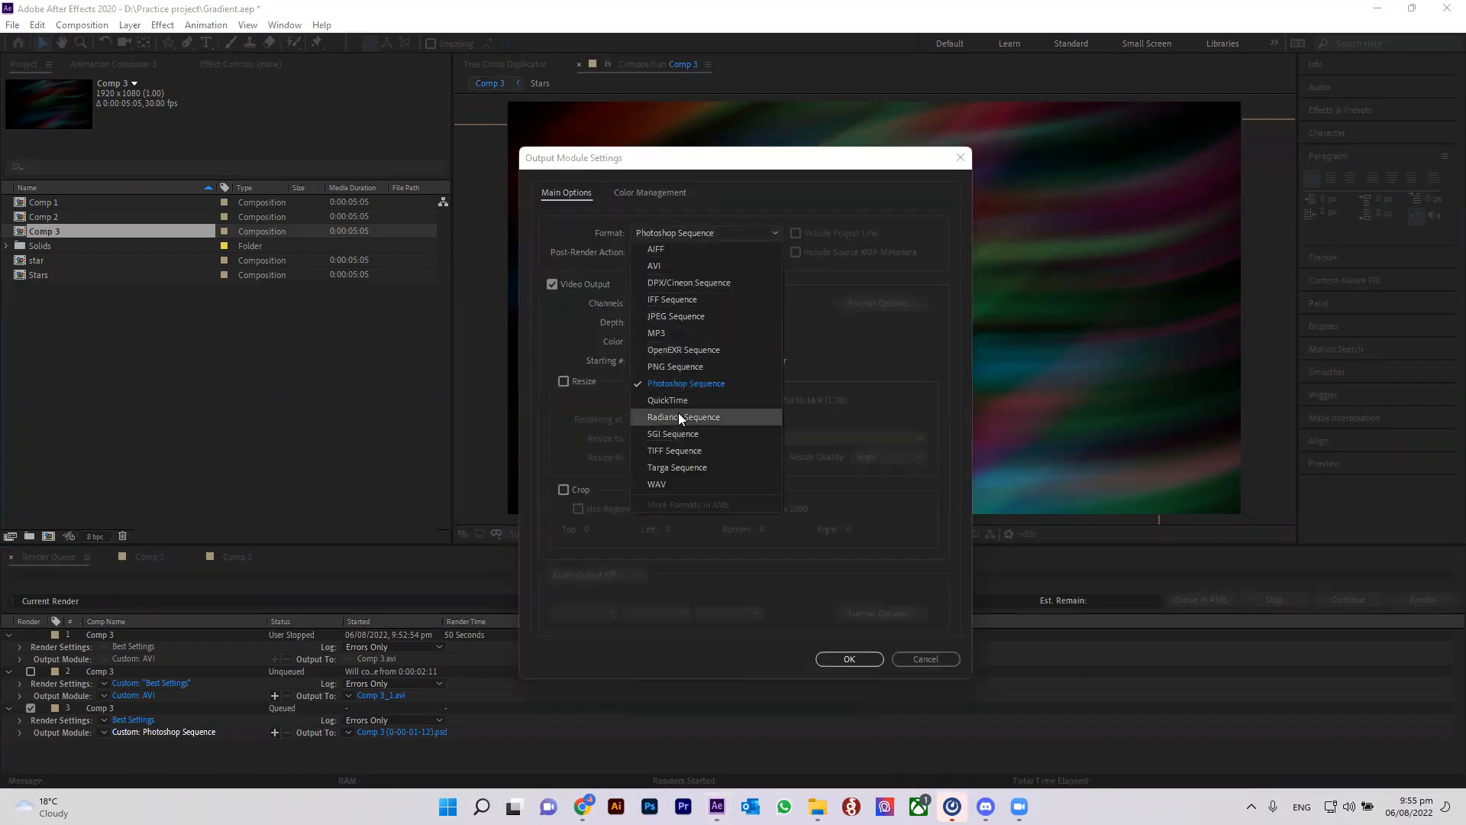
pyautogui.click(672, 317)
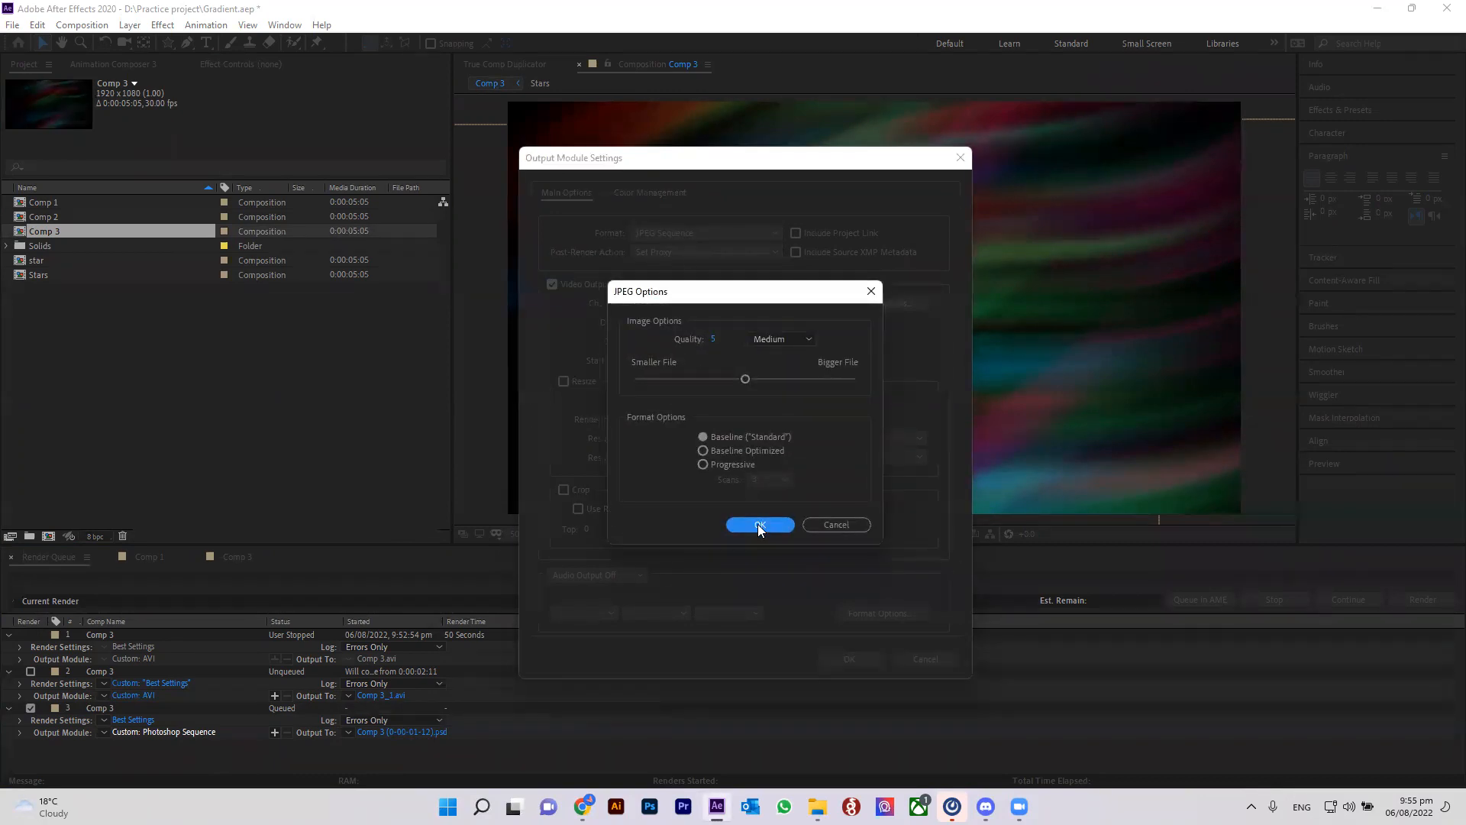
pyautogui.click(759, 525)
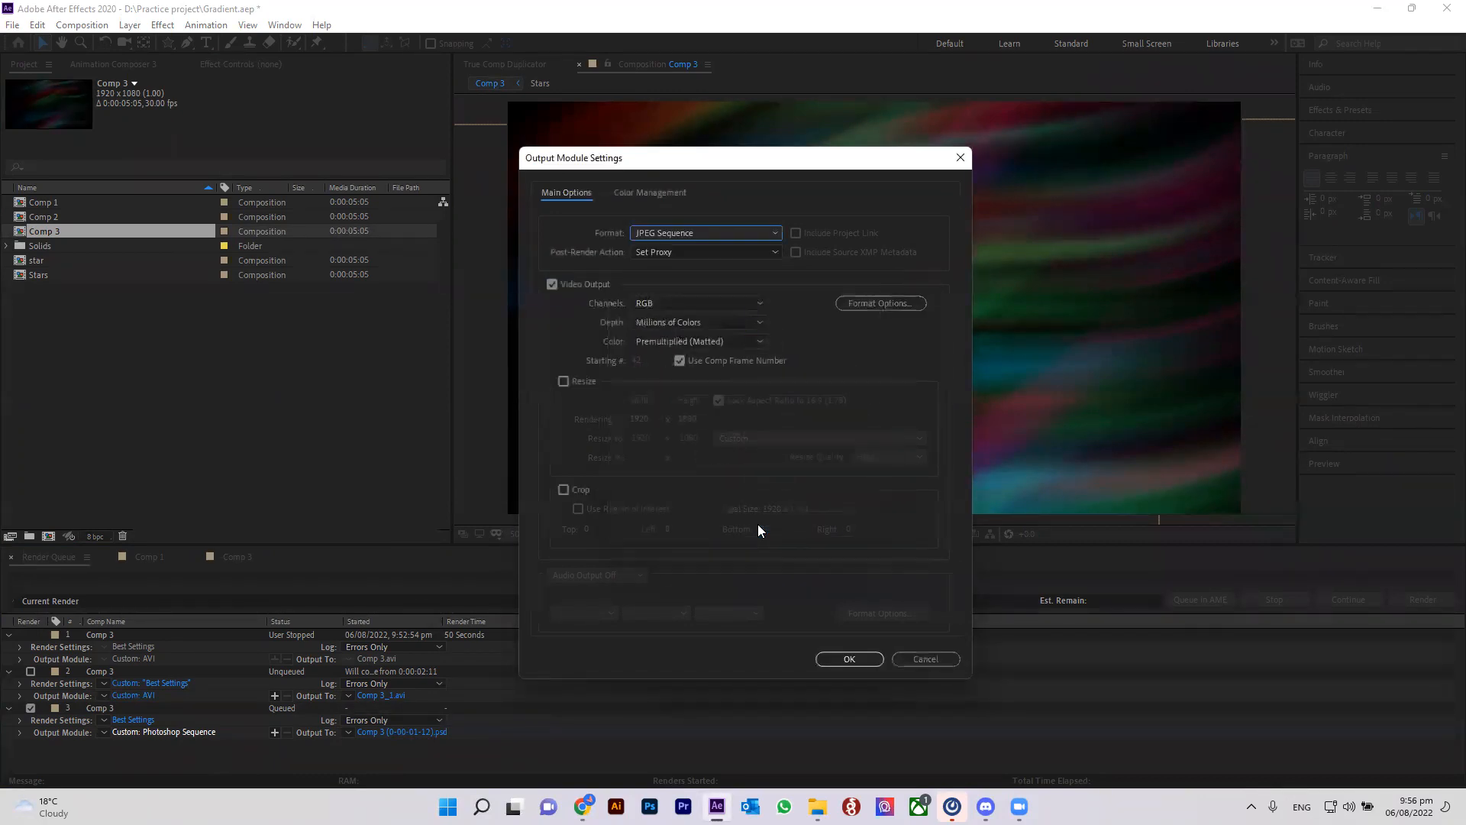
pyautogui.click(872, 659)
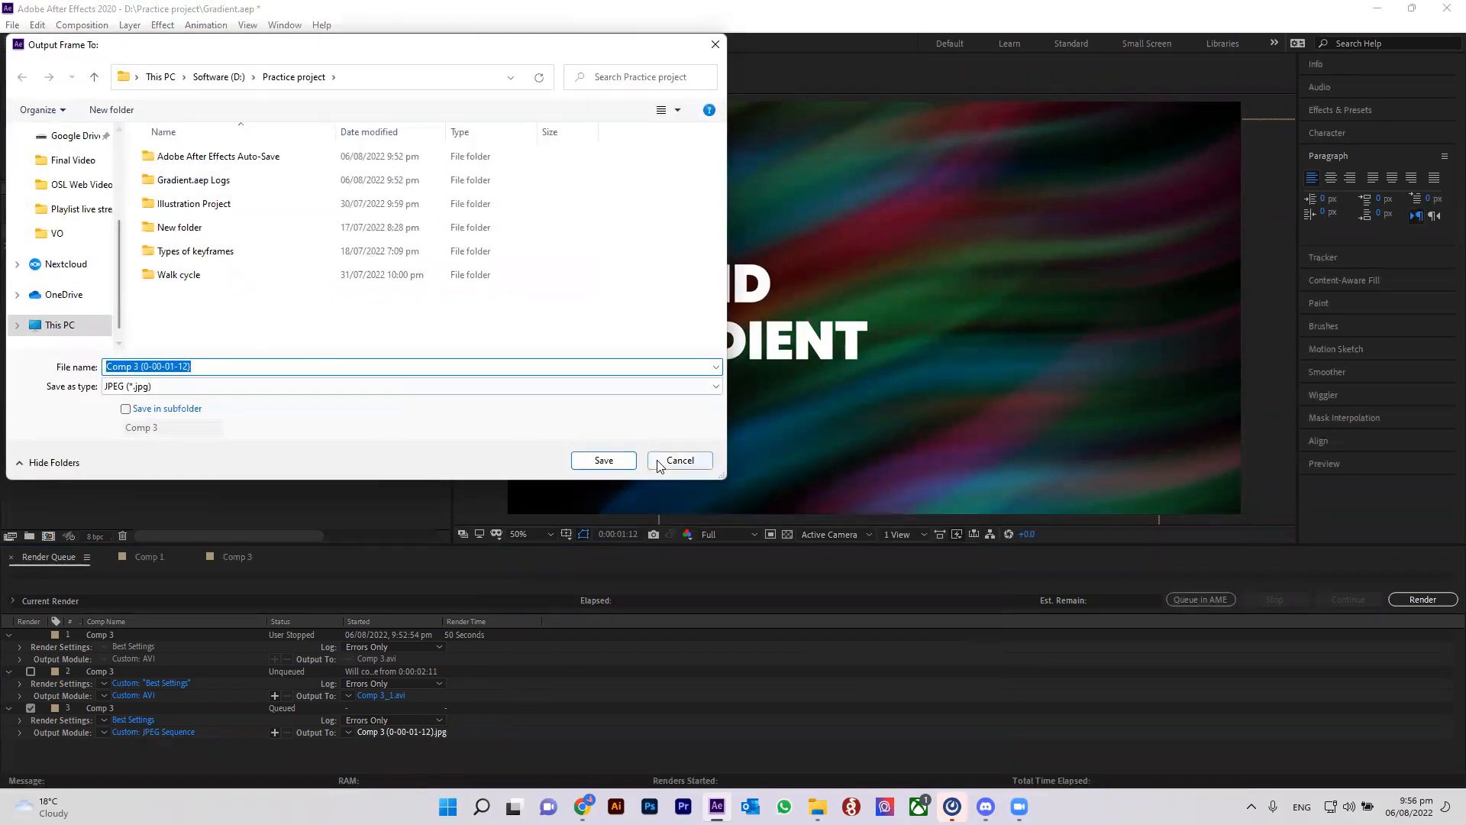
# Save the output frame as Comp 3 (0-00-01-12) in the Practice project folder on drive D and render it.
pyautogui.click(607, 460)
pyautogui.click(1420, 598)
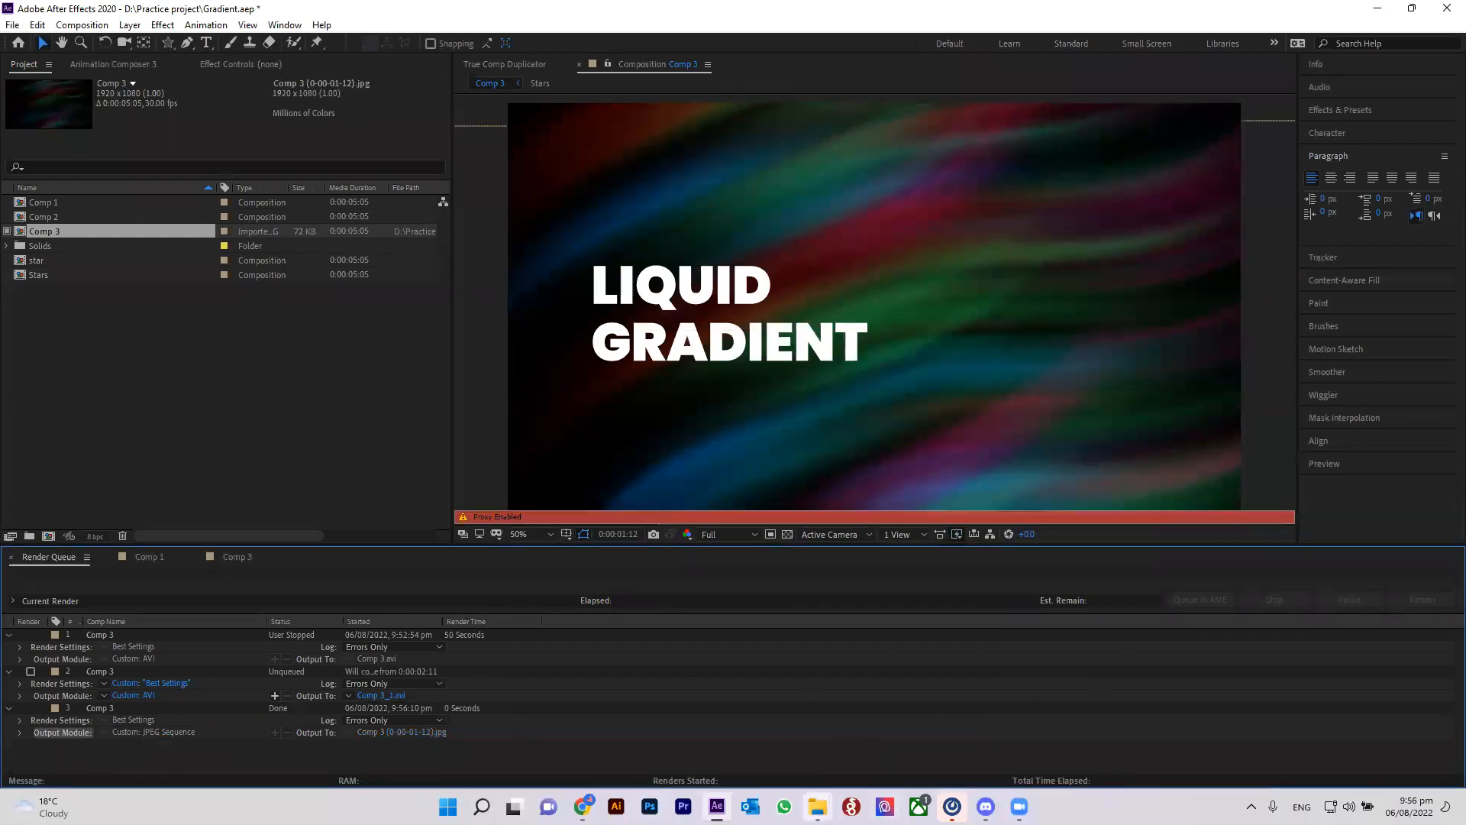
# Open a new File Explorer window and go to the folder containing the rendered Comp 3 (0-00-01-12) image.
pyautogui.moveTo(817, 807)
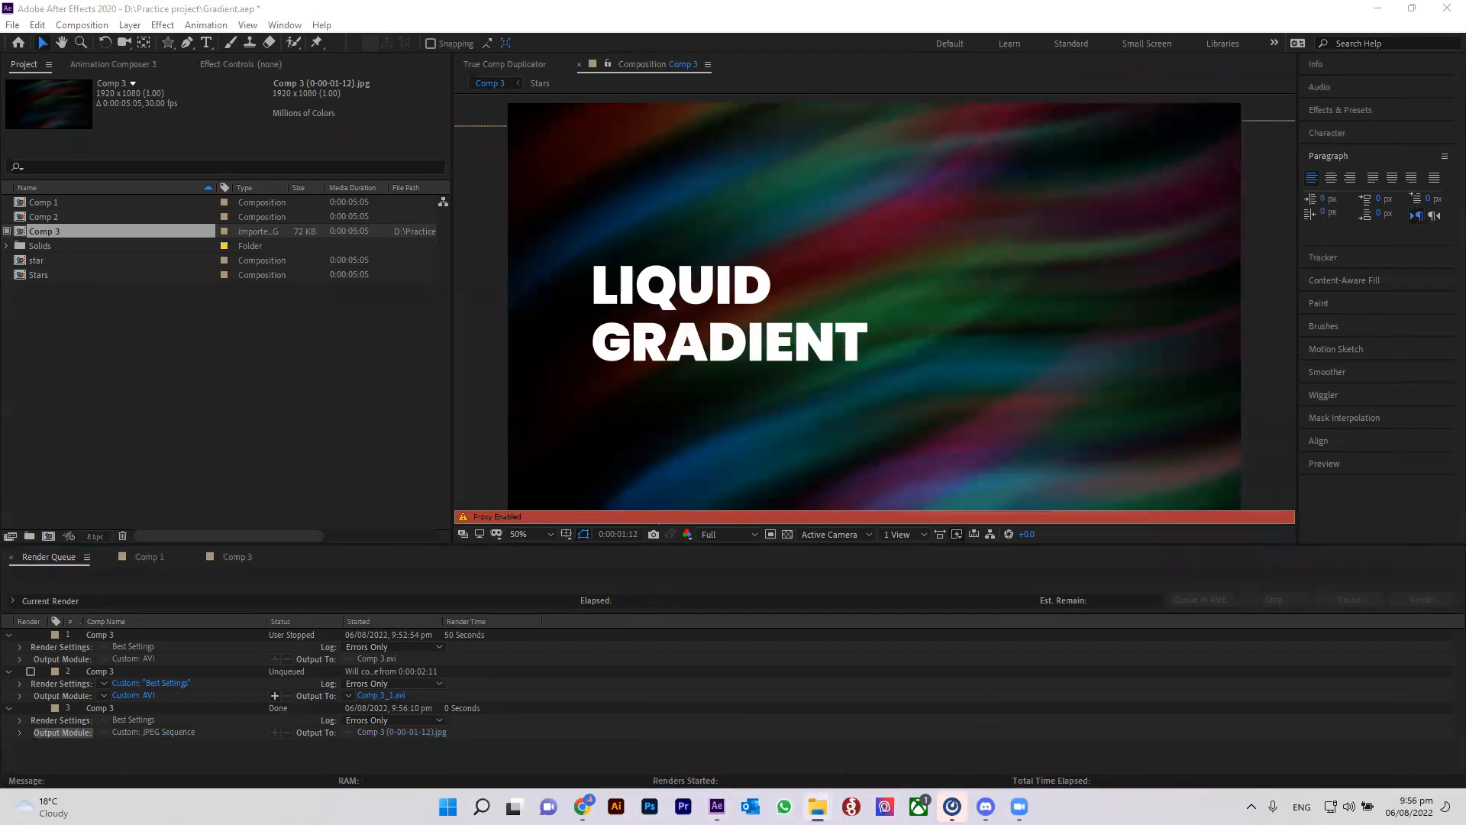
pyautogui.press('super+e')
pyautogui.scroll(-3, 308, 405)
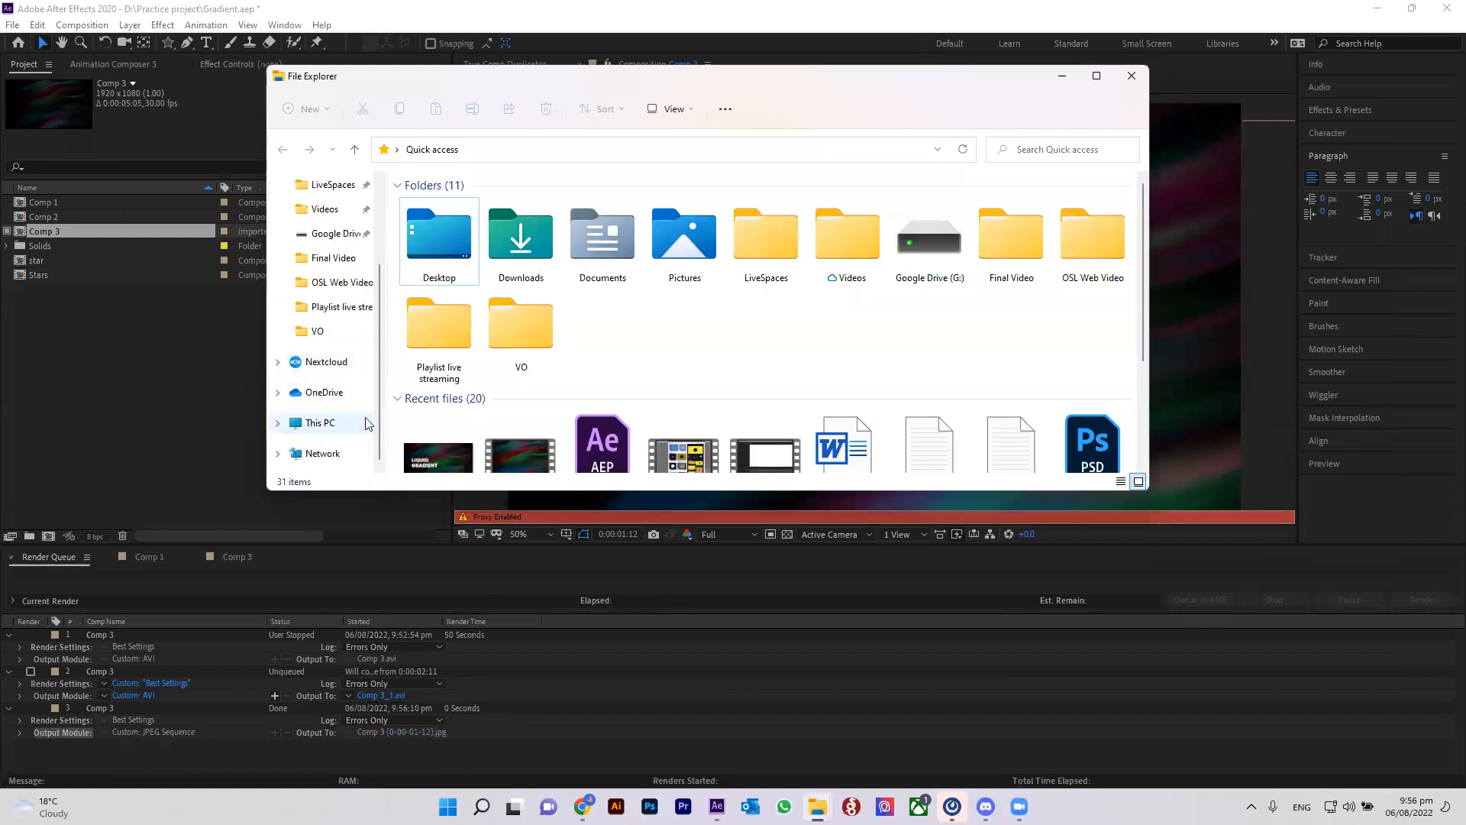
pyautogui.scroll(-4, 473, 415)
pyautogui.click(443, 228)
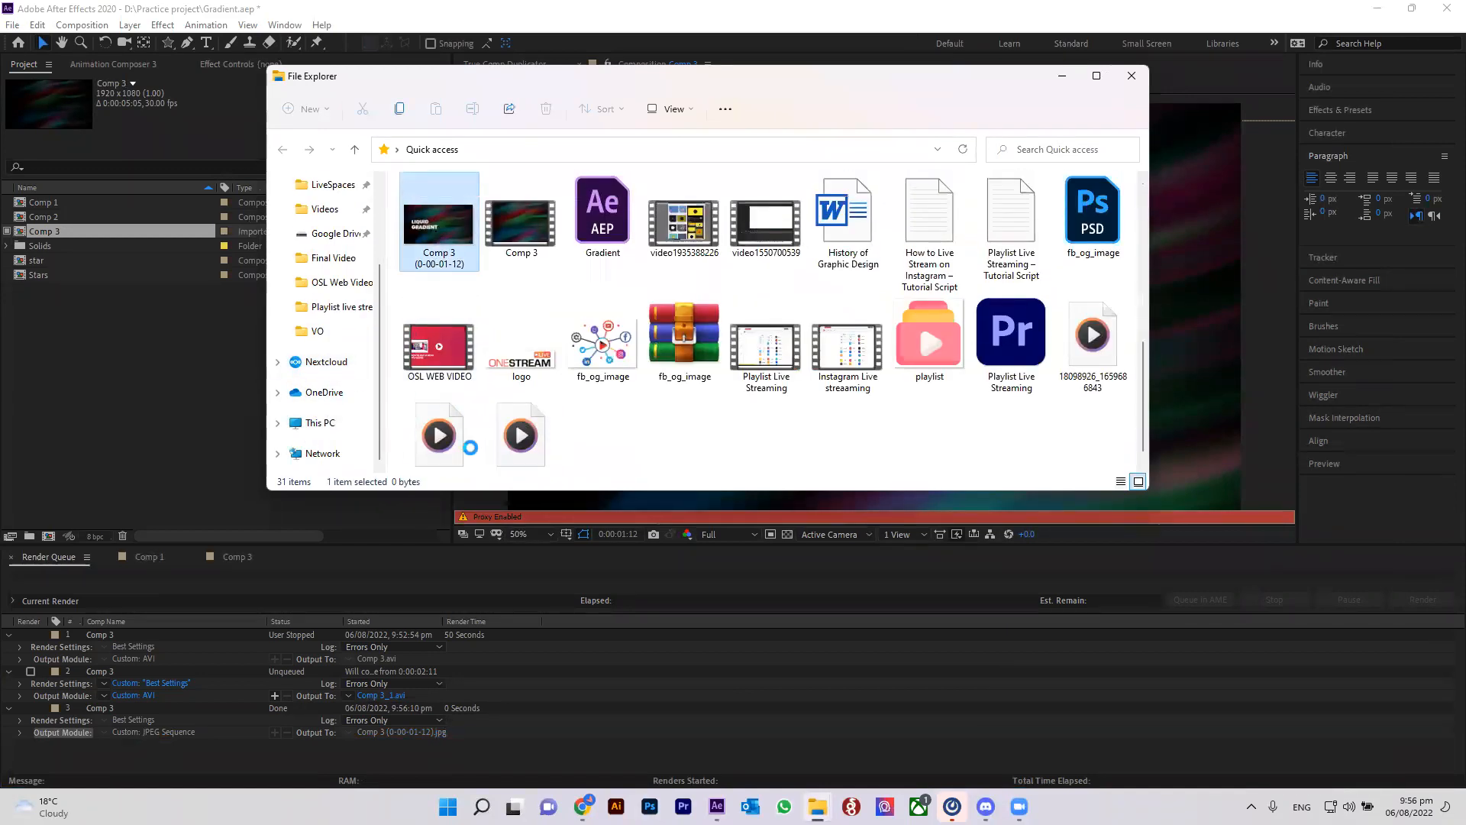
pyautogui.rightClick(443, 221)
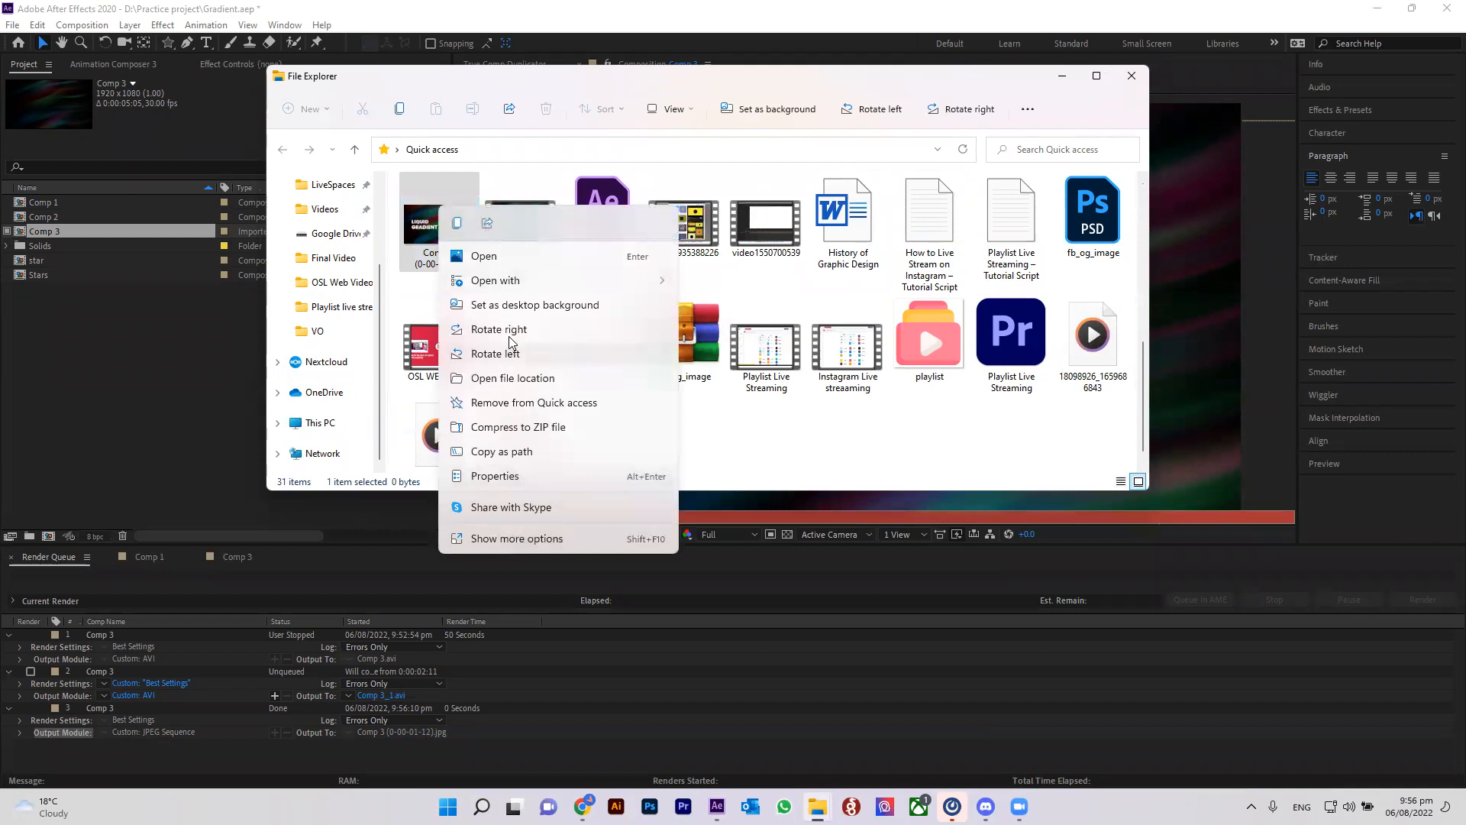
pyautogui.click(516, 379)
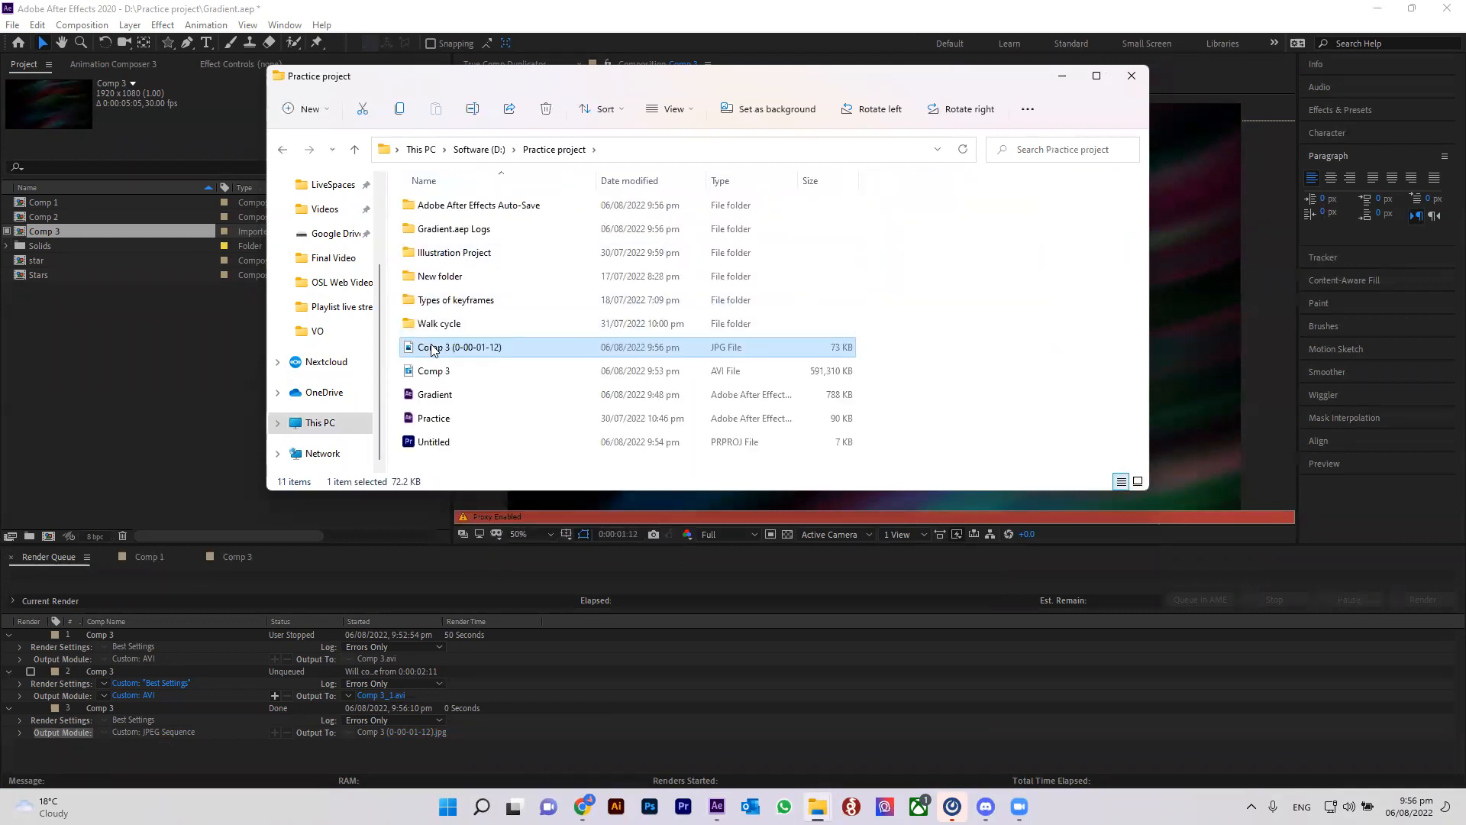
# View the rendered Comp 3 (0-00-01-12) JPG enlarged, close the image viewer and minimize File Explorer.
pyautogui.doubleClick(474, 348)
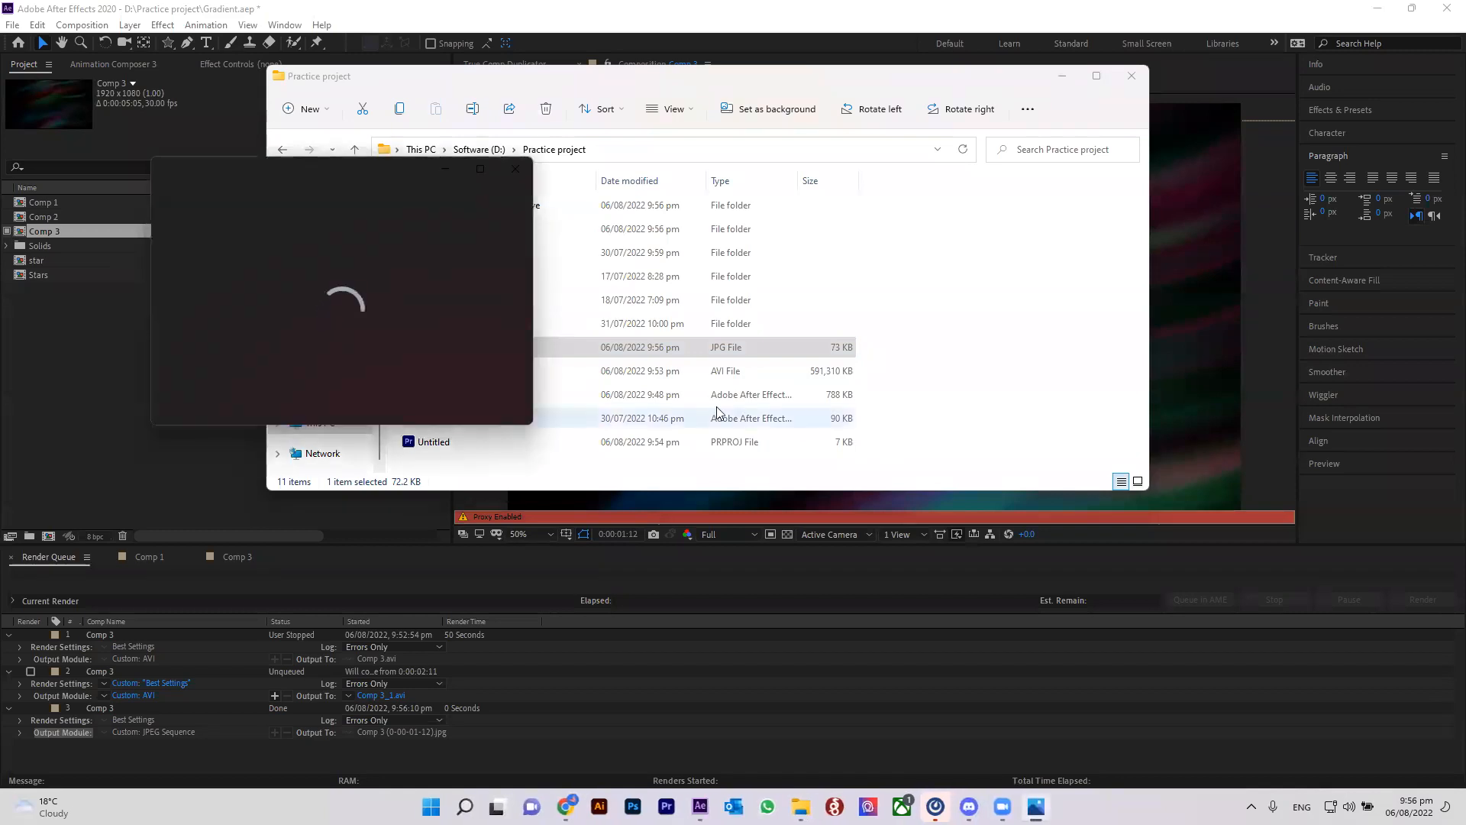
pyautogui.click(480, 169)
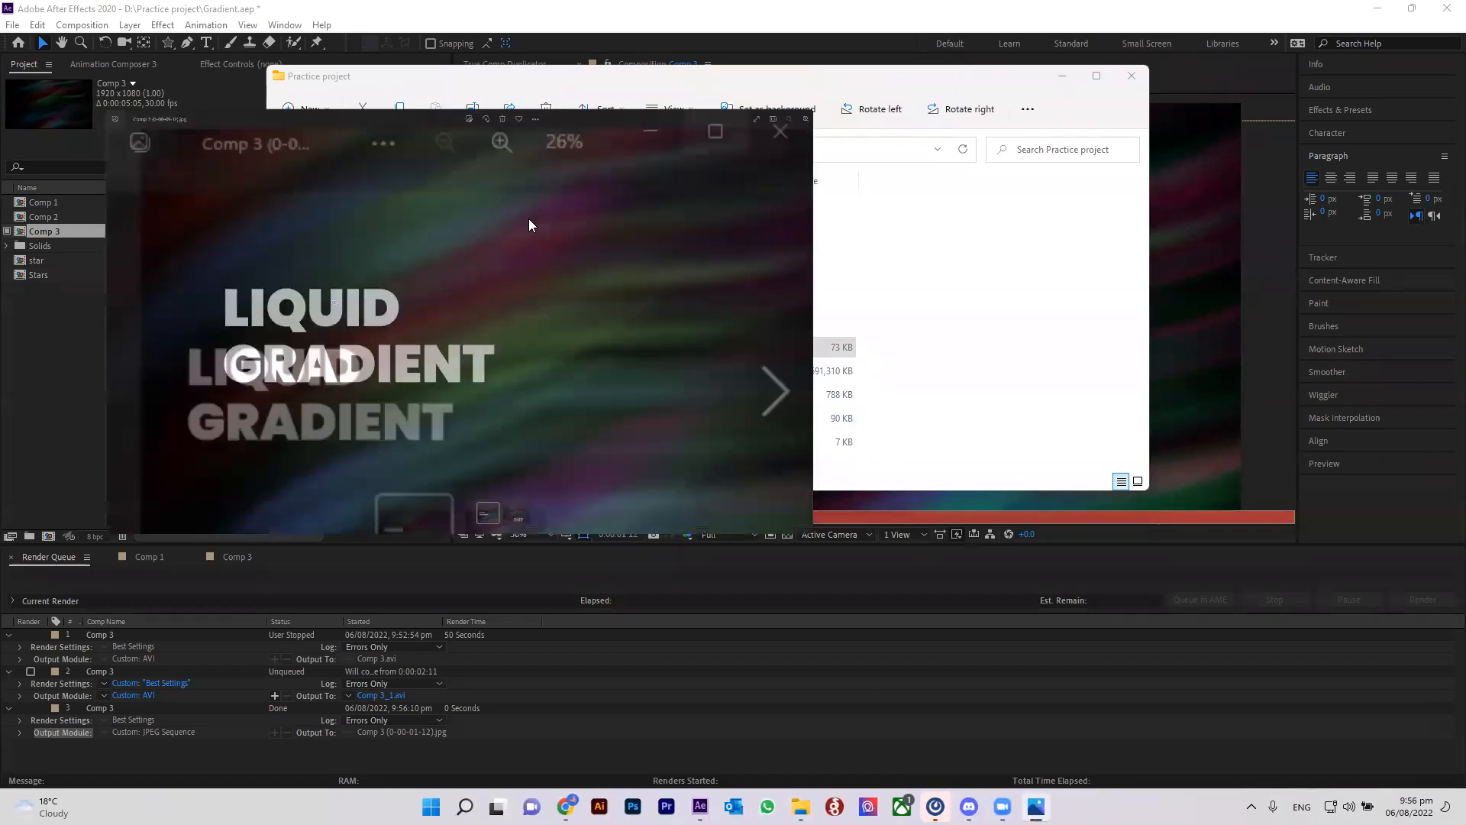
pyautogui.click(1447, 12)
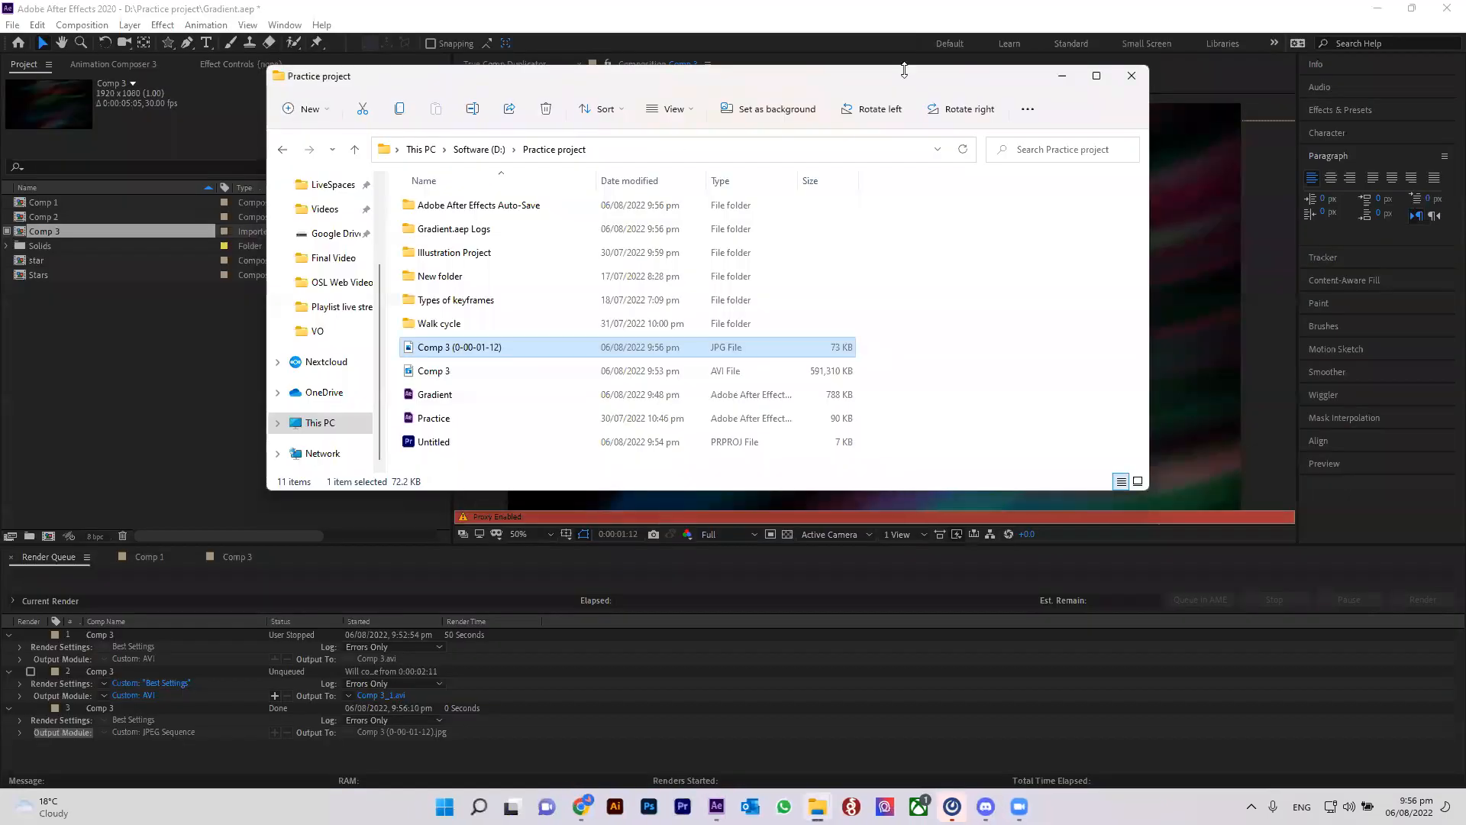
pyautogui.click(1062, 76)
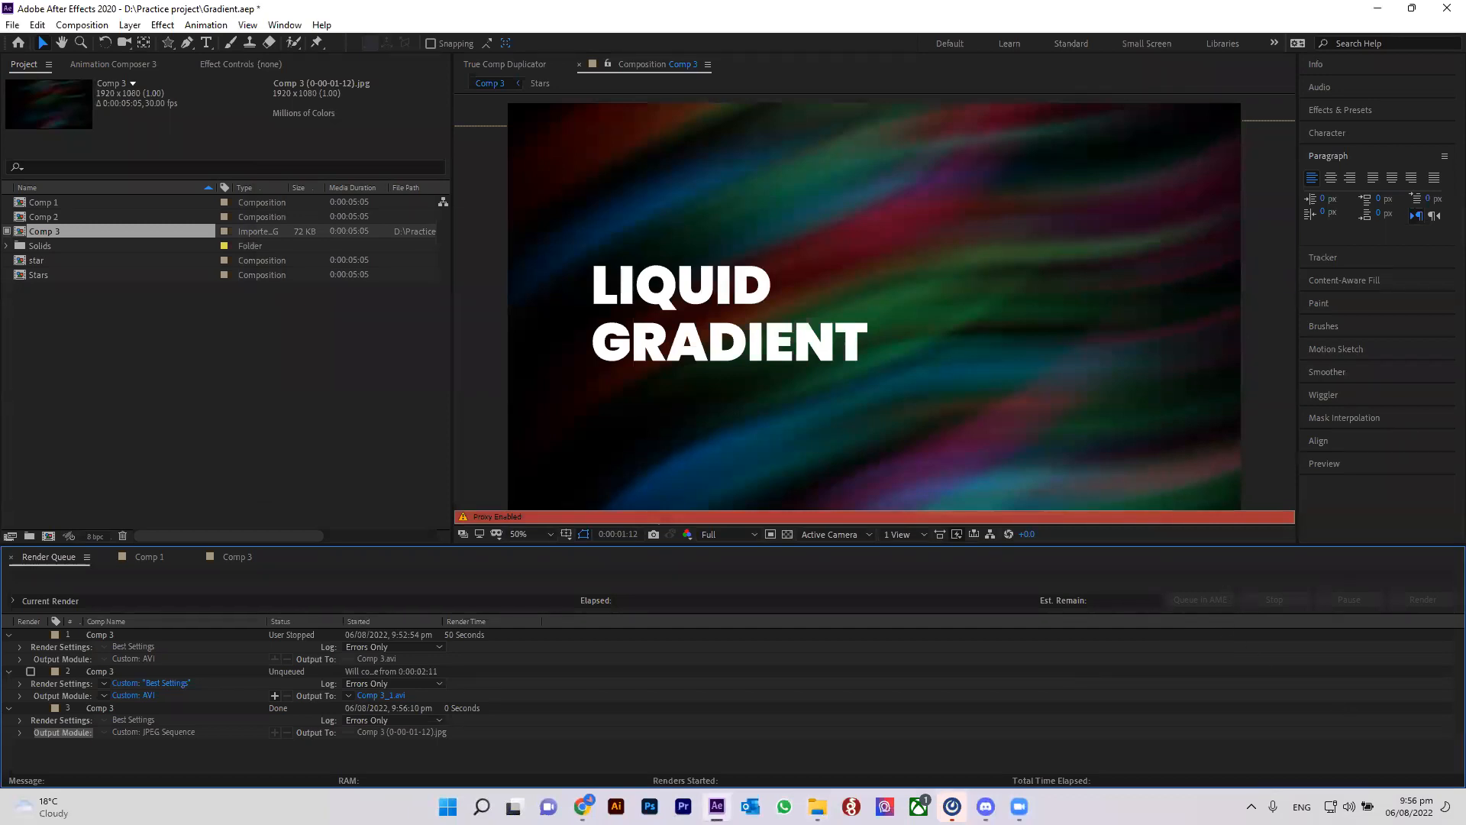
# Show the Comp 1 timeline and return its current time to 0:00:00:00.
pyautogui.click(157, 559)
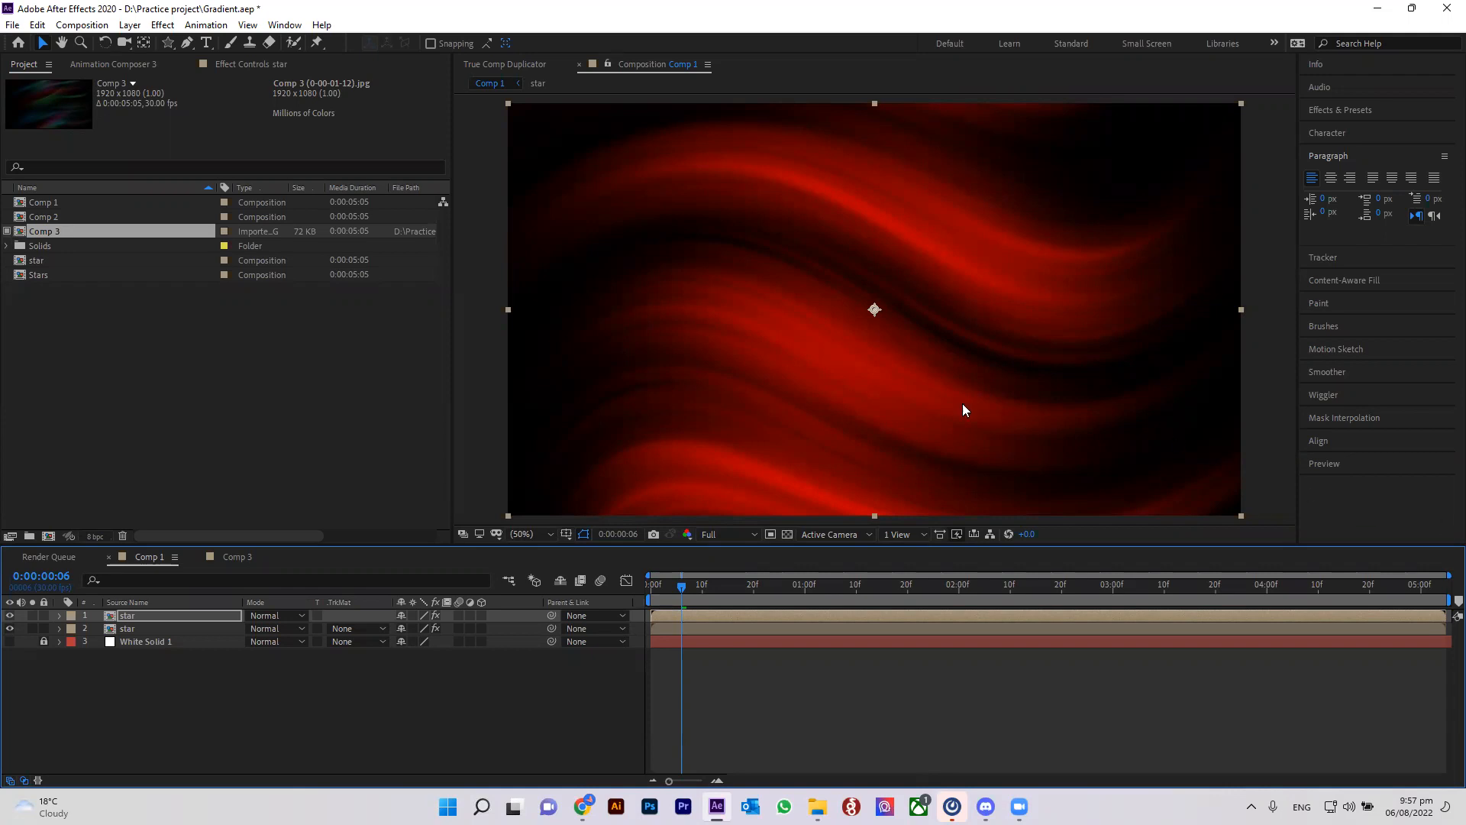
pyautogui.moveTo(675, 590); pyautogui.dragTo(494, 648)
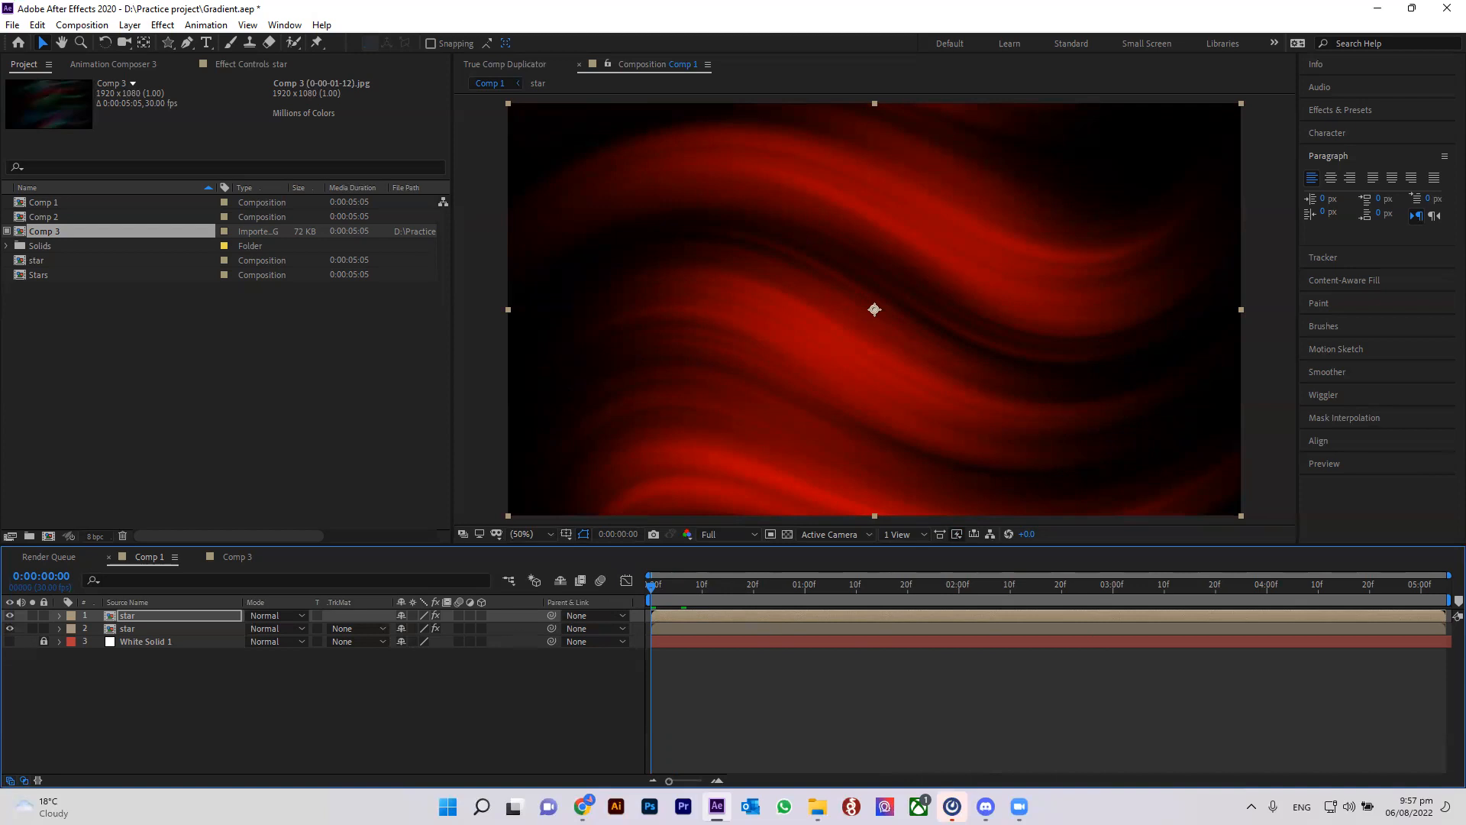
# Switch to Chrome and skim the work projects on the open Behance profile, returning to the top of the page.
pyautogui.hotkey('alt', 'Tab')
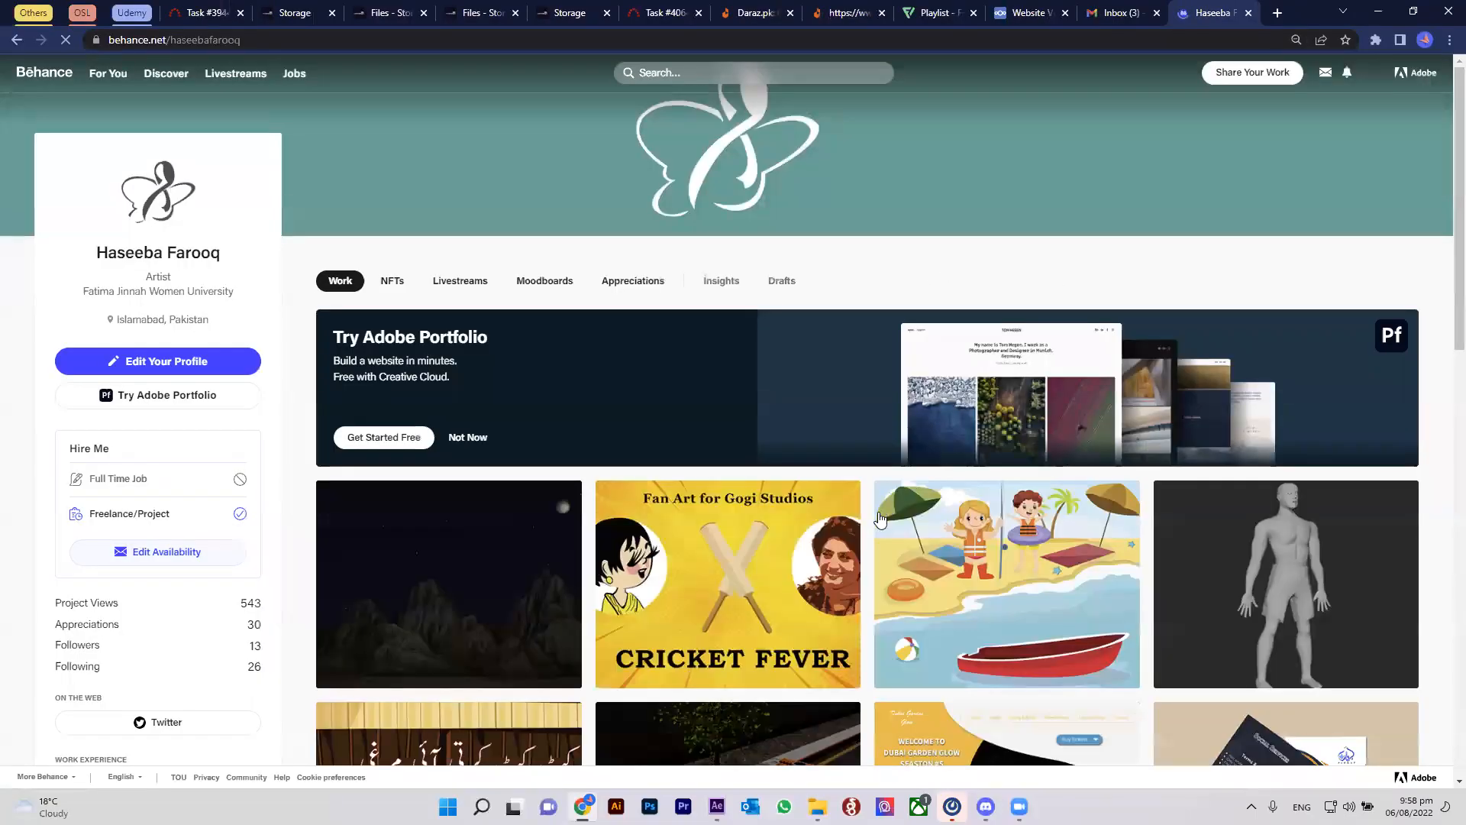
pyautogui.scroll(-2, 779, 545)
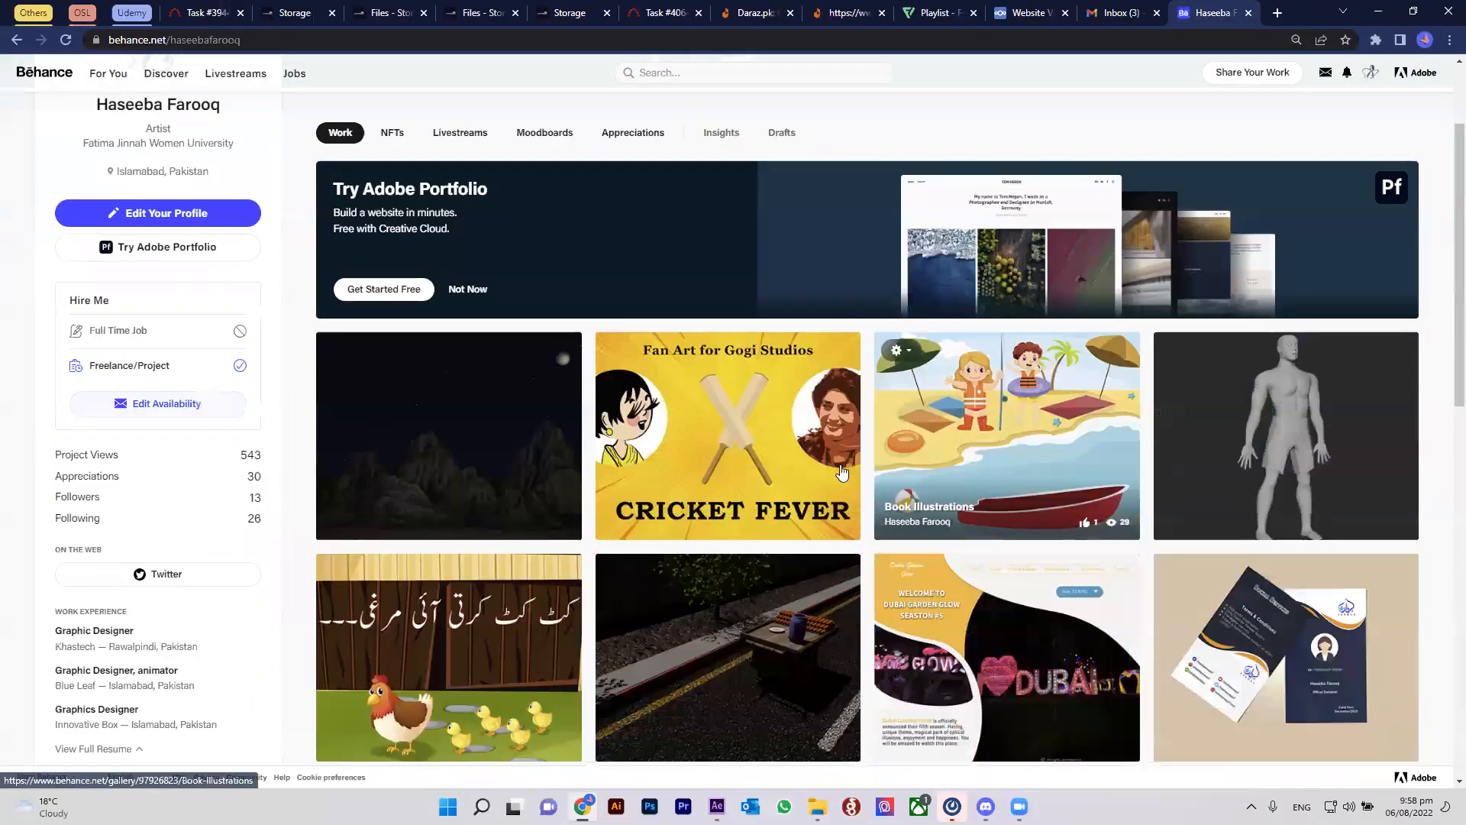
pyautogui.scroll(-3, 779, 482)
pyautogui.scroll(-2, 1043, 519)
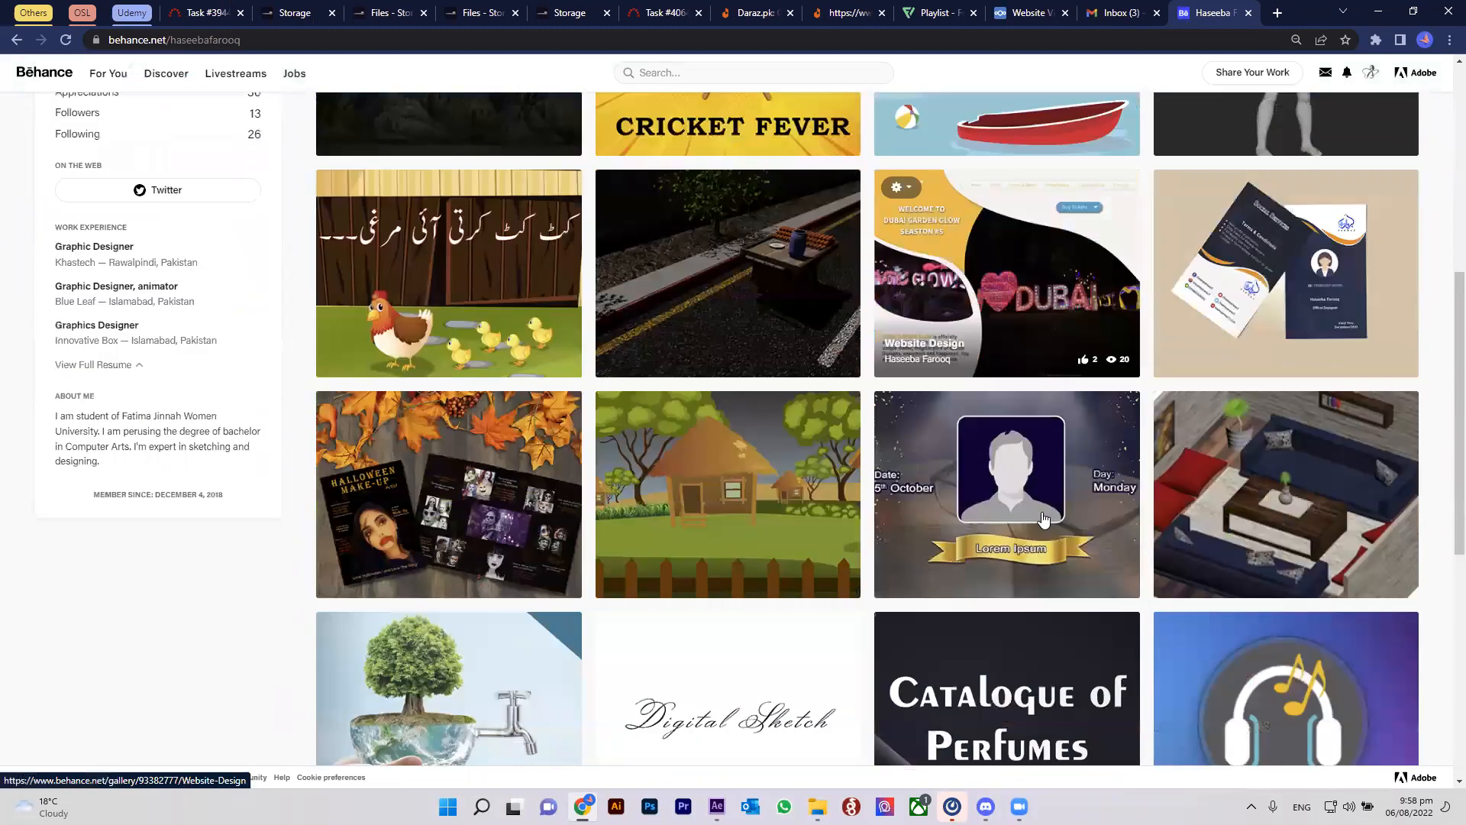
pyautogui.scroll(7, 933, 440)
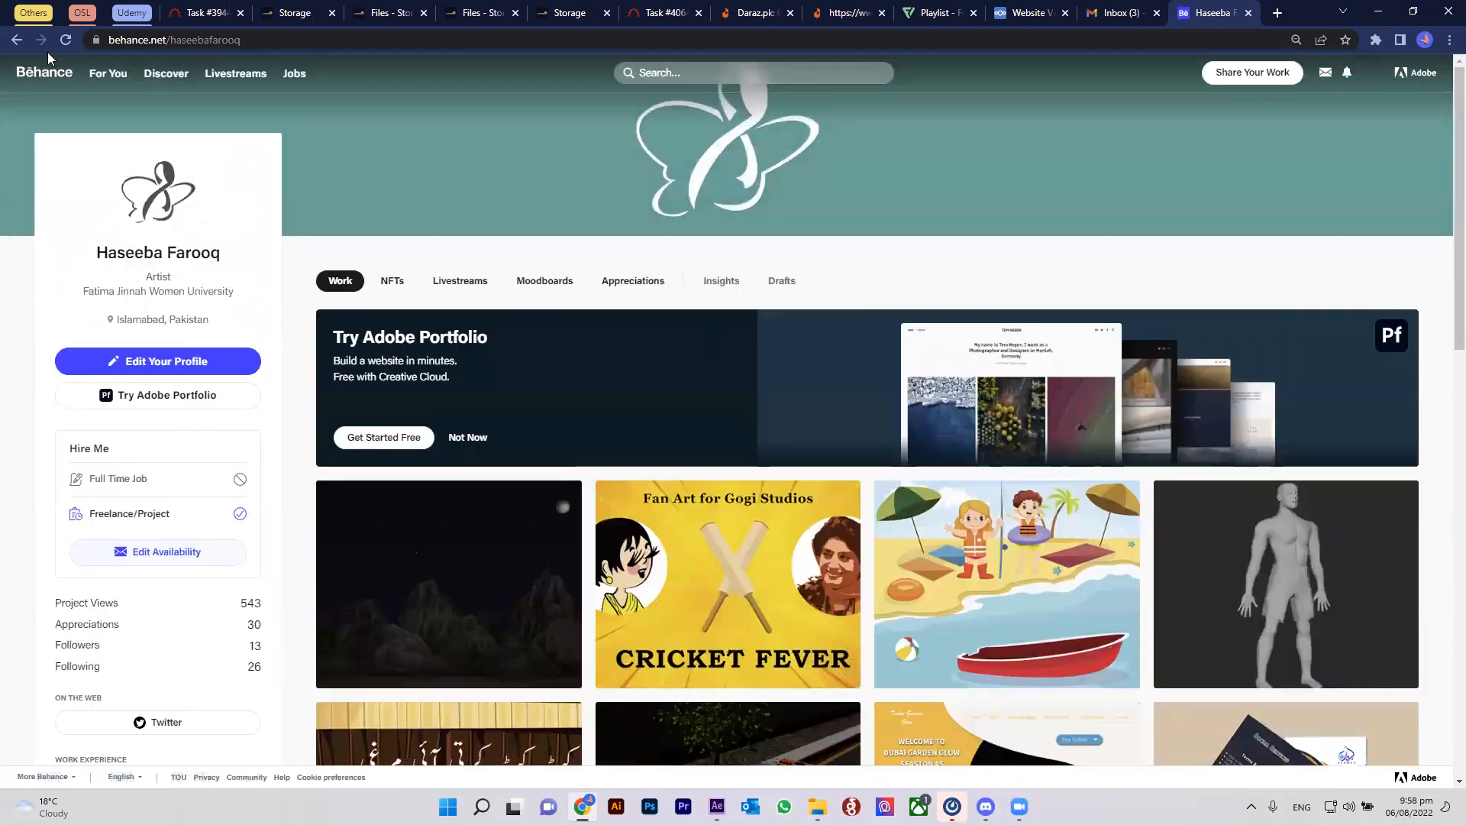
# Highlight the Behance profile's web address and examine the project gallery down to the Pencil Sketching project and back up.
pyautogui.click(275, 40)
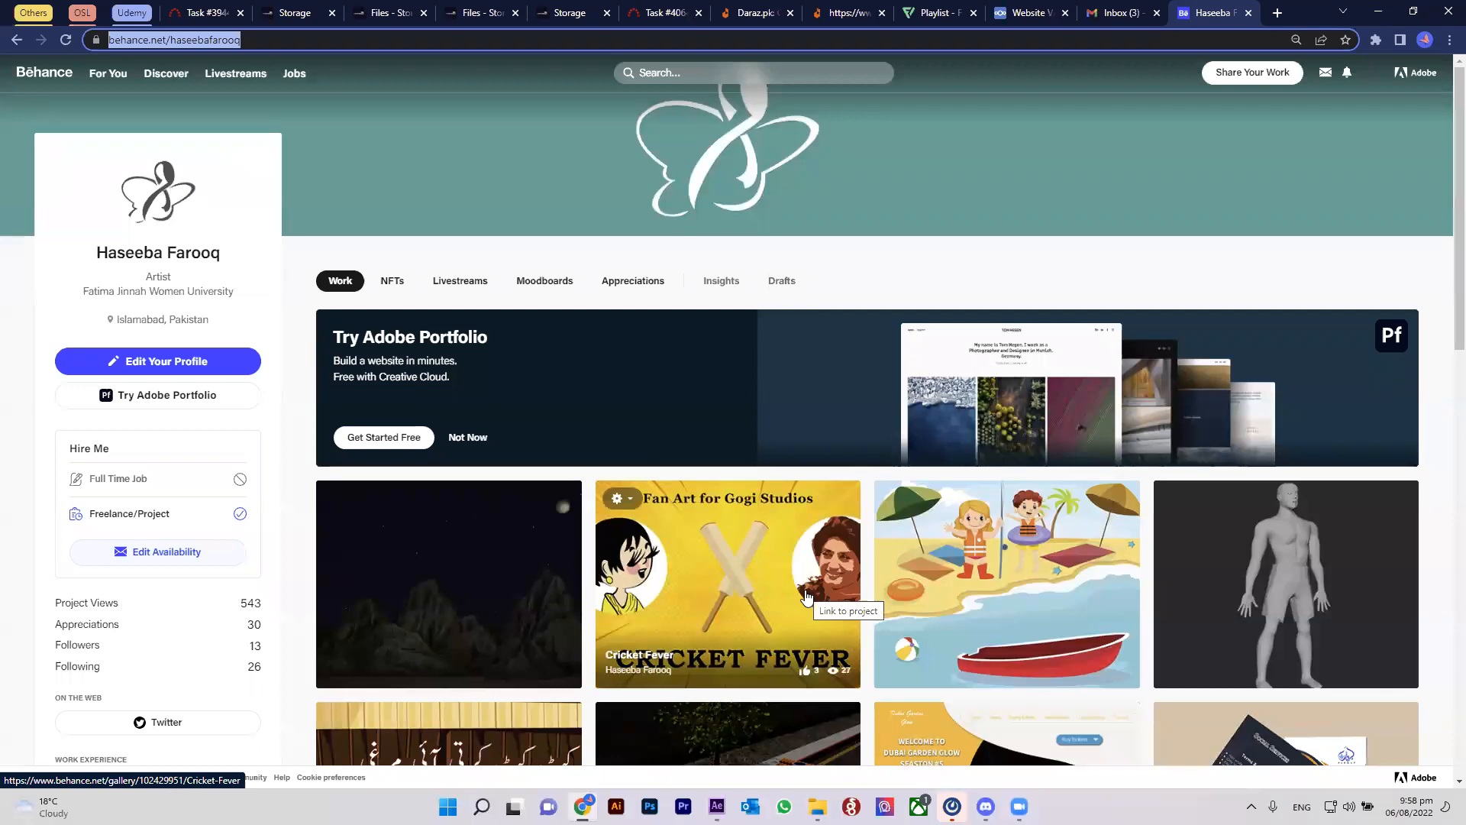
pyautogui.scroll(-2, 834, 455)
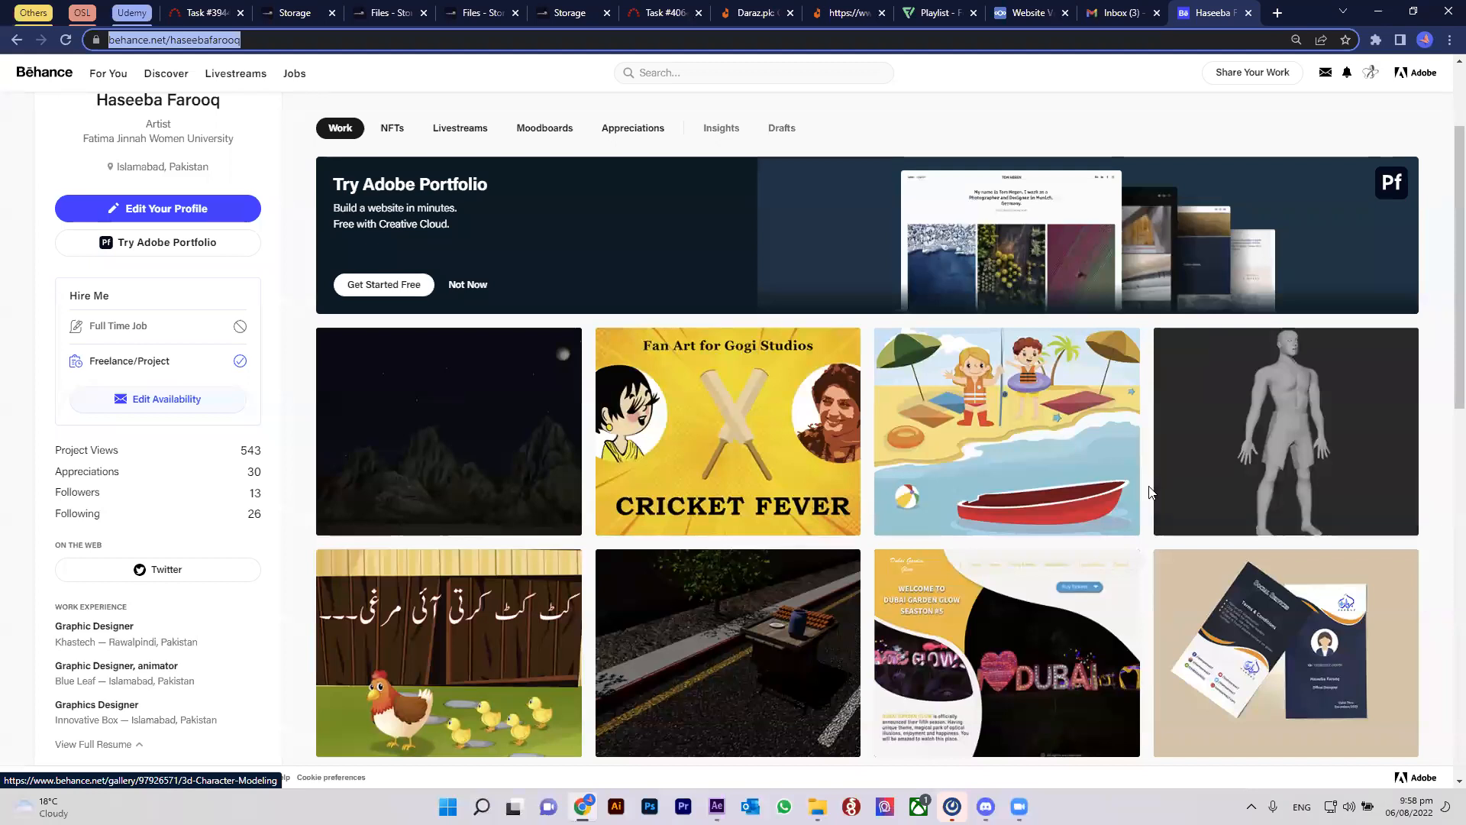
pyautogui.scroll(-2, 1041, 474)
pyautogui.scroll(-10, 1010, 489)
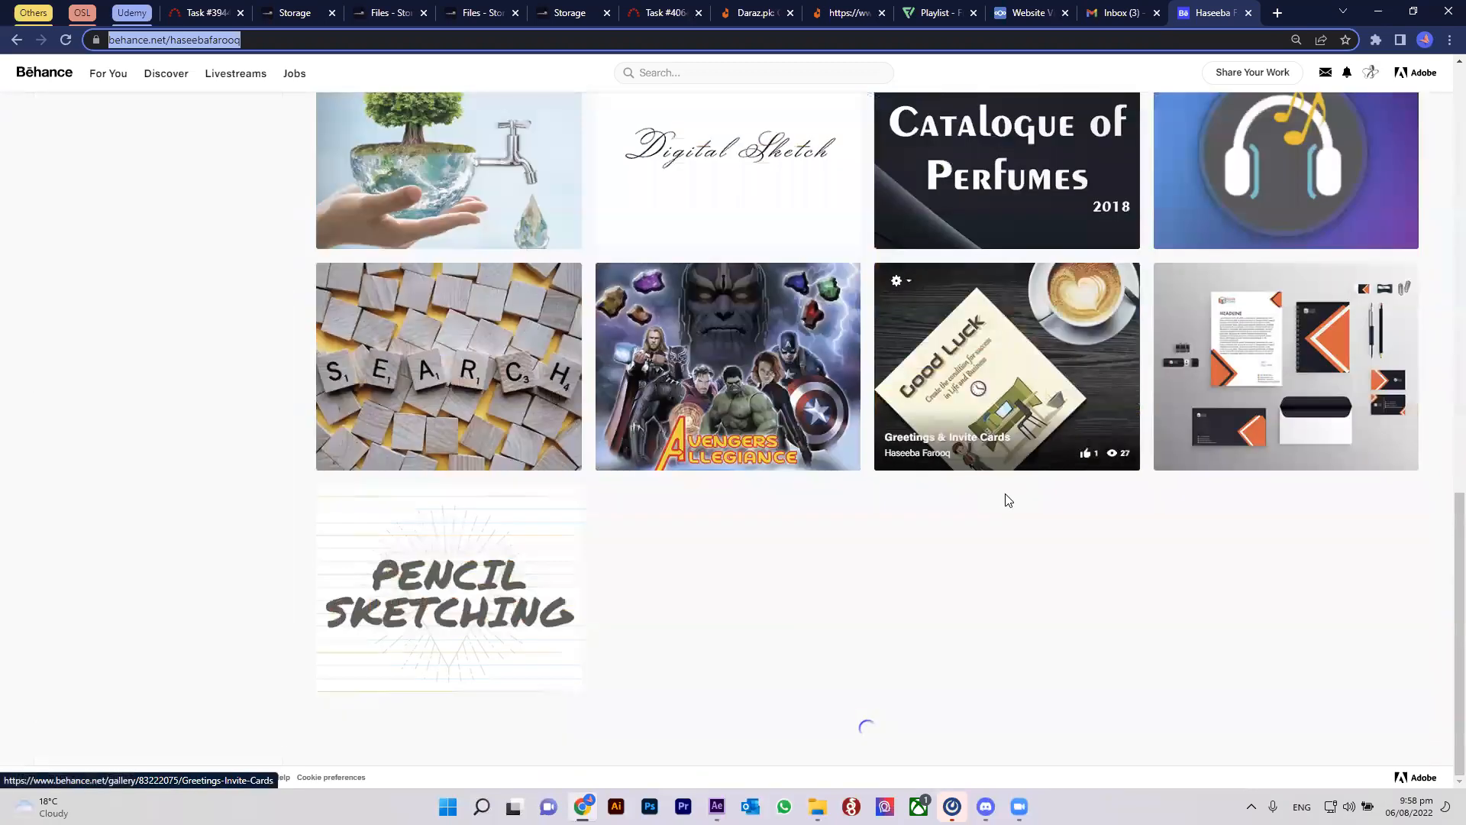
pyautogui.scroll(4, 1020, 523)
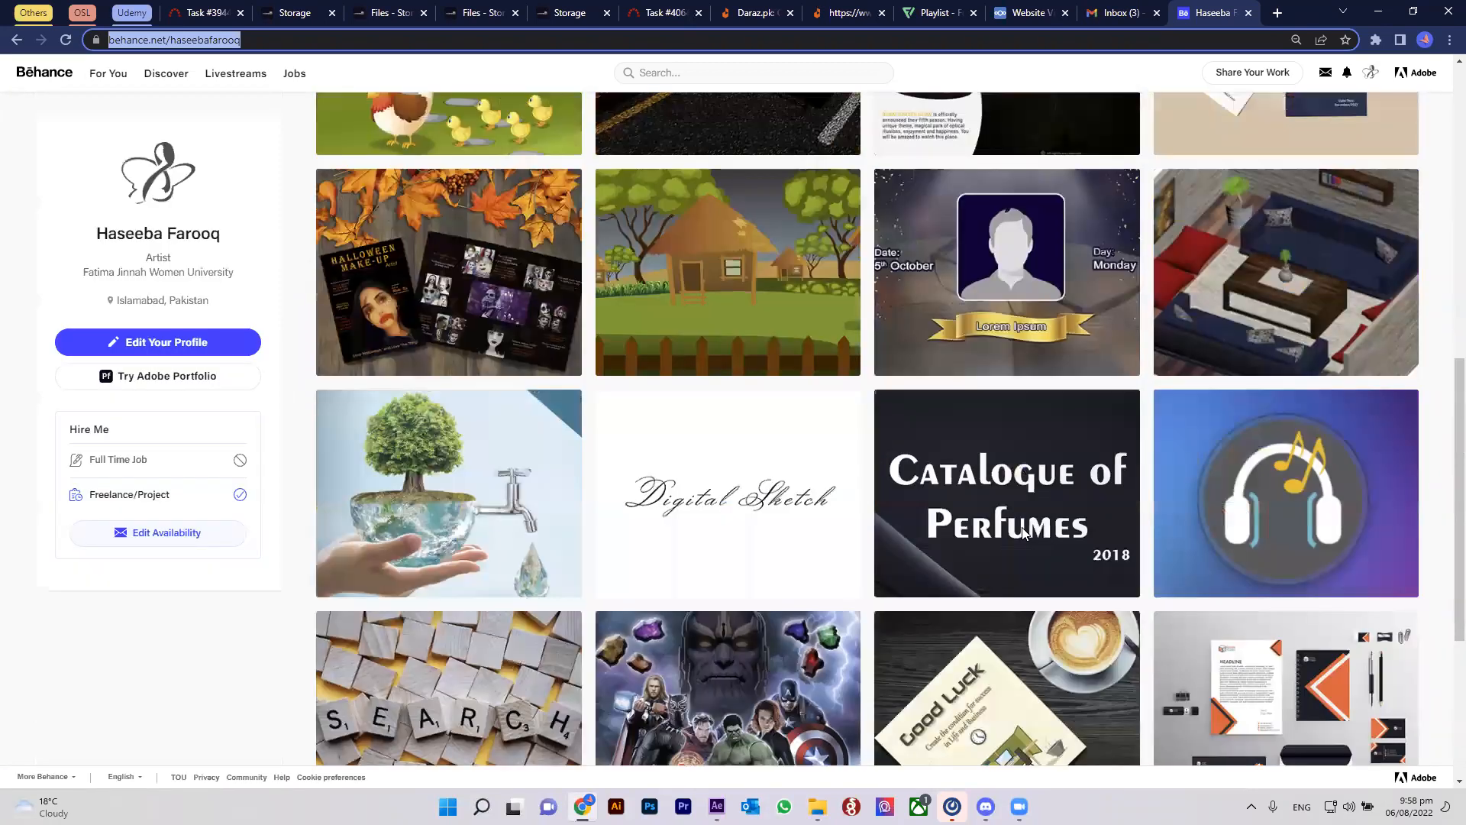
pyautogui.scroll(10, 1023, 532)
pyautogui.scroll(-1, 1022, 532)
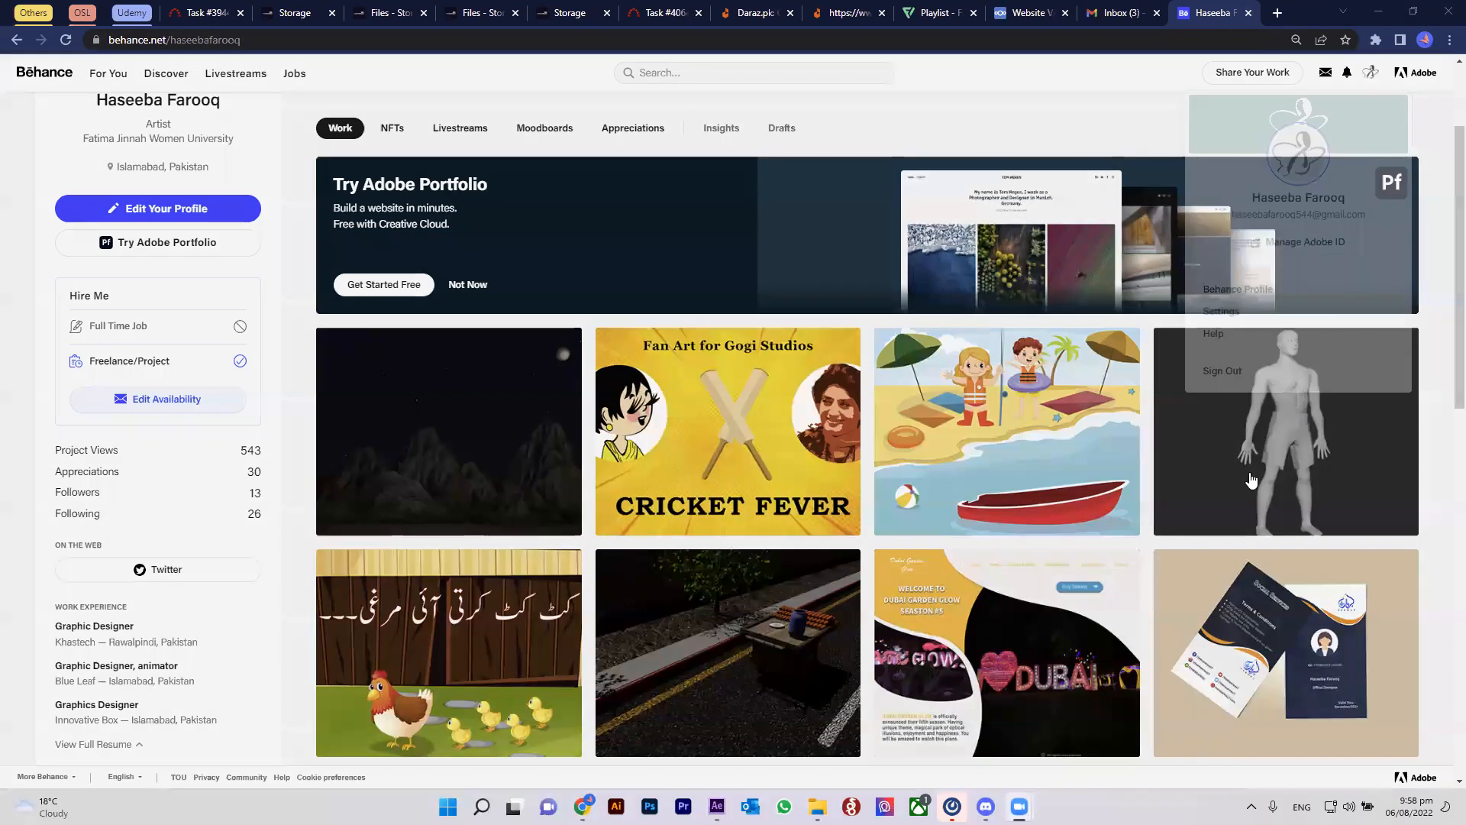
pyautogui.scroll(2, 1250, 481)
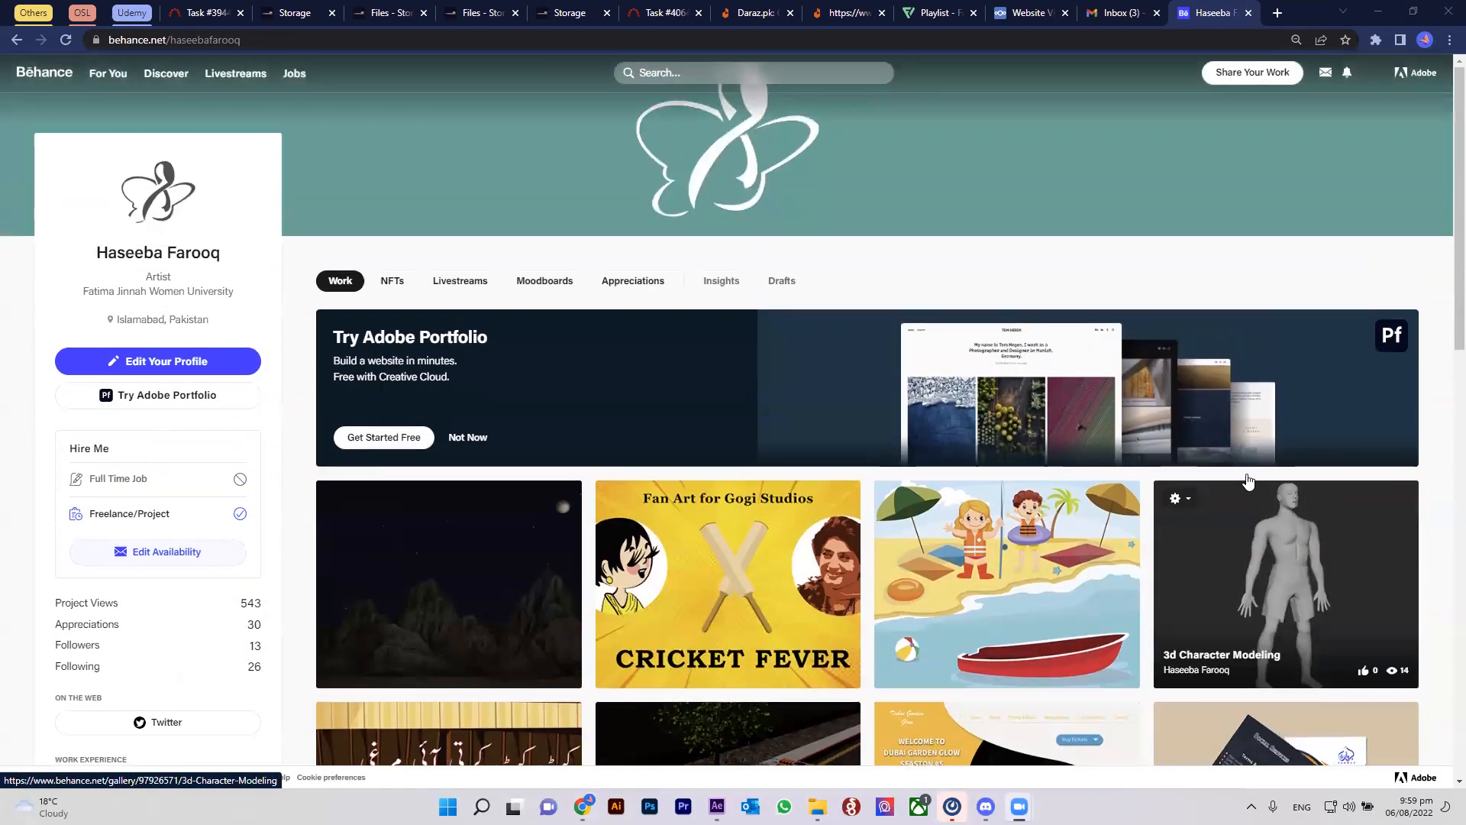